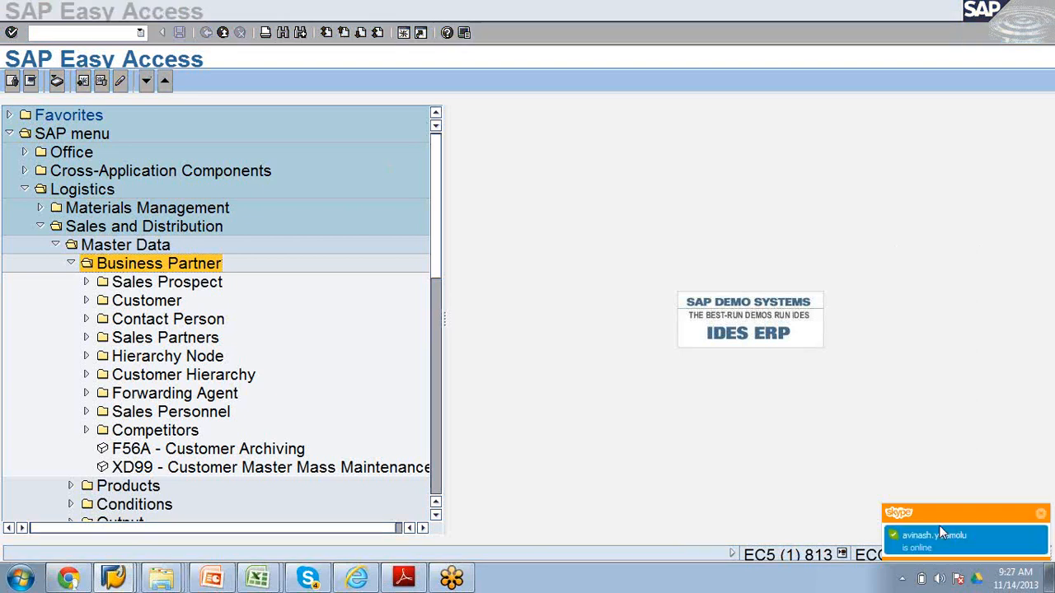
# Step: Look through the contents of the Customer folder under Business Partner and collapse it again
pyautogui.click(940, 580)
pyautogui.click(869, 417)
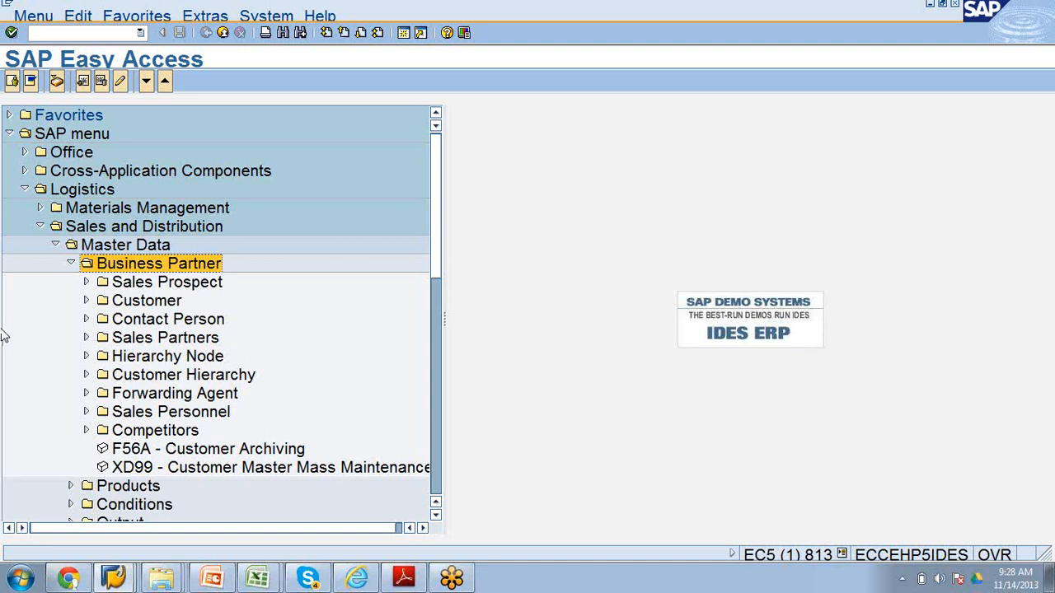
pyautogui.click(86, 301)
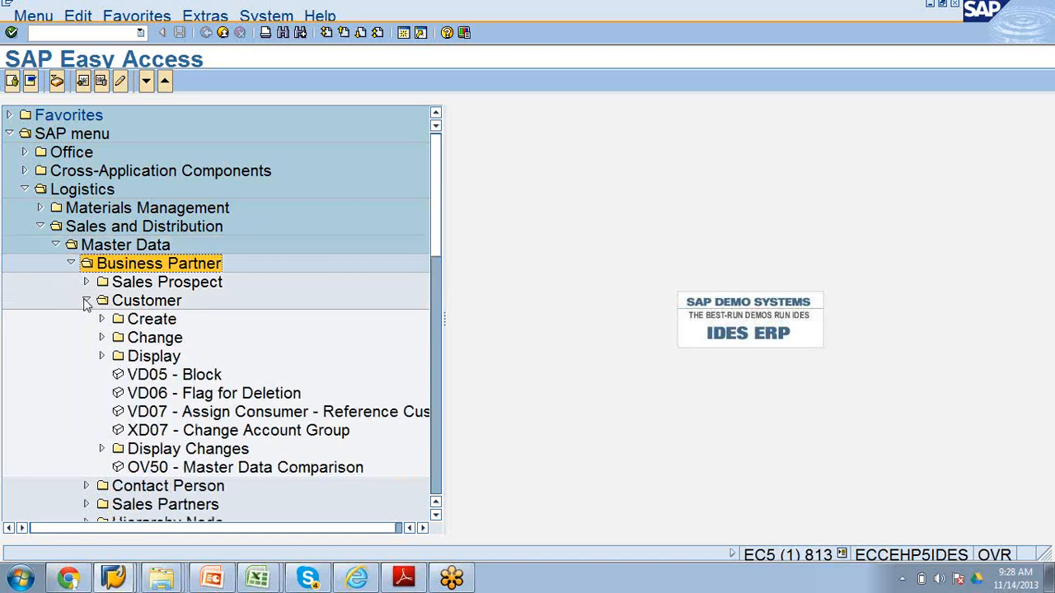
pyautogui.click(87, 301)
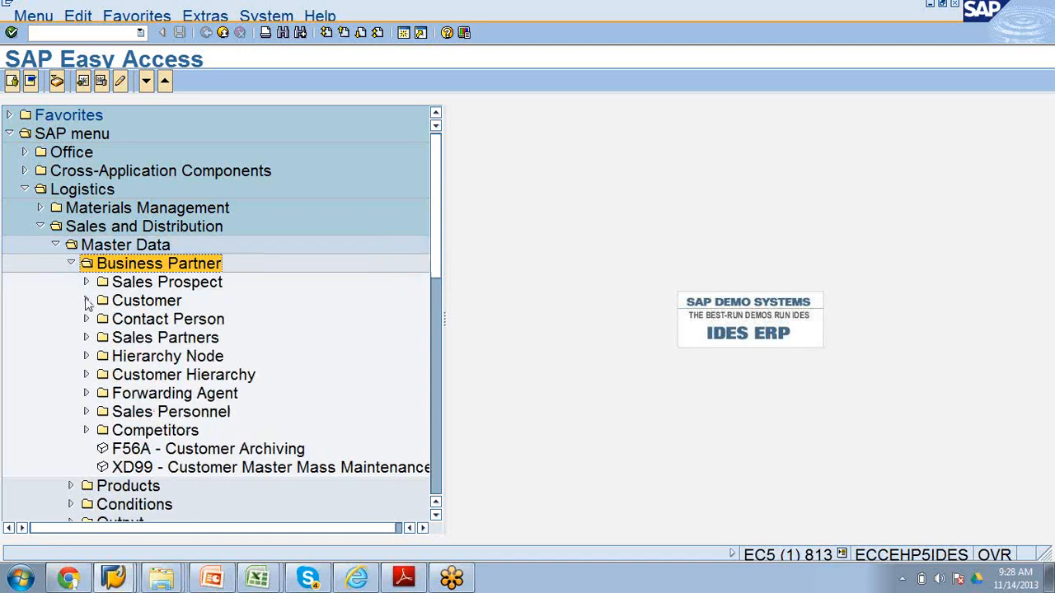
pyautogui.scroll(-1, 87, 304)
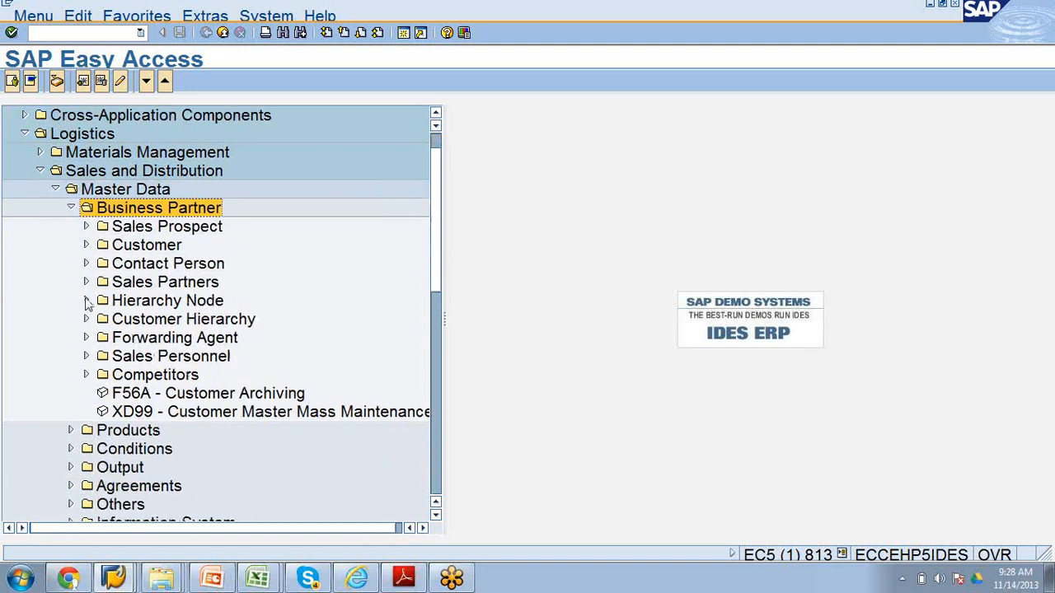
# Step: Collapse the Business Partner folder and expand the Products folder under Sales and Distribution Master Data
pyautogui.click(56, 190)
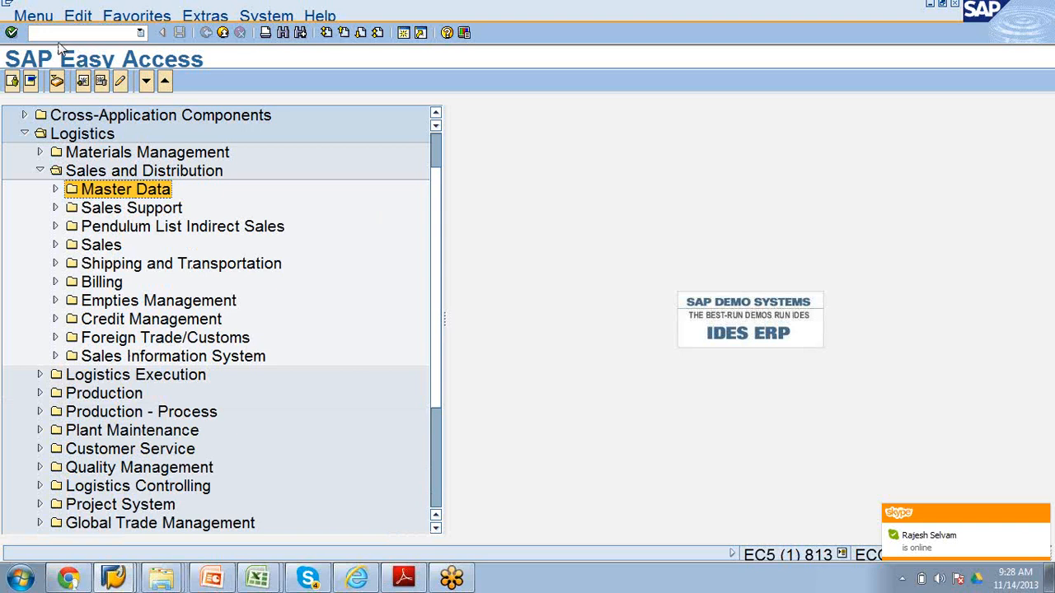
pyautogui.click(55, 189)
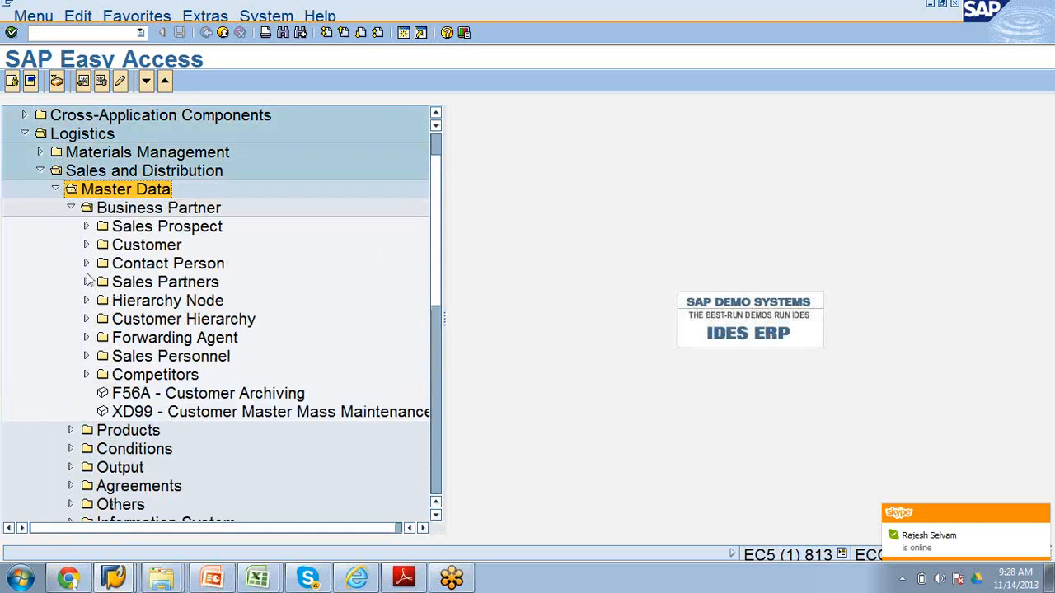
pyautogui.click(72, 209)
pyautogui.click(71, 227)
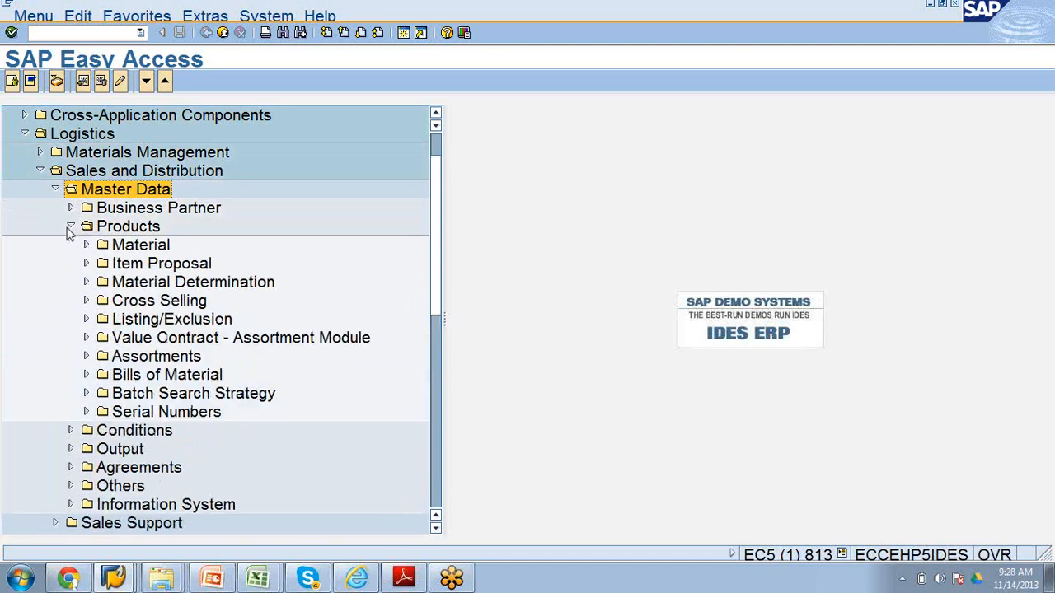
pyautogui.click(122, 232)
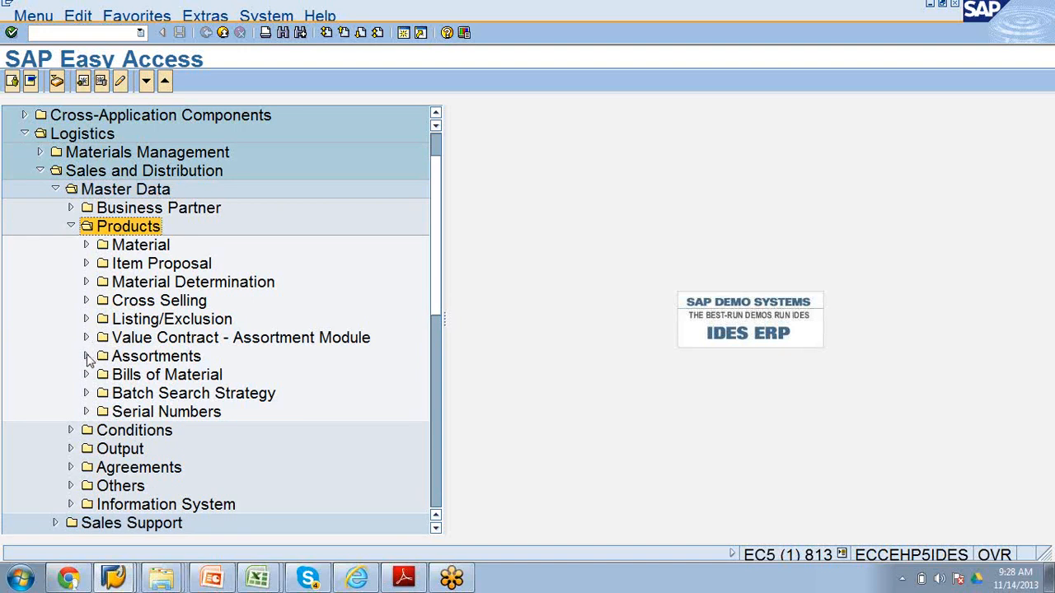
# Step: Examine the subfolders of Products from Material to Bills of Material, including a look inside Assortments
pyautogui.click(86, 356)
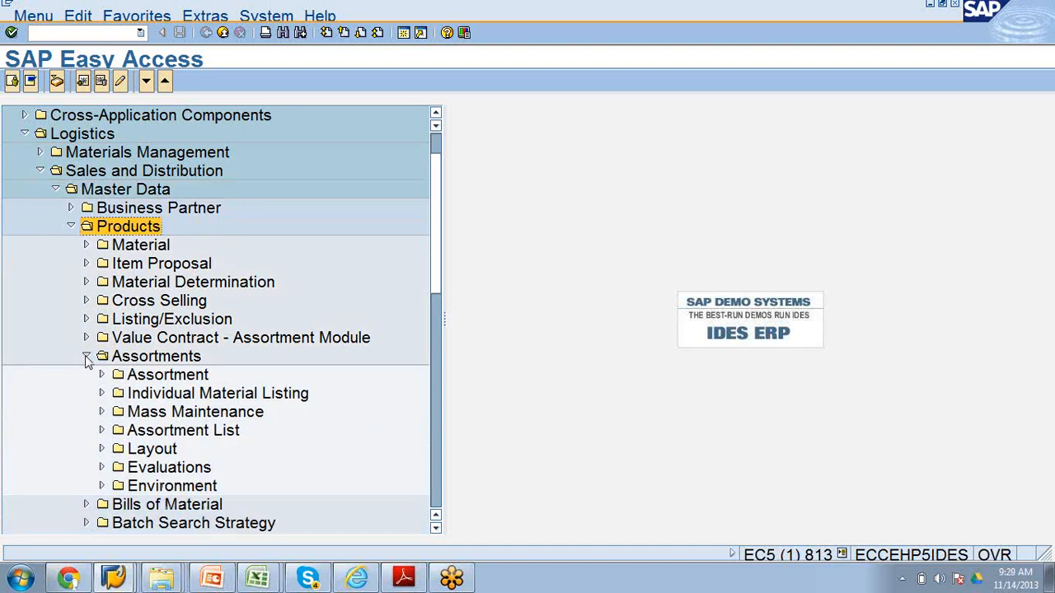
pyautogui.click(86, 357)
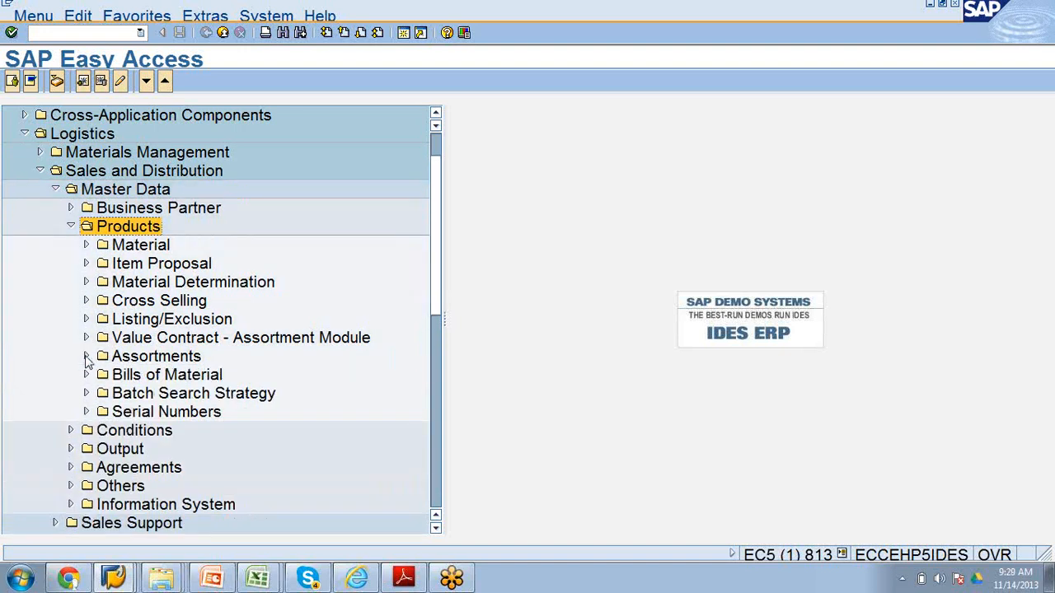
pyautogui.click(125, 251)
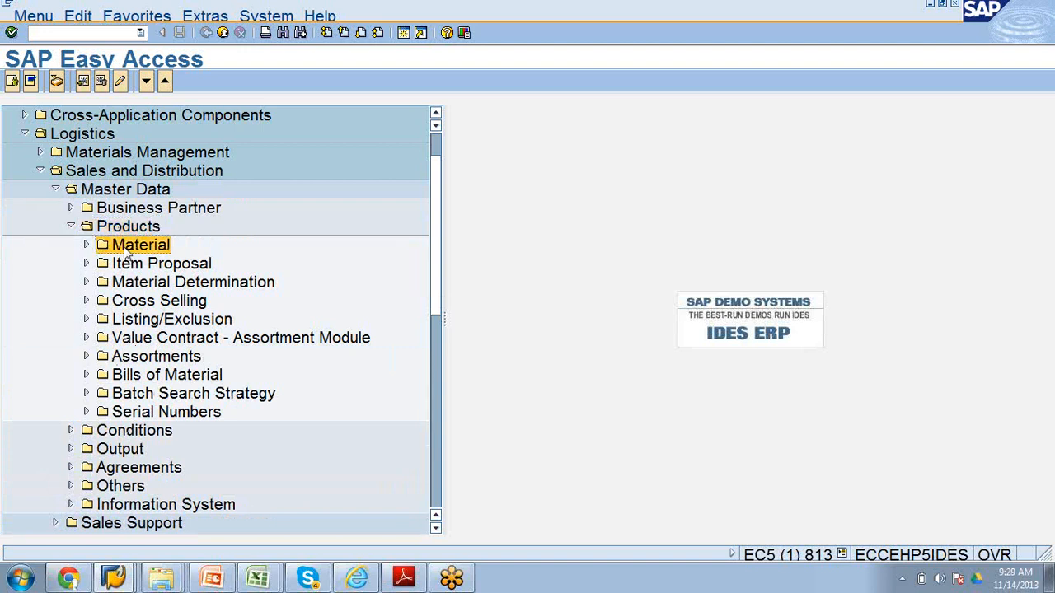
pyautogui.click(123, 268)
pyautogui.click(124, 300)
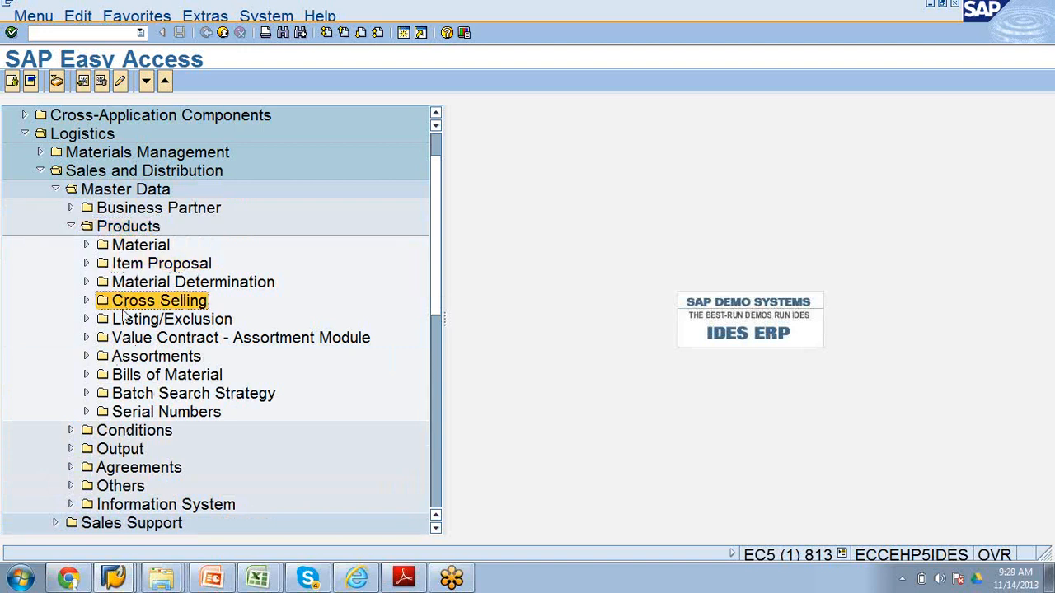
pyautogui.click(129, 323)
pyautogui.click(135, 359)
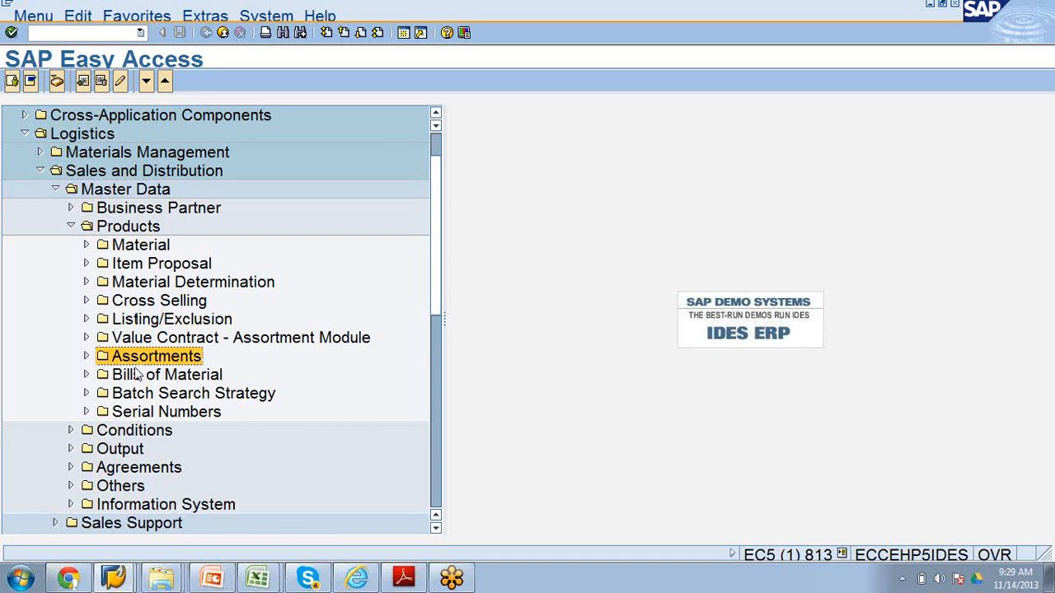
pyautogui.click(138, 379)
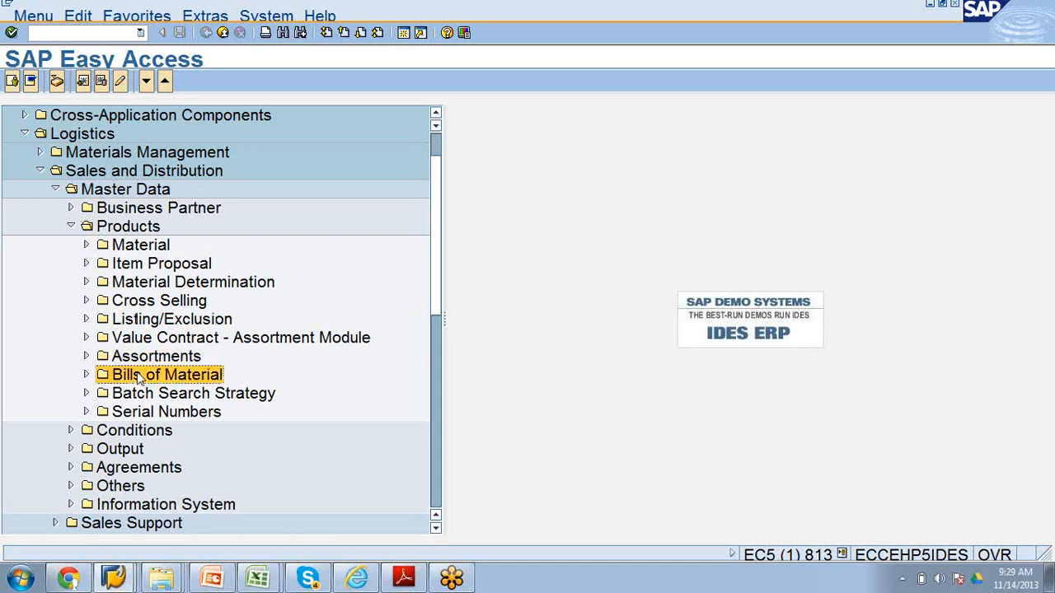
pyautogui.click(125, 248)
pyautogui.click(127, 270)
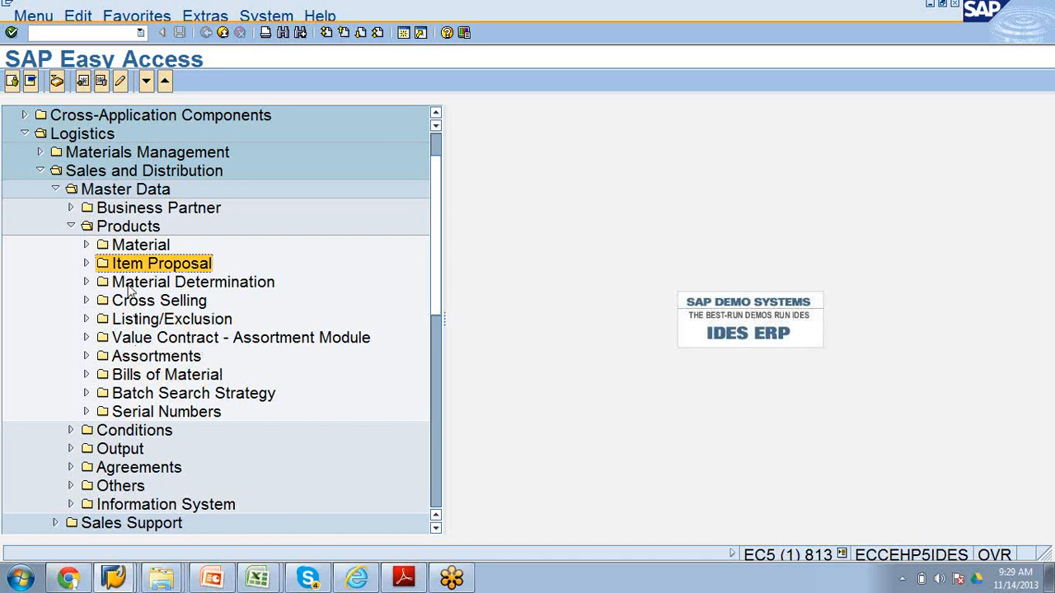
pyautogui.click(131, 285)
pyautogui.click(130, 304)
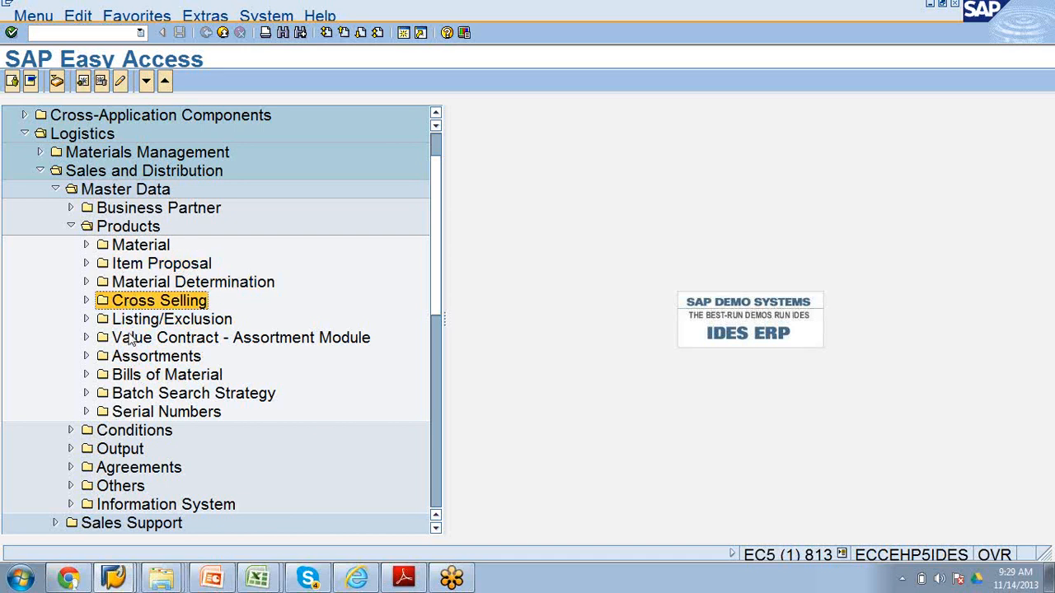
pyautogui.click(130, 323)
pyautogui.click(148, 359)
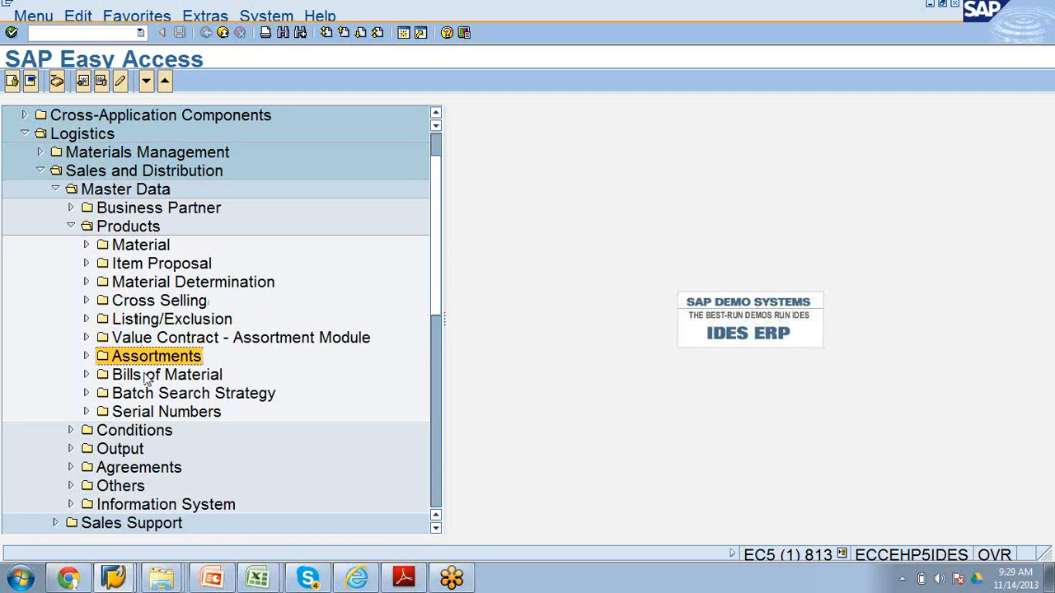
pyautogui.click(147, 377)
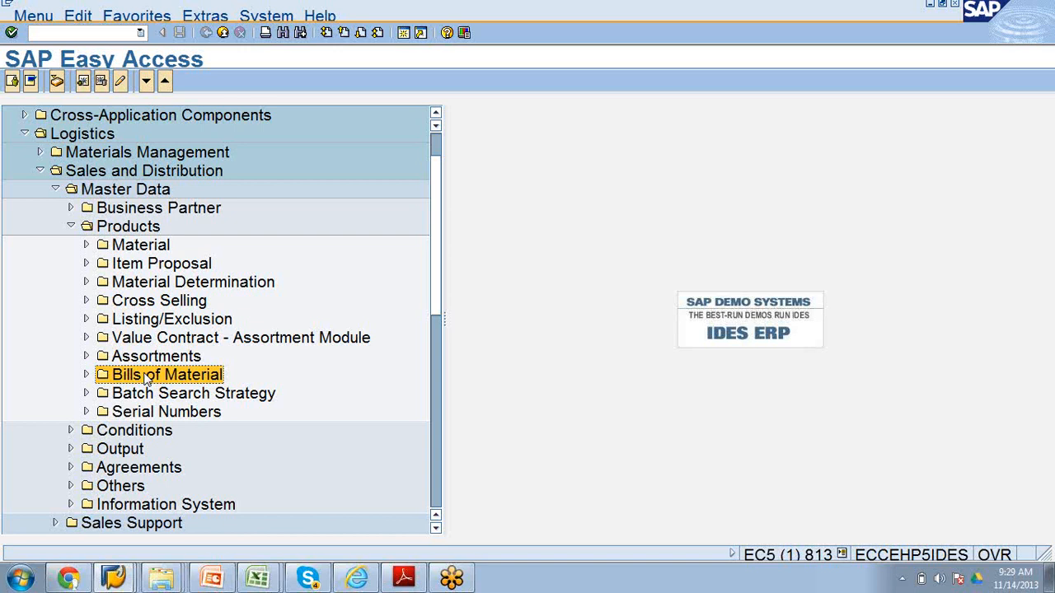
# Step: Inspect the contents of Bills of Material and Assortments, down to the assortment modules, and collapse both folders again
pyautogui.click(86, 375)
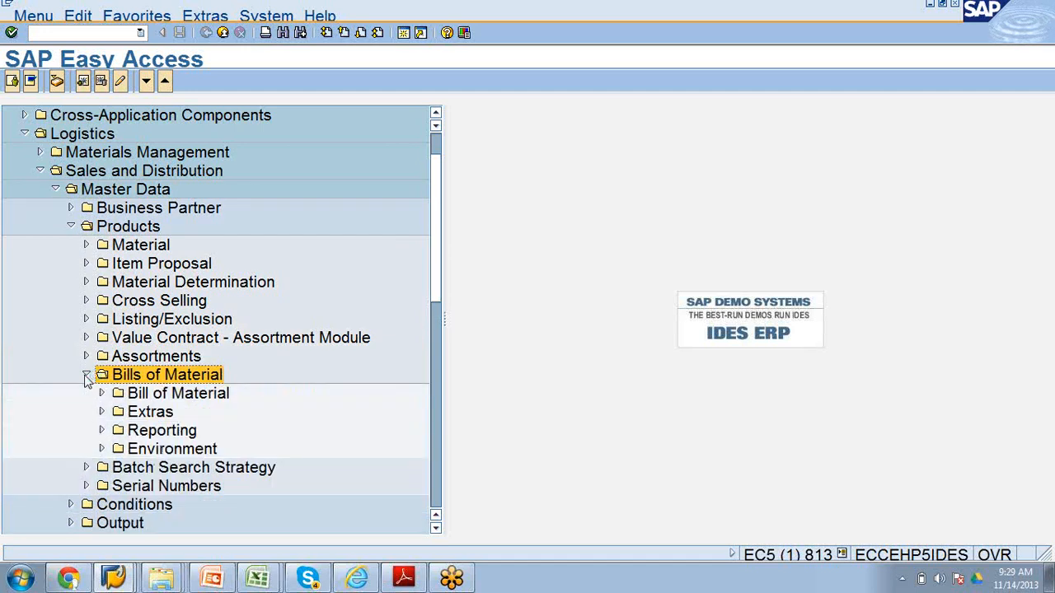
pyautogui.click(86, 375)
pyautogui.click(86, 356)
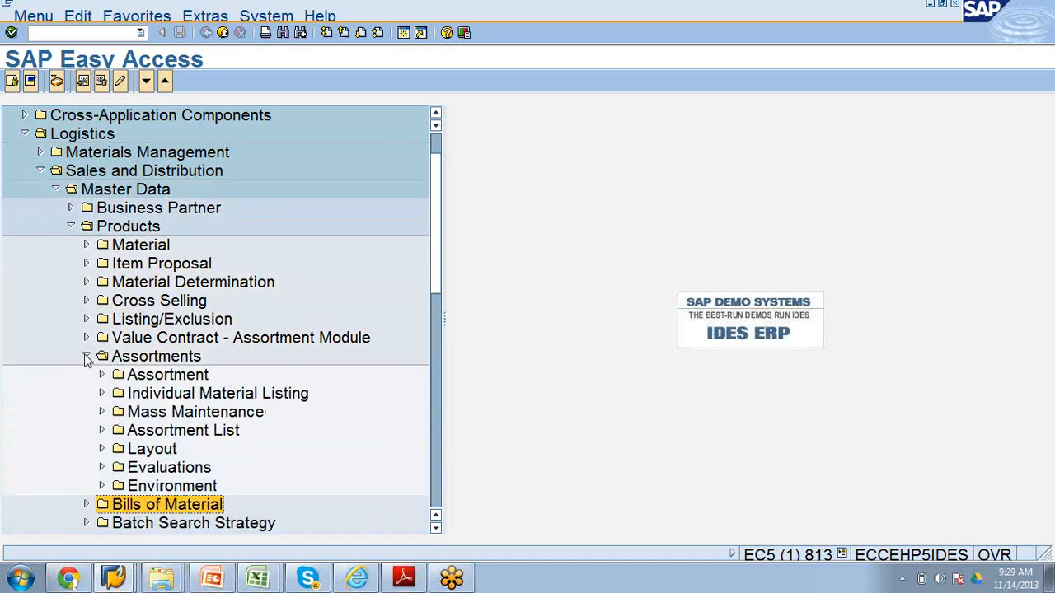
pyautogui.click(101, 375)
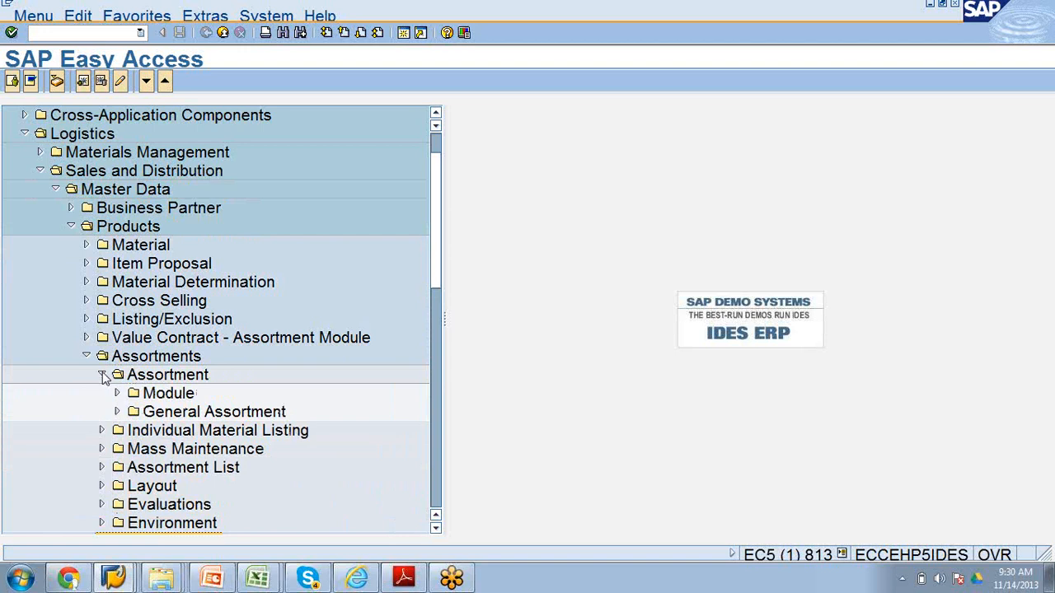
pyautogui.click(118, 394)
pyautogui.click(118, 393)
pyautogui.click(86, 357)
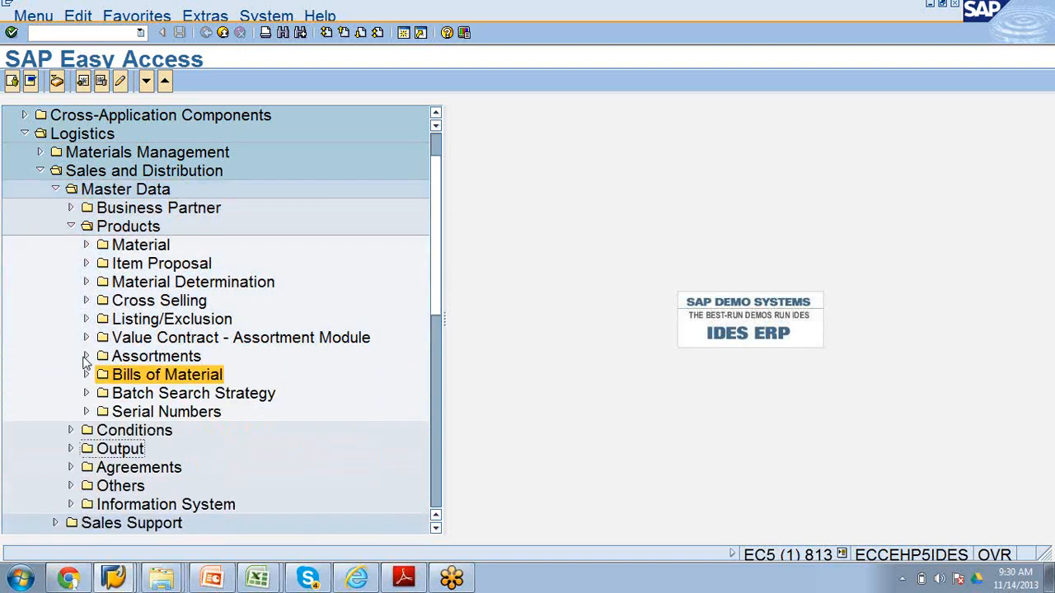
# Step: Expand the Material folder under Products
pyautogui.click(153, 303)
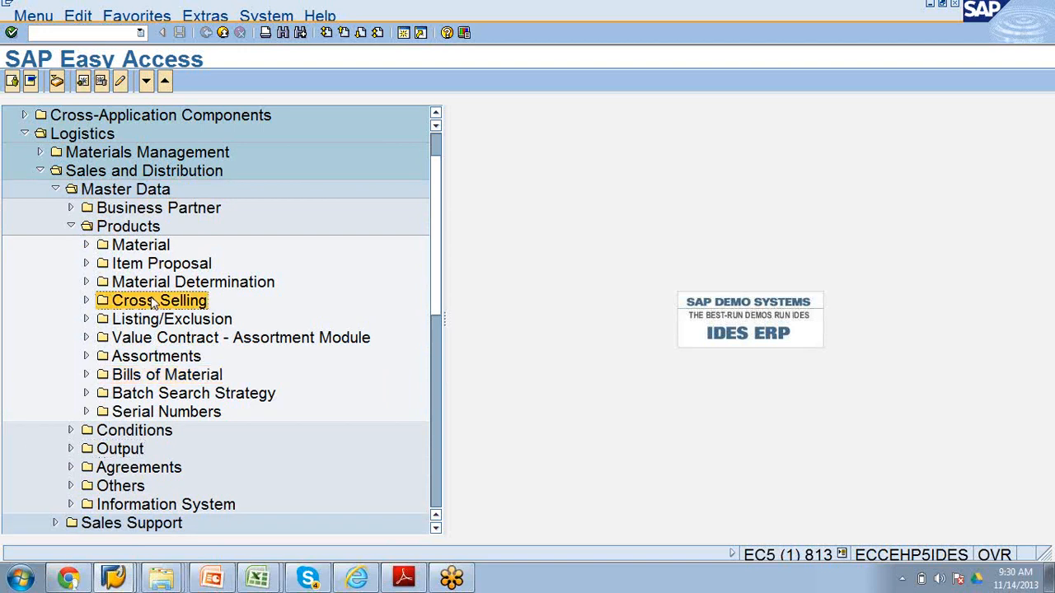
pyautogui.click(124, 246)
pyautogui.click(86, 245)
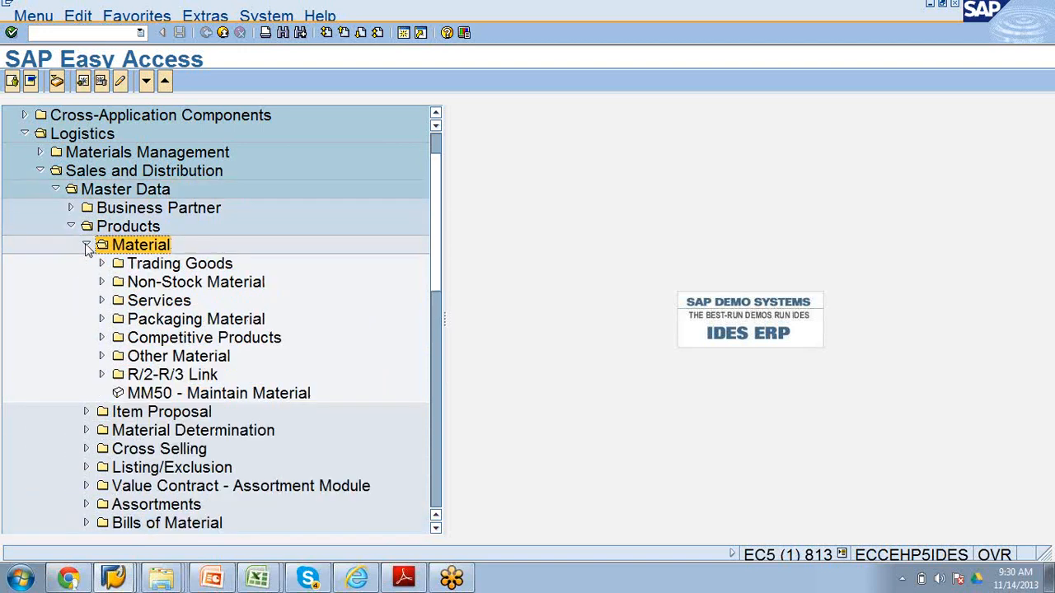
# Step: Go through the material categories one by one, from Trading Goods to Other Material
pyautogui.click(193, 265)
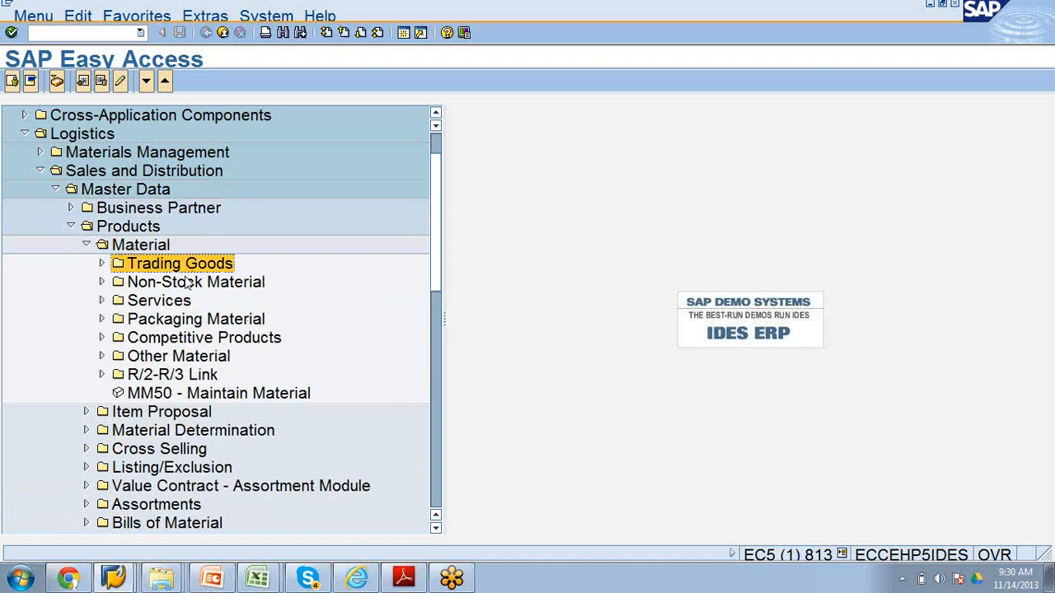
pyautogui.click(188, 282)
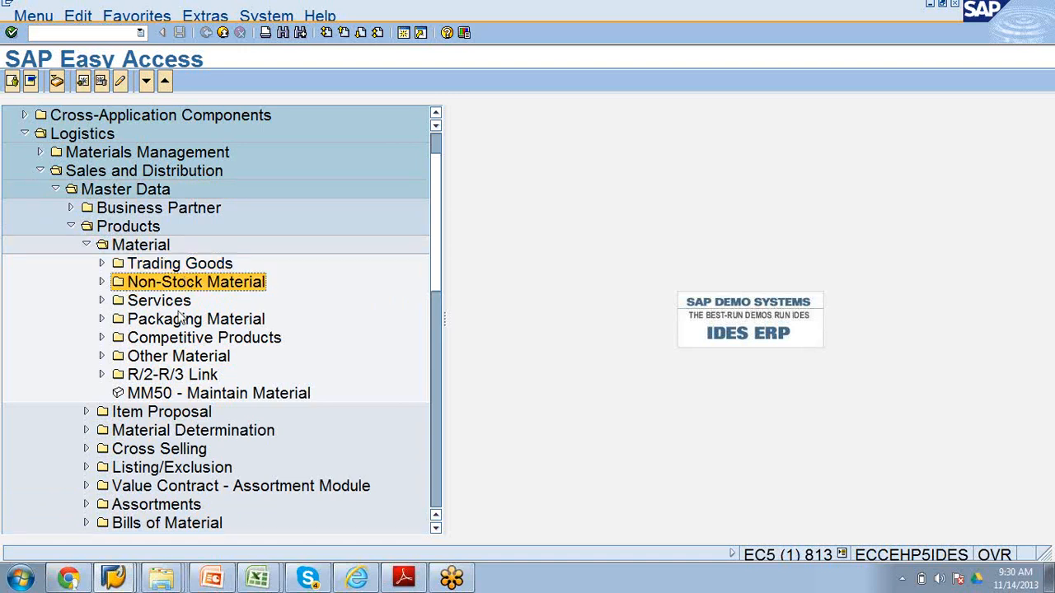
pyautogui.click(183, 303)
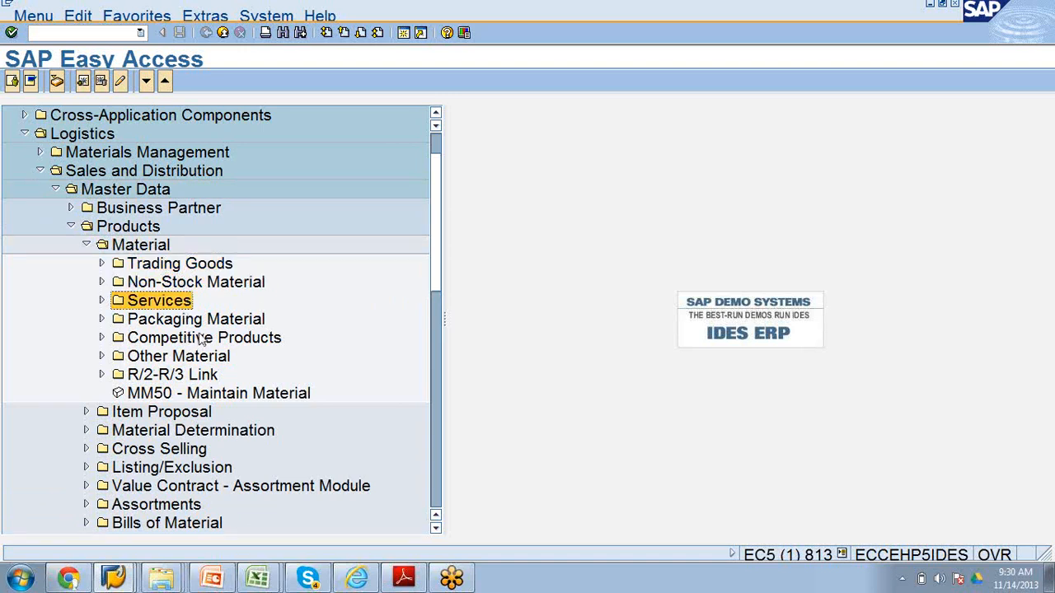
pyautogui.click(212, 327)
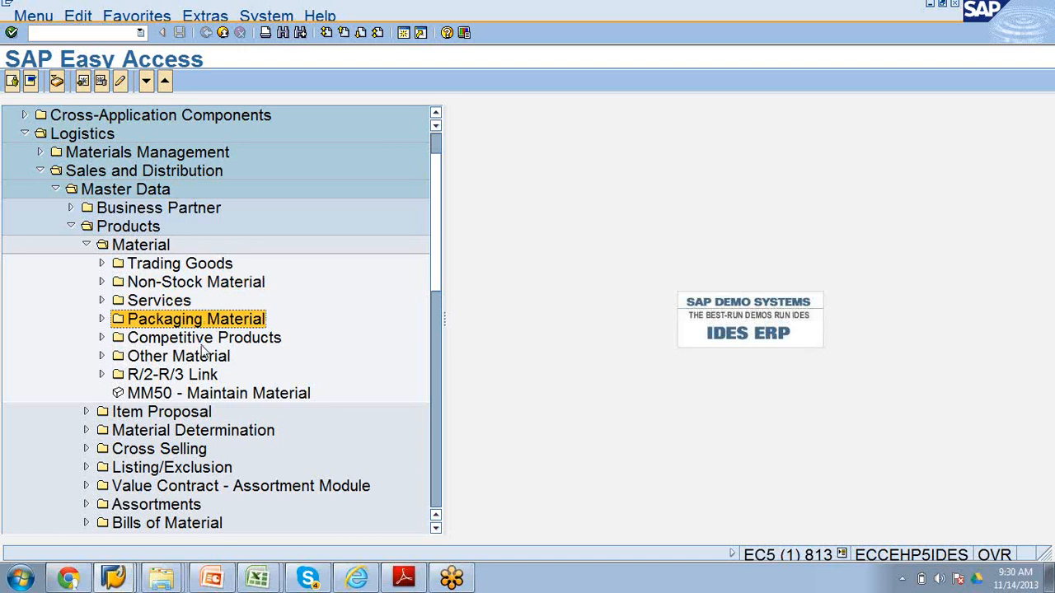
pyautogui.click(202, 344)
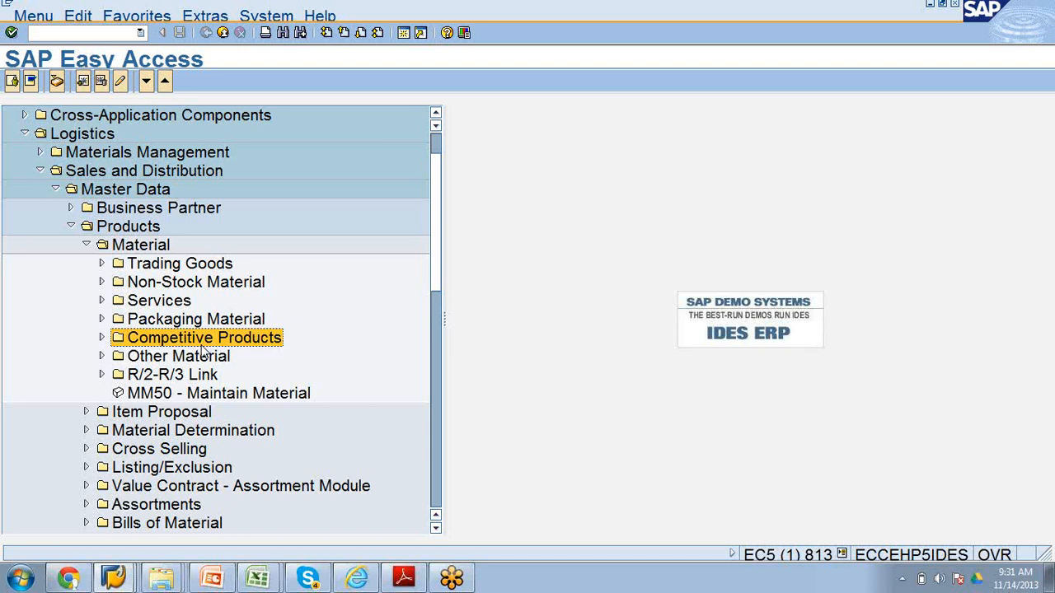
pyautogui.click(198, 357)
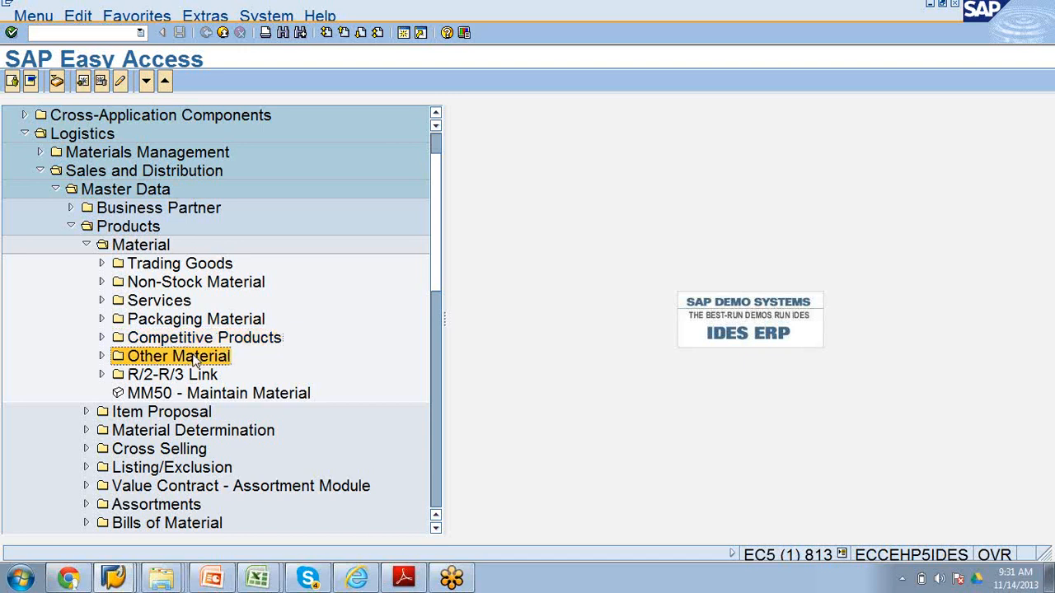
# Step: Expand Other Material and review its transactions MM01 - Create, MM02 - Change and MM03 - Display
pyautogui.click(101, 357)
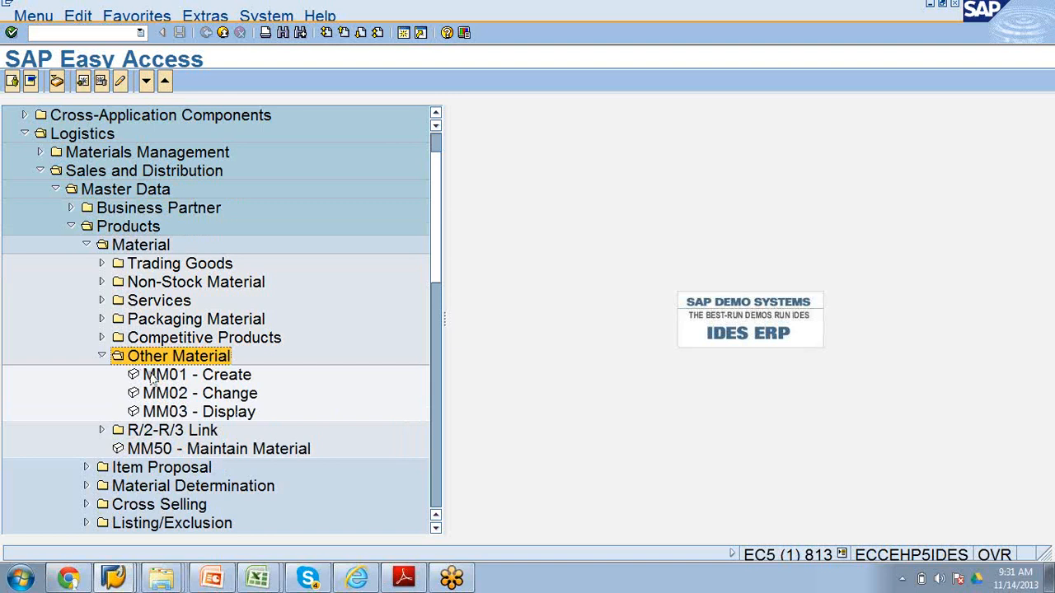
pyautogui.click(153, 377)
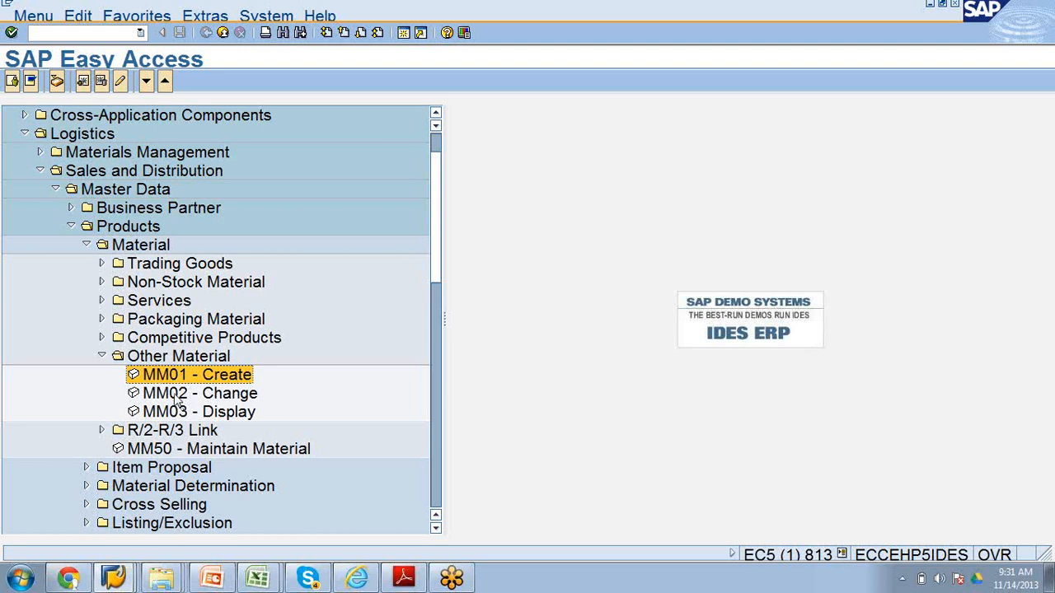
pyautogui.click(177, 396)
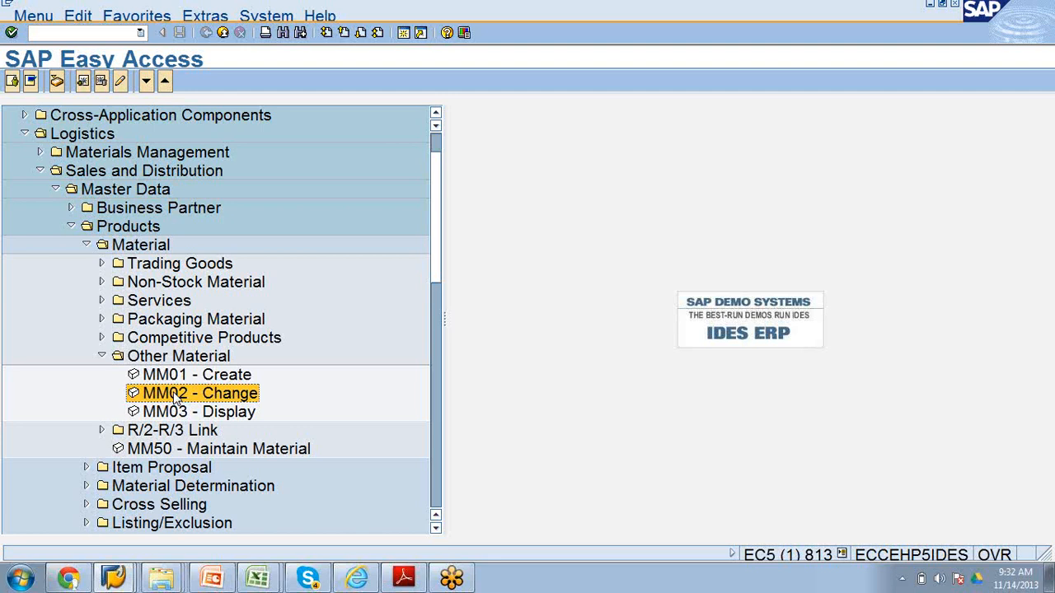
pyautogui.click(178, 378)
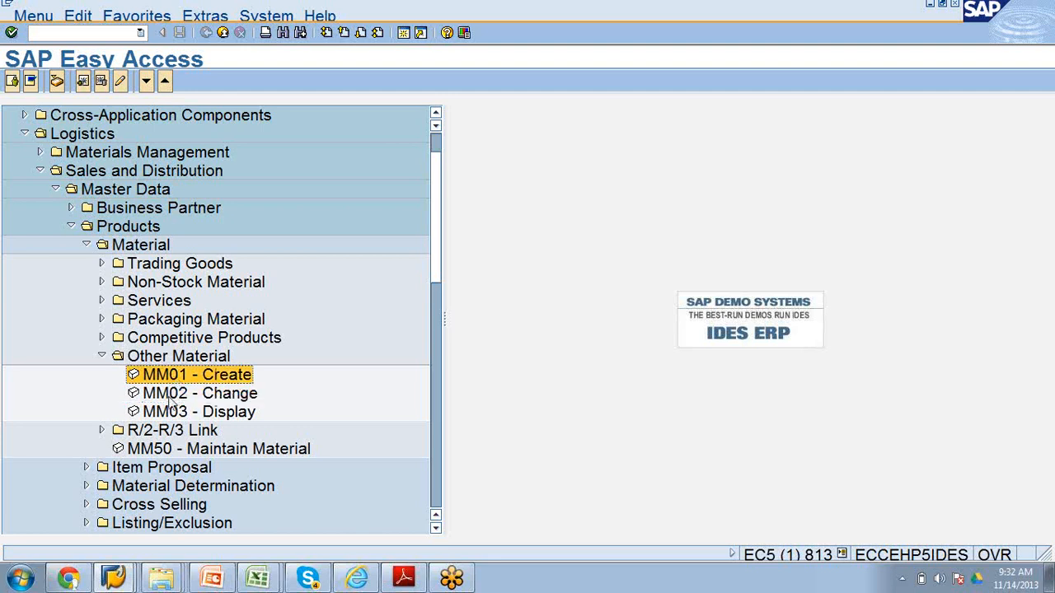
pyautogui.click(171, 400)
pyautogui.click(169, 415)
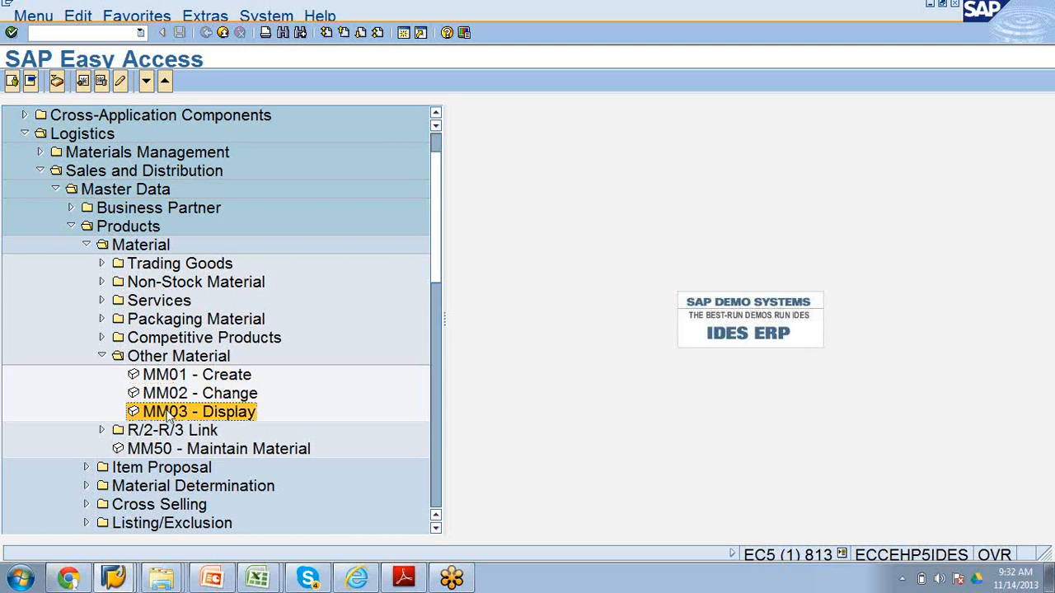
# Step: Open the MM03 - Display transaction under Other Material and call up the view selection for material 100-100
pyautogui.click(101, 357)
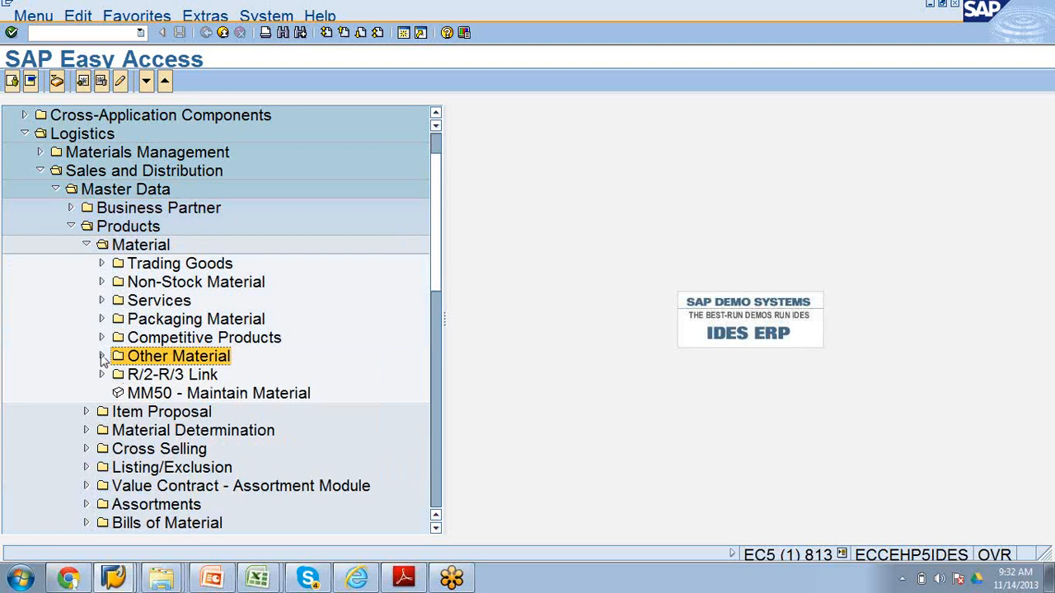
pyautogui.click(102, 357)
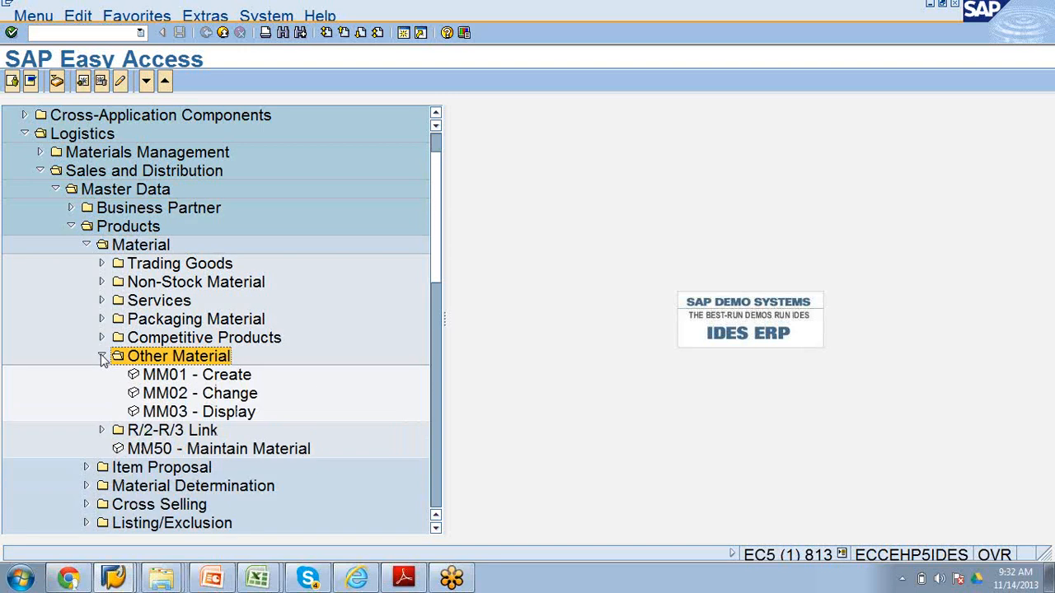
pyautogui.doubleClick(170, 412)
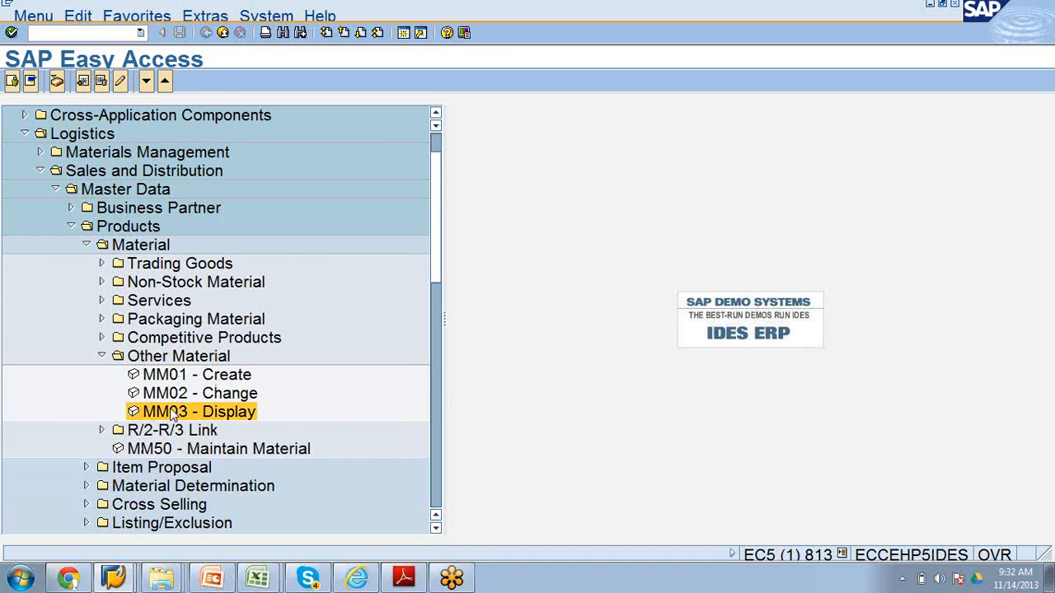
pyautogui.click(243, 141)
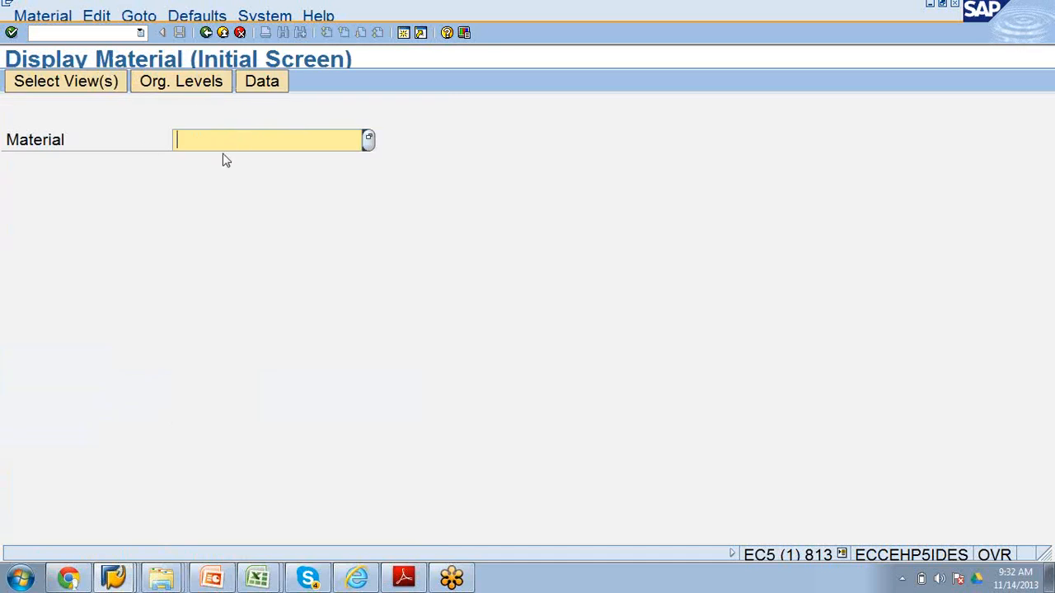
pyautogui.write('100')
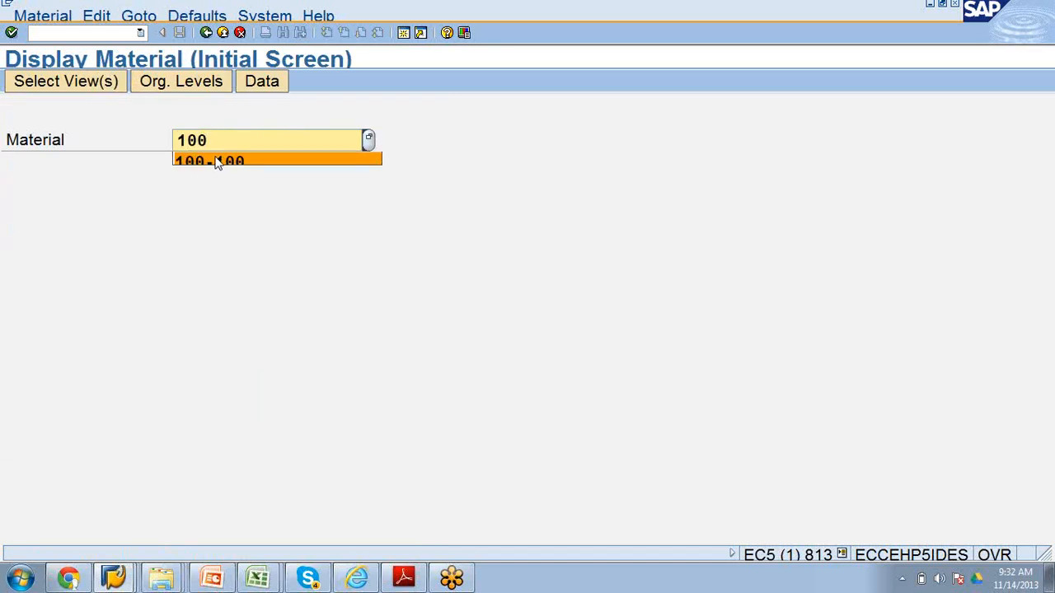
pyautogui.click(217, 161)
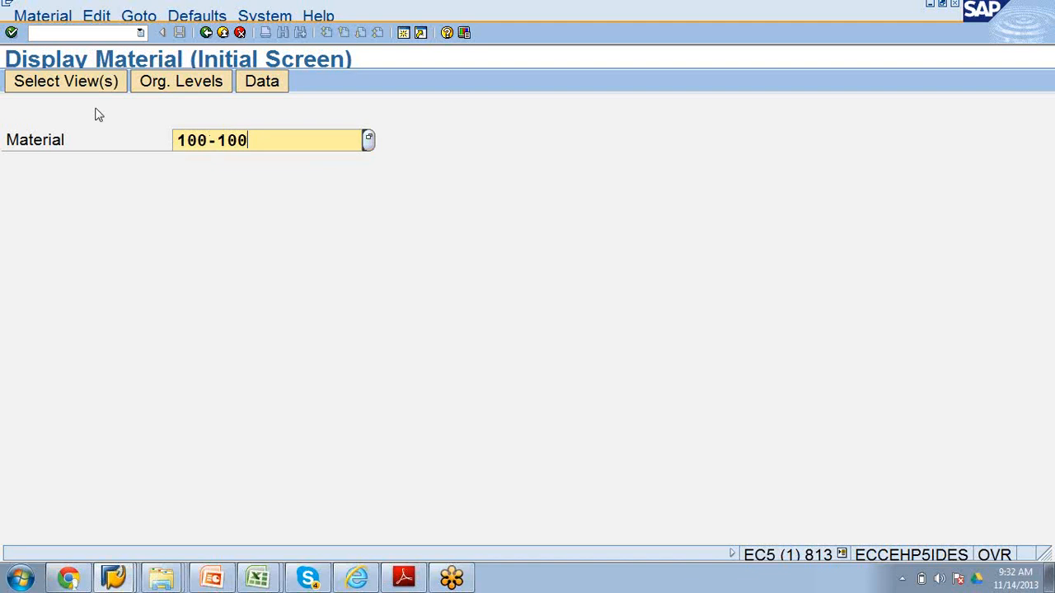
pyautogui.press('Return')
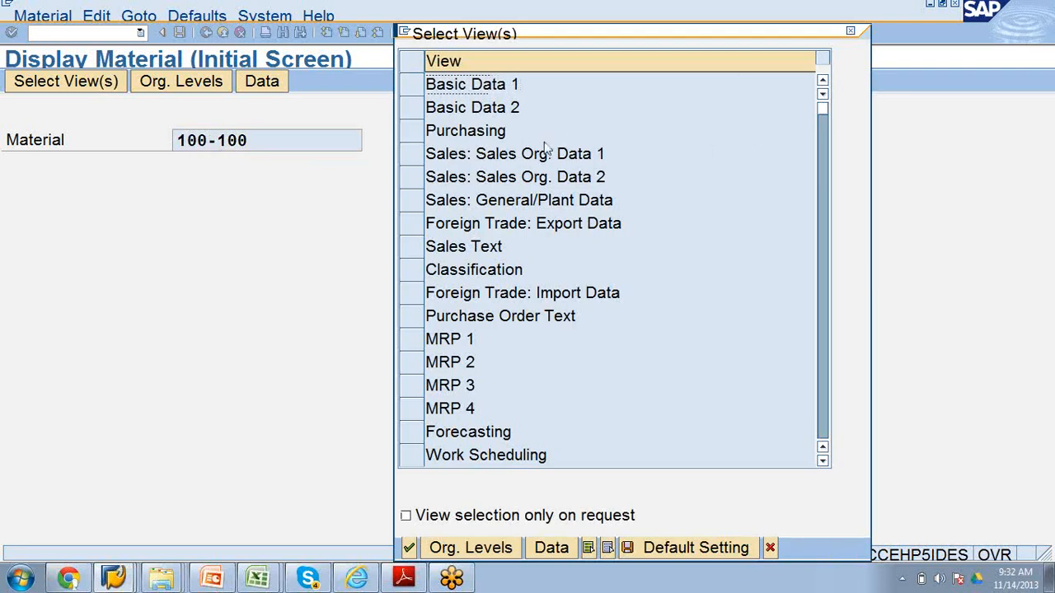
# Step: Select the views Sales: Sales Org. Data 1, Sales: Sales Org. Data 2, Sales: General/Plant Data and Foreign Trade: Export Data
pyautogui.scroll(-1, 543, 142)
pyautogui.scroll(1, 537, 147)
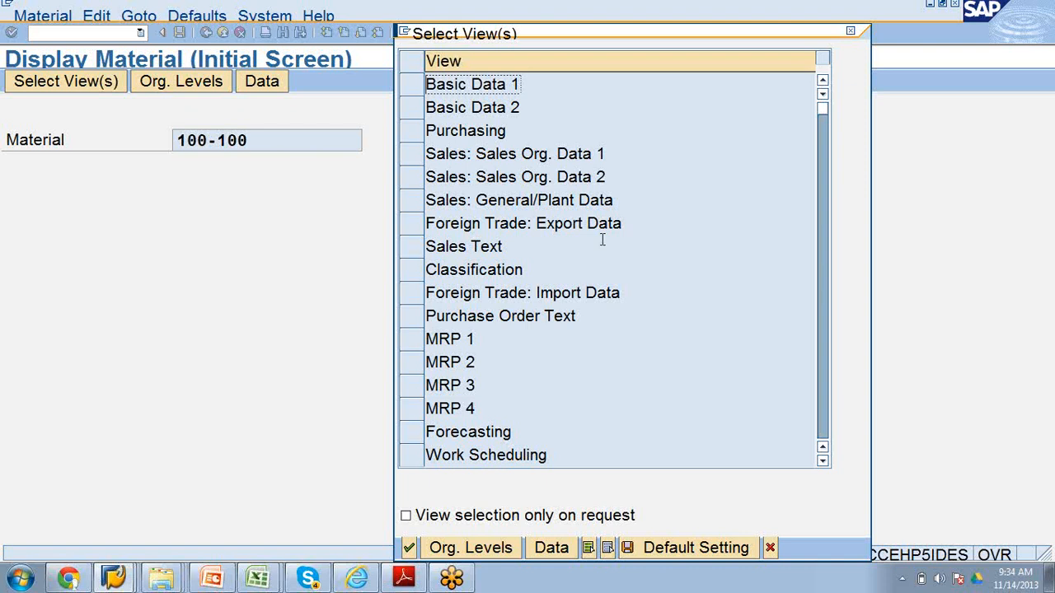
pyautogui.click(412, 159)
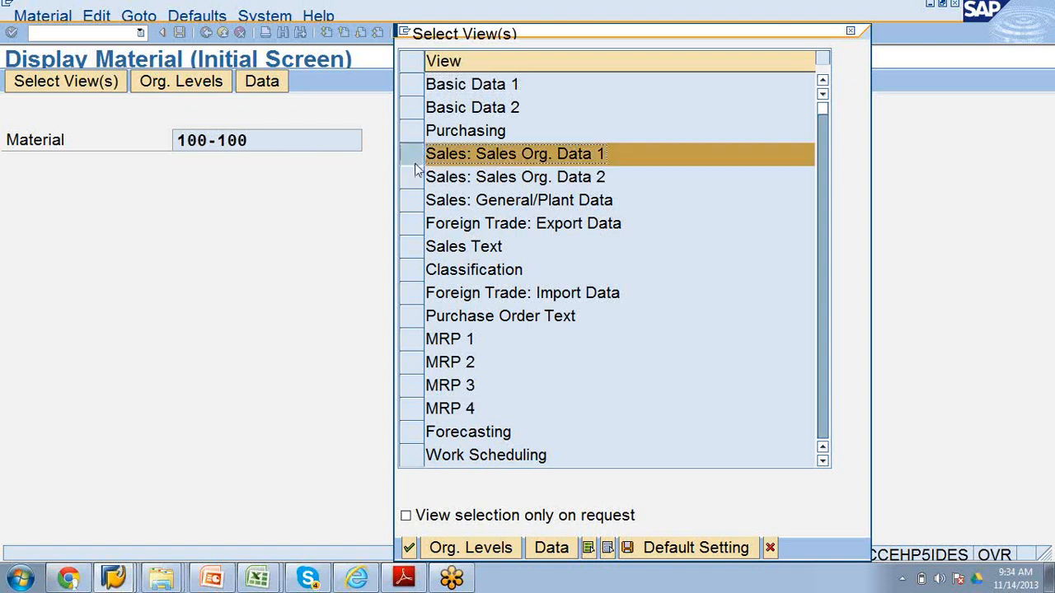
pyautogui.click(415, 176)
pyautogui.click(413, 202)
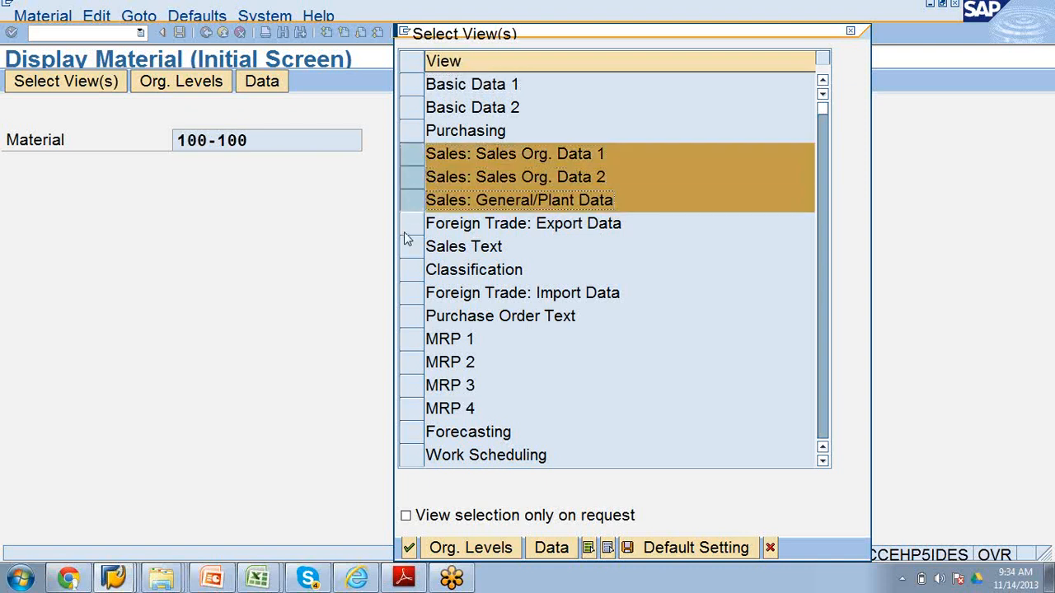
pyautogui.click(412, 225)
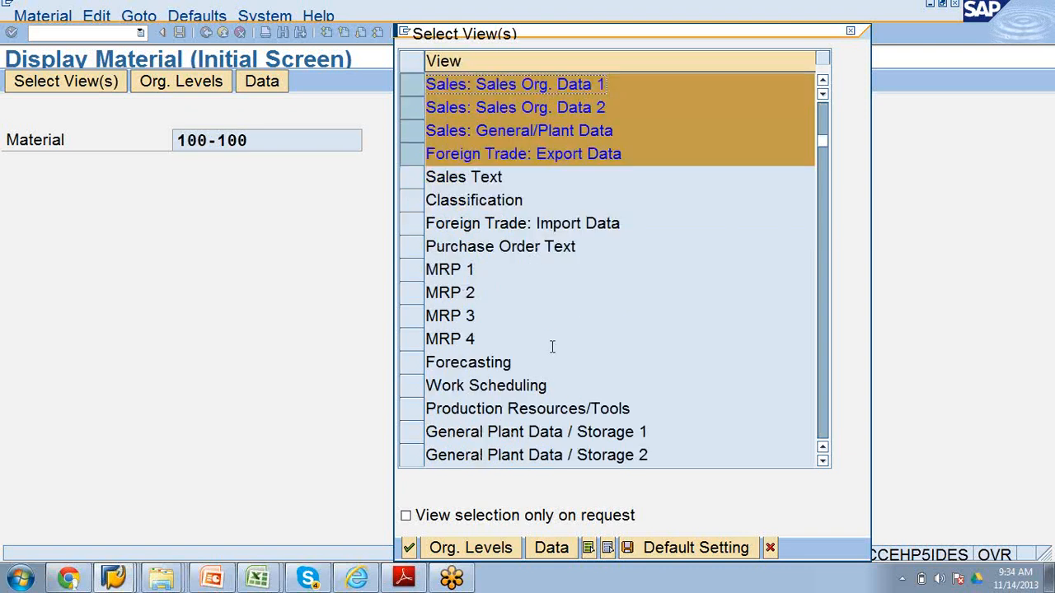
# Step: Add the General Plant Data / Storage 1 and Sales Text views to the selection
pyautogui.scroll(-2, 552, 347)
pyautogui.scroll(-1, 553, 347)
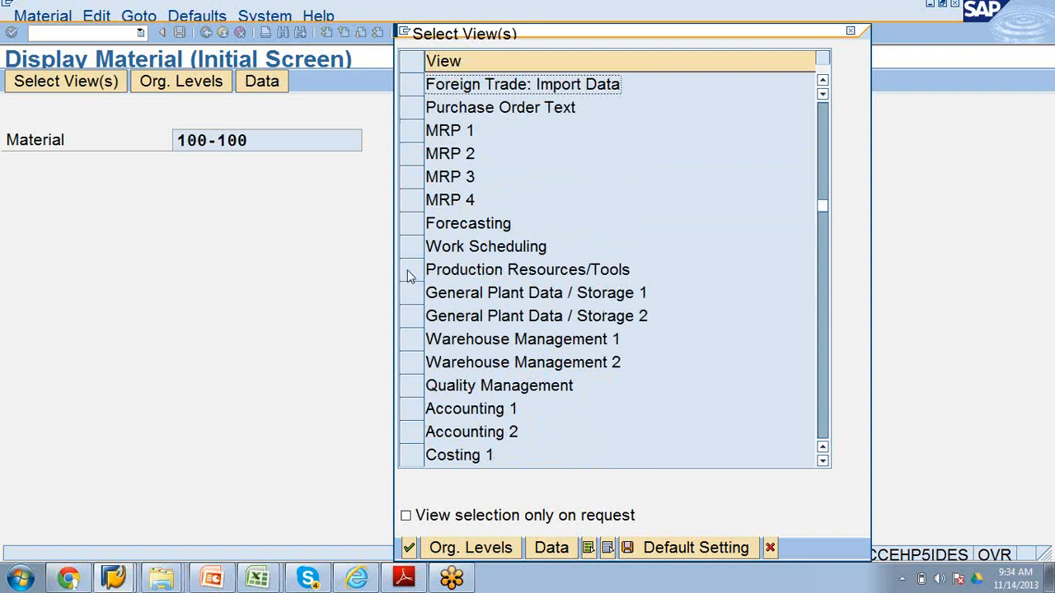
pyautogui.click(411, 295)
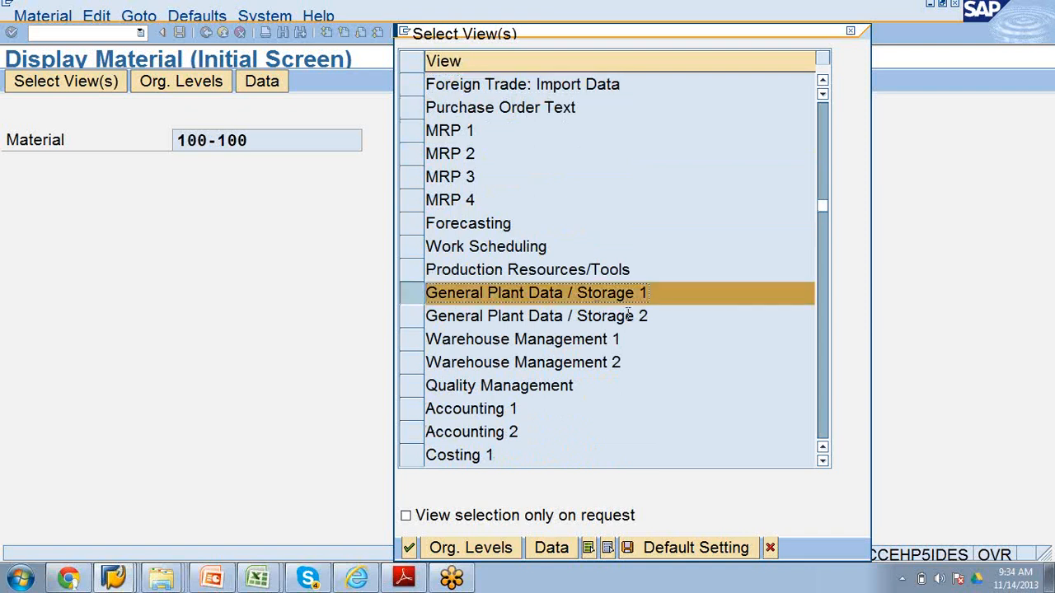
pyautogui.scroll(-1, 626, 315)
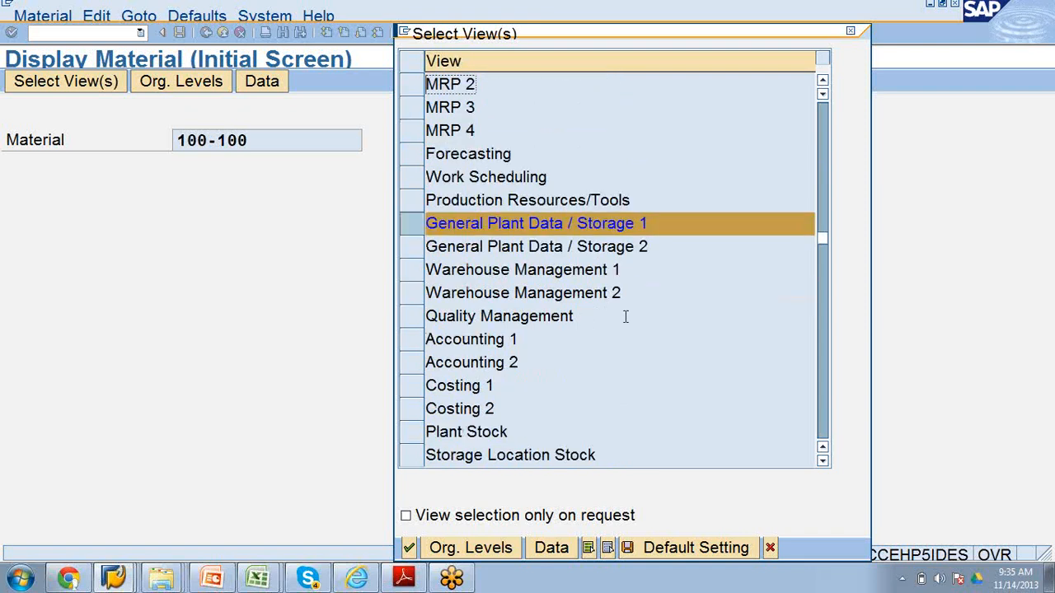
pyautogui.scroll(-1, 624, 320)
pyautogui.scroll(3, 624, 318)
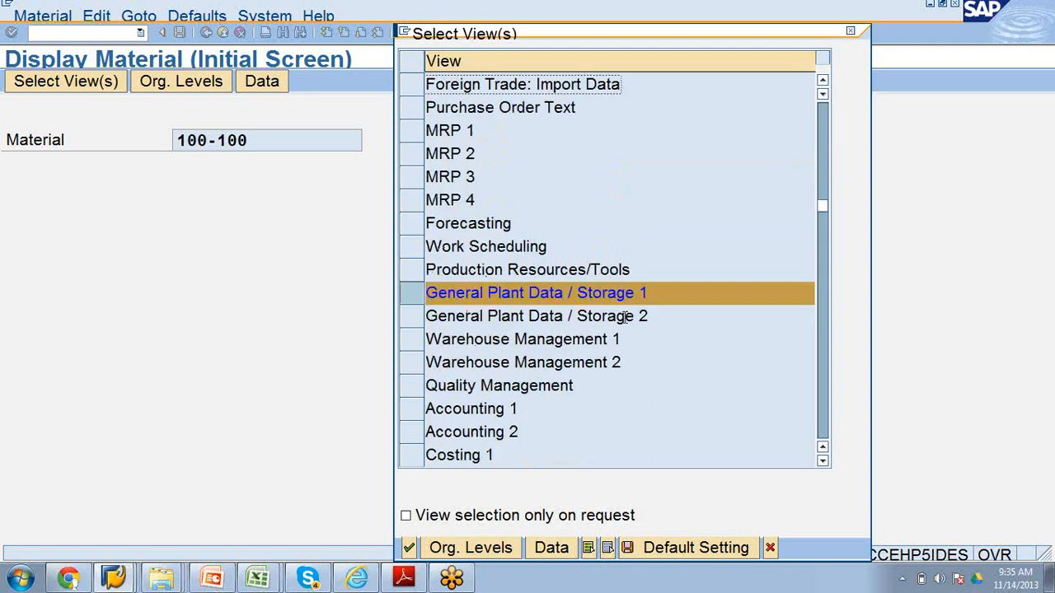
pyautogui.scroll(2, 623, 317)
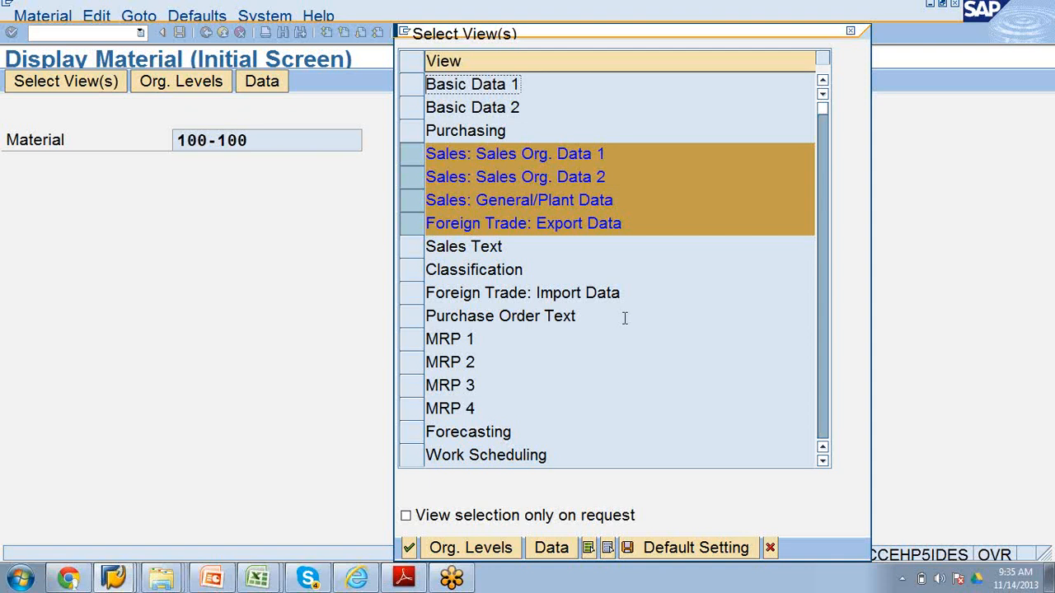
pyautogui.click(410, 249)
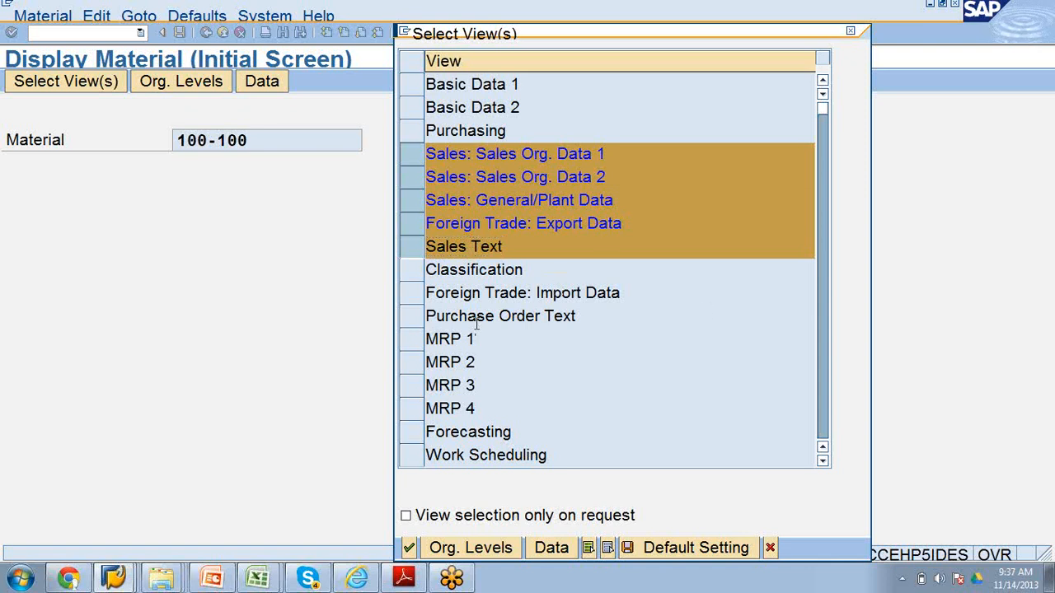
# Step: Open the organizational levels for the selected views and choose plant 1000, Werk Hamburg
pyautogui.scroll(-1, 476, 324)
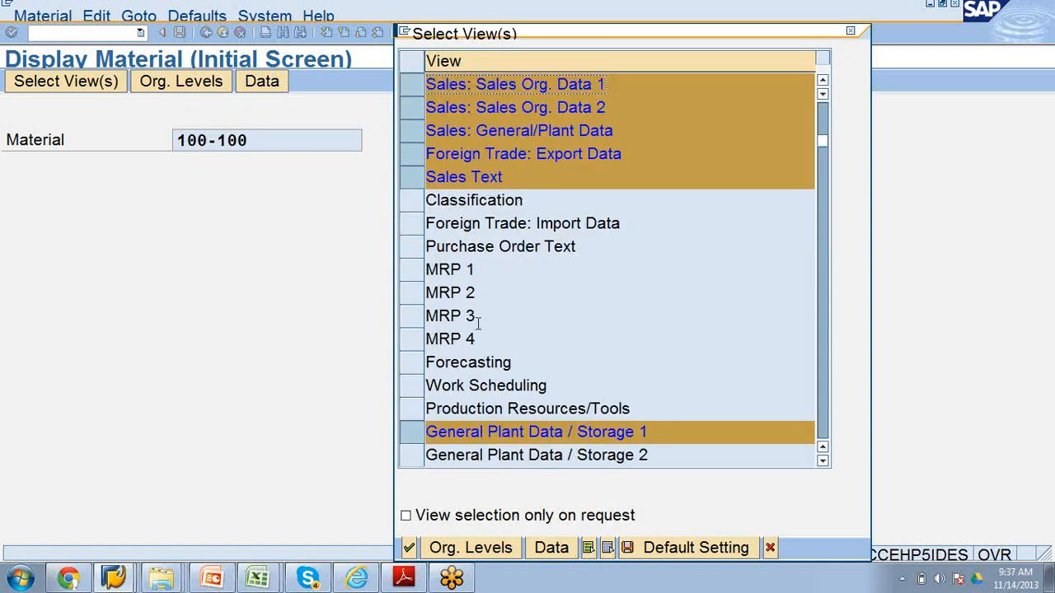
pyautogui.scroll(-1, 490, 341)
pyautogui.scroll(-1, 490, 344)
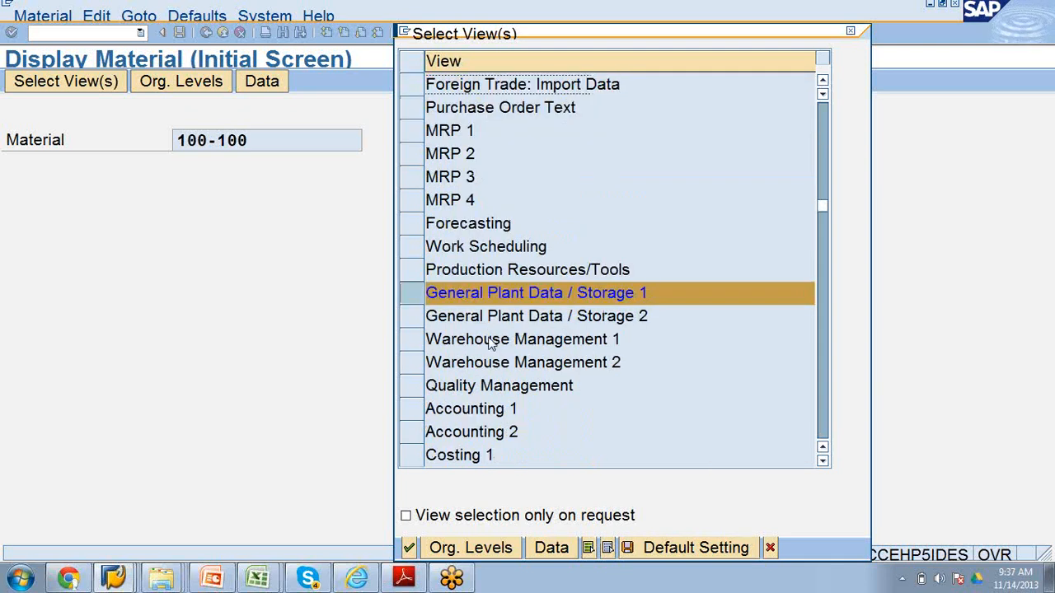
pyautogui.scroll(-1, 489, 342)
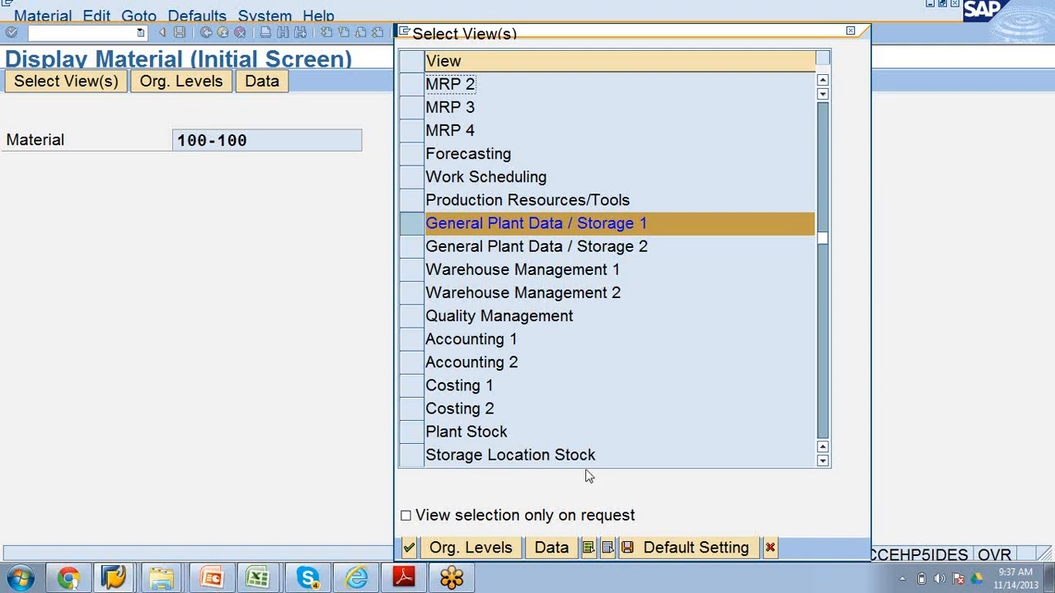
pyautogui.click(481, 549)
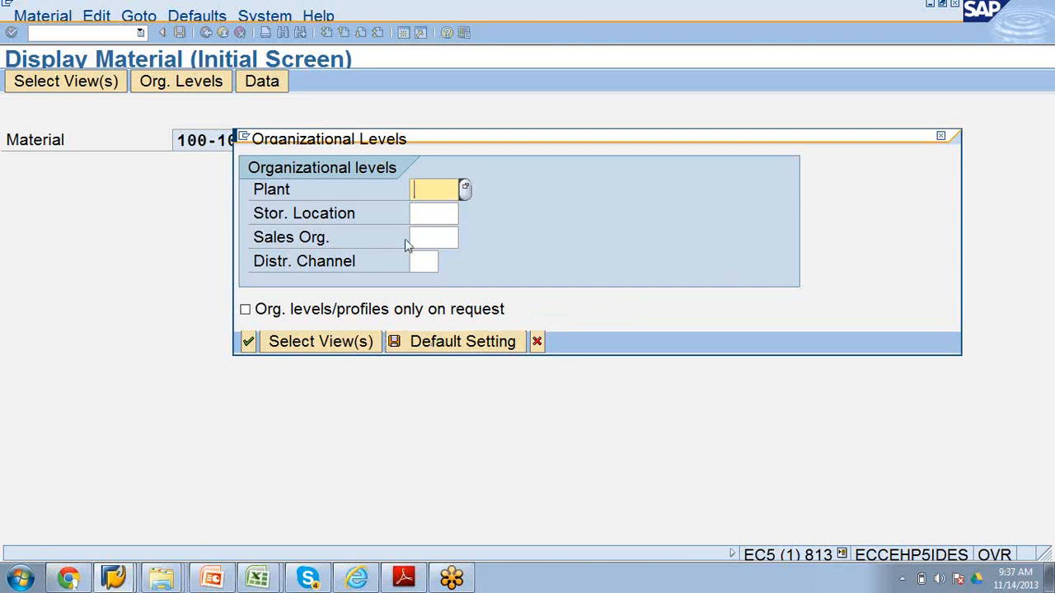
pyautogui.click(284, 343)
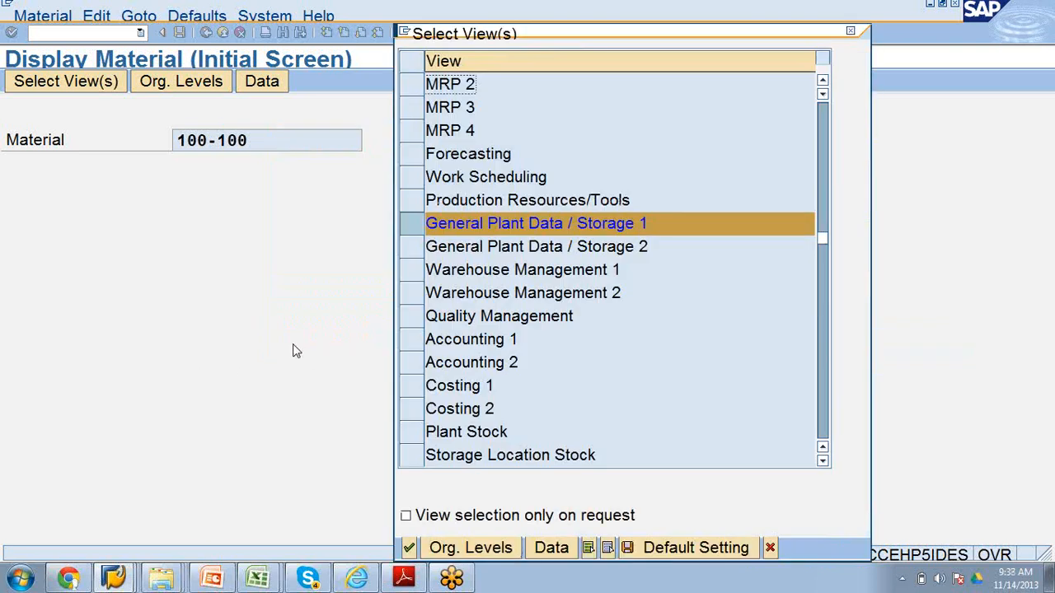
pyautogui.click(471, 547)
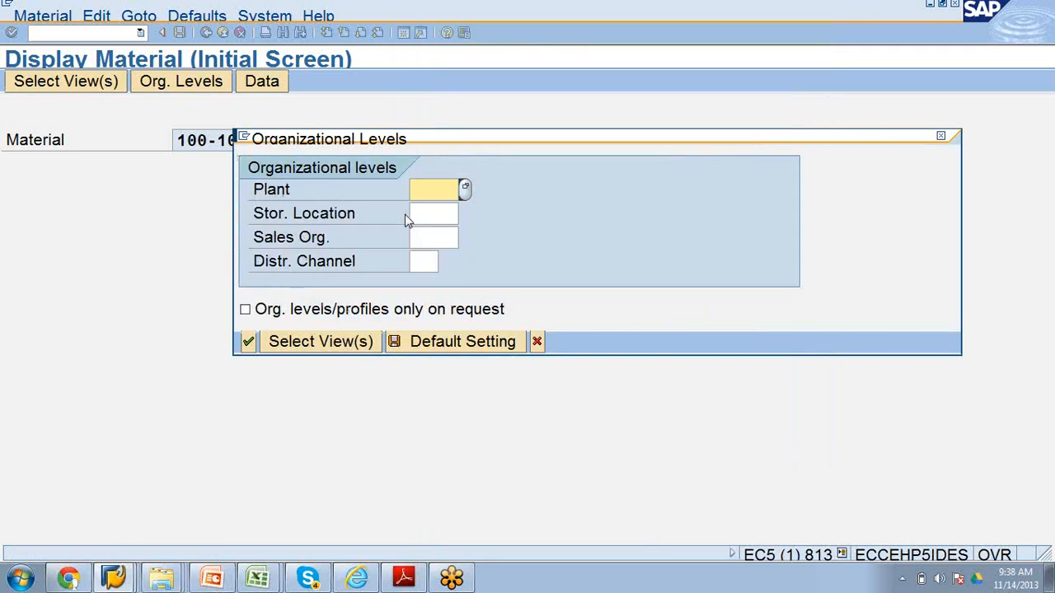
pyautogui.click(464, 190)
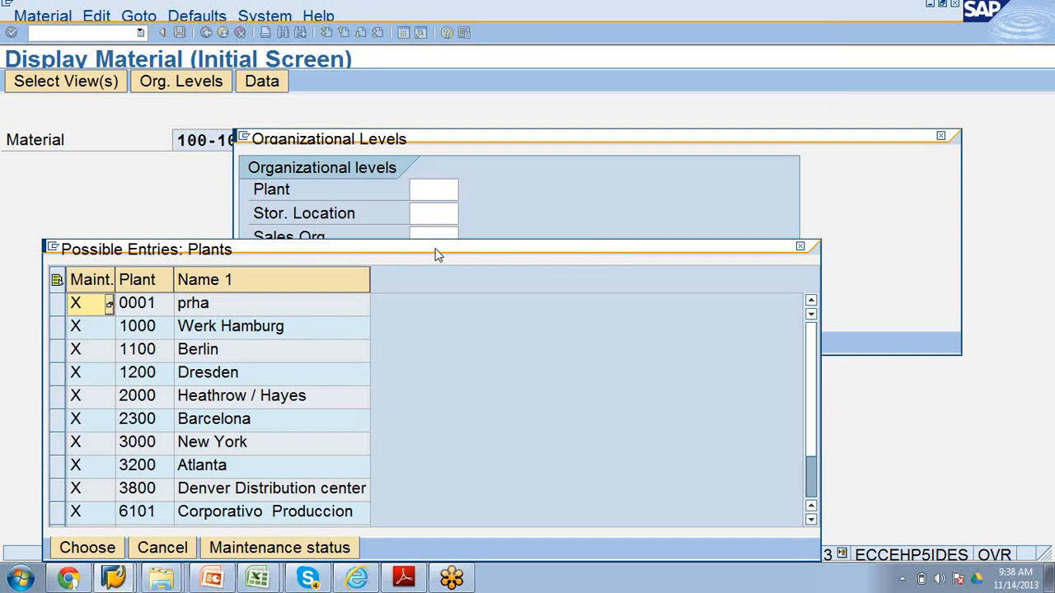
pyautogui.doubleClick(152, 325)
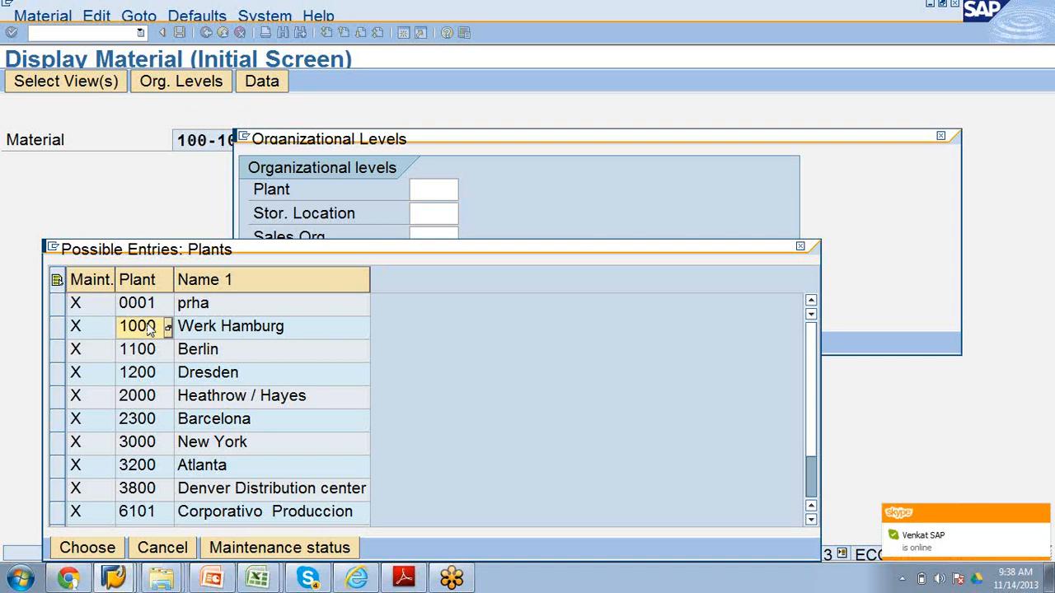
# Step: Choose storage location 0001, raw material, of plant 0001 from the possible storage locations
pyautogui.click(430, 214)
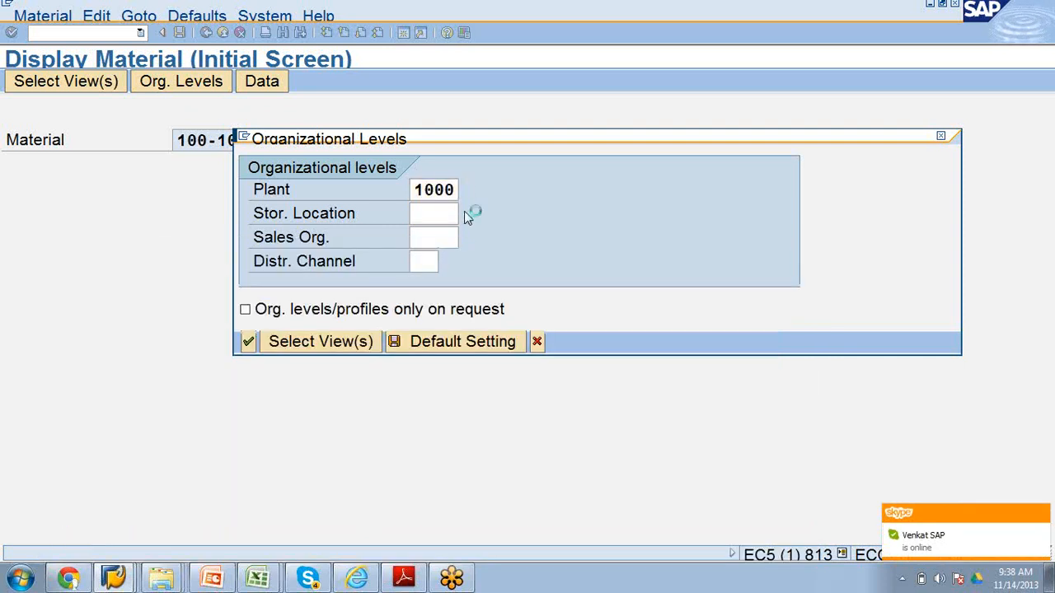
pyautogui.click(466, 215)
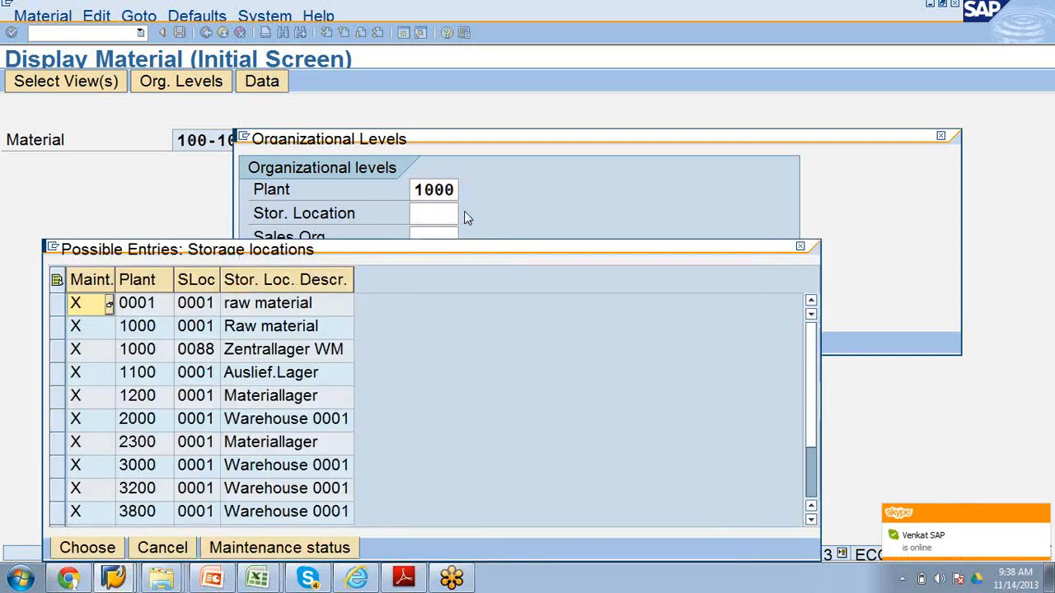
pyautogui.doubleClick(137, 305)
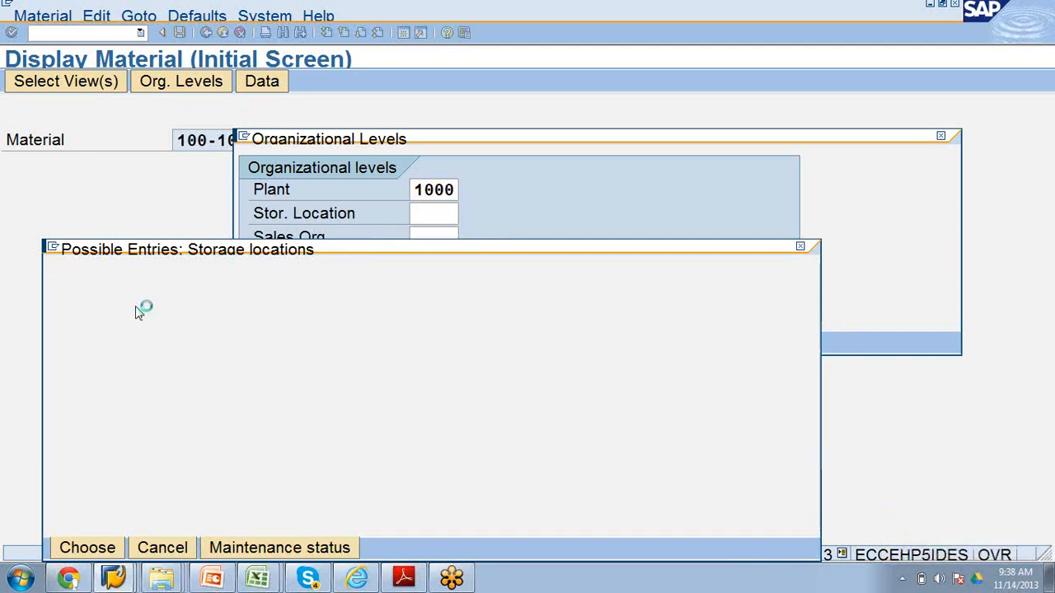
# Step: Choose sales organization 1000 with distribution channel 10 and display the material's data for these organizational levels
pyautogui.click(422, 238)
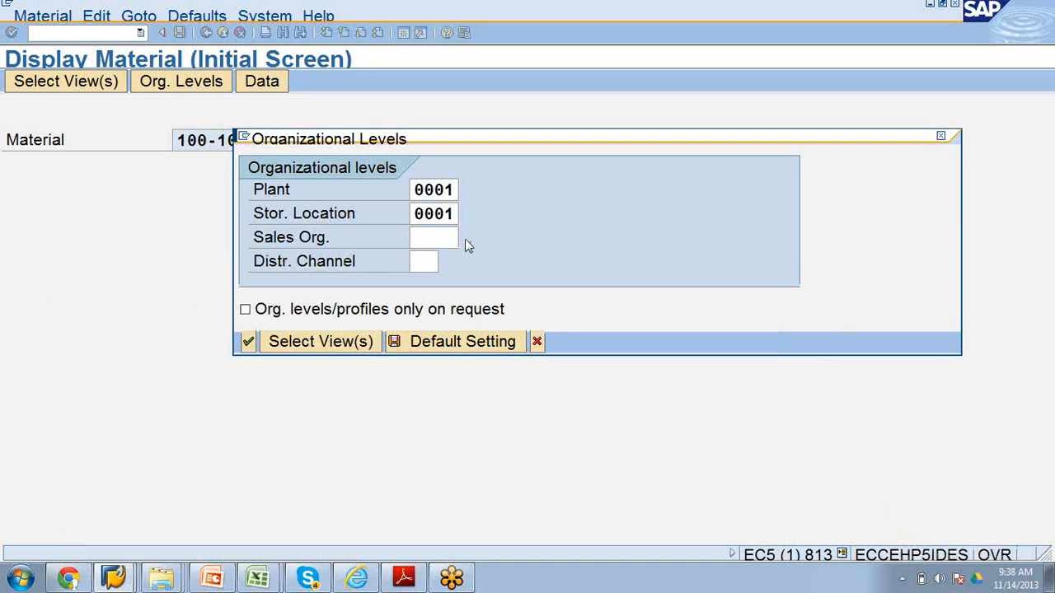
pyautogui.click(465, 238)
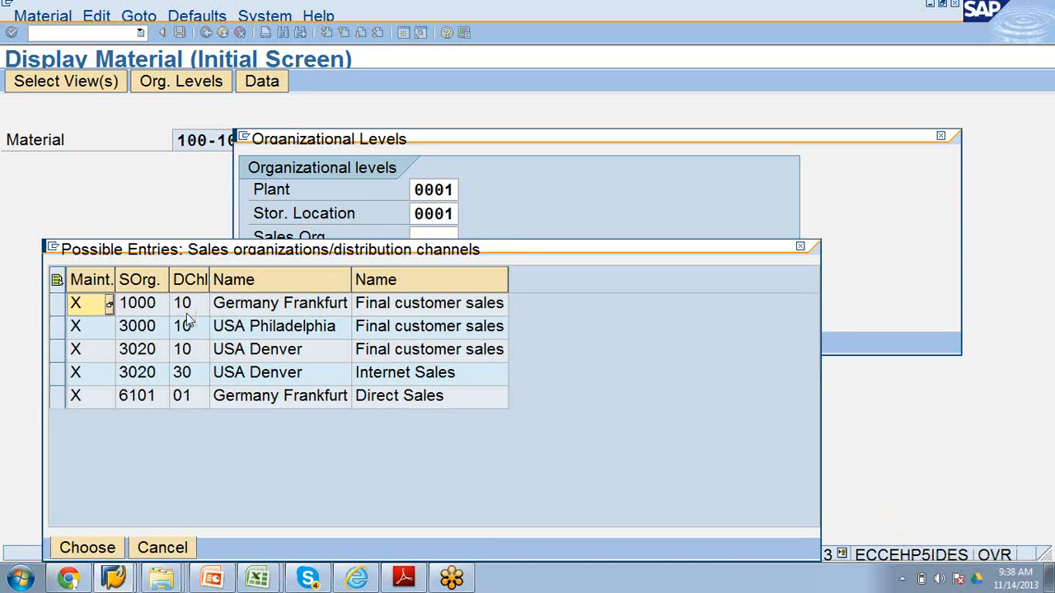
pyautogui.click(151, 307)
pyautogui.doubleClick(152, 307)
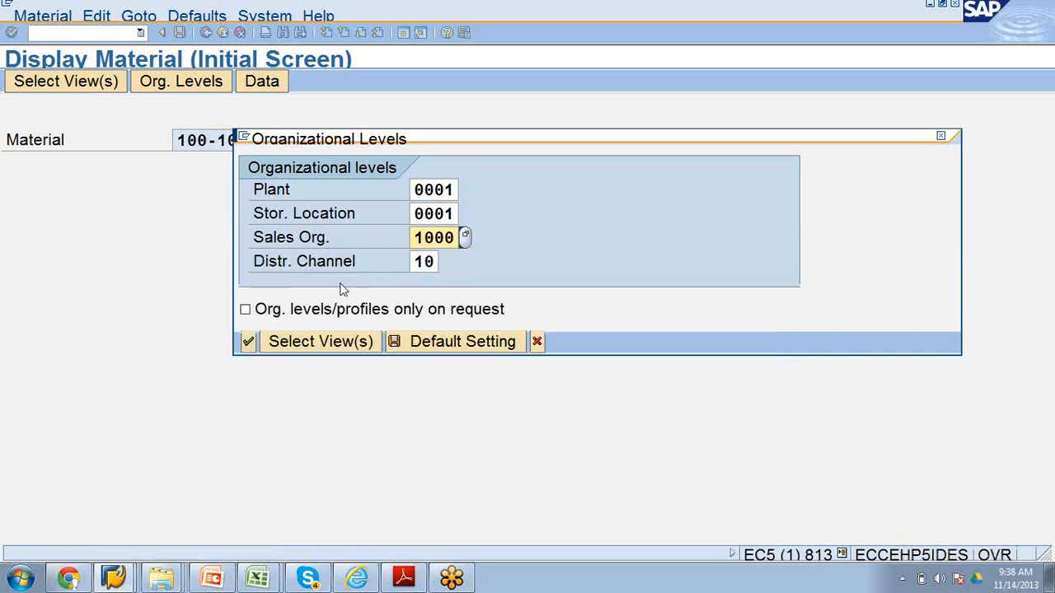
pyautogui.click(245, 340)
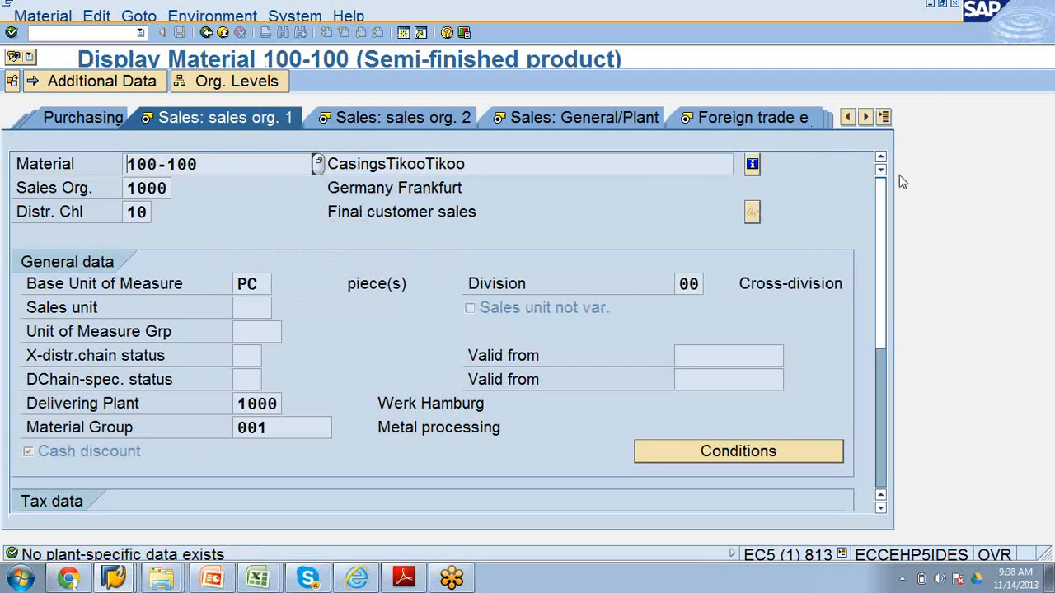
# Step: Switch to the material's Plant stock view and bring the preceding costing views within reach
pyautogui.click(883, 118)
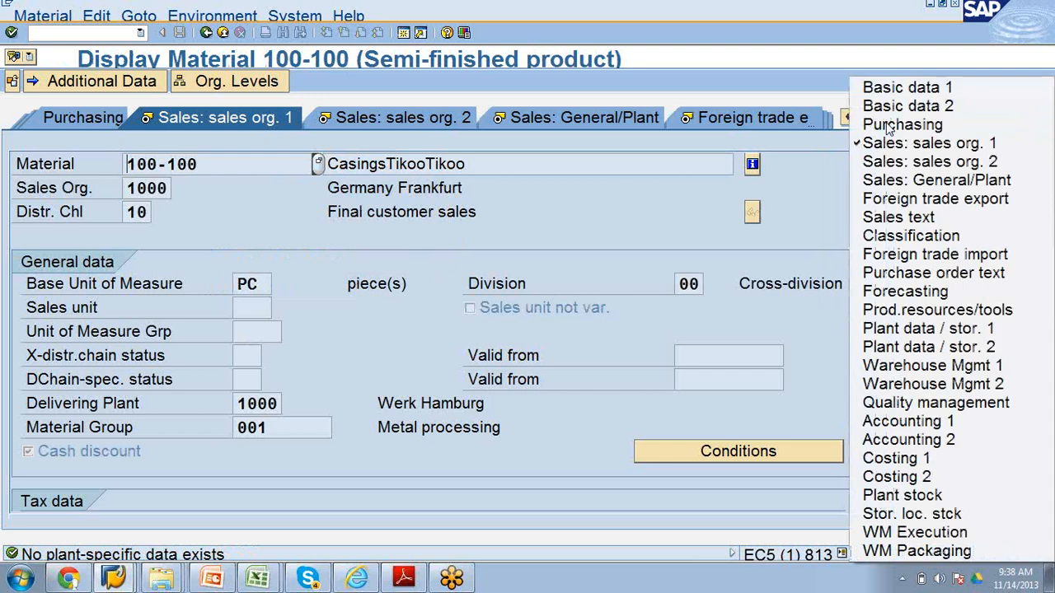
pyautogui.click(878, 495)
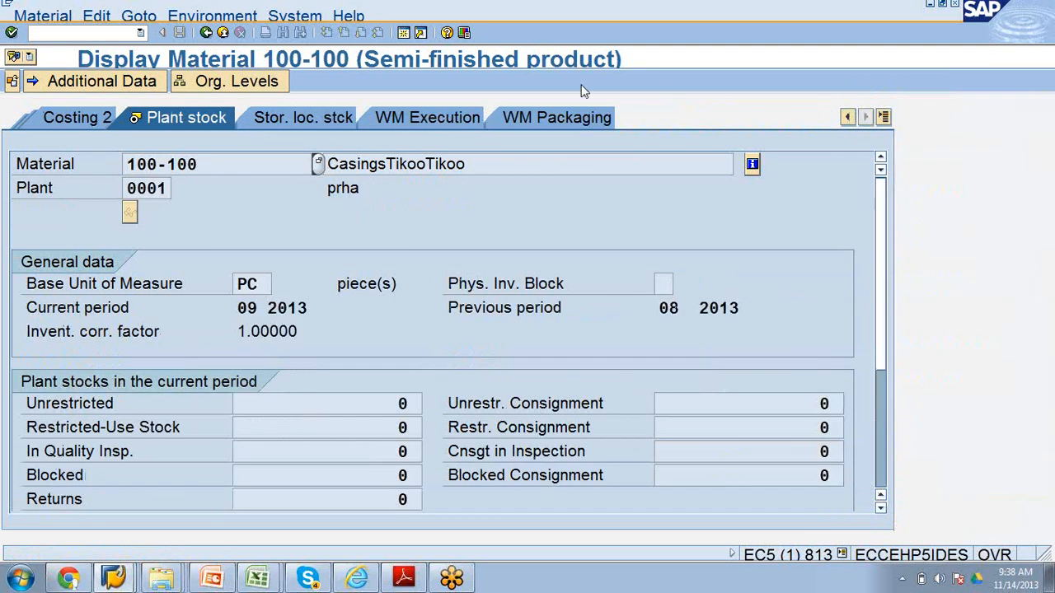
pyautogui.click(848, 117)
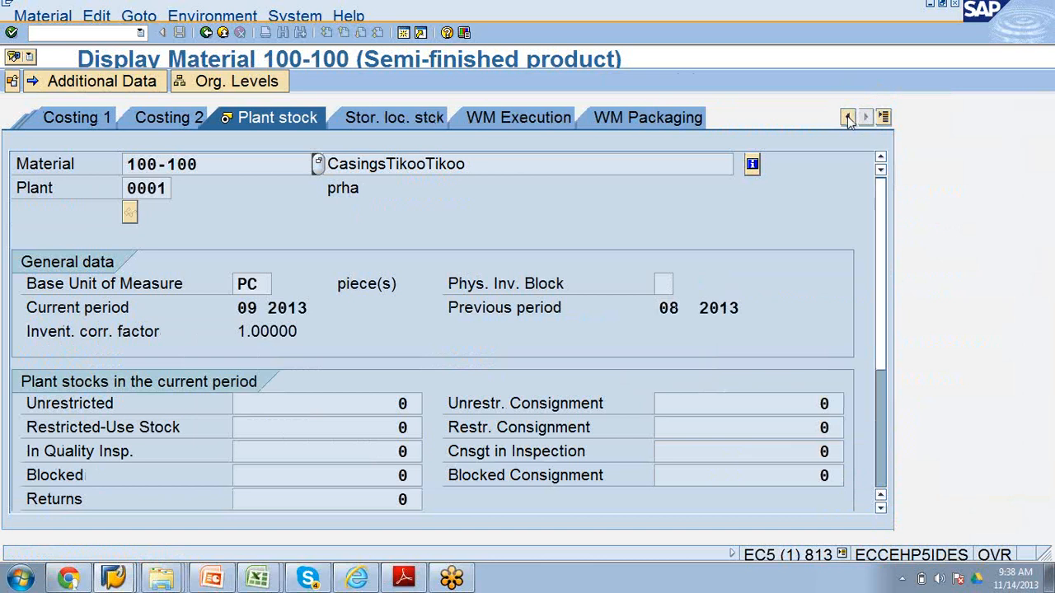
# Step: Leave the display of material 100-100 and open the view selection for material P-109
pyautogui.click(848, 117)
pyautogui.click(848, 117)
pyautogui.click(848, 117)
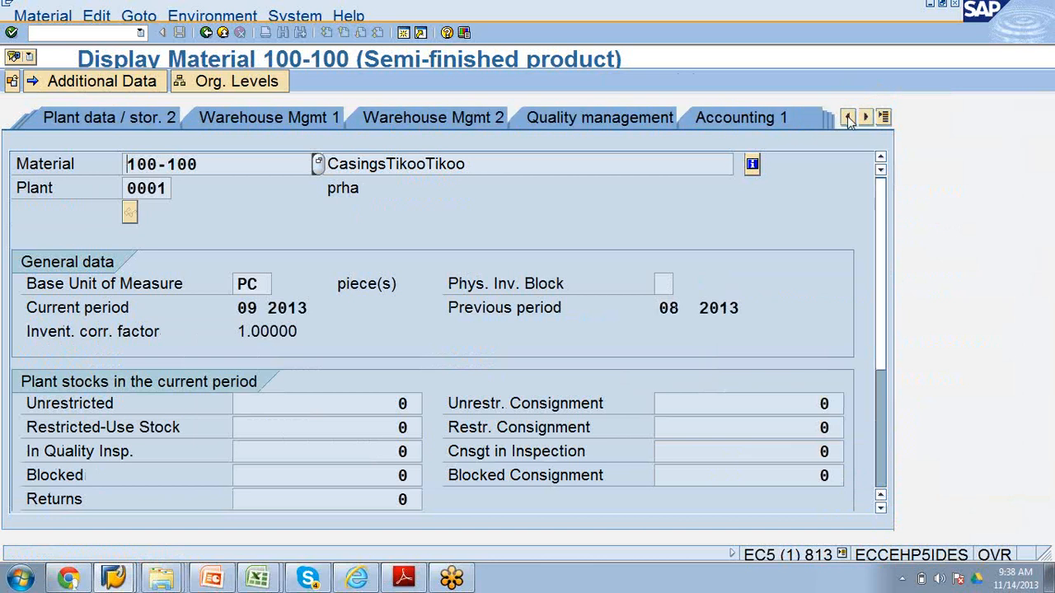
pyautogui.click(207, 33)
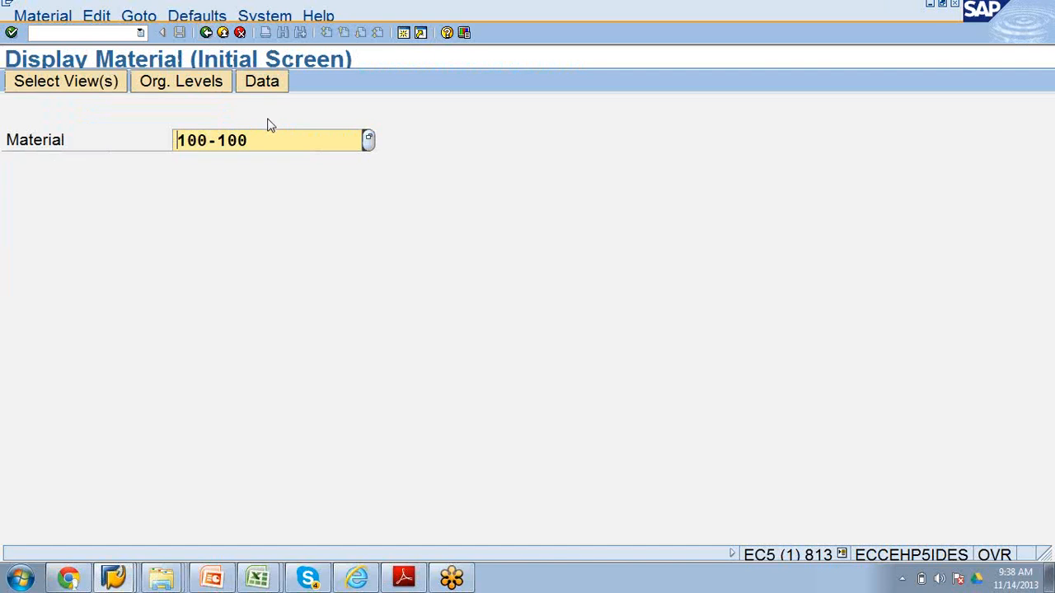
pyautogui.moveTo(259, 140); pyautogui.dragTo(174, 134)
pyautogui.write('p-')
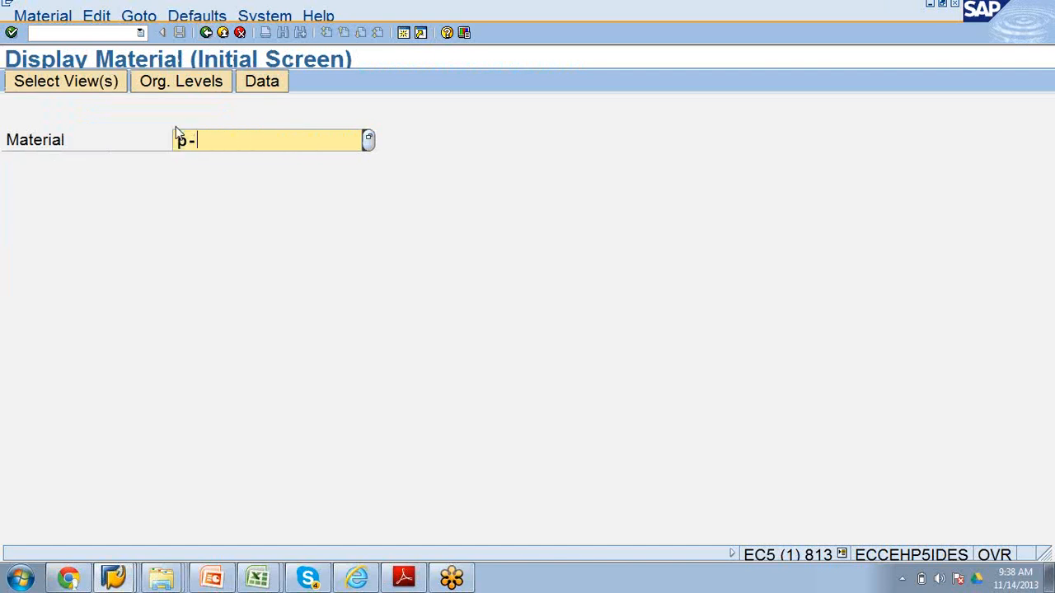
pyautogui.write('109')
pyautogui.press('Return')
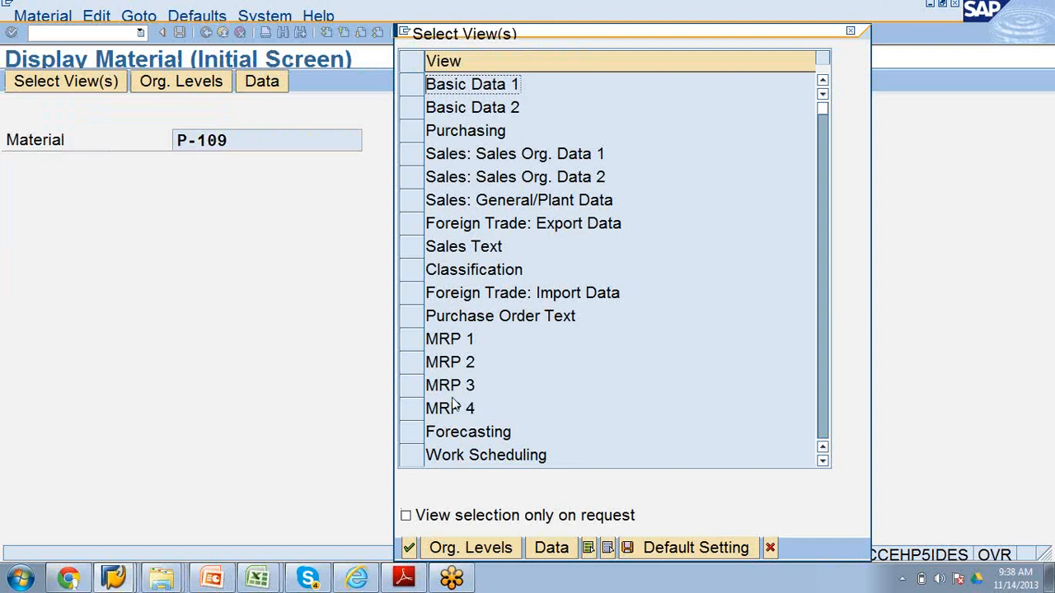
# Step: Select the Storage Location Stock view for material P-109 and continue to its organizational levels
pyautogui.scroll(-1, 626, 330)
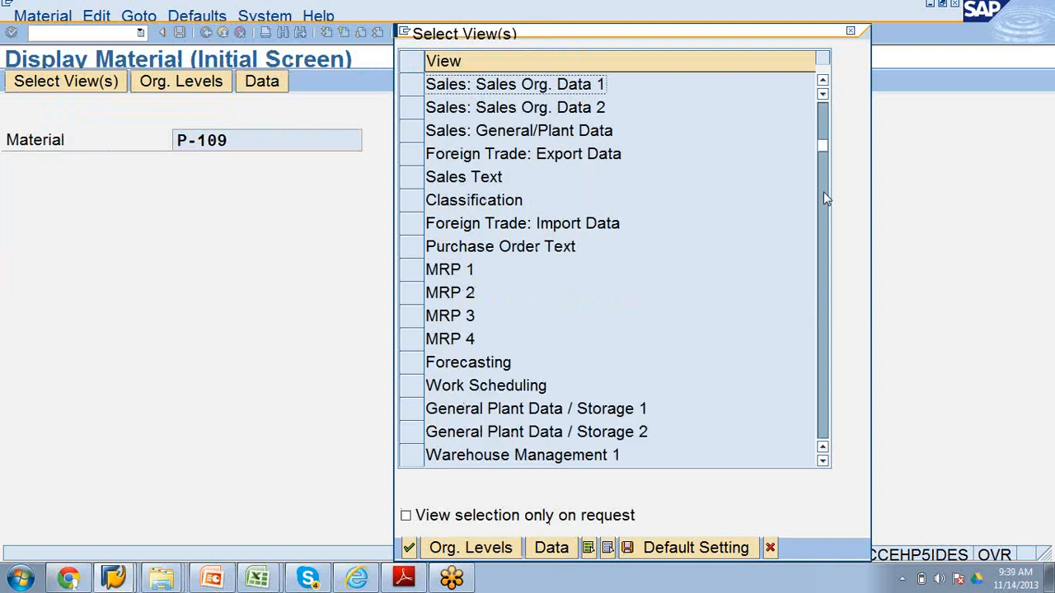
pyautogui.moveTo(822, 148); pyautogui.dragTo(796, 452)
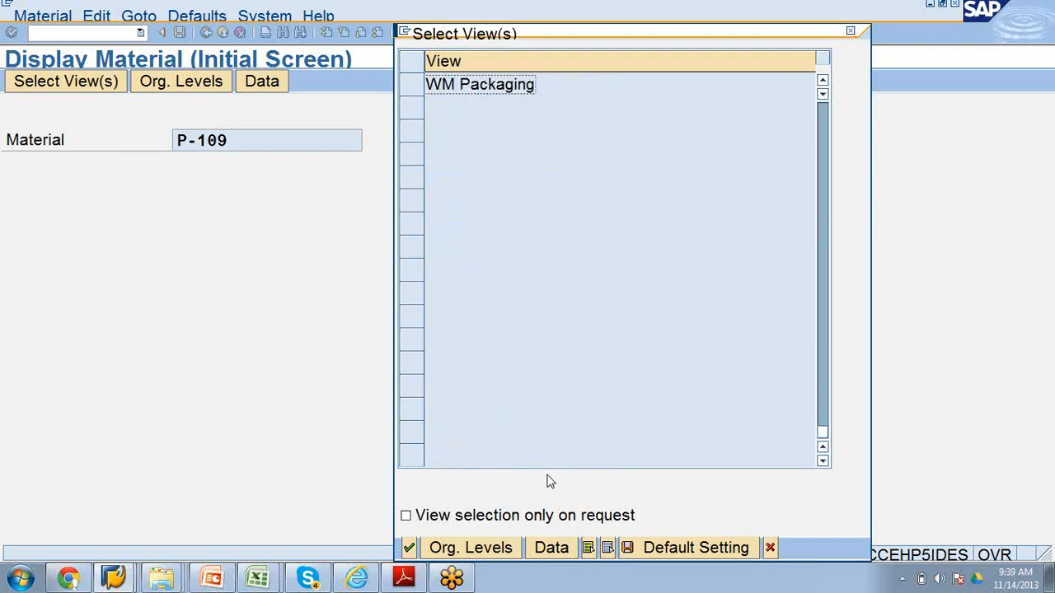
pyautogui.scroll(2, 563, 308)
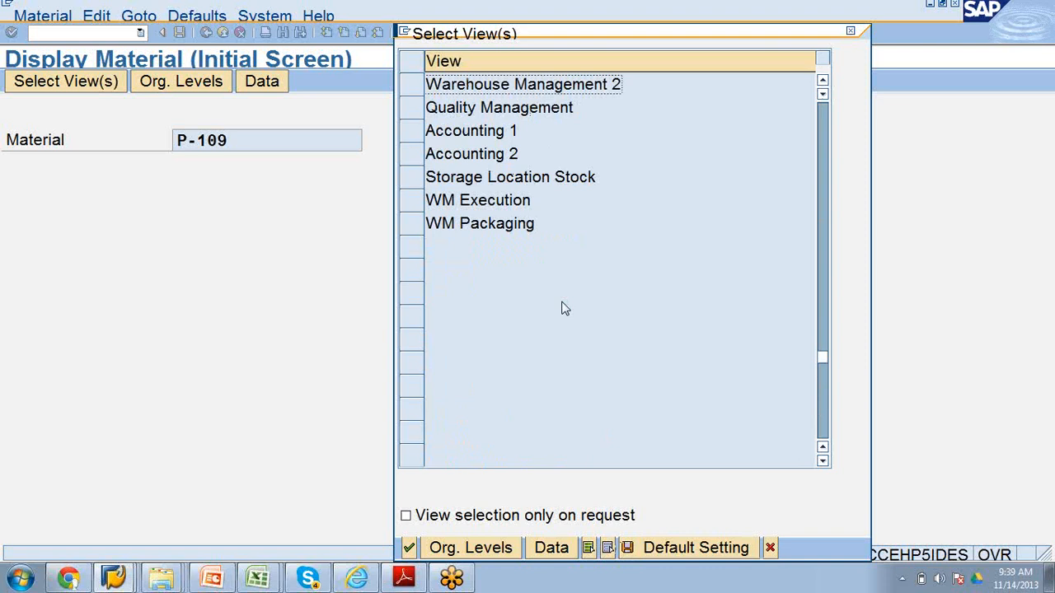
pyautogui.scroll(1, 563, 309)
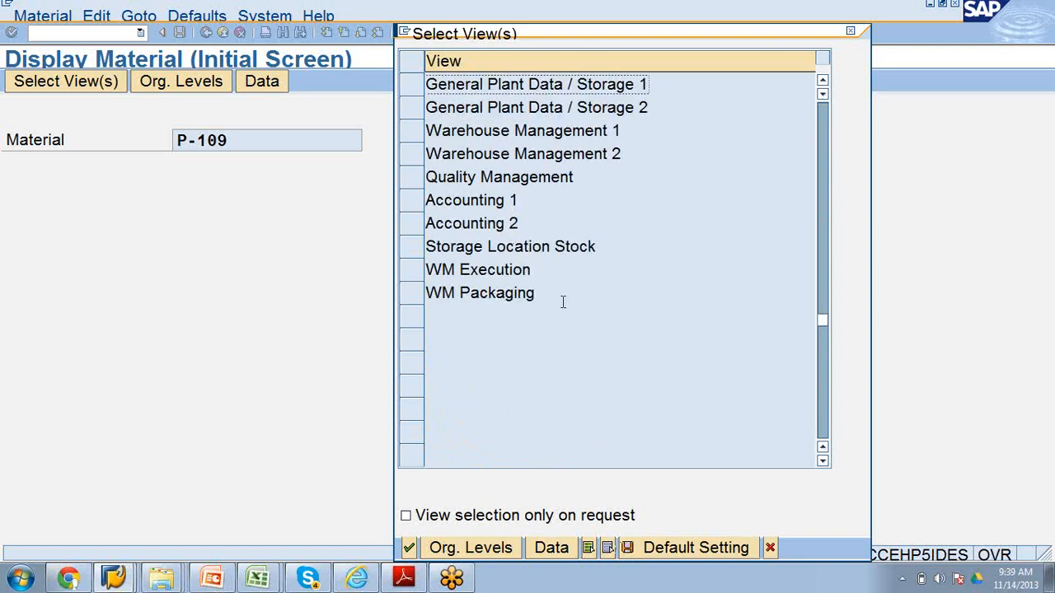
pyautogui.scroll(1, 563, 302)
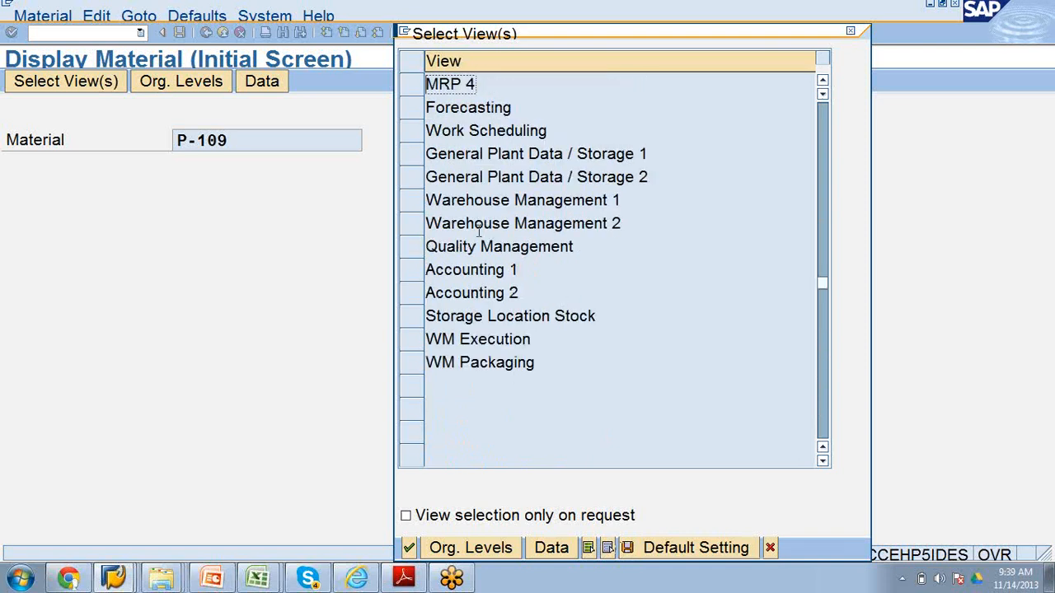
pyautogui.scroll(1, 483, 240)
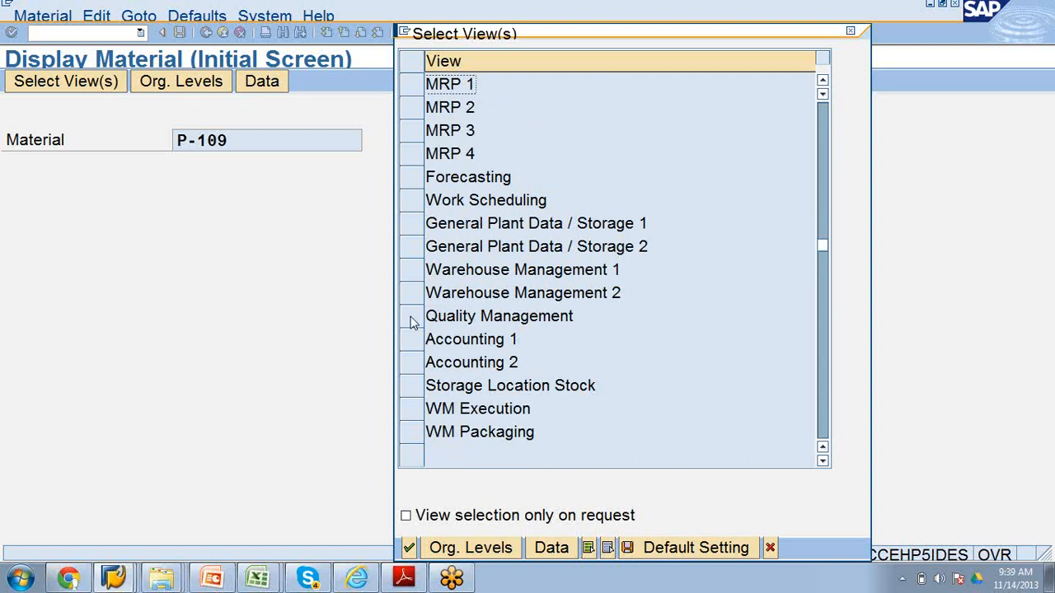
pyautogui.click(408, 388)
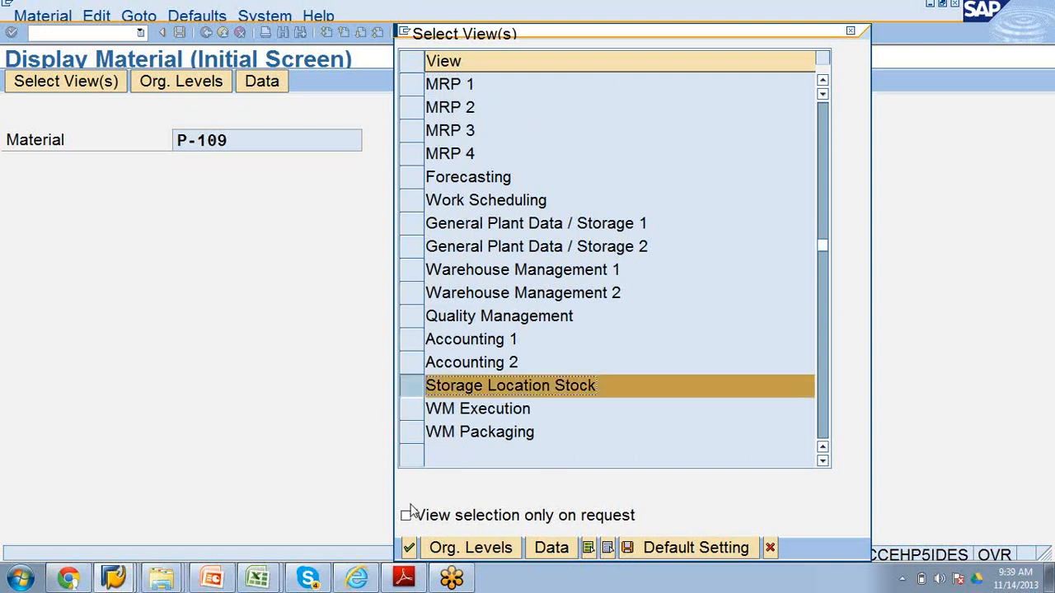
pyautogui.click(409, 547)
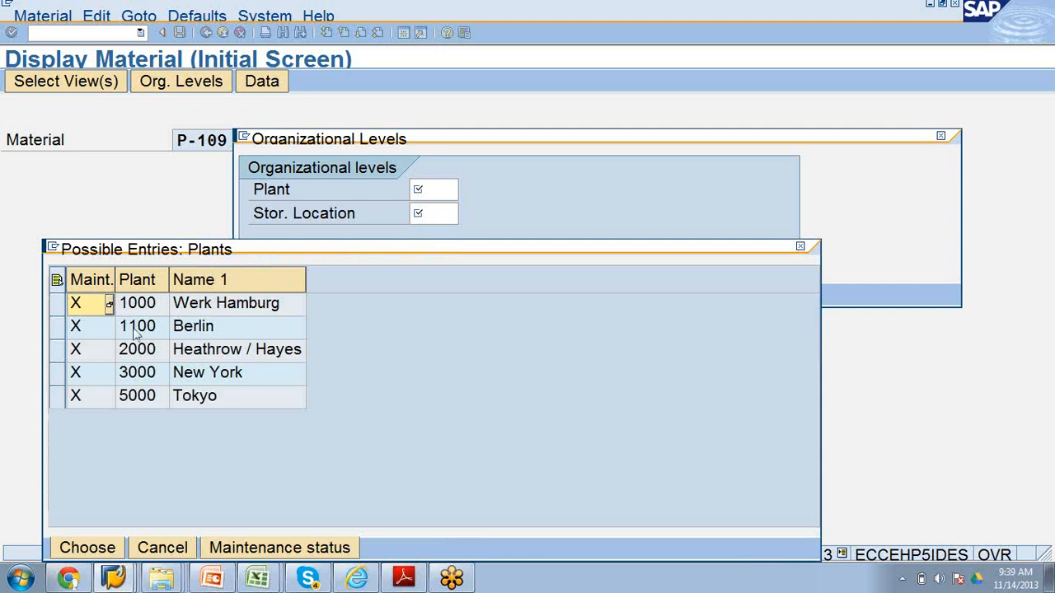
# Step: Choose plant 1000, Werk Hamburg, with storage location 0001, Raw material, and display the unrestricted storage location stock
pyautogui.doubleClick(157, 305)
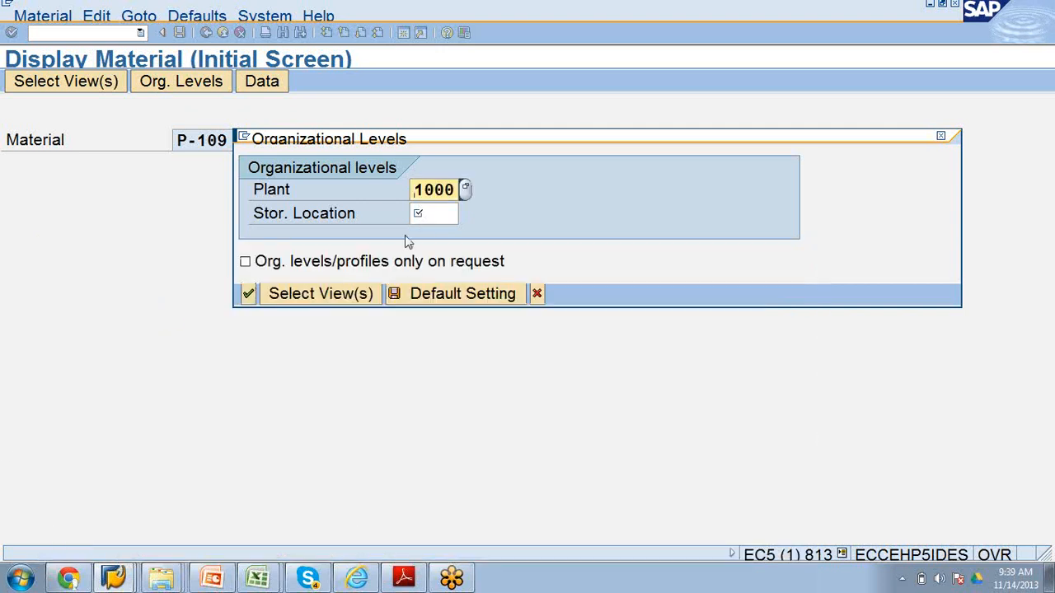
pyautogui.click(442, 216)
pyautogui.click(465, 215)
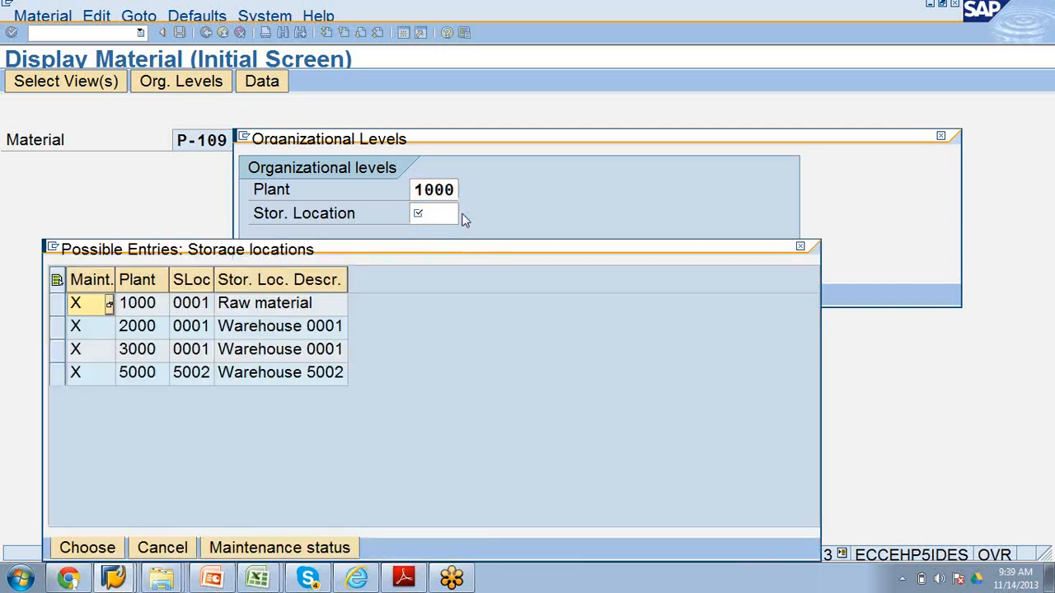
pyautogui.doubleClick(196, 307)
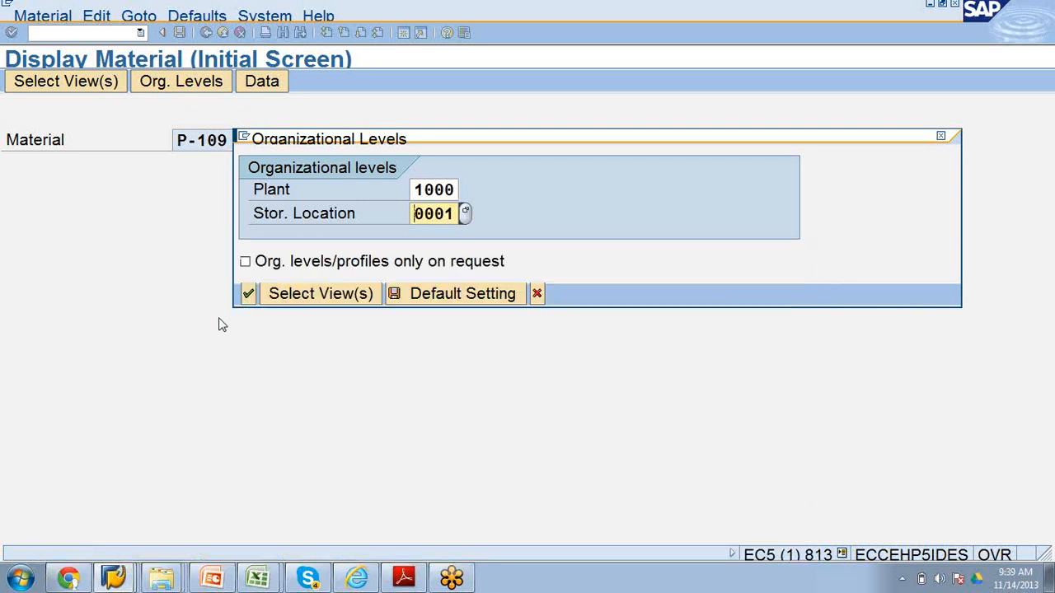
pyautogui.click(247, 293)
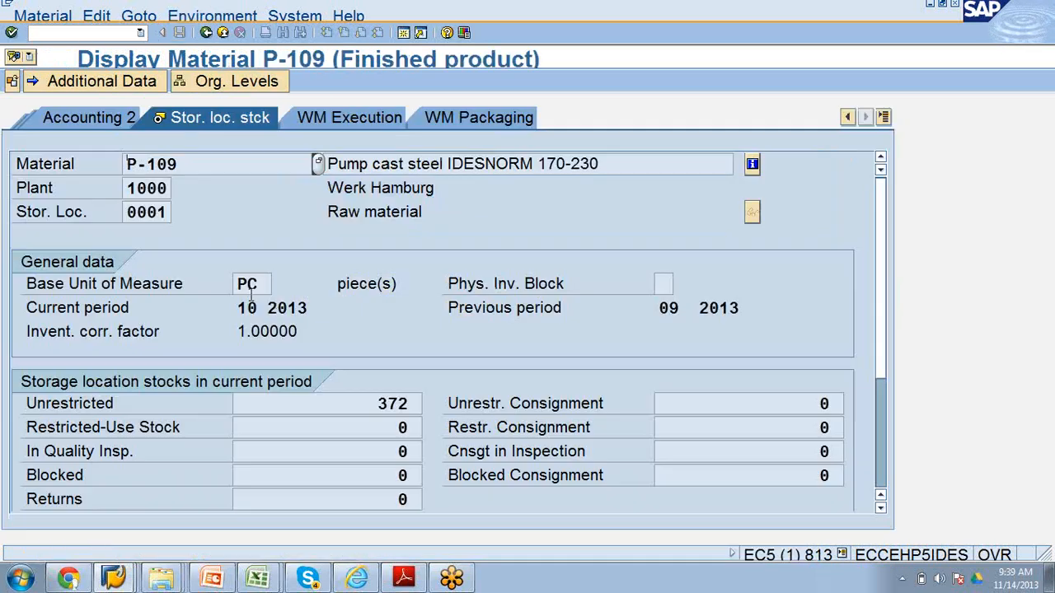
pyautogui.moveTo(379, 404); pyautogui.dragTo(419, 403)
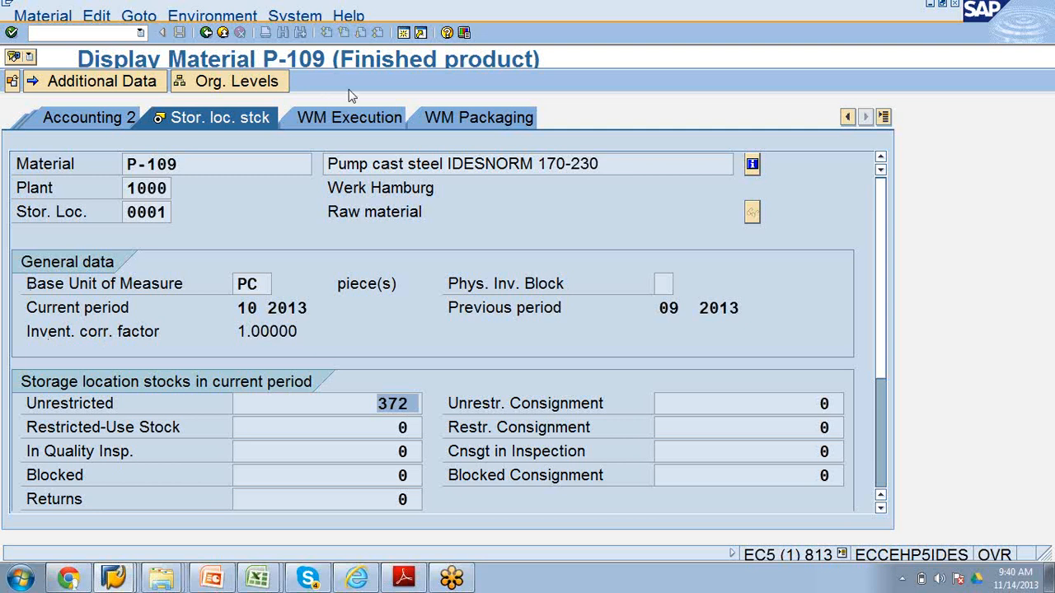
# Step: View the material's WM Execution and WM Packaging data and switch to the Accounting 1 view
pyautogui.click(319, 119)
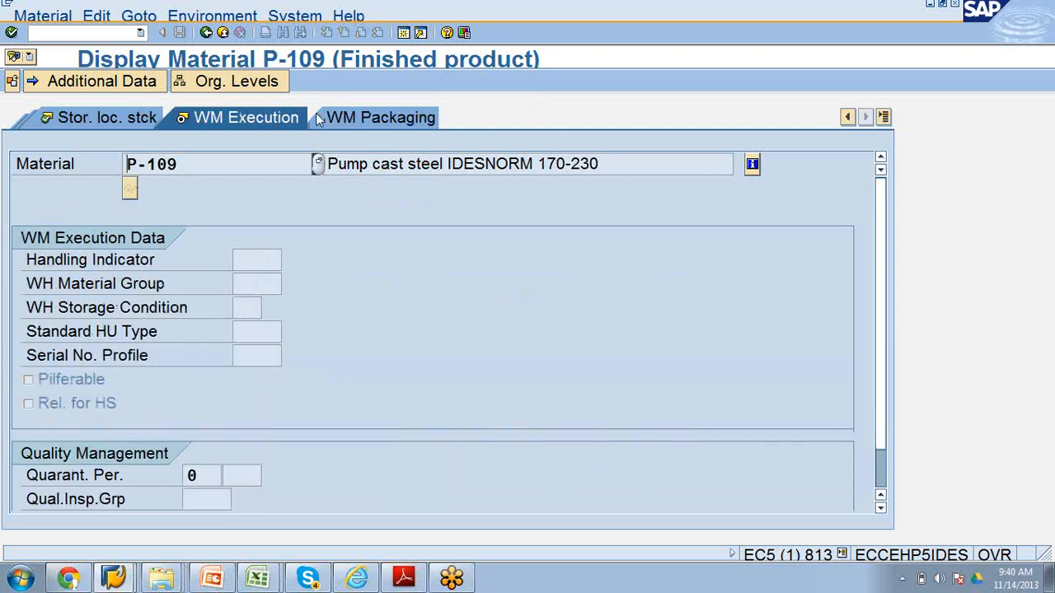
pyautogui.click(387, 119)
pyautogui.click(882, 117)
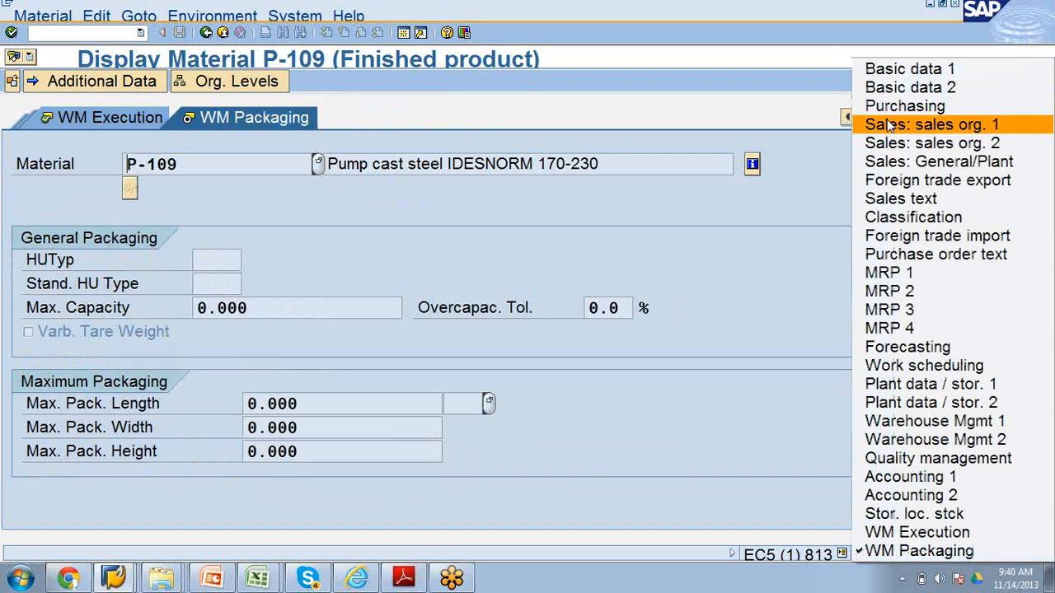
pyautogui.click(923, 476)
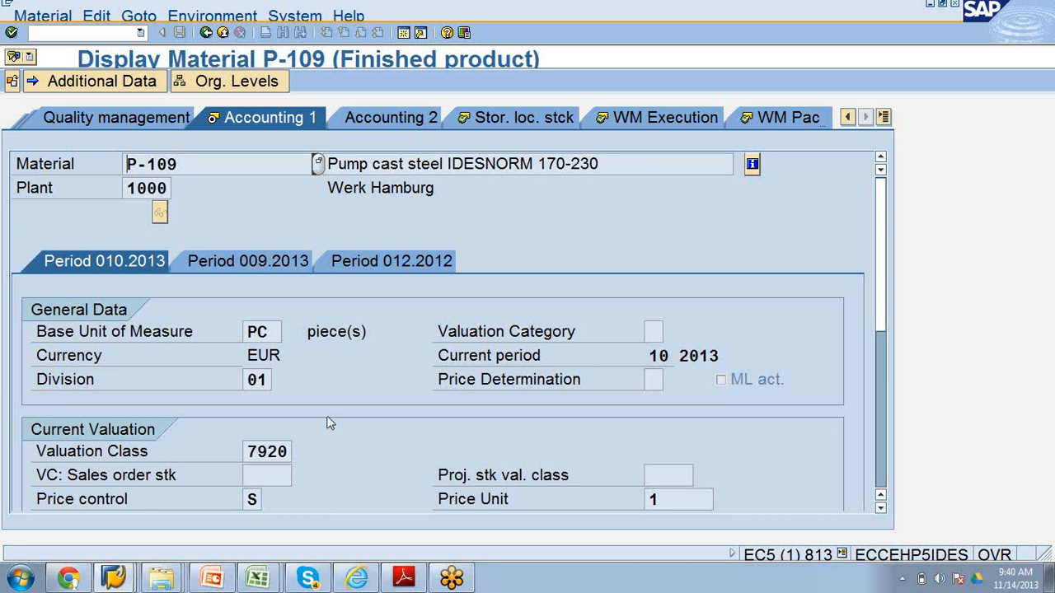
# Step: Examine the moving price and standard price in the current valuation of the Accounting 1 view
pyautogui.scroll(-3, 327, 423)
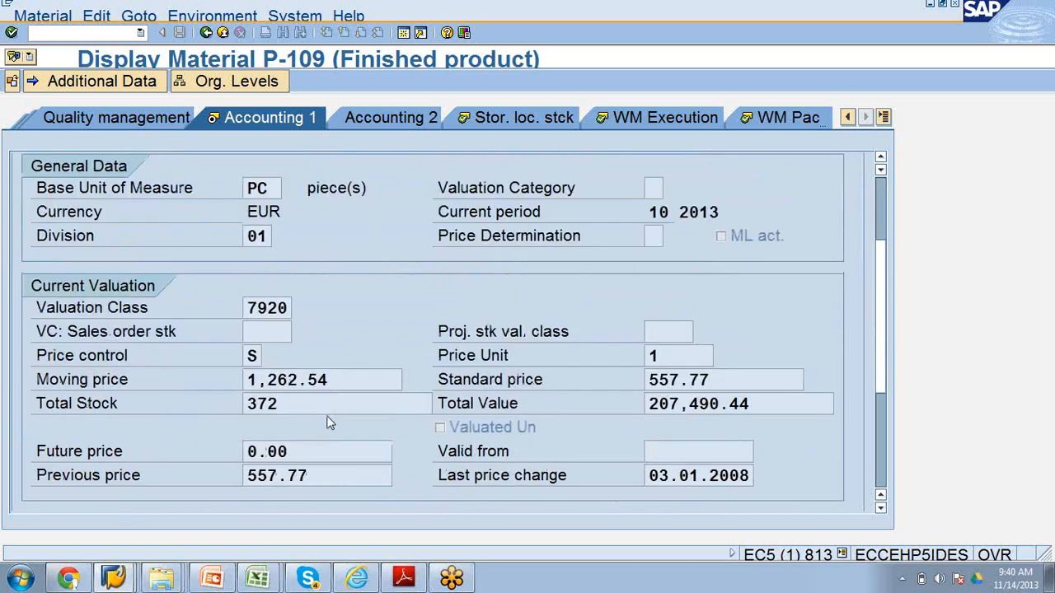
pyautogui.scroll(-2, 327, 422)
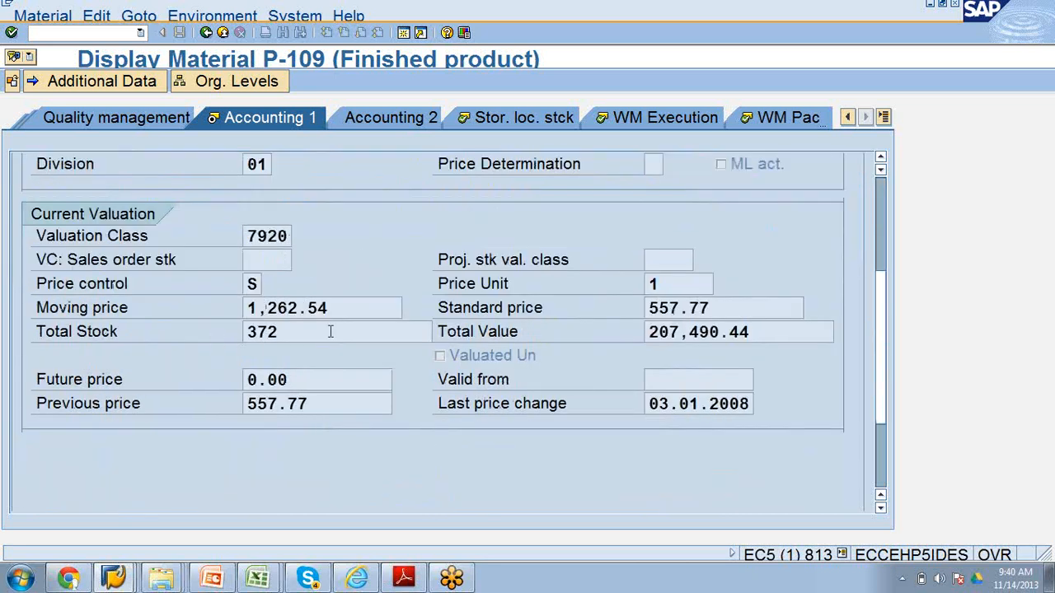
pyautogui.click(358, 305)
pyautogui.moveTo(357, 304); pyautogui.dragTo(239, 294)
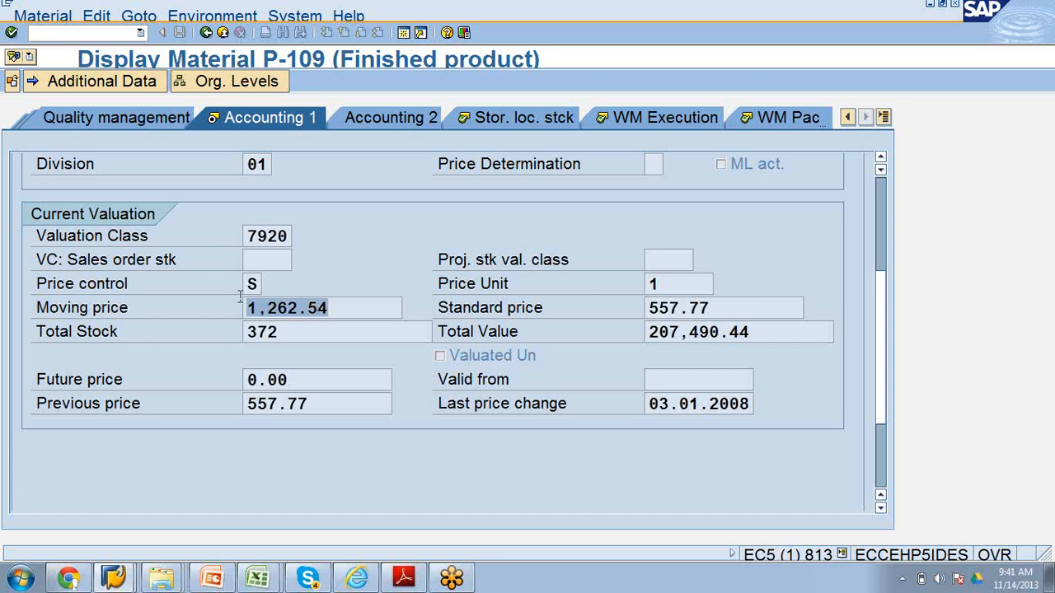
pyautogui.click(719, 308)
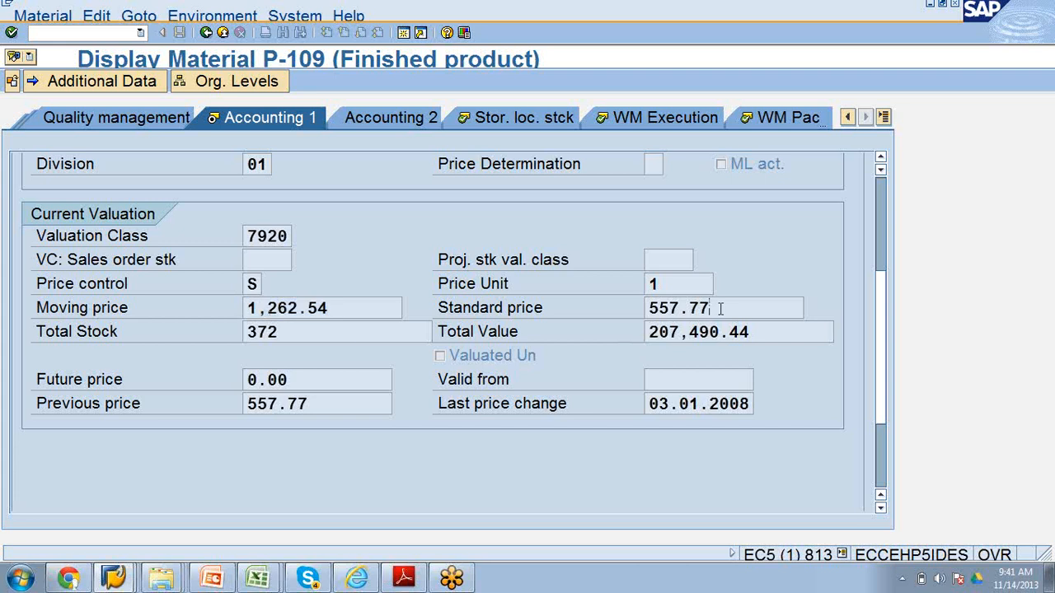
pyautogui.moveTo(719, 308); pyautogui.dragTo(615, 303)
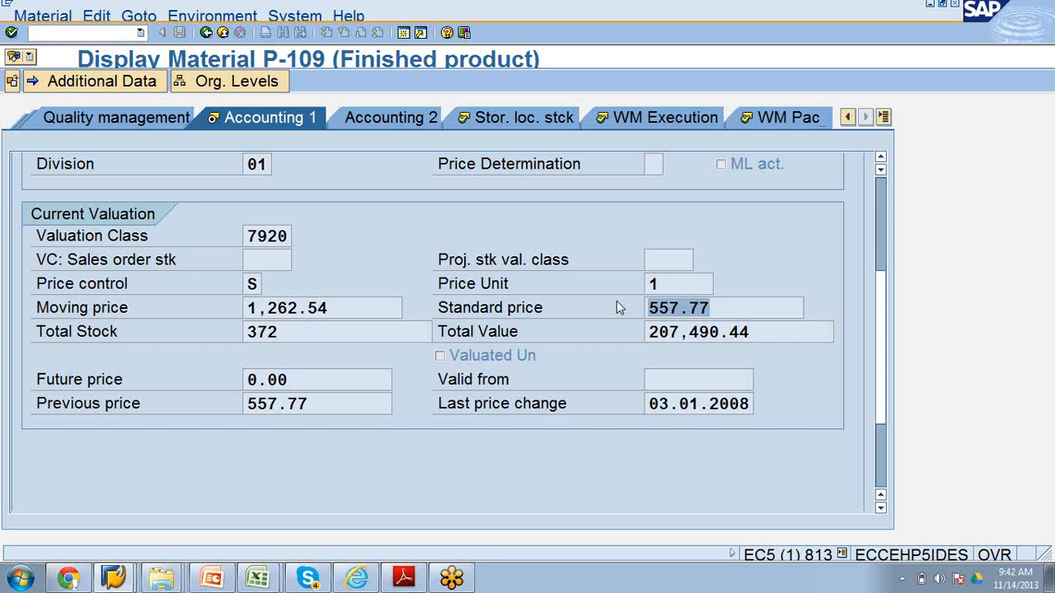
# Step: Look at the Quality management view and display the material's Accounting 2 view with its lowest value and LIFO data
pyautogui.click(108, 108)
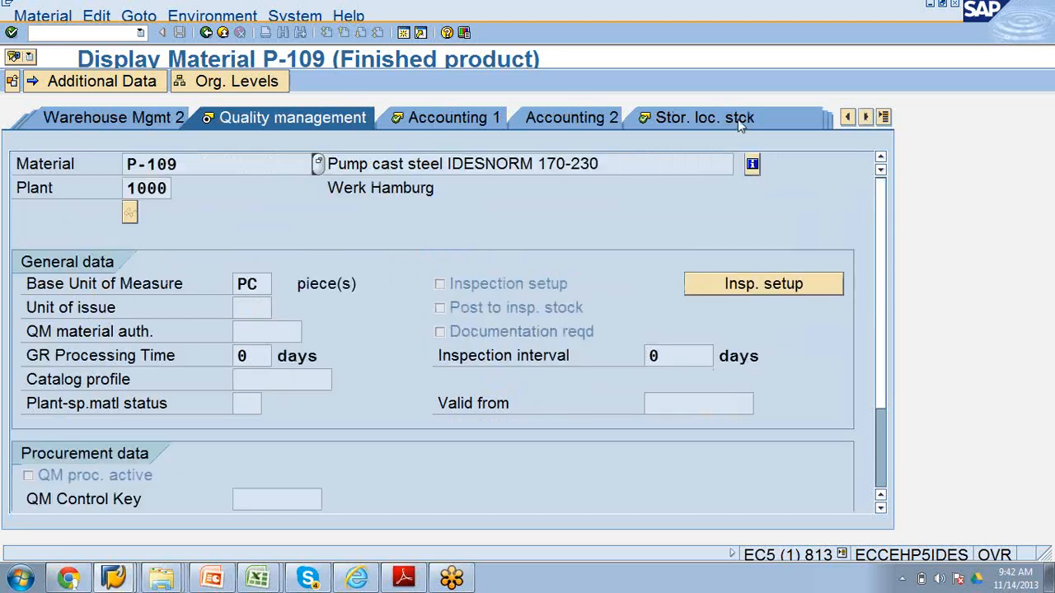
pyautogui.click(439, 114)
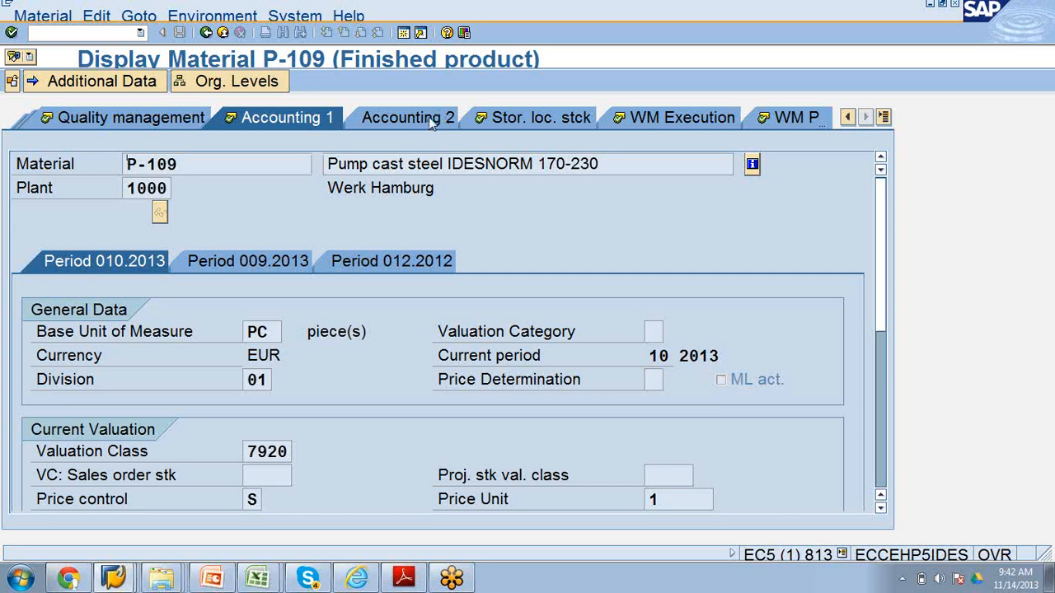
pyautogui.click(430, 120)
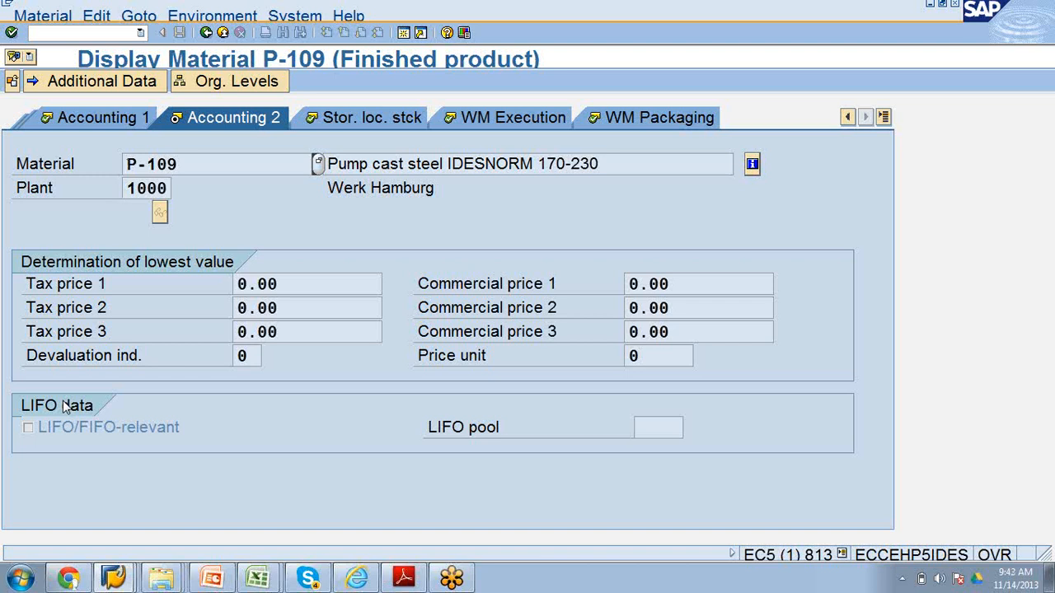
# Step: Go back through the material's preceding views and display Plant data / stor. 1
pyautogui.click(847, 118)
pyautogui.click(847, 118)
pyautogui.click(847, 118)
pyautogui.click(847, 118)
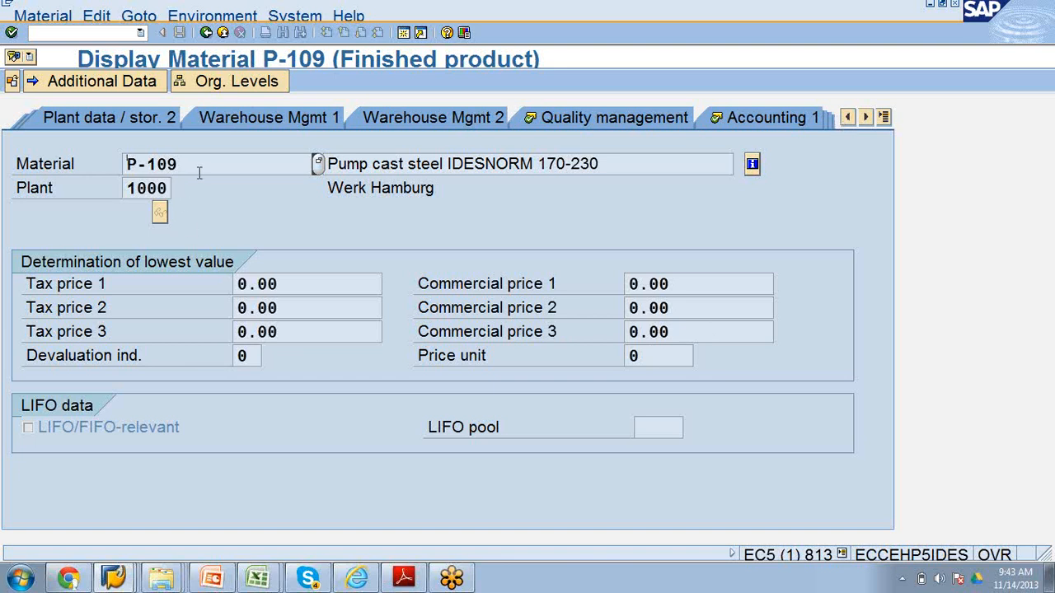
pyautogui.click(847, 117)
pyautogui.click(847, 117)
pyautogui.click(847, 117)
pyautogui.click(847, 117)
pyautogui.click(848, 117)
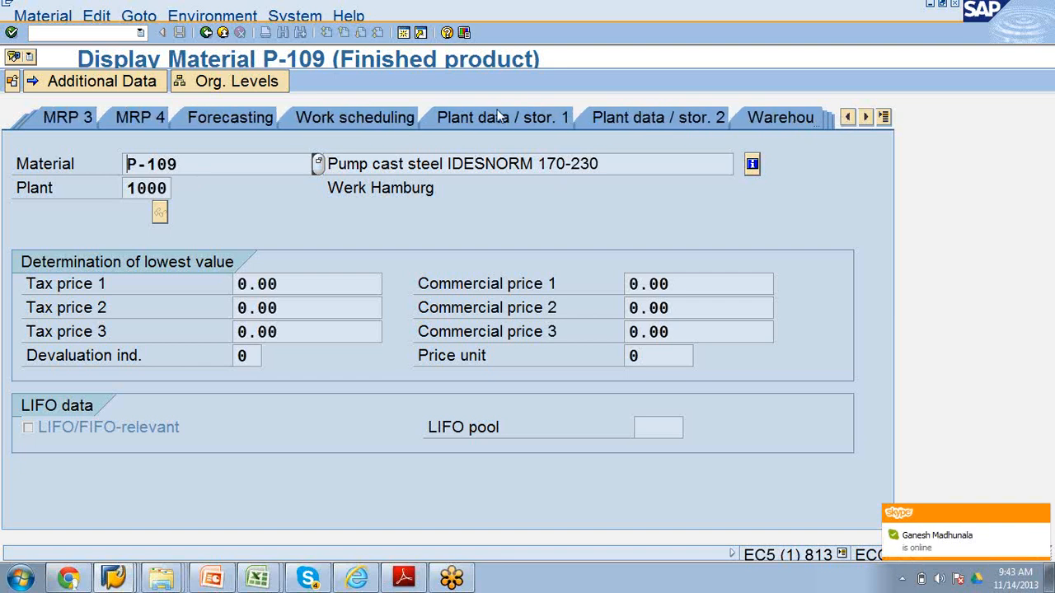
pyautogui.click(453, 117)
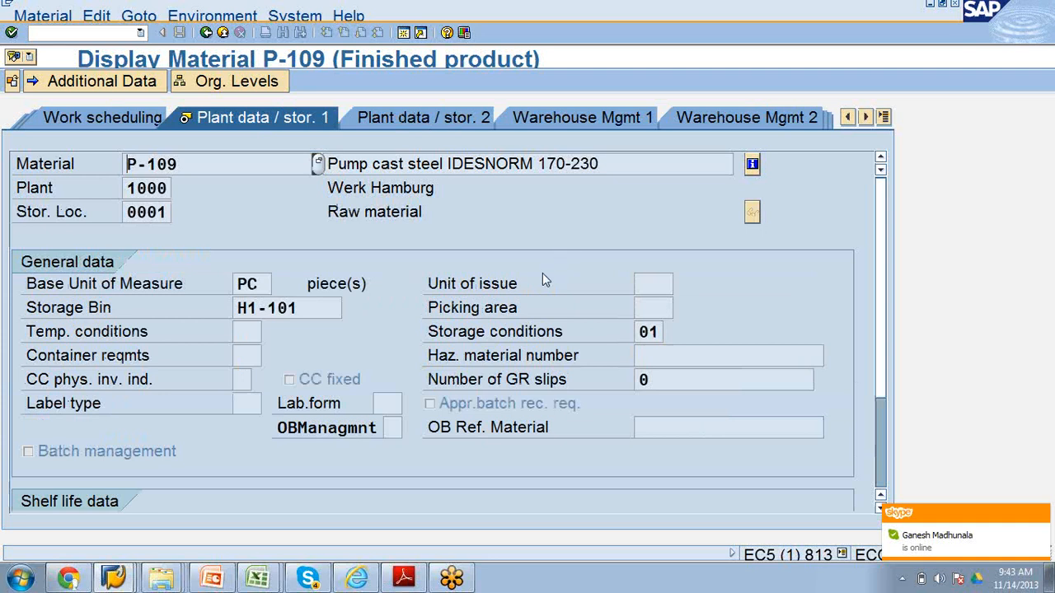
# Step: Examine the general storage data and shelf life data of plant 1000 and storage location 0001
pyautogui.scroll(-2, 543, 280)
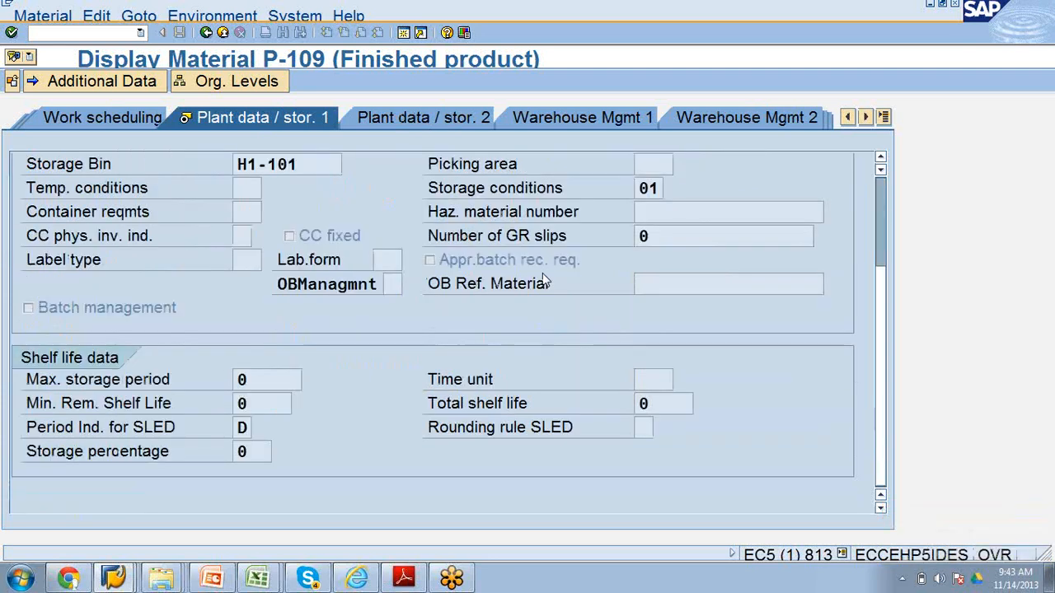
pyautogui.scroll(2, 542, 278)
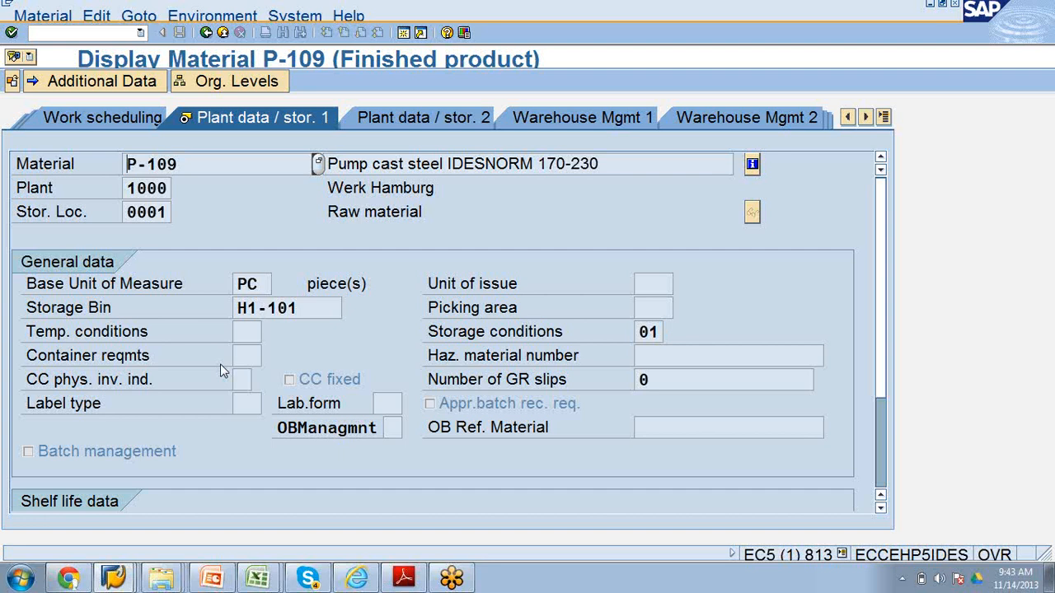
pyautogui.scroll(-1, 220, 365)
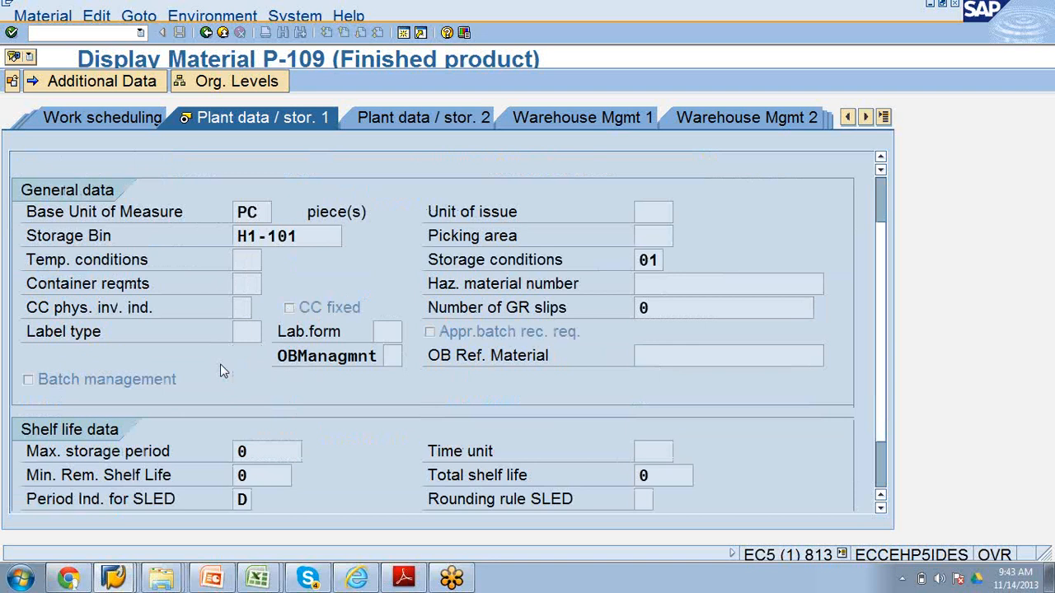
pyautogui.scroll(-1, 220, 367)
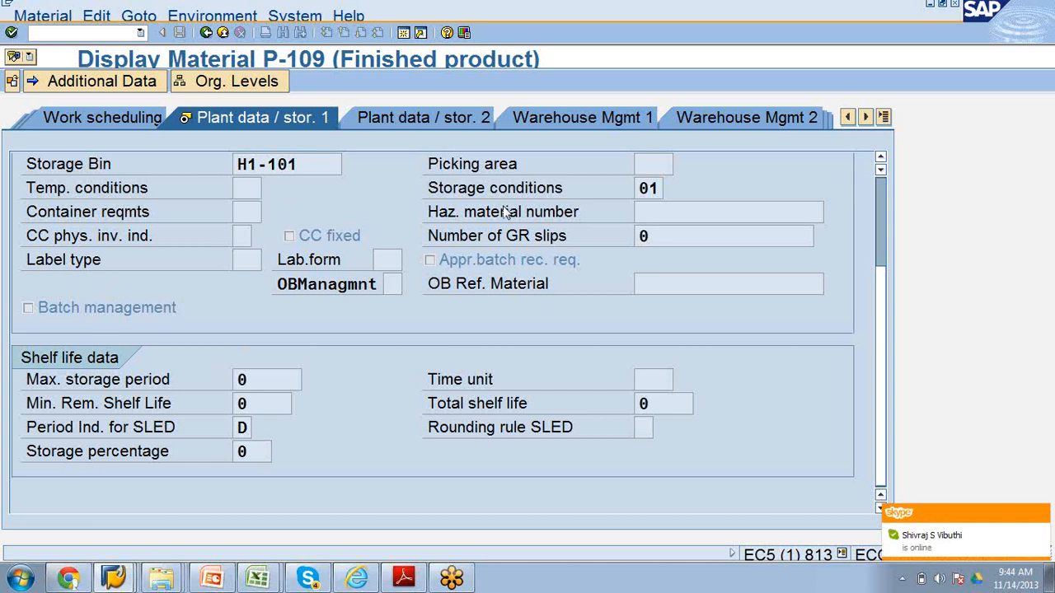
# Step: Display the Forecasting view of P-109 and look through its general data, number of periods and control data
pyautogui.click(848, 118)
pyautogui.click(848, 117)
pyautogui.click(848, 117)
pyautogui.click(848, 117)
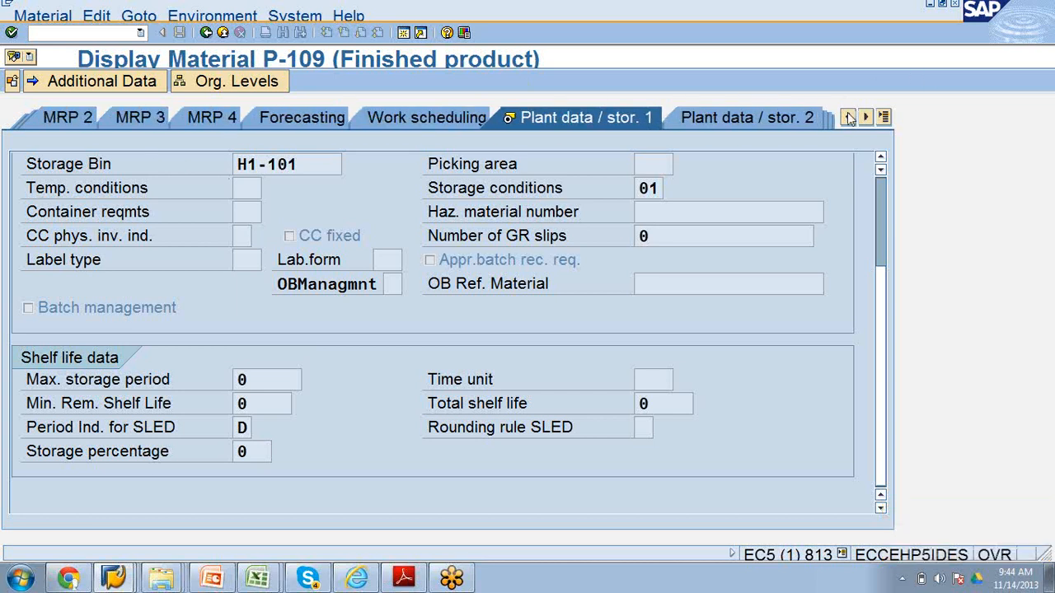
pyautogui.click(302, 118)
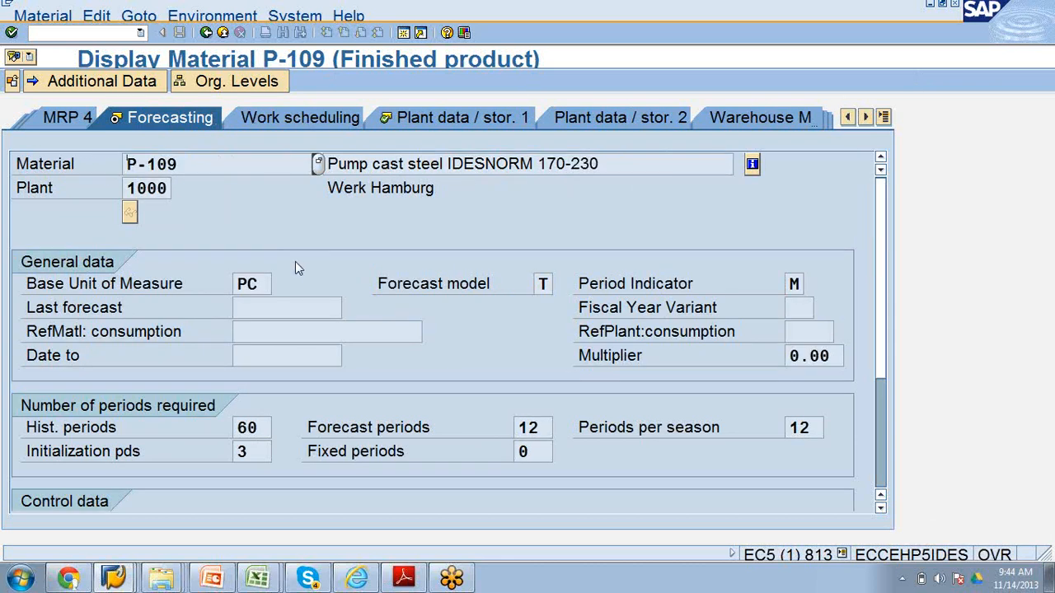
pyautogui.scroll(-3, 295, 263)
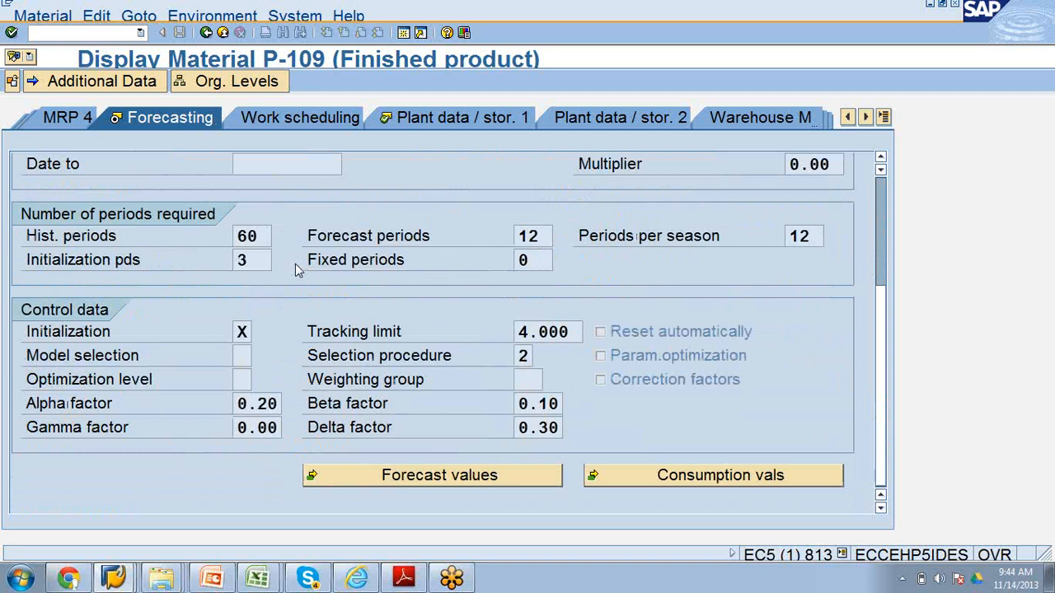
pyautogui.scroll(3, 295, 264)
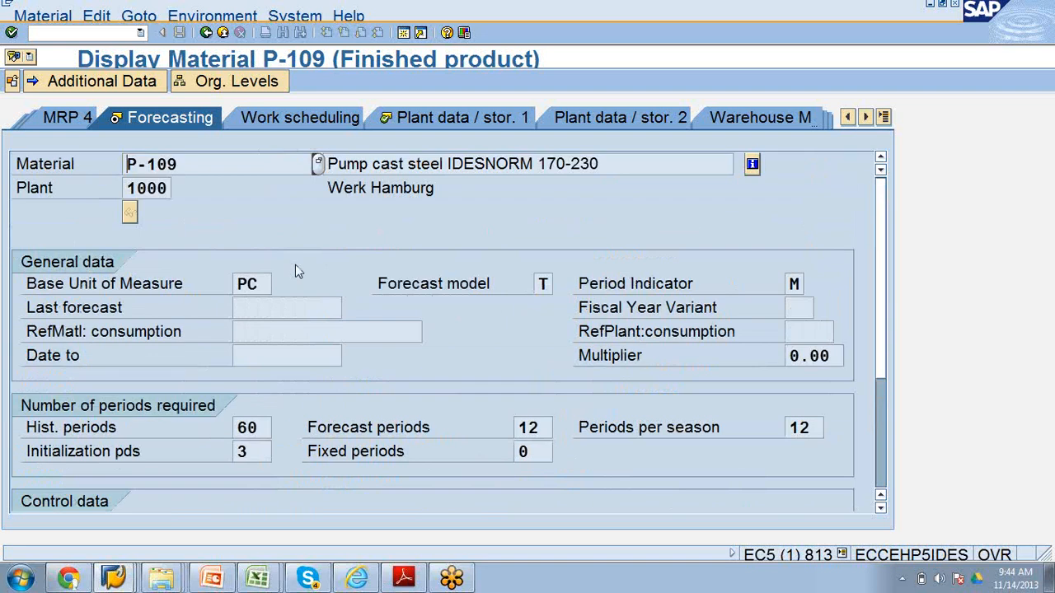
# Step: List the possible forecast models and examine the constant, trend and seasonal models
pyautogui.click(544, 284)
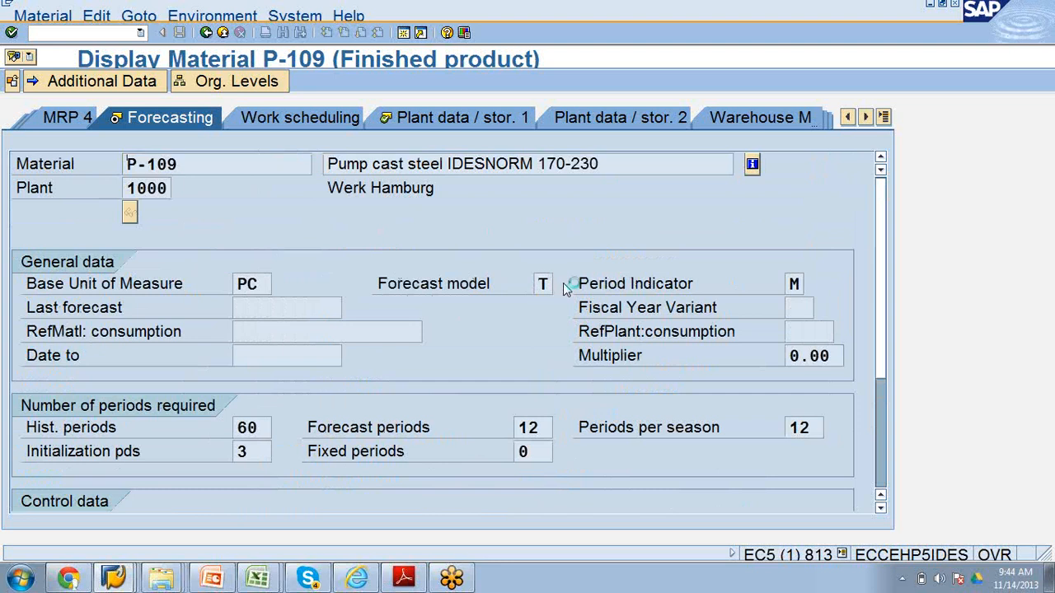
pyautogui.click(563, 284)
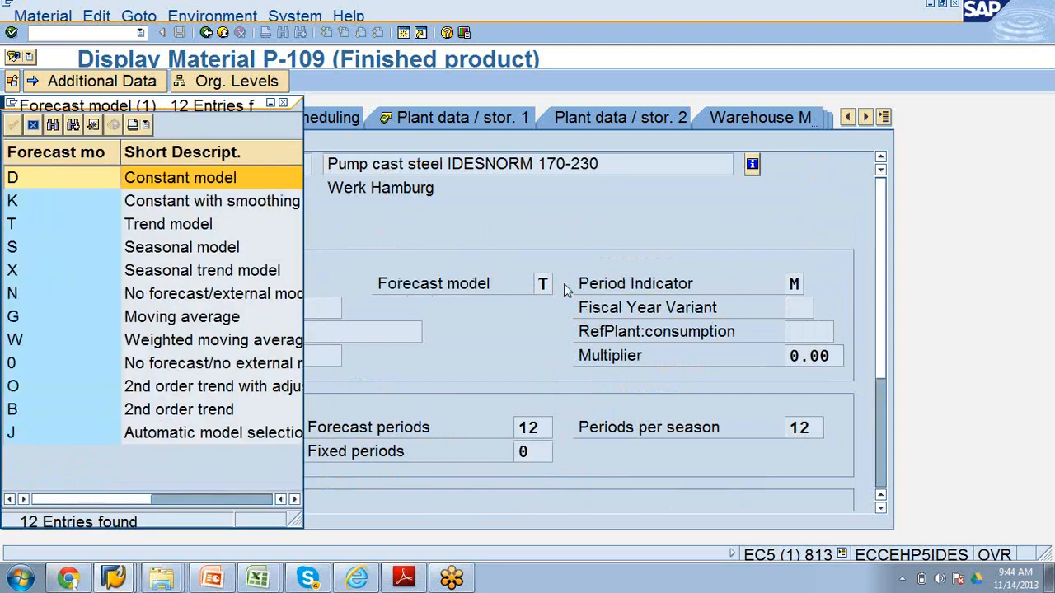
pyautogui.click(161, 228)
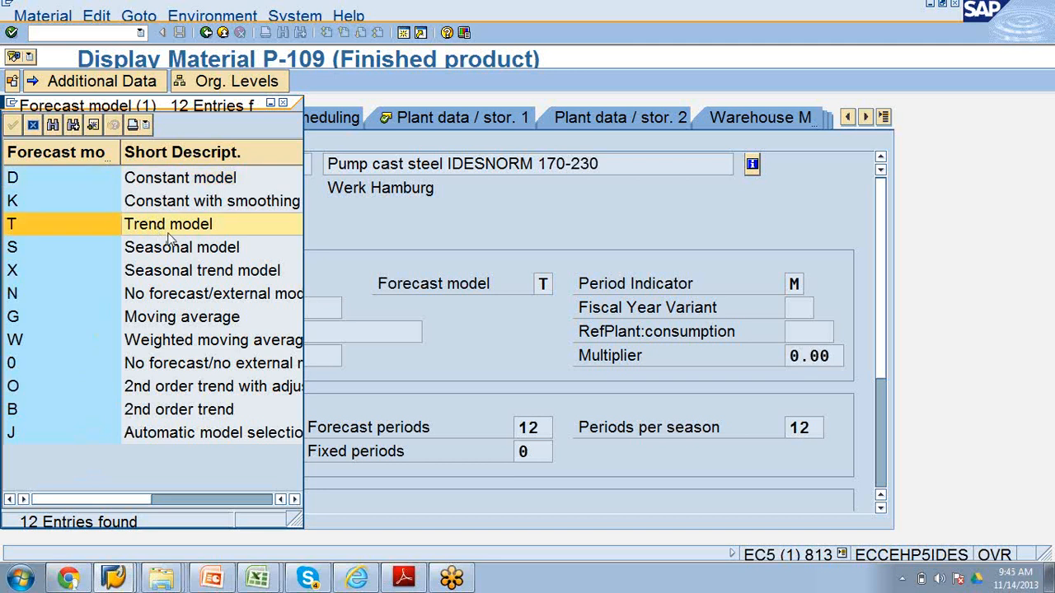
pyautogui.click(142, 183)
pyautogui.click(141, 224)
pyautogui.click(138, 249)
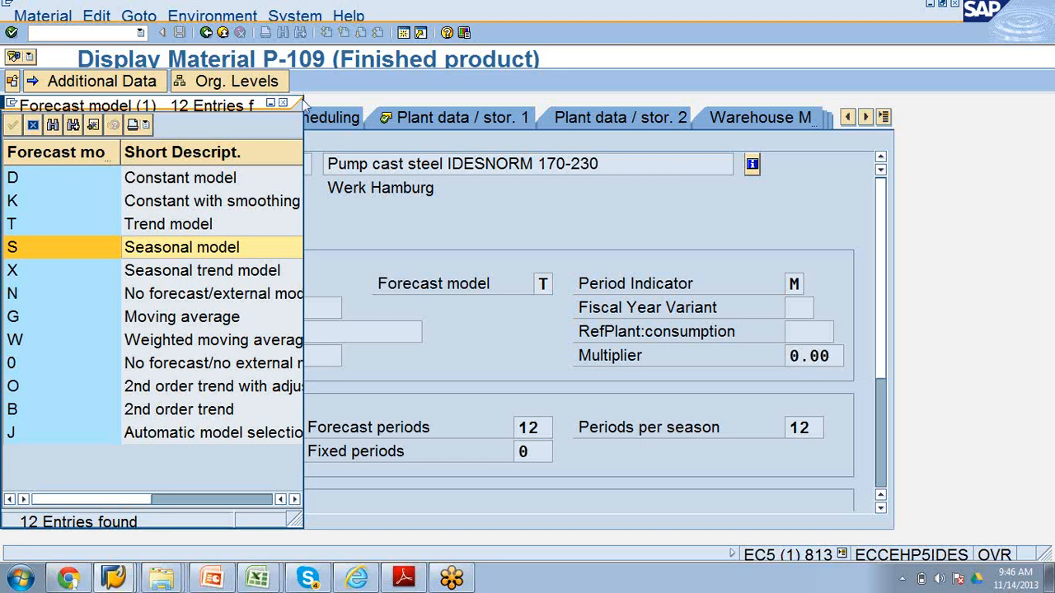
pyautogui.click(282, 105)
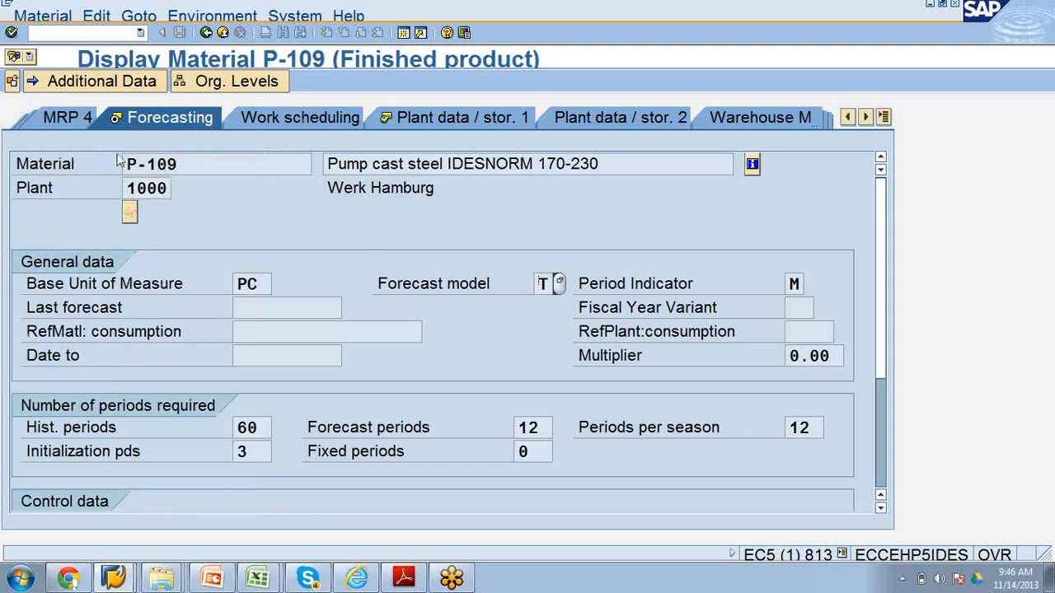
# Step: Look at the MRP 4 view and display MRP 1 with its MRP procedure and lot size data
pyautogui.click(80, 122)
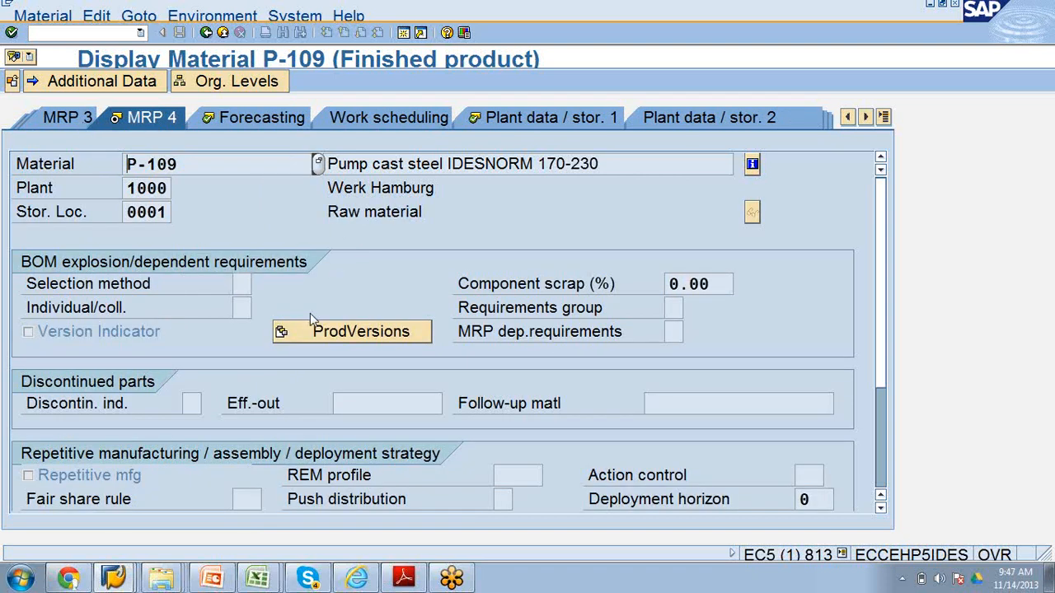
pyautogui.click(847, 117)
pyautogui.click(847, 117)
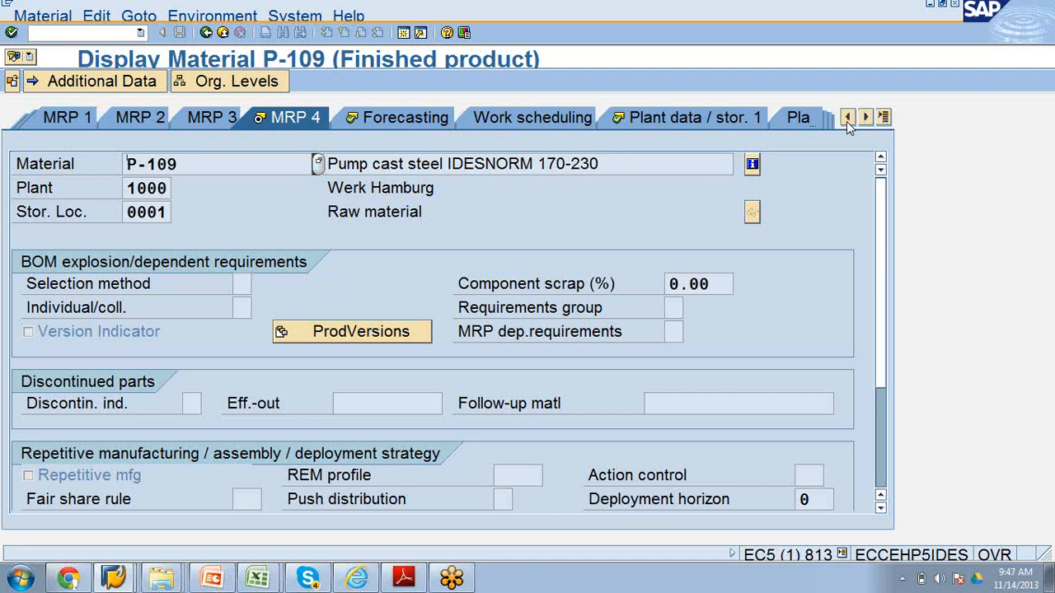
pyautogui.click(847, 117)
pyautogui.click(847, 117)
pyautogui.click(402, 118)
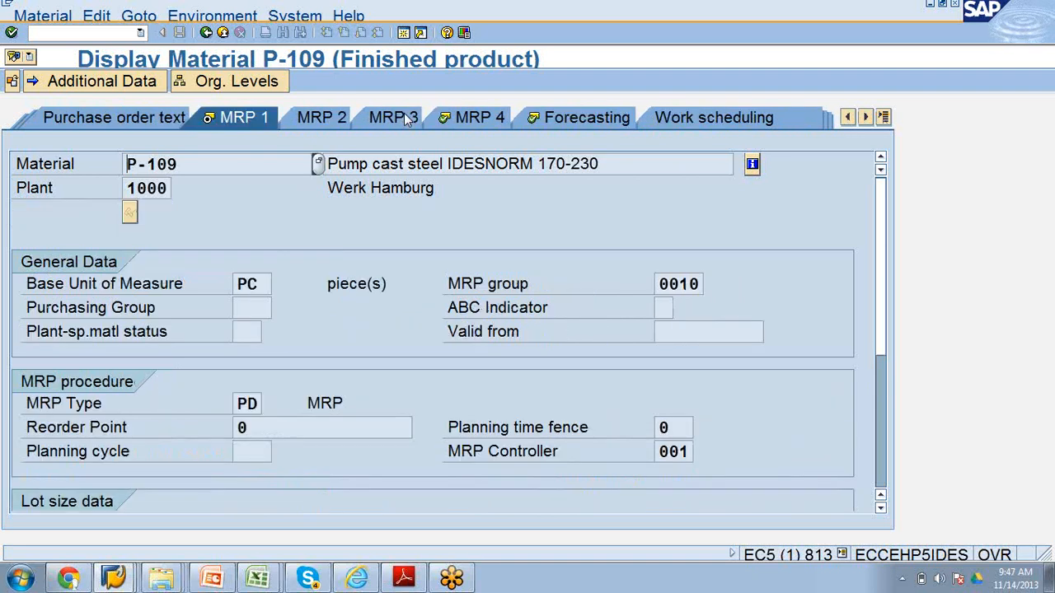
pyautogui.scroll(-1, 404, 312)
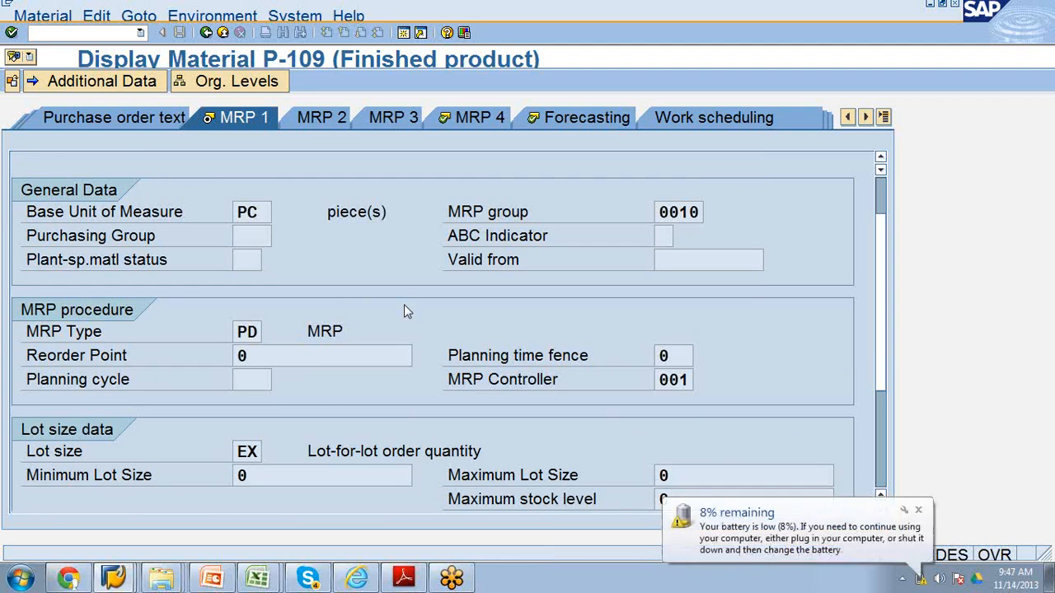
# Step: Dismiss the low-battery notices and return to the material display
pyautogui.click(918, 510)
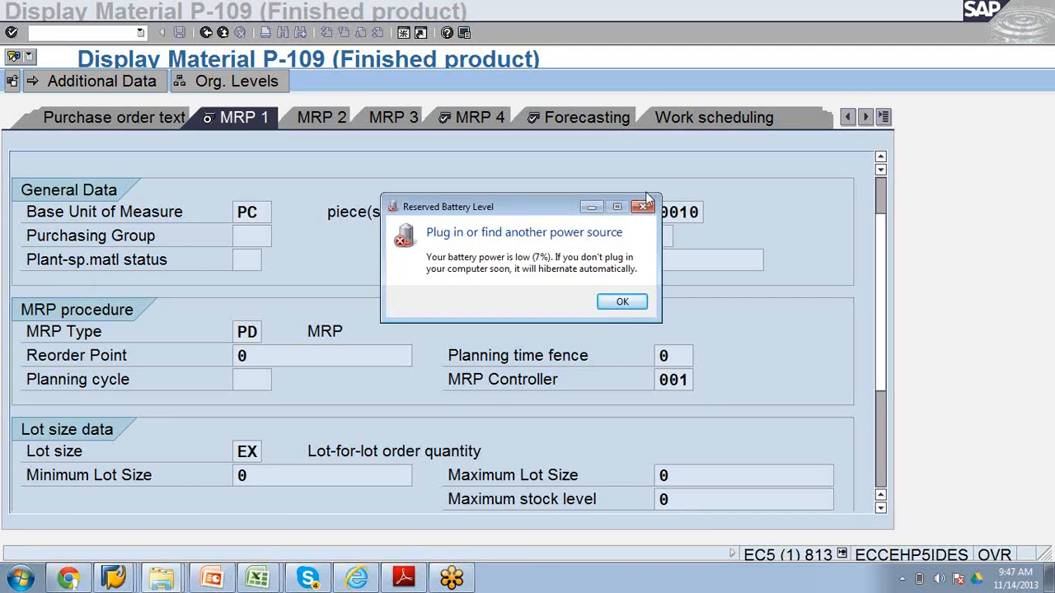
pyautogui.click(621, 303)
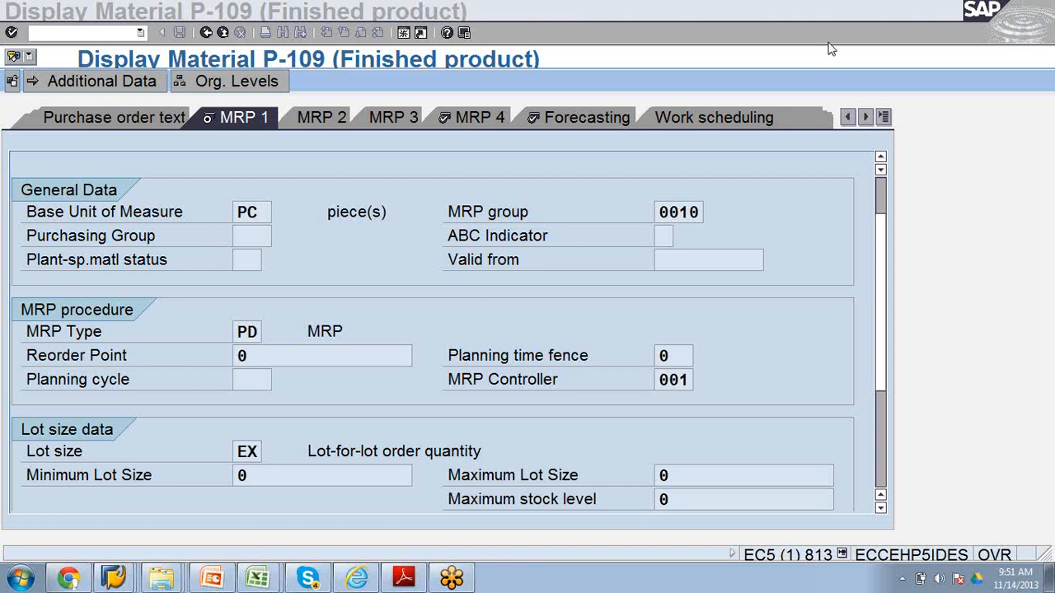
pyautogui.click(756, 204)
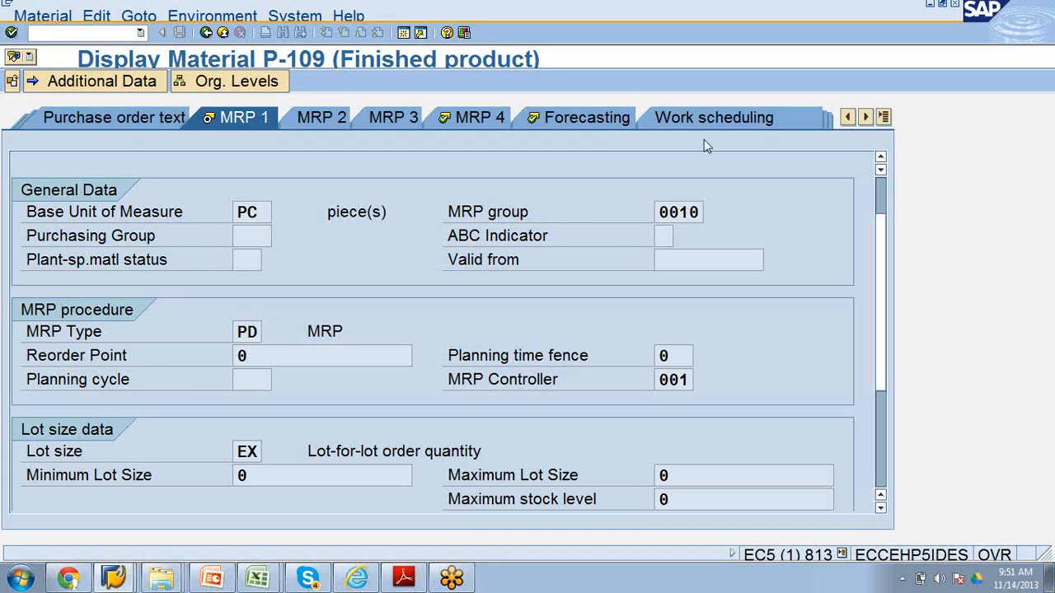
# Step: Display the Sales: sales org. 1 view for sales organization 1000 and distribution channel 10
pyautogui.click(848, 118)
pyautogui.click(848, 118)
pyautogui.click(848, 118)
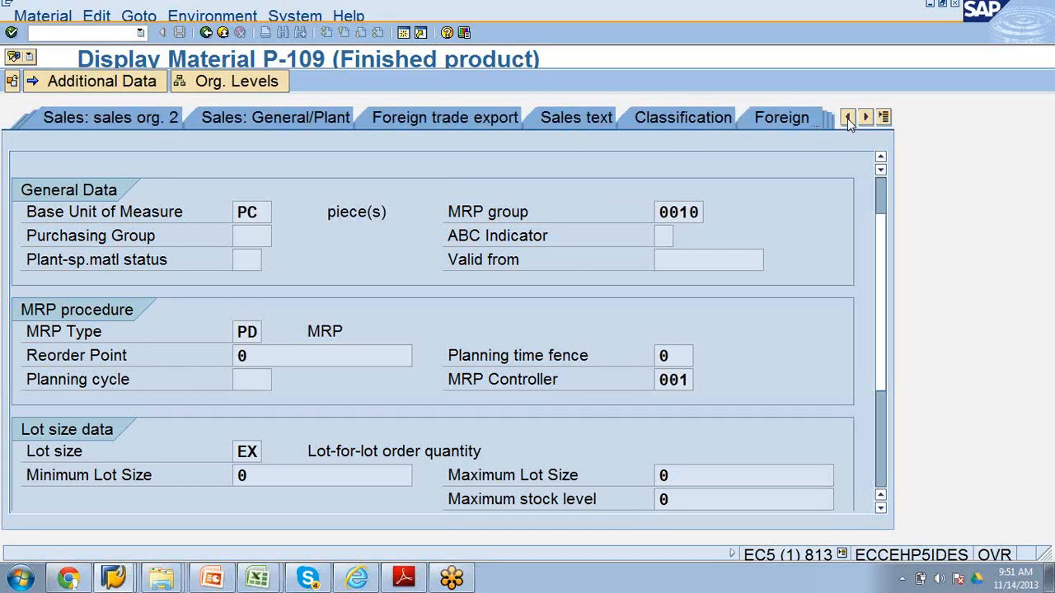
pyautogui.click(848, 118)
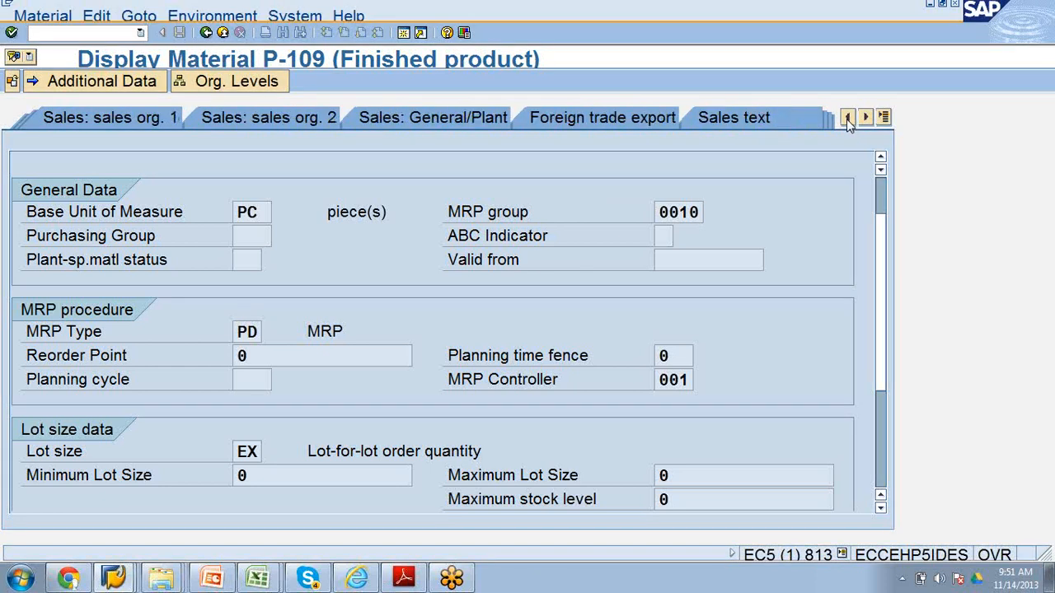
pyautogui.click(848, 118)
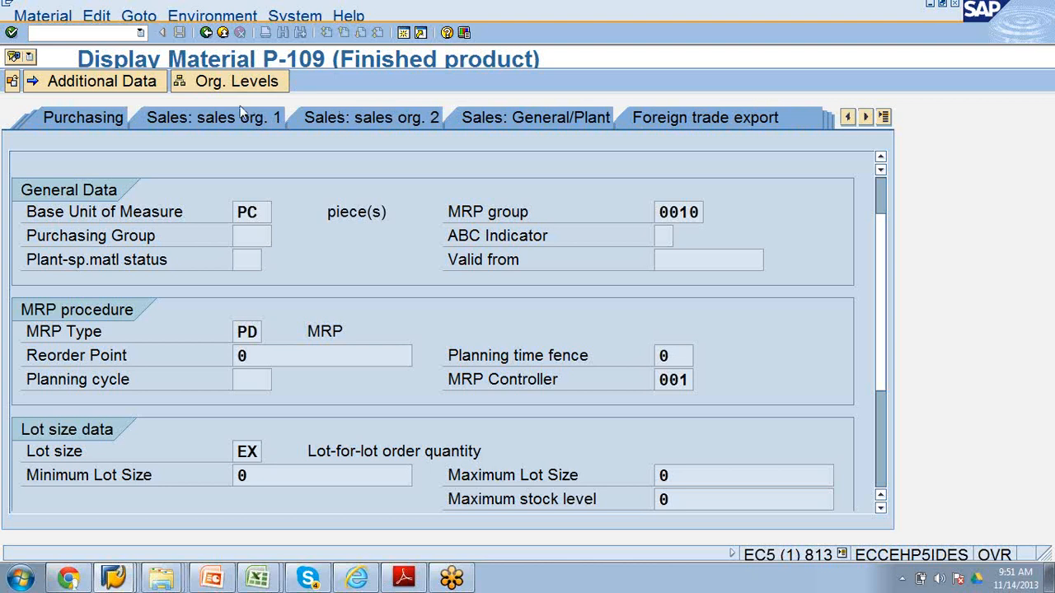
pyautogui.click(213, 116)
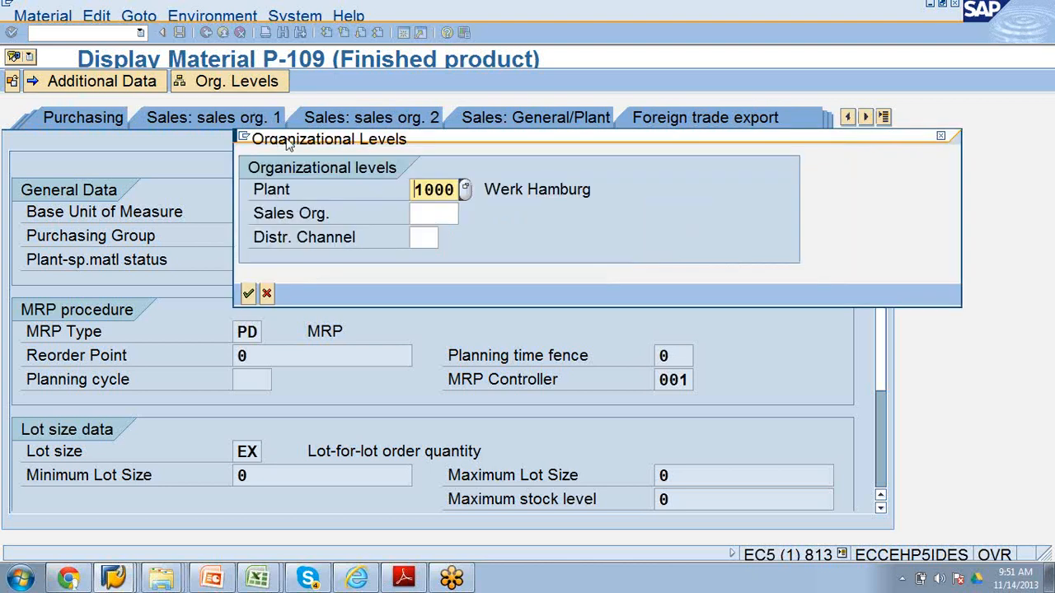
pyautogui.click(425, 214)
pyautogui.write('1')
pyautogui.click(423, 235)
pyautogui.write('10')
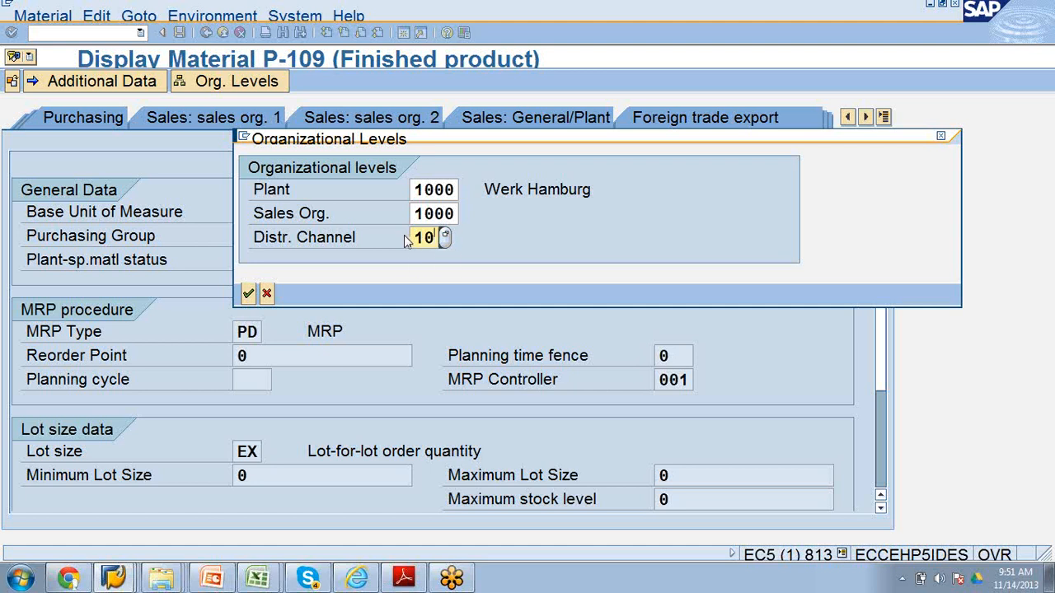
pyautogui.press('Return')
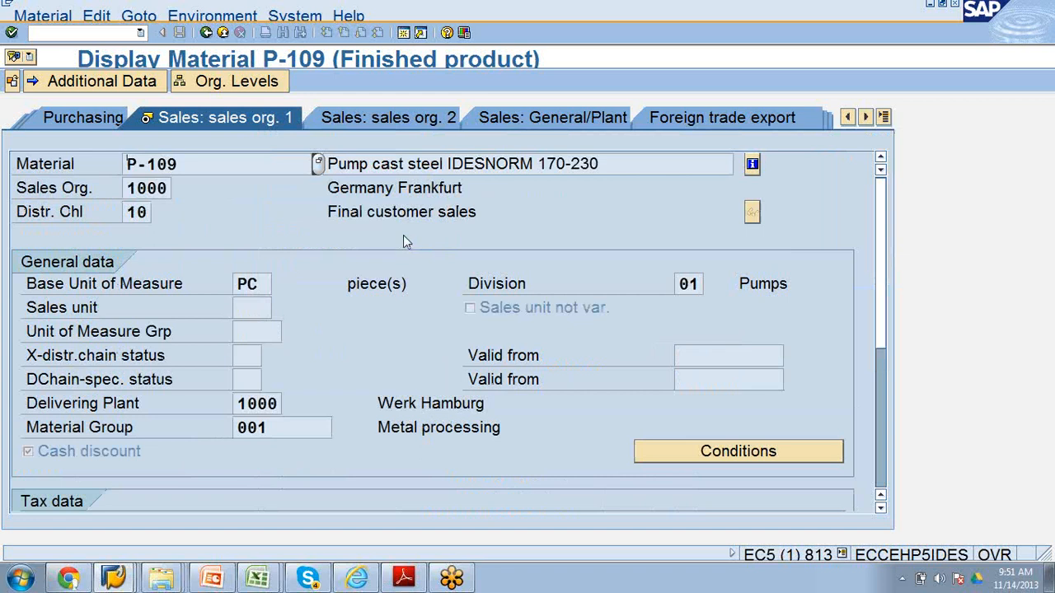
# Step: Examine the general data, tax data and quantity stipulations of the sales organization view
pyautogui.scroll(-1, 384, 251)
pyautogui.scroll(-3, 385, 256)
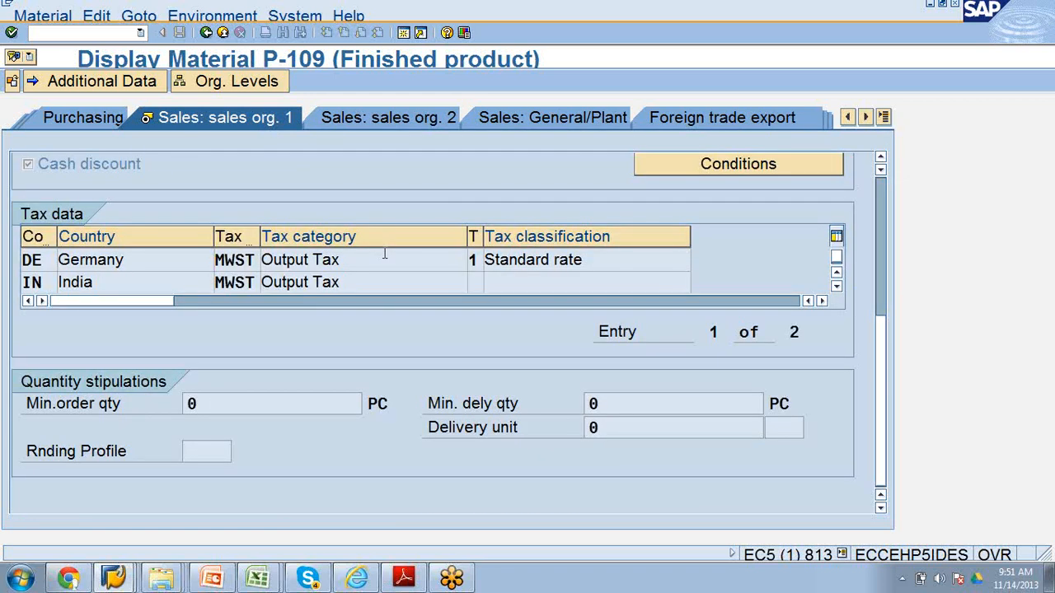
pyautogui.scroll(4, 384, 255)
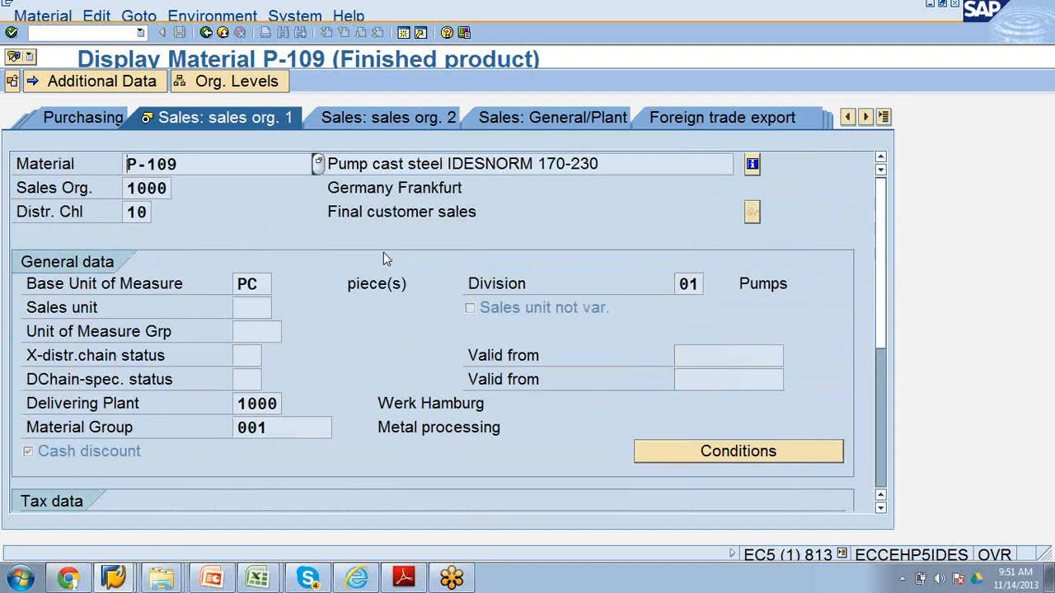
pyautogui.scroll(-4, 383, 252)
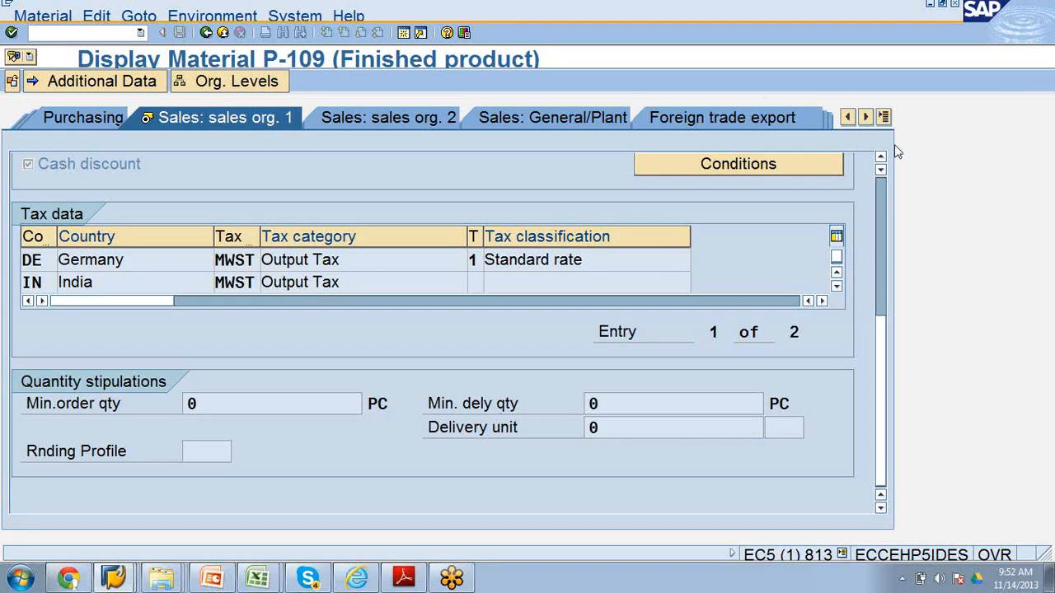
# Step: Go back to the material's first views and display Basic data 1
pyautogui.click(848, 118)
pyautogui.click(848, 118)
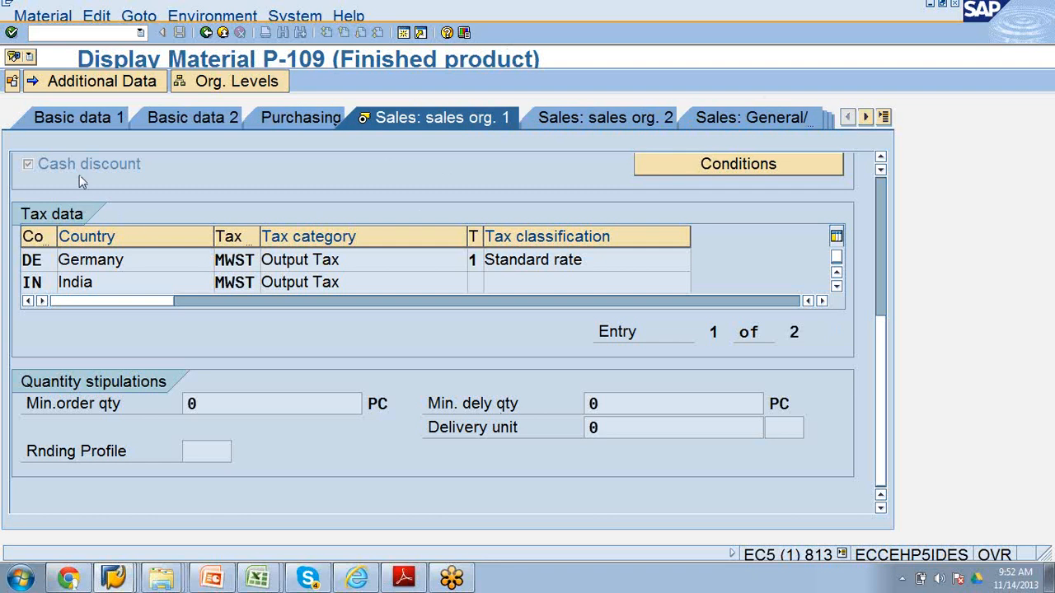
pyautogui.click(73, 122)
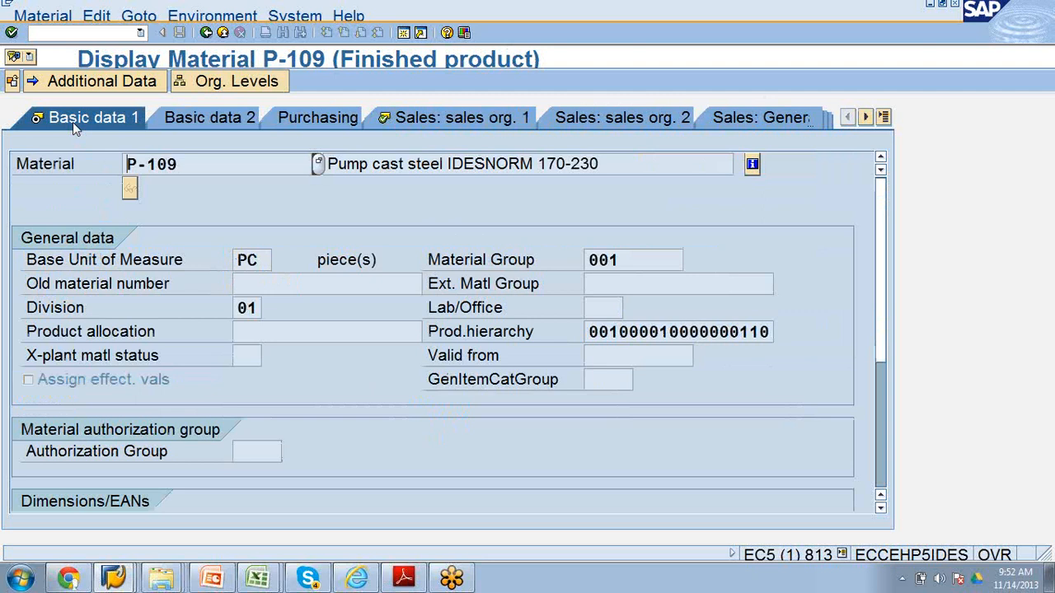
# Step: Examine the general data, weights, volume and dimensions in Basic data 1, and display Basic data 2
pyautogui.scroll(-3, 286, 354)
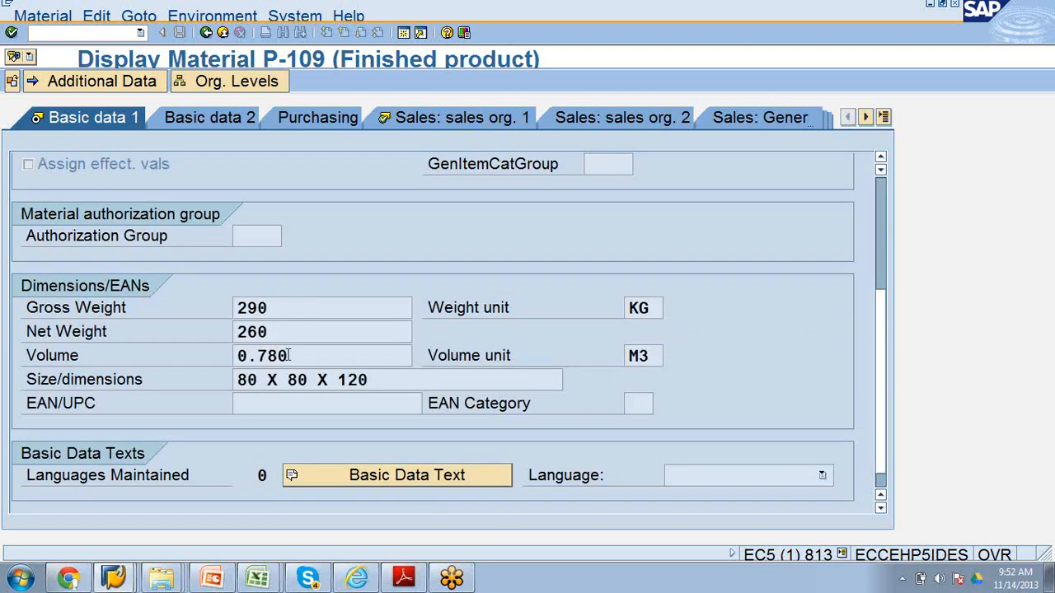
pyautogui.scroll(3, 290, 356)
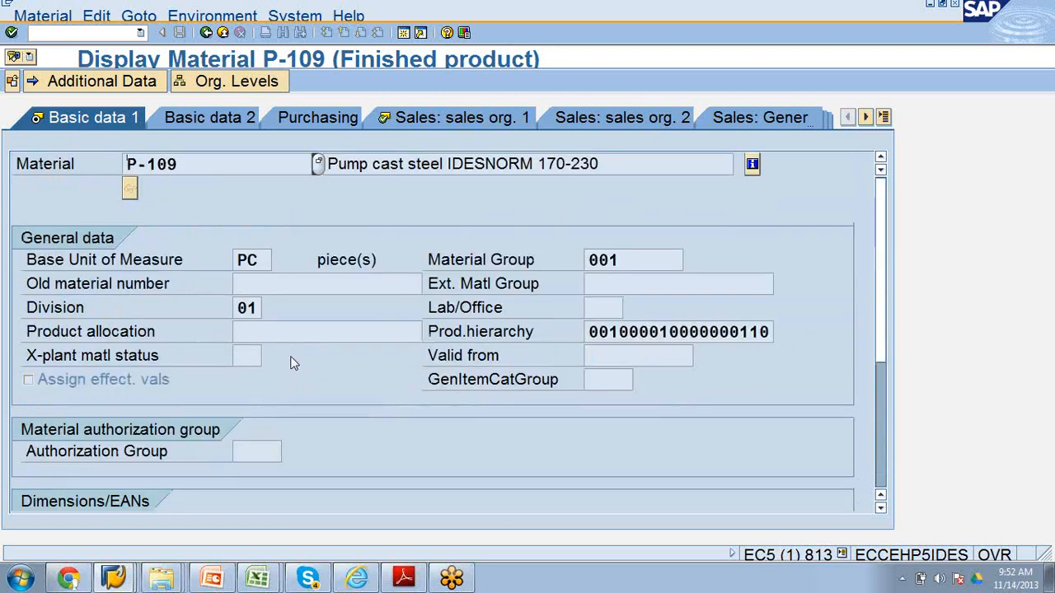
pyautogui.scroll(-2, 294, 365)
pyautogui.scroll(-1, 293, 363)
pyautogui.scroll(3, 292, 359)
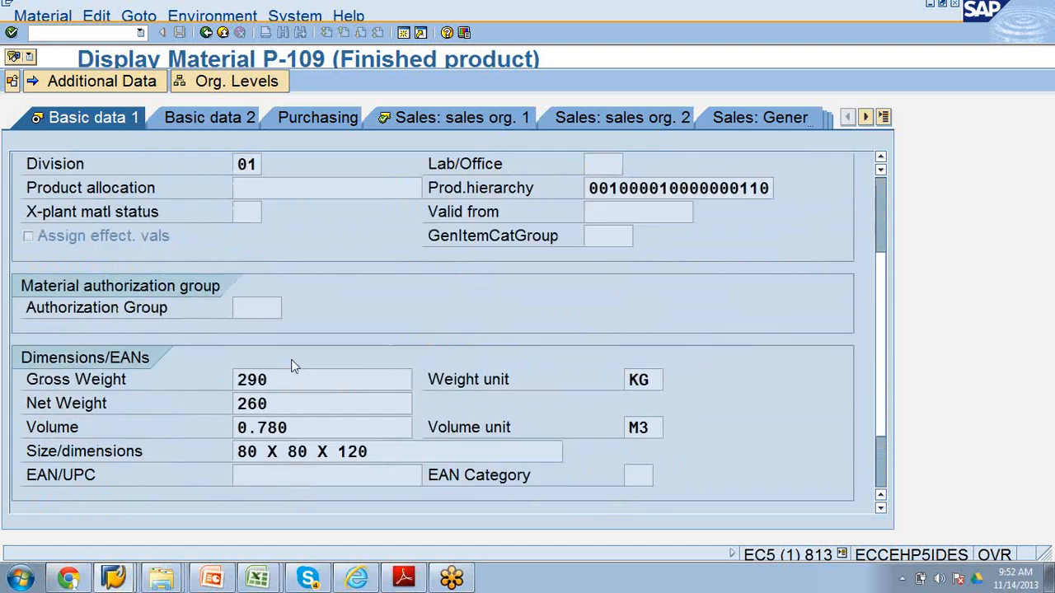
pyautogui.scroll(-4, 292, 360)
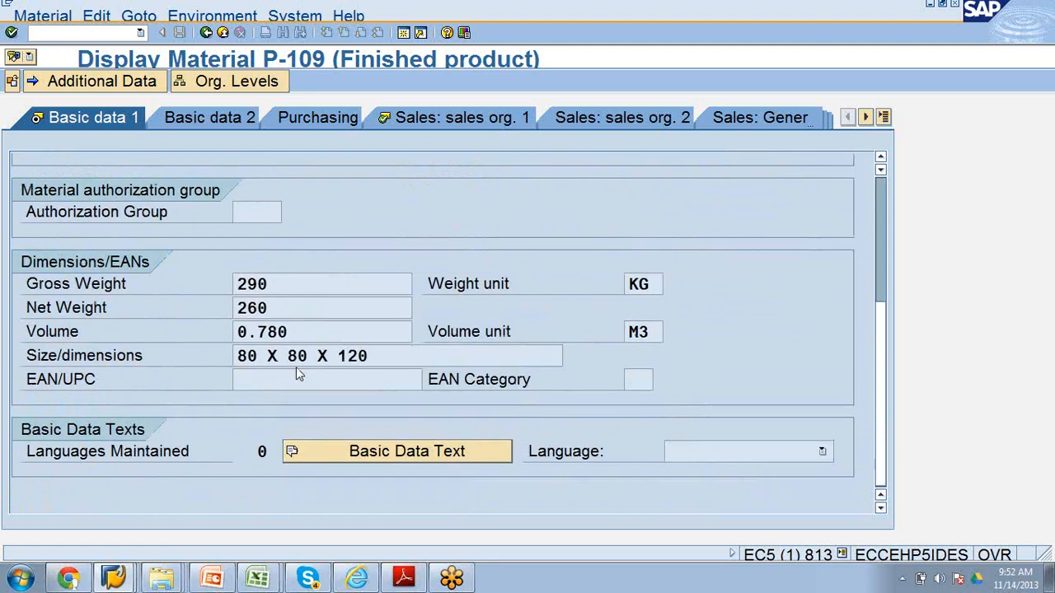
pyautogui.scroll(4, 302, 372)
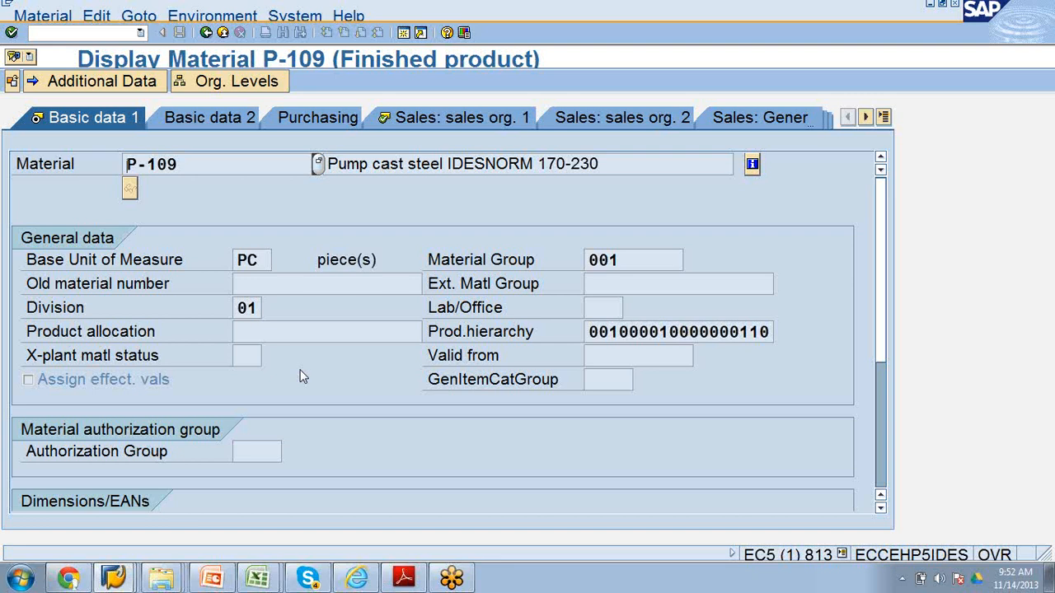
pyautogui.scroll(-4, 301, 376)
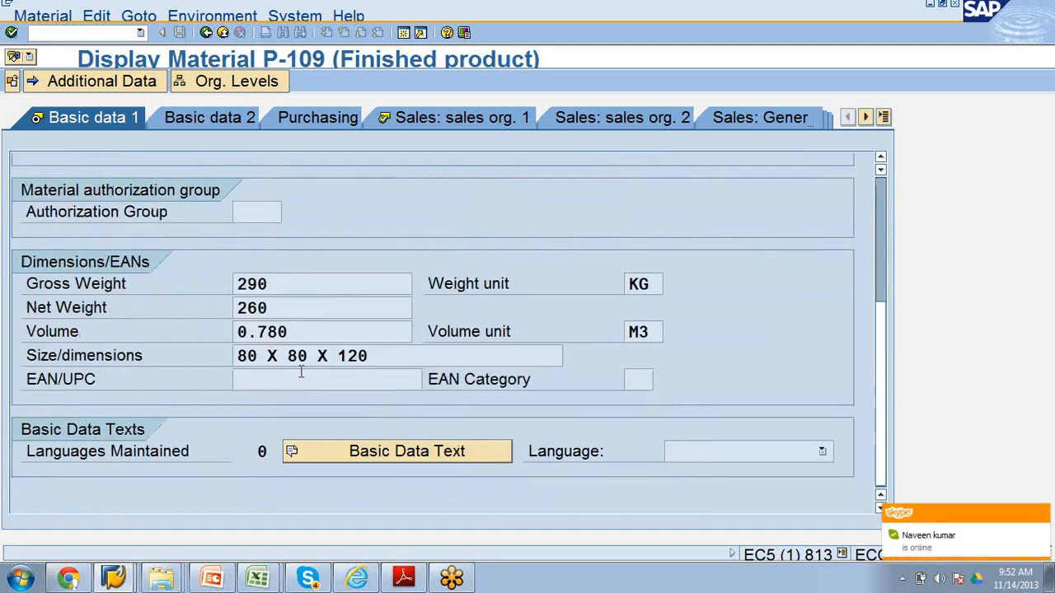
pyautogui.scroll(4, 302, 375)
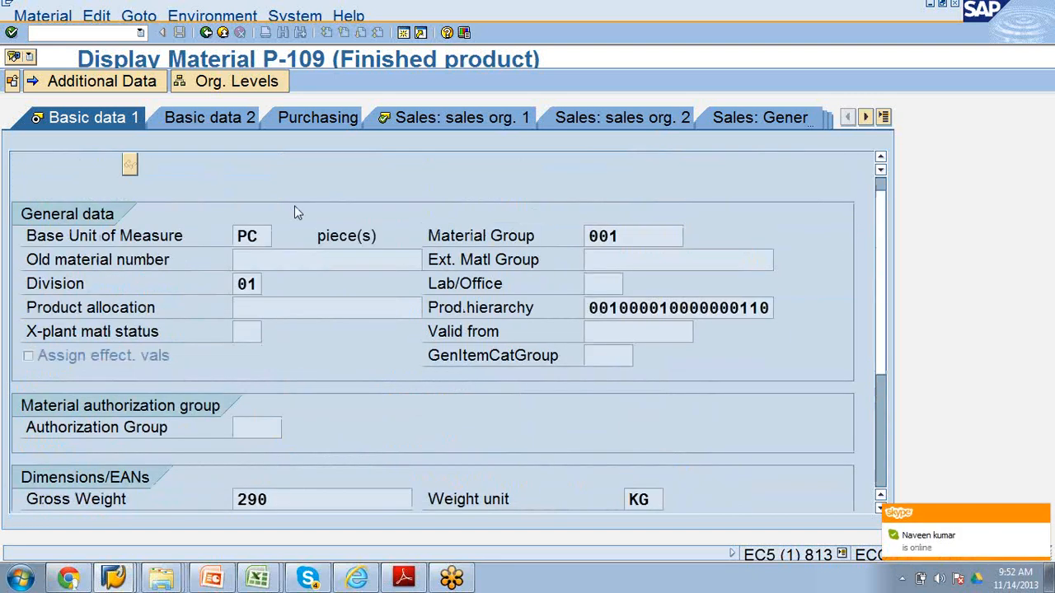
pyautogui.click(213, 120)
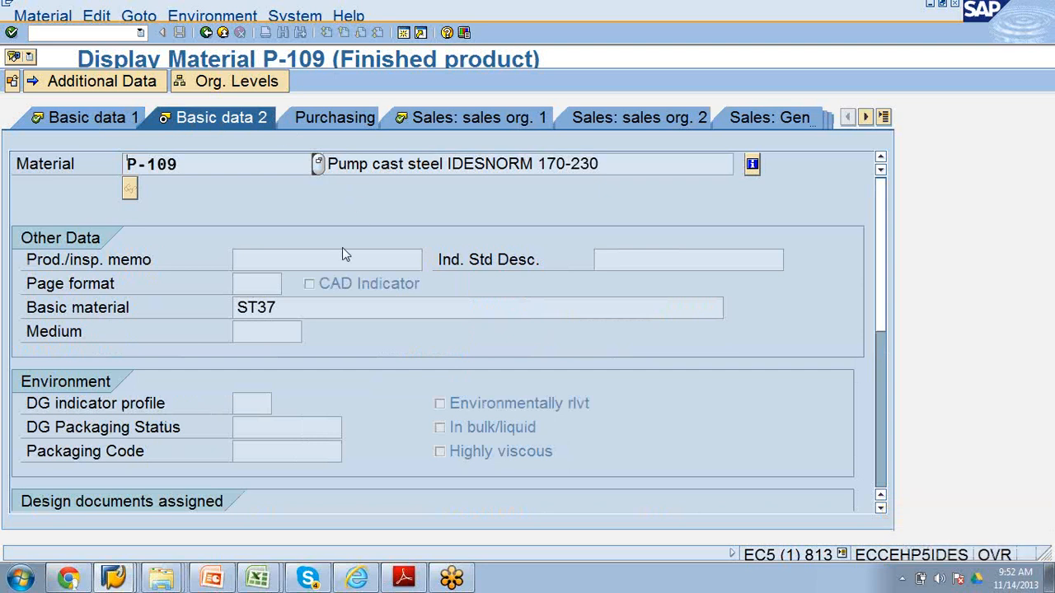
# Step: Examine the other data, environment, design drawing and client-specific configuration sections of Basic data 2
pyautogui.scroll(-3, 334, 270)
pyautogui.scroll(-2, 332, 276)
pyautogui.scroll(5, 332, 276)
pyautogui.scroll(-3, 332, 283)
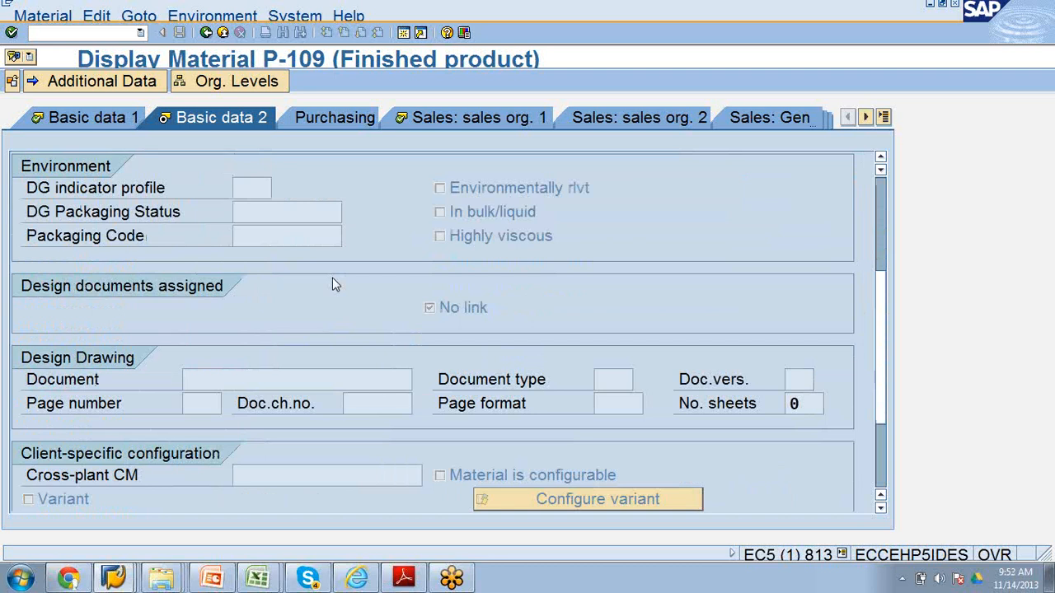
pyautogui.scroll(3, 333, 280)
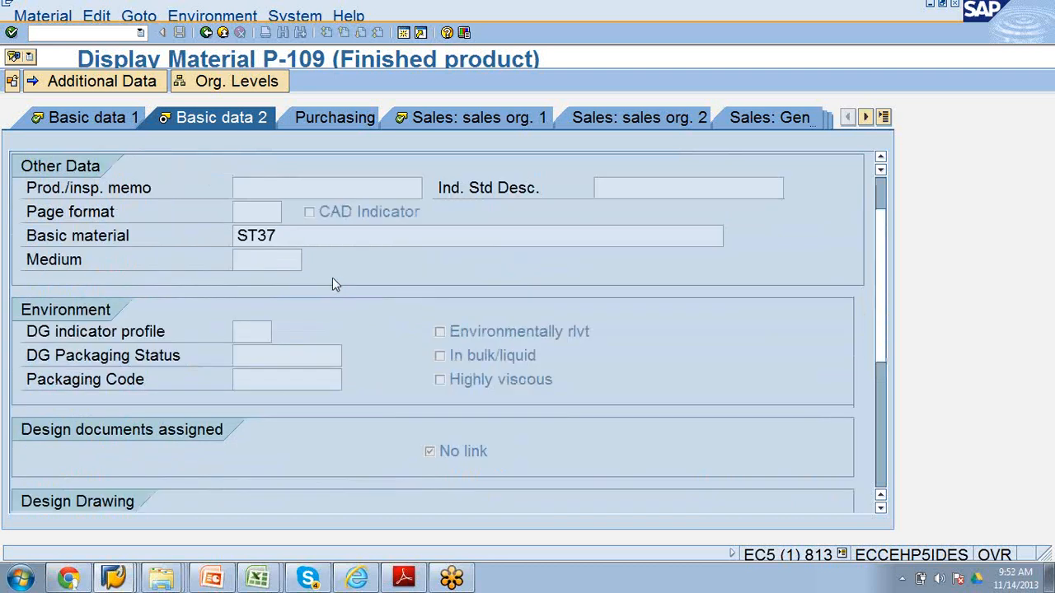
pyautogui.scroll(-3, 335, 284)
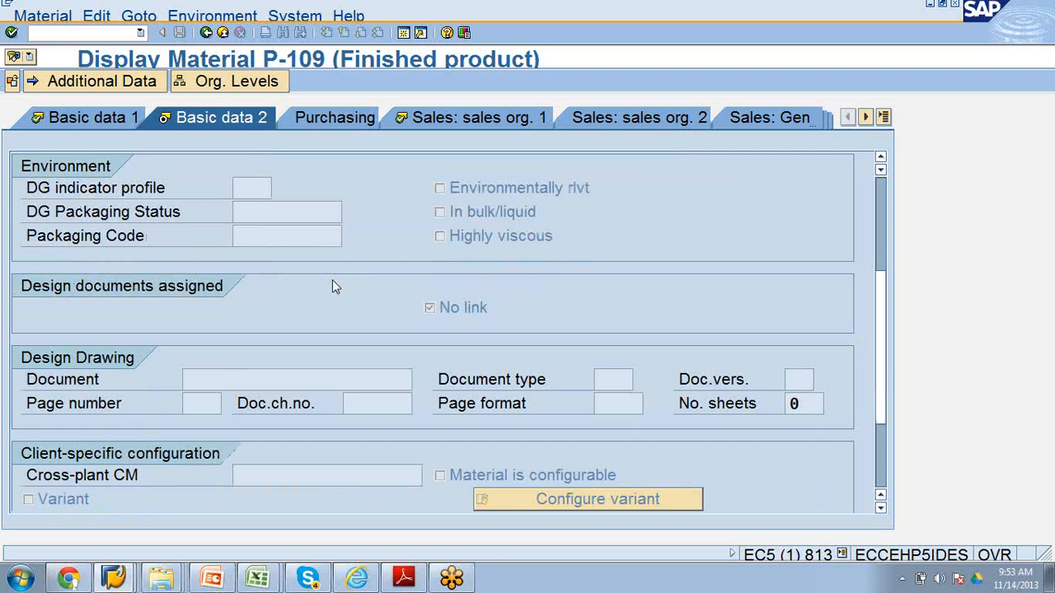
pyautogui.scroll(5, 333, 280)
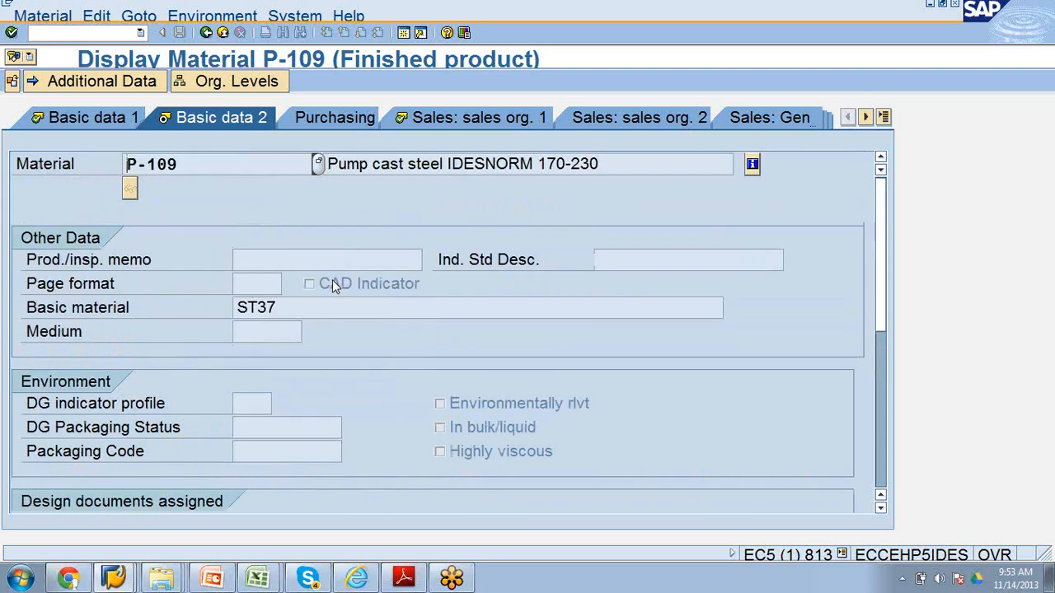
pyautogui.scroll(-3, 333, 279)
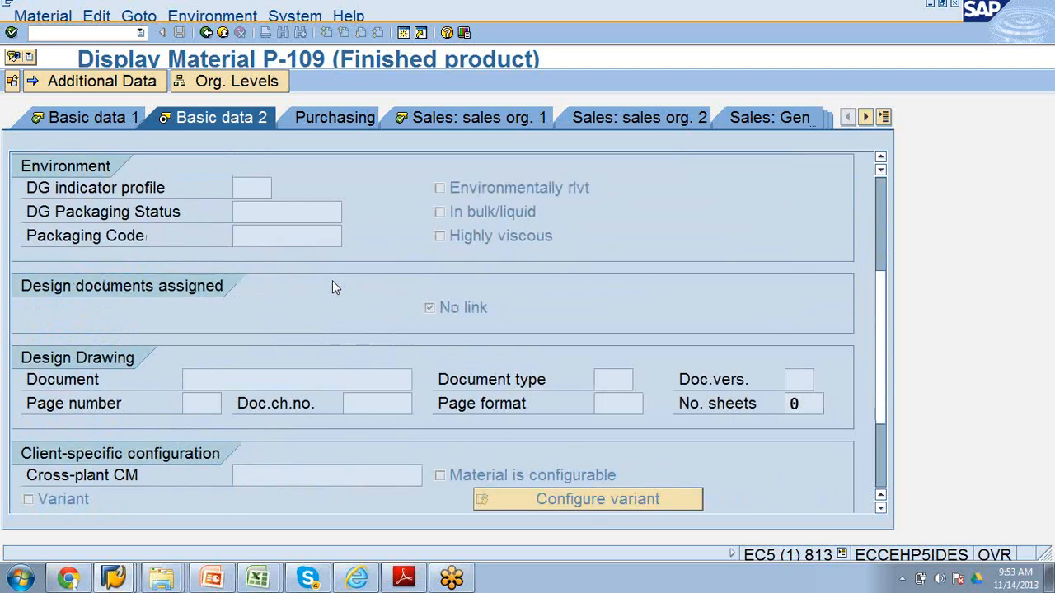
pyautogui.scroll(-3, 334, 287)
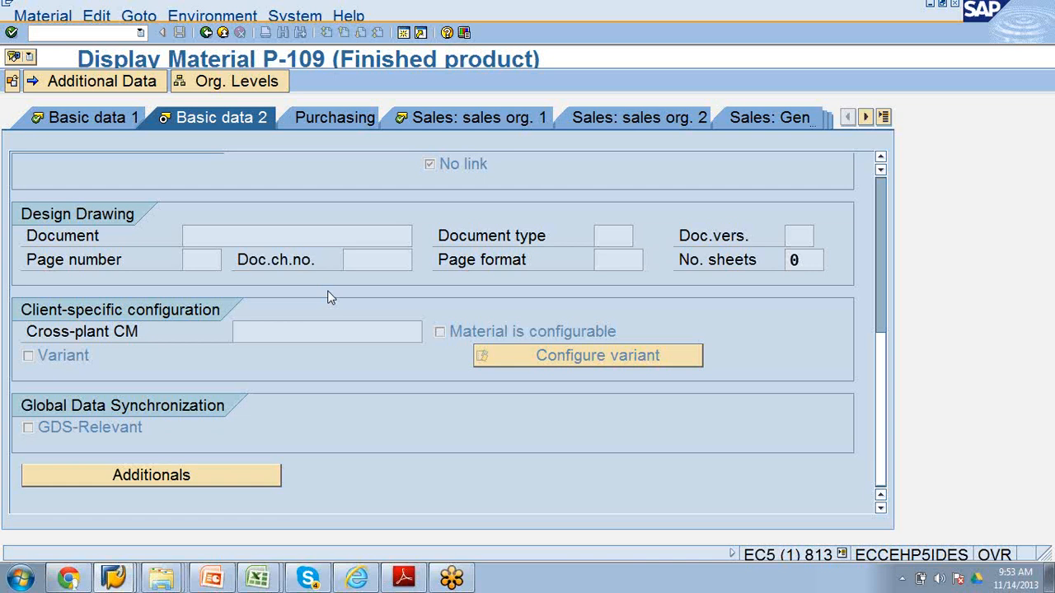
pyautogui.scroll(8, 329, 293)
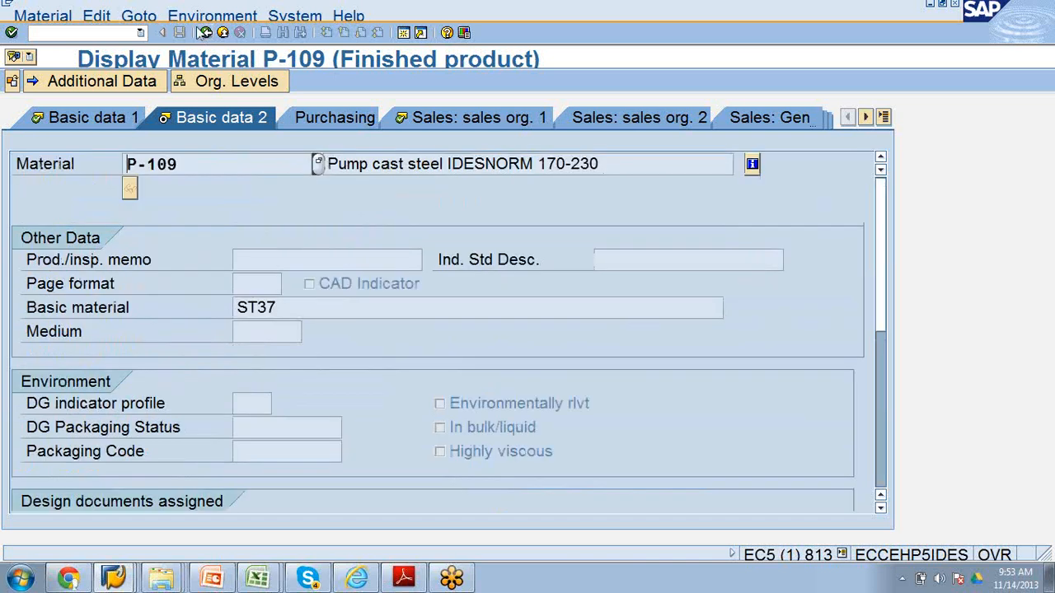
pyautogui.click(52, 17)
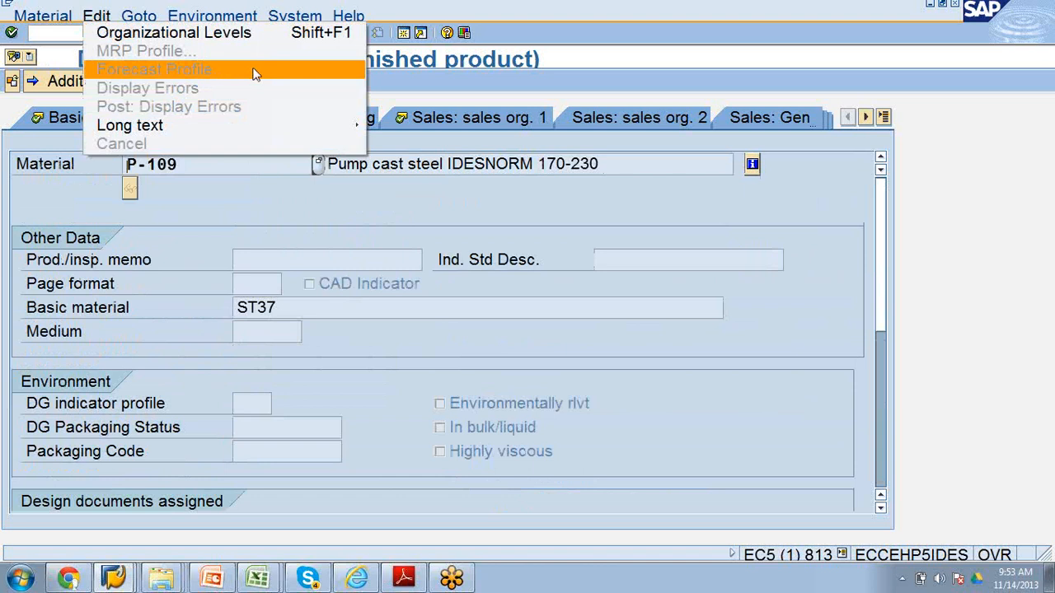
pyautogui.click(930, 7)
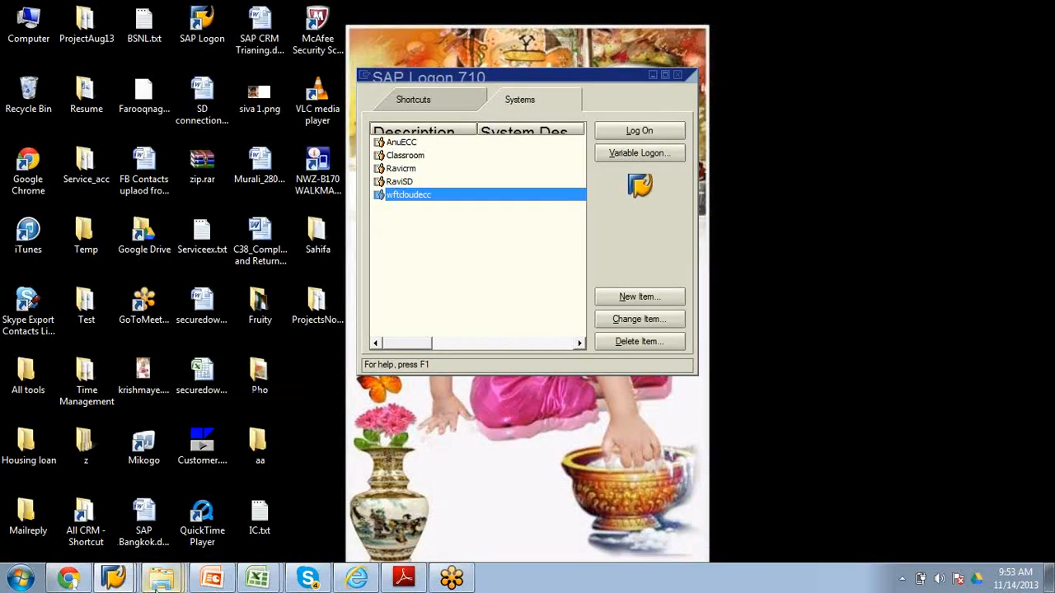
pyautogui.click(122, 579)
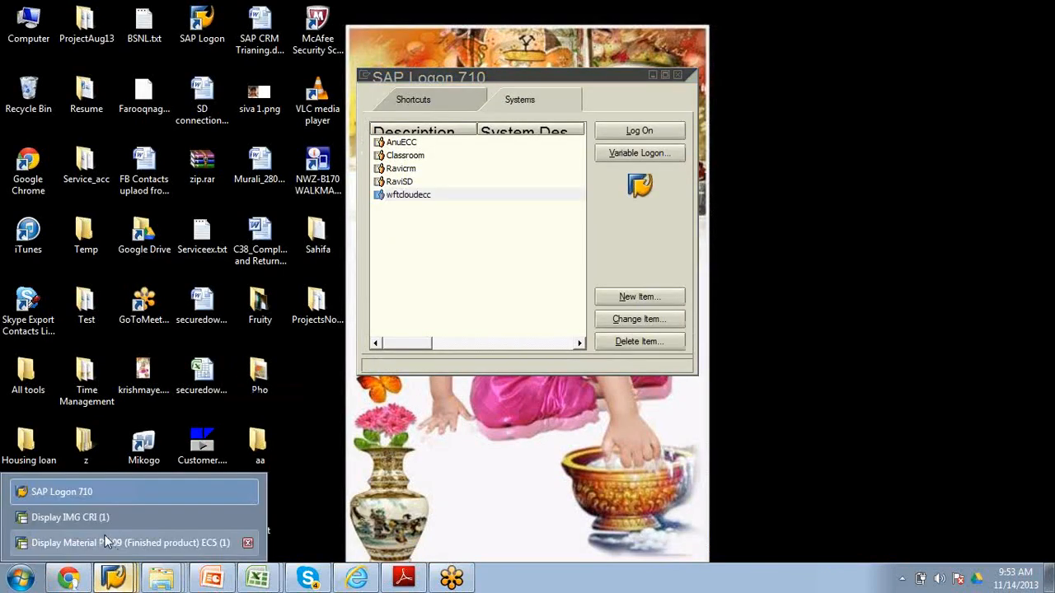
pyautogui.click(104, 540)
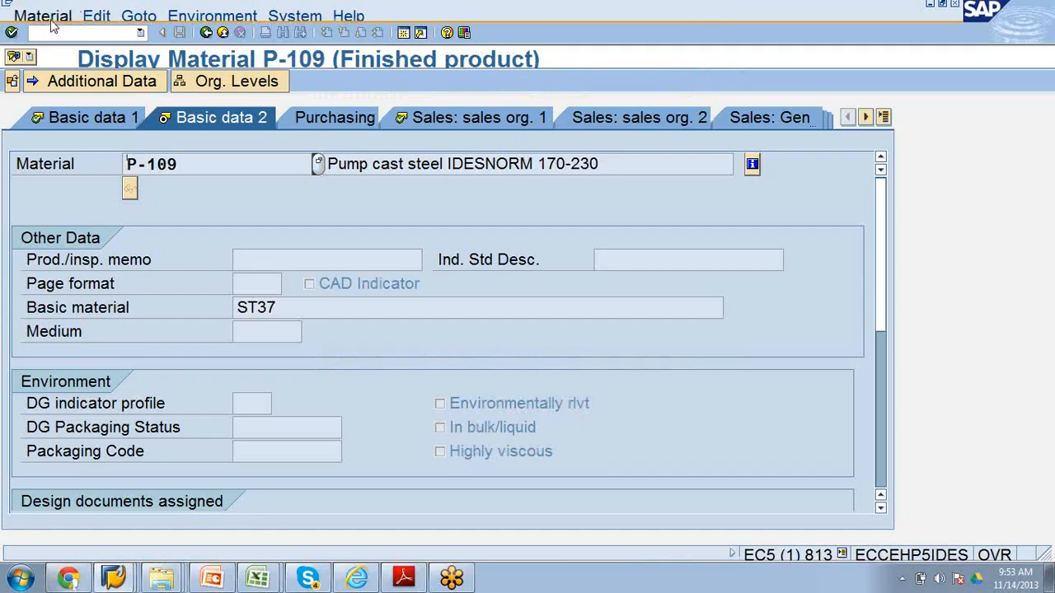
# Step: Leave the display of material P-109 with /n and return to the SAP Easy Access menu
pyautogui.click(140, 33)
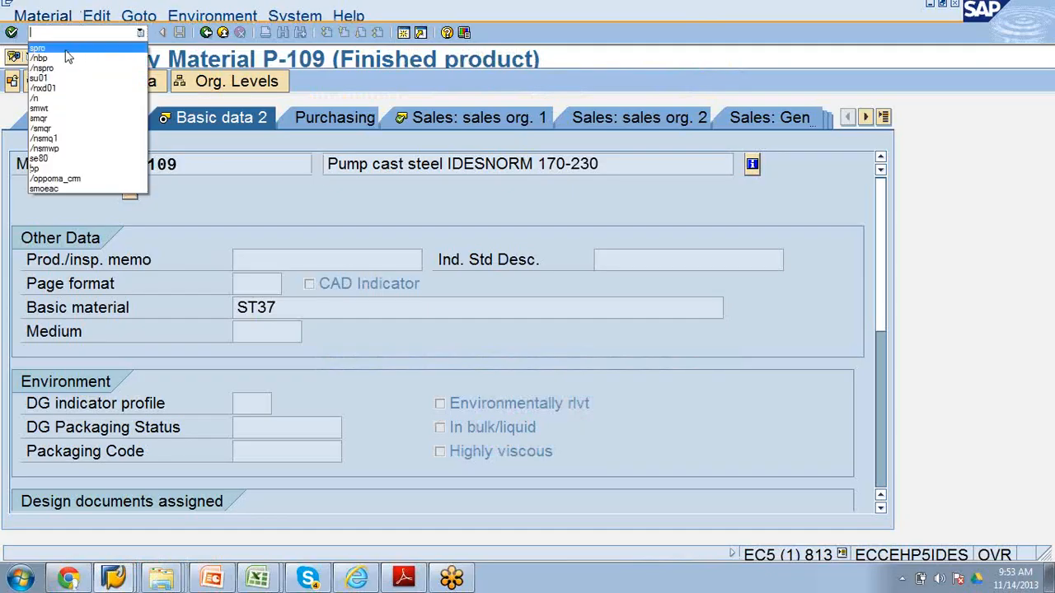
pyautogui.click(90, 34)
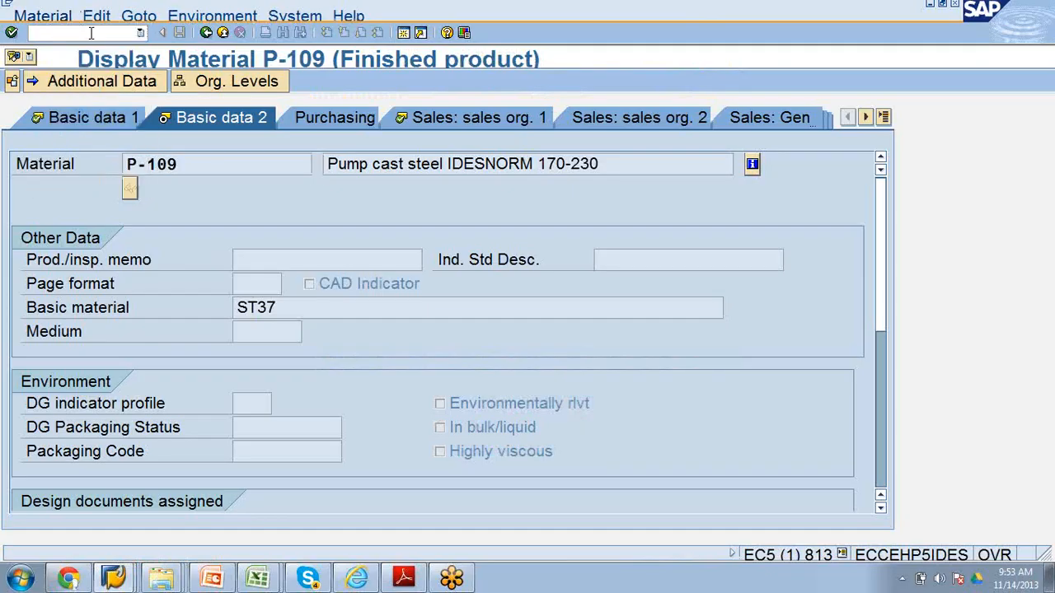
pyautogui.write('/n')
pyautogui.press('Return')
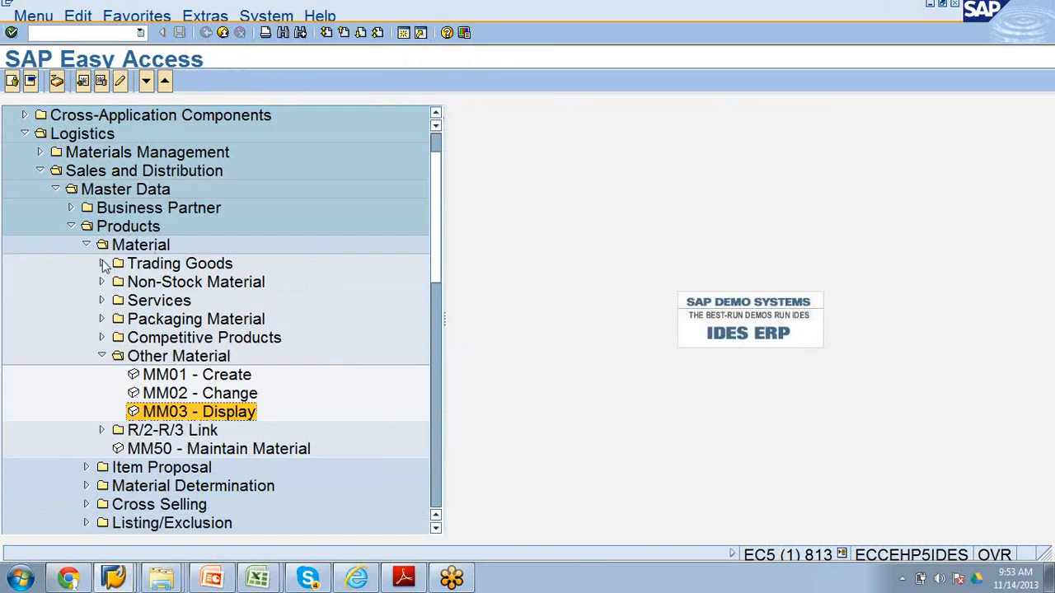
# Step: Expand the Trading Goods, Non-Stock Material, Services, Packaging Material and Competitive Products folders under Material
pyautogui.click(102, 264)
pyautogui.click(102, 337)
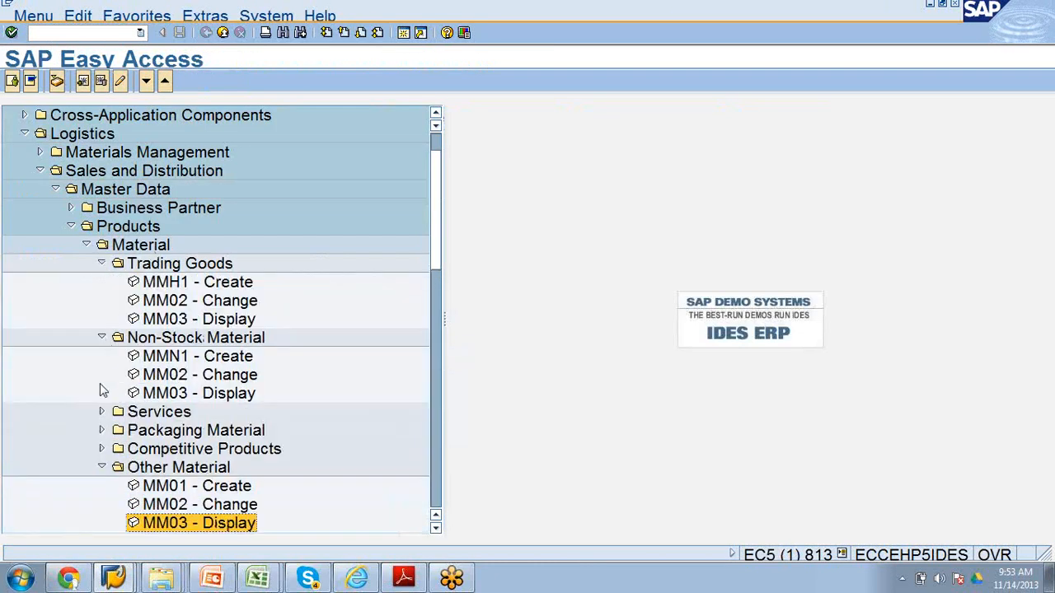
pyautogui.click(102, 412)
pyautogui.scroll(-2, 124, 404)
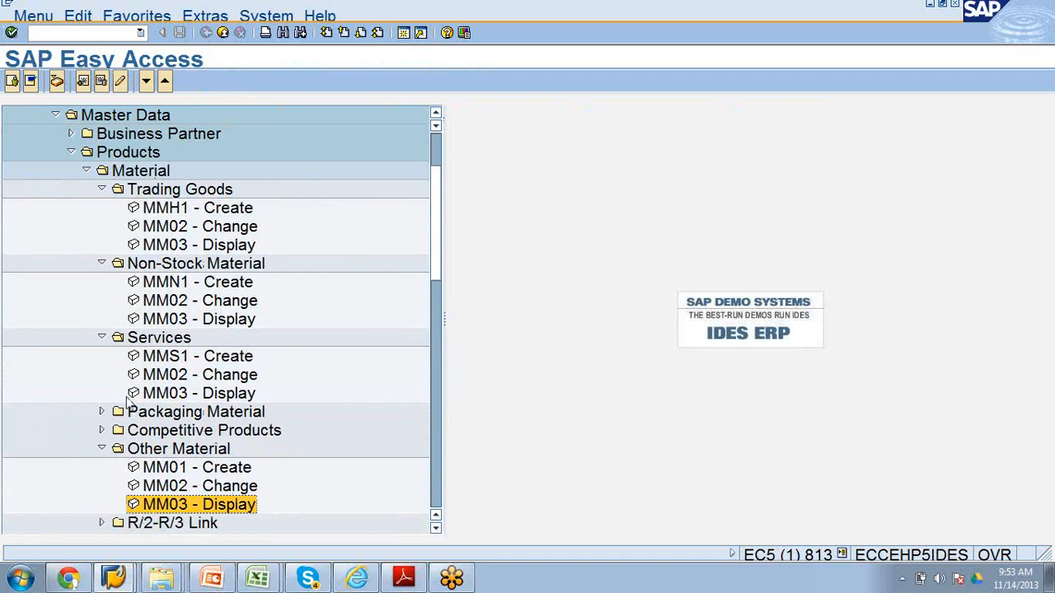
pyautogui.scroll(-2, 128, 404)
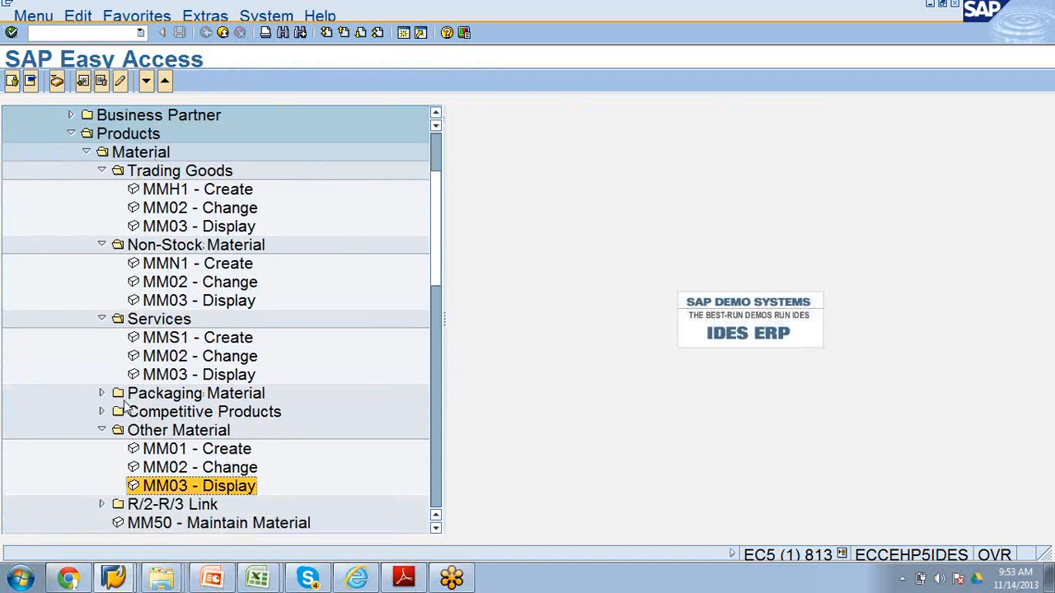
pyautogui.click(101, 375)
pyautogui.scroll(-2, 103, 381)
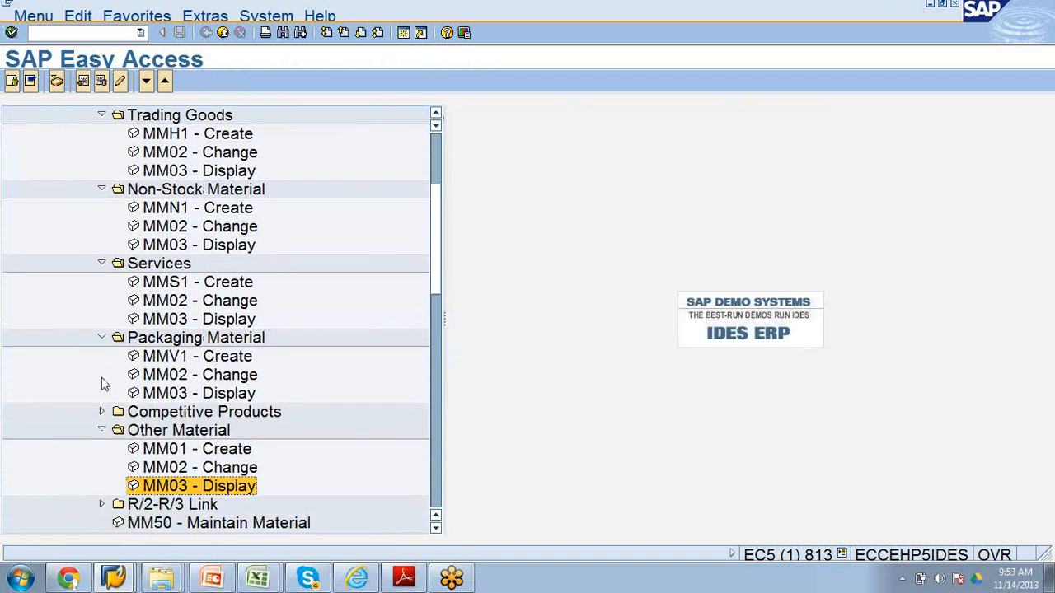
pyautogui.click(101, 411)
pyautogui.scroll(-1, 247, 441)
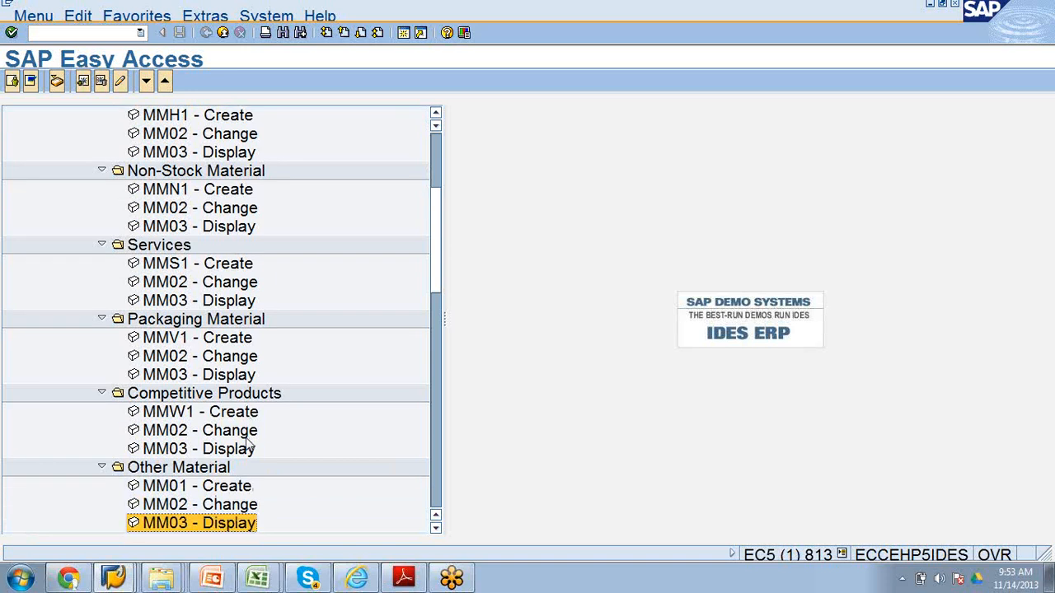
pyautogui.scroll(1, 149, 136)
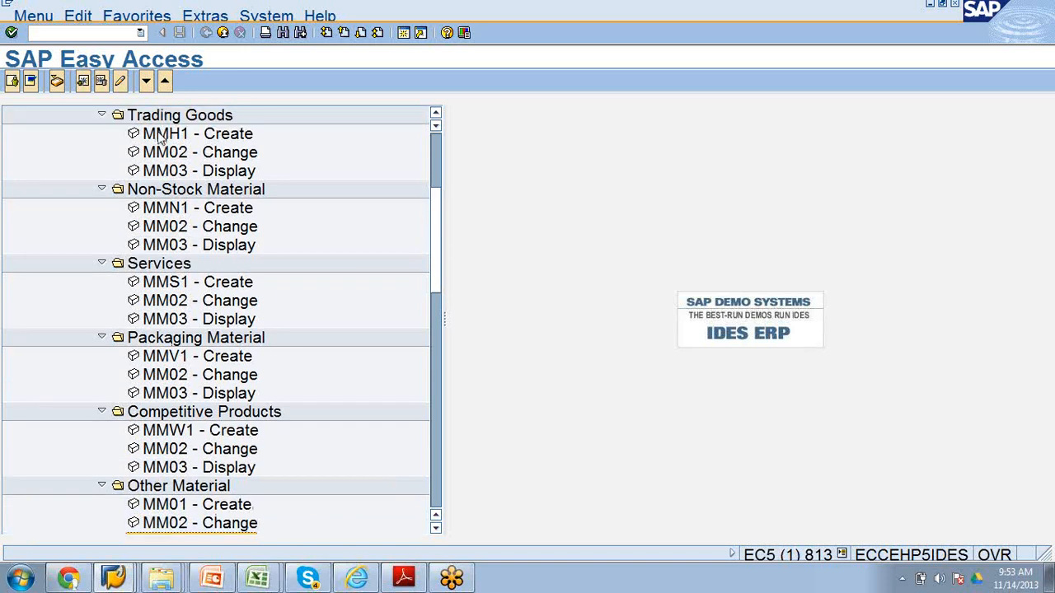
# Step: Dismiss the Skype notification and start MMH1 - Create under Trading Goods
pyautogui.click(161, 139)
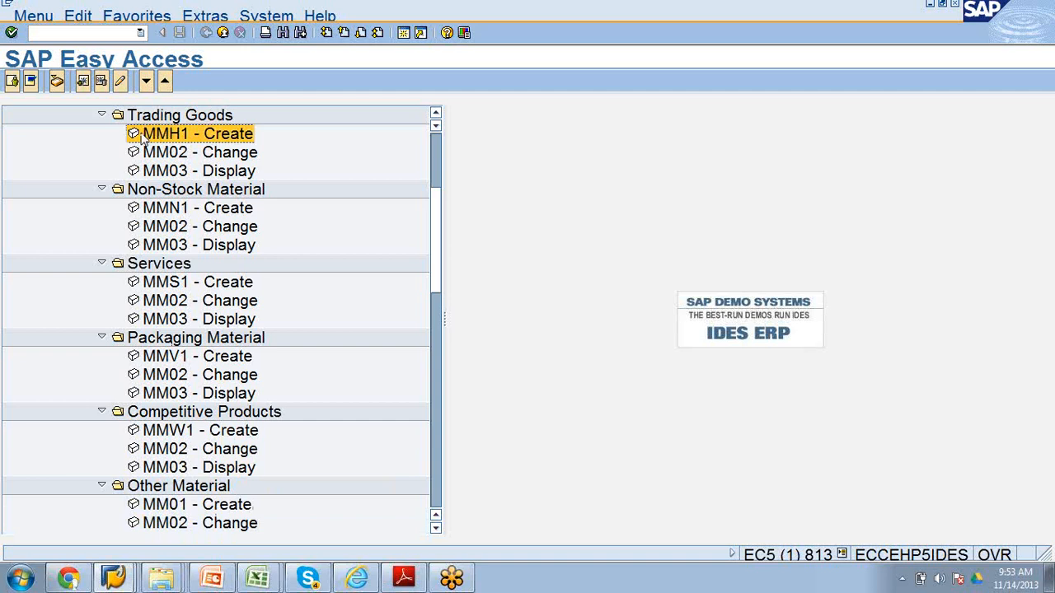
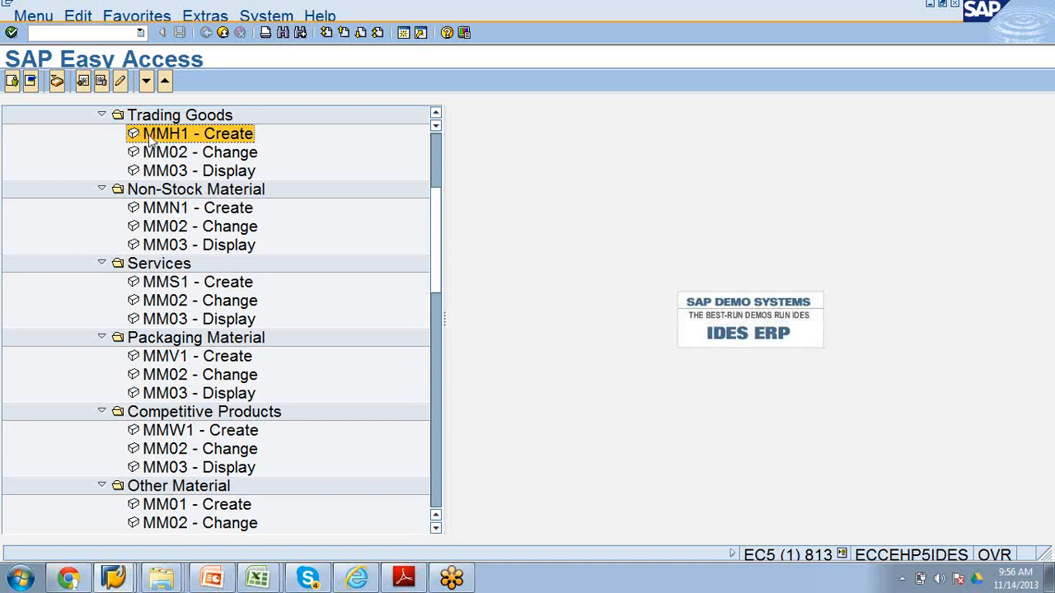
pyautogui.scroll(-1, 150, 141)
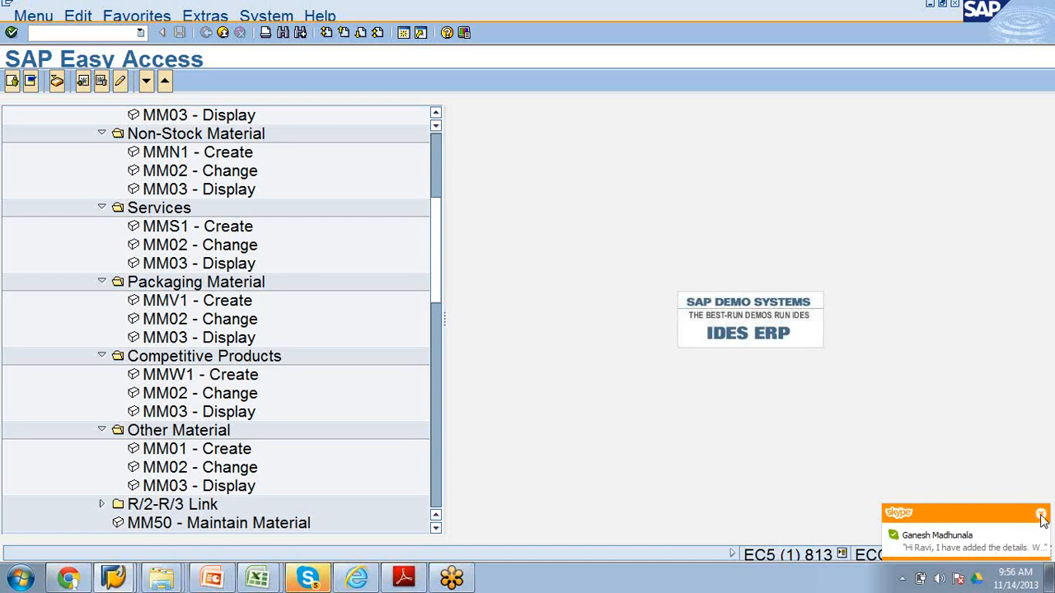
pyautogui.click(1041, 516)
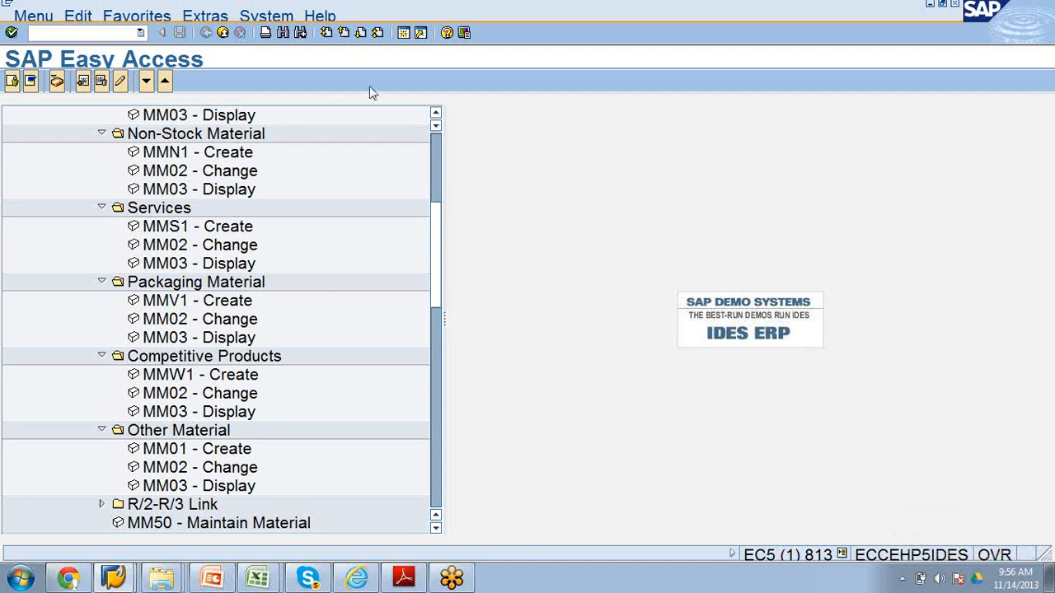
pyautogui.scroll(1, 317, 233)
pyautogui.scroll(2, 316, 231)
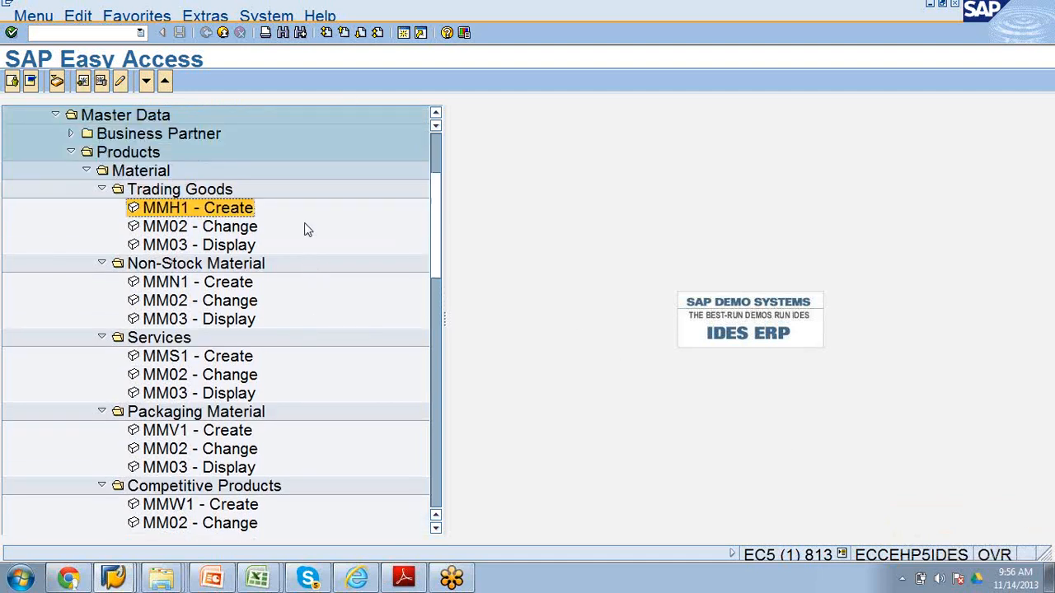
pyautogui.doubleClick(162, 209)
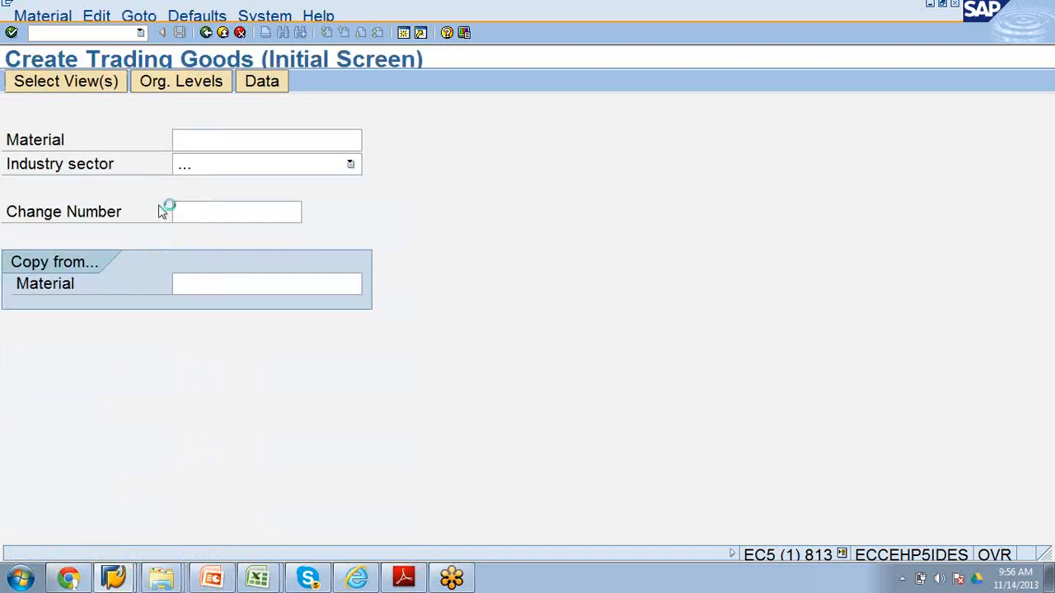
# Step: Examine the available industry sectors for the new trading goods material
pyautogui.click(352, 165)
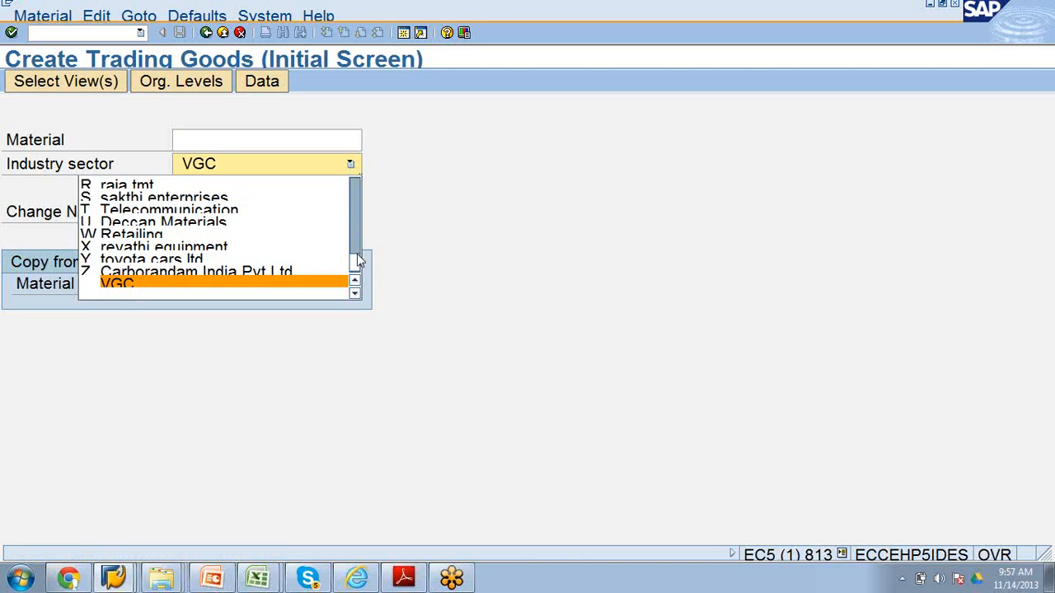
pyautogui.moveTo(354, 258); pyautogui.dragTo(375, 173)
pyautogui.moveTo(358, 268); pyautogui.dragTo(370, 179)
pyautogui.moveTo(356, 261); pyautogui.dragTo(322, 233)
pyautogui.click(354, 280)
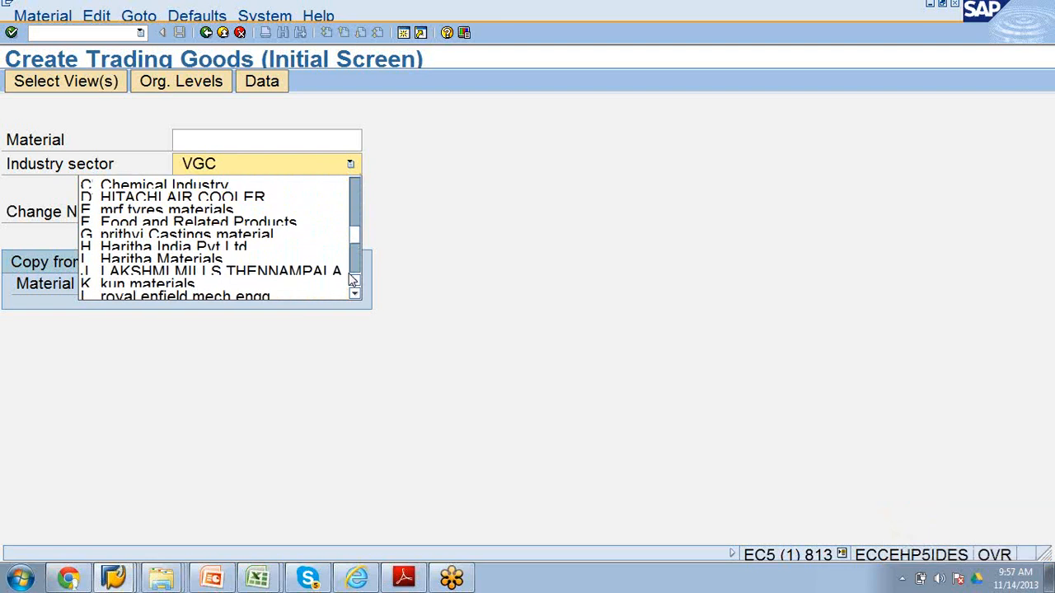
pyautogui.click(353, 280)
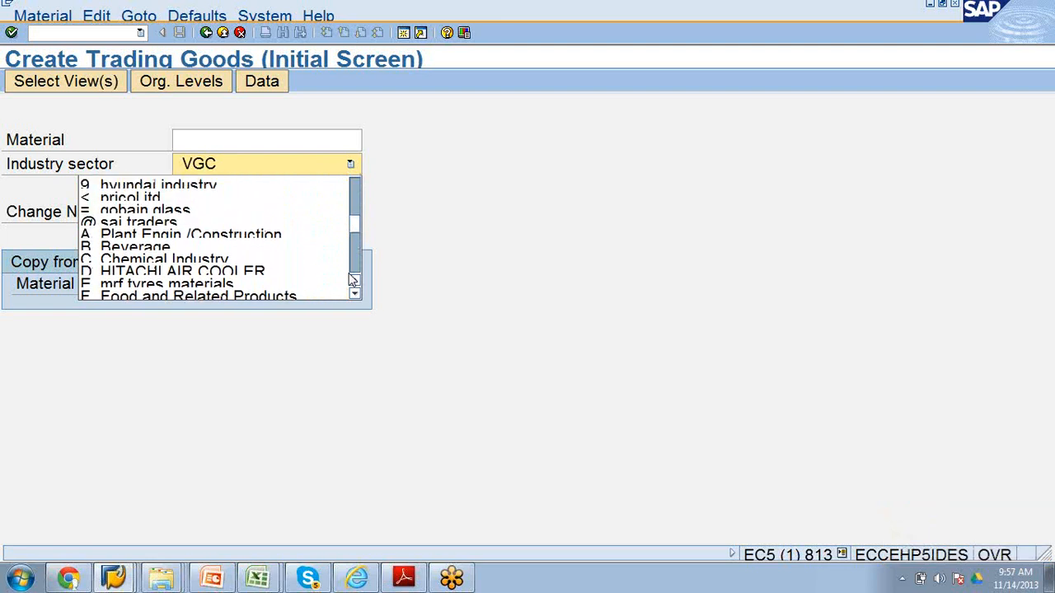
pyautogui.scroll(-4, 352, 281)
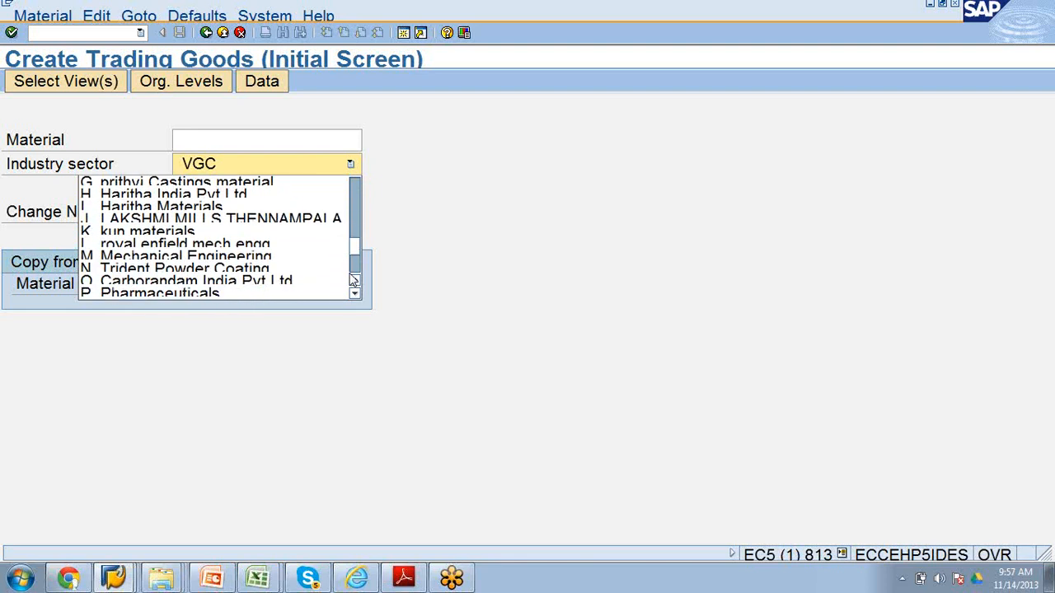
pyautogui.scroll(-1, 353, 280)
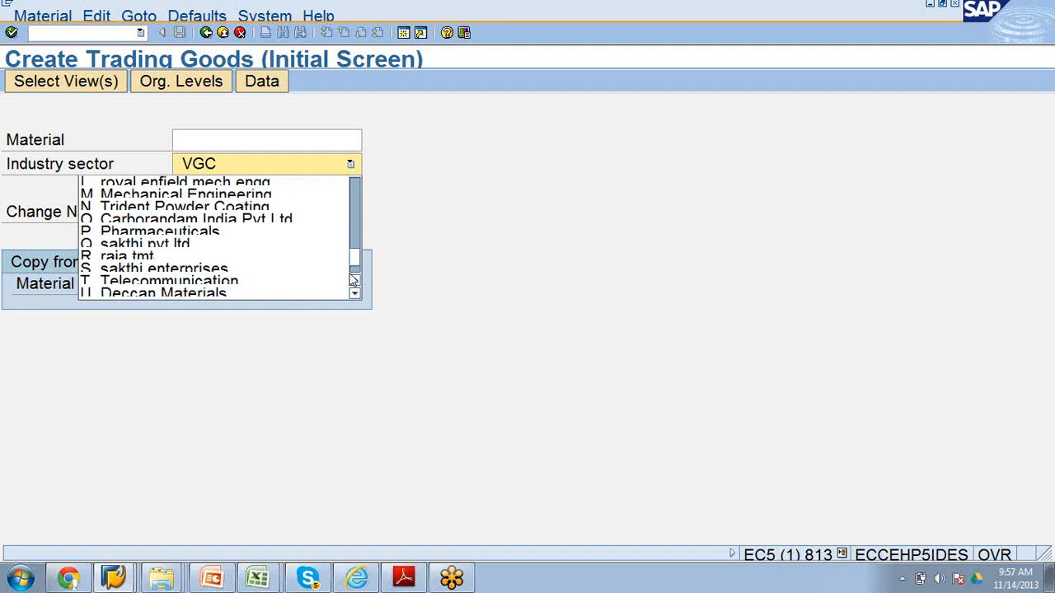
pyautogui.scroll(-1, 352, 280)
pyautogui.scroll(-1, 353, 280)
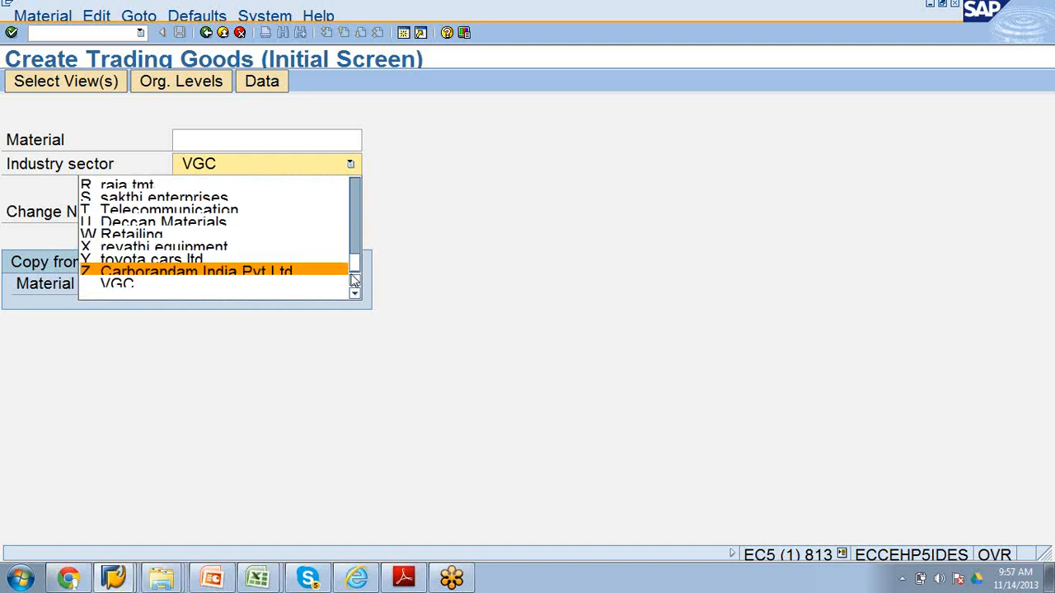
pyautogui.scroll(10, 353, 281)
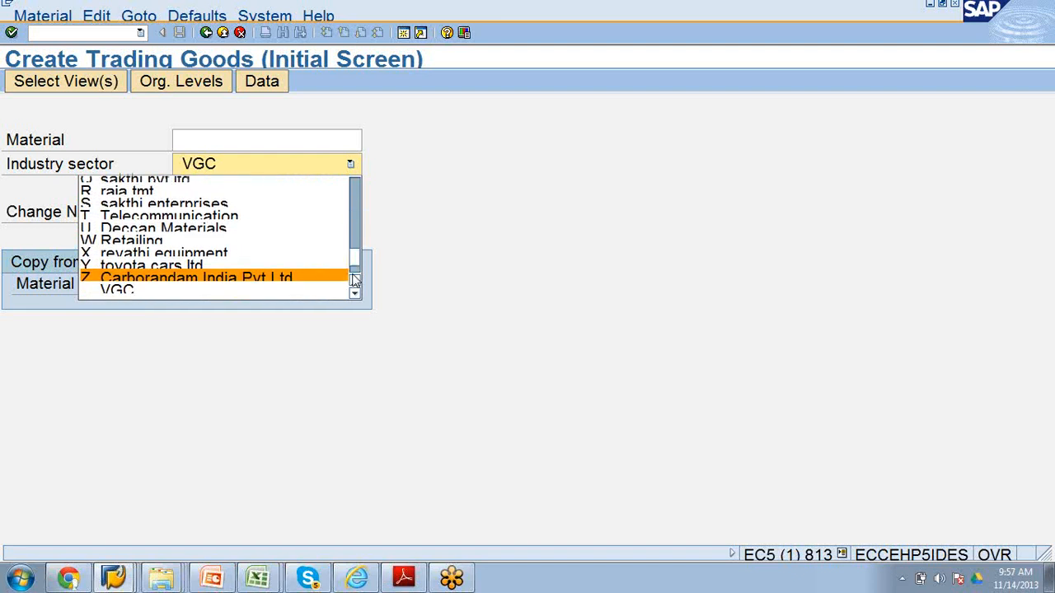
pyautogui.scroll(6, 355, 281)
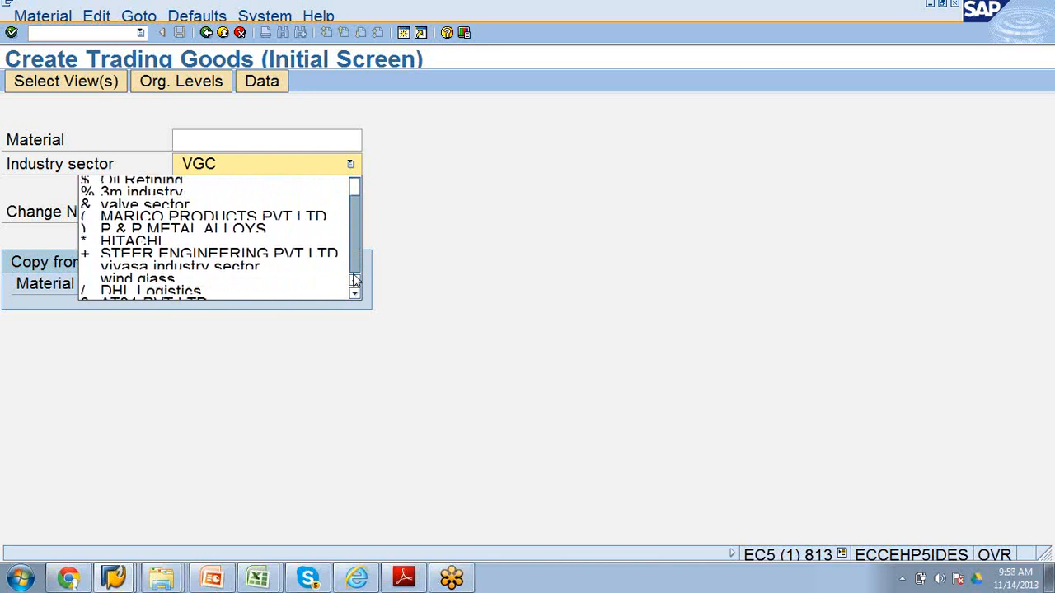
# Step: Leave the trading goods creation and start the general material creation transaction with /nmm01
pyautogui.click(140, 32)
pyautogui.click(92, 52)
pyautogui.write('/n')
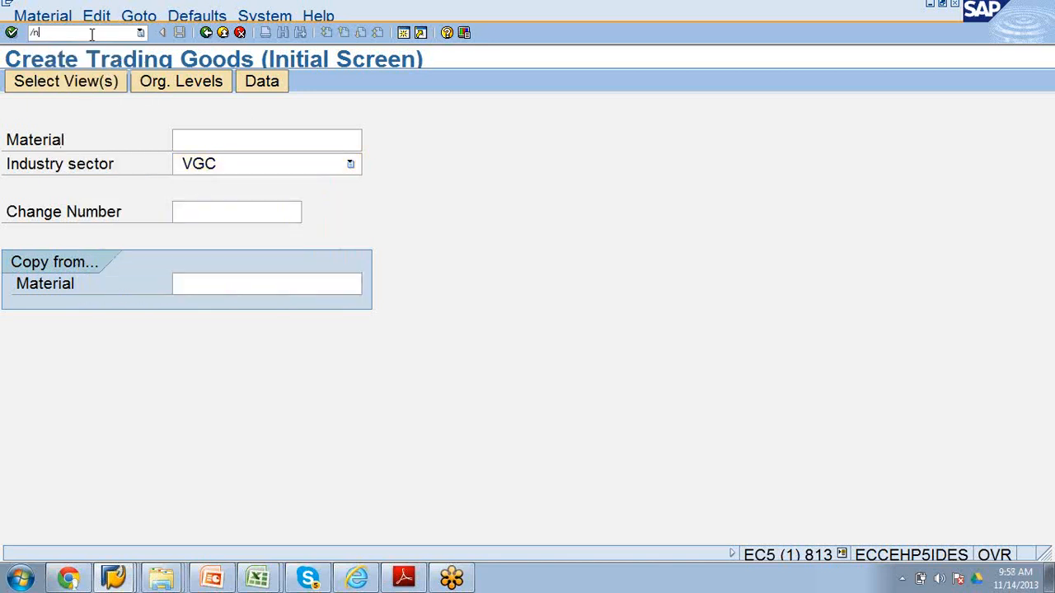
pyautogui.write('mm01')
pyautogui.press('Return')
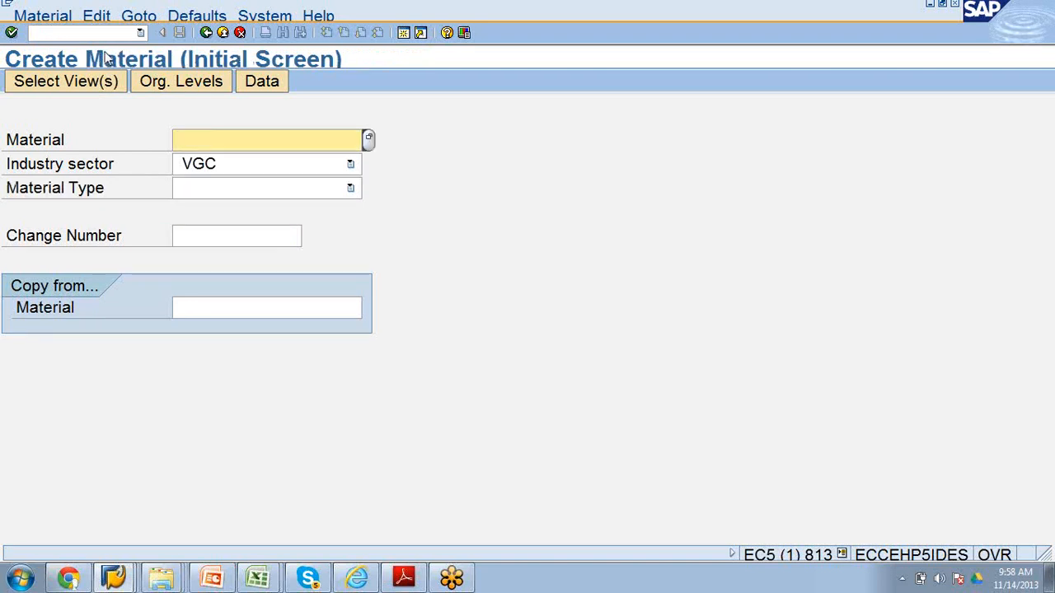
# Step: Examine the available material types for the new material, from the first entries through finished, semi-finished and trading goods
pyautogui.click(351, 190)
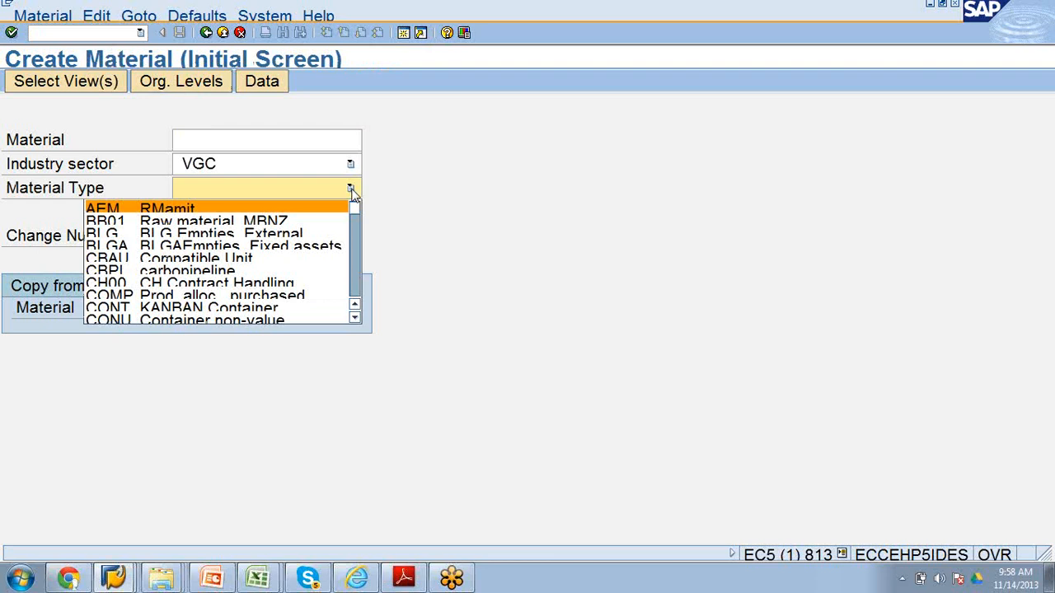
pyautogui.scroll(-2, 330, 226)
pyautogui.scroll(-3, 329, 226)
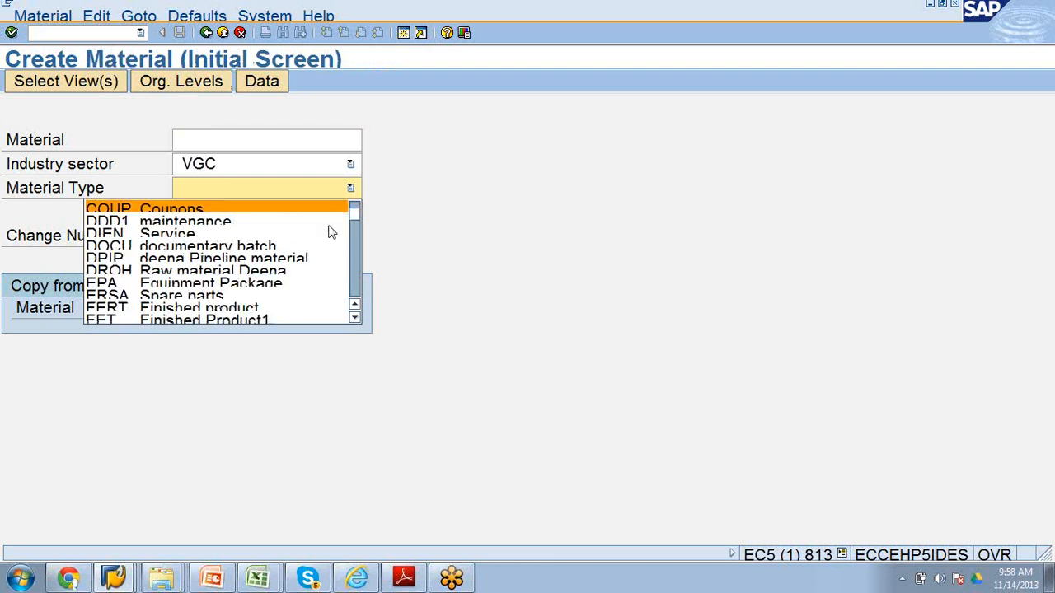
pyautogui.scroll(5, 276, 262)
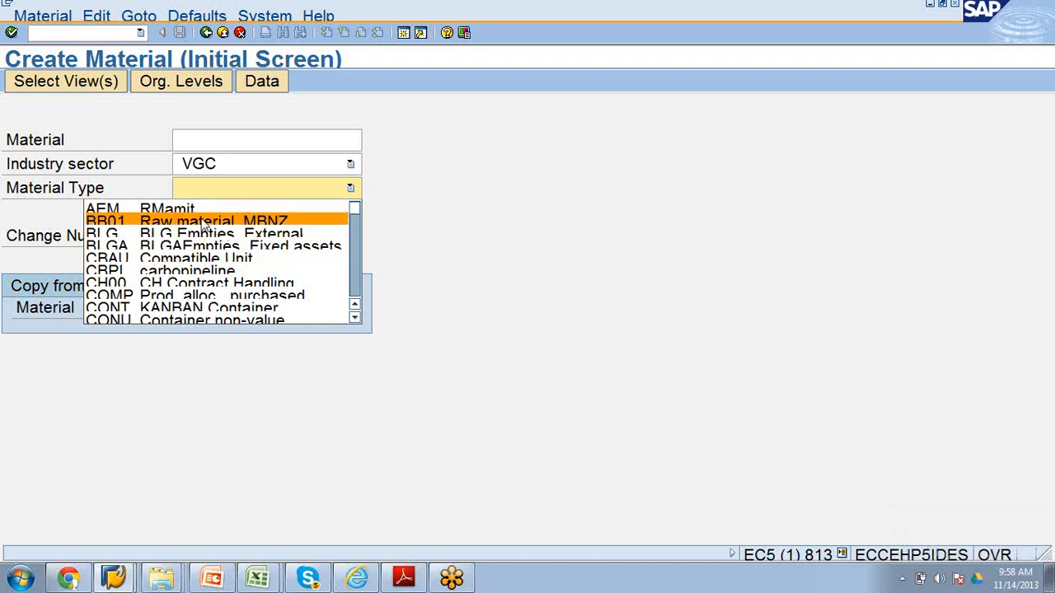
pyautogui.scroll(-2, 235, 280)
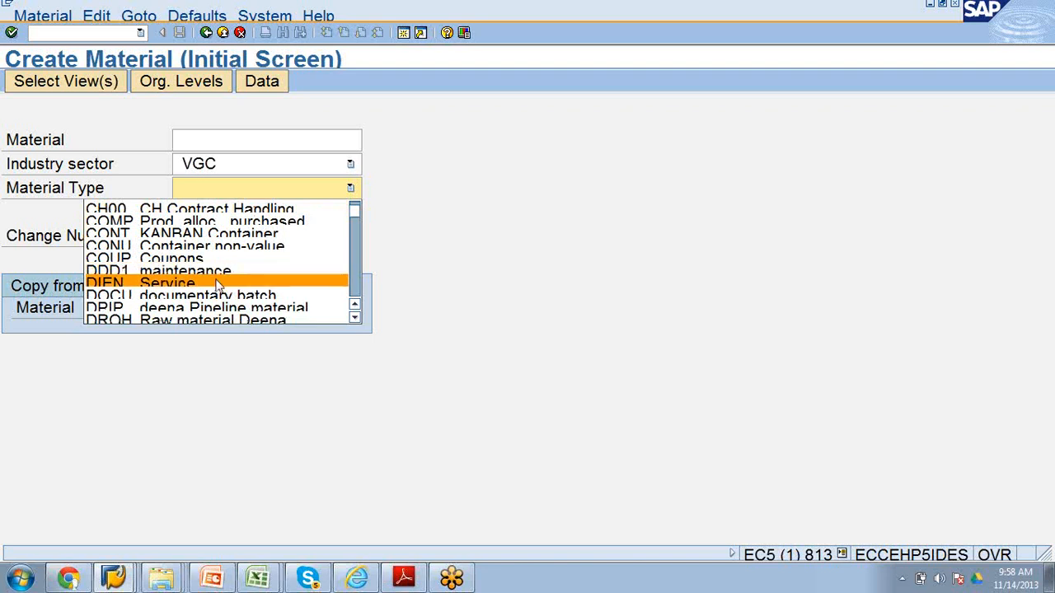
pyautogui.scroll(-1, 219, 284)
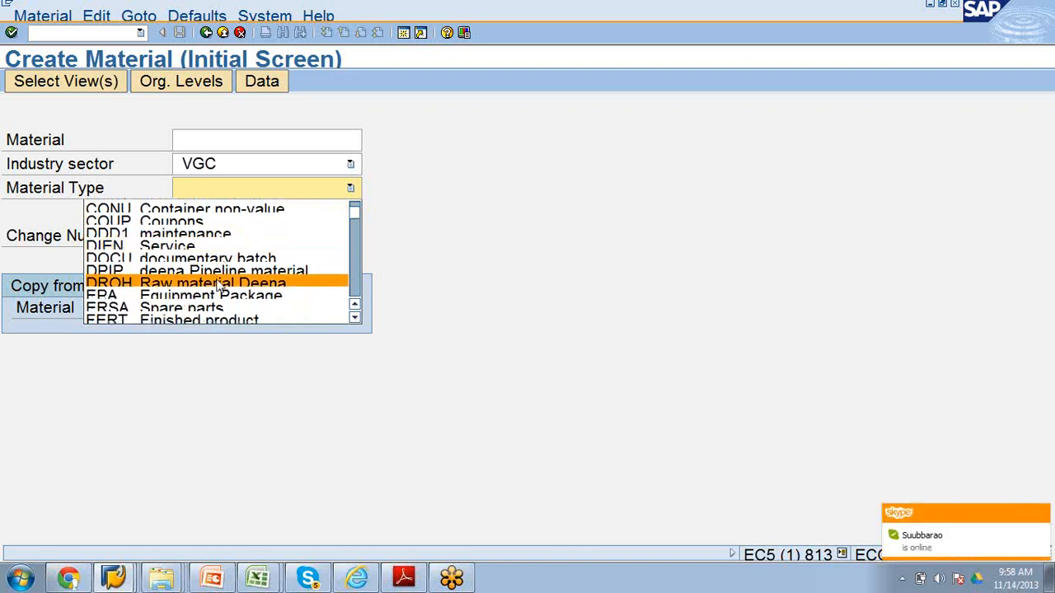
pyautogui.scroll(-1, 219, 284)
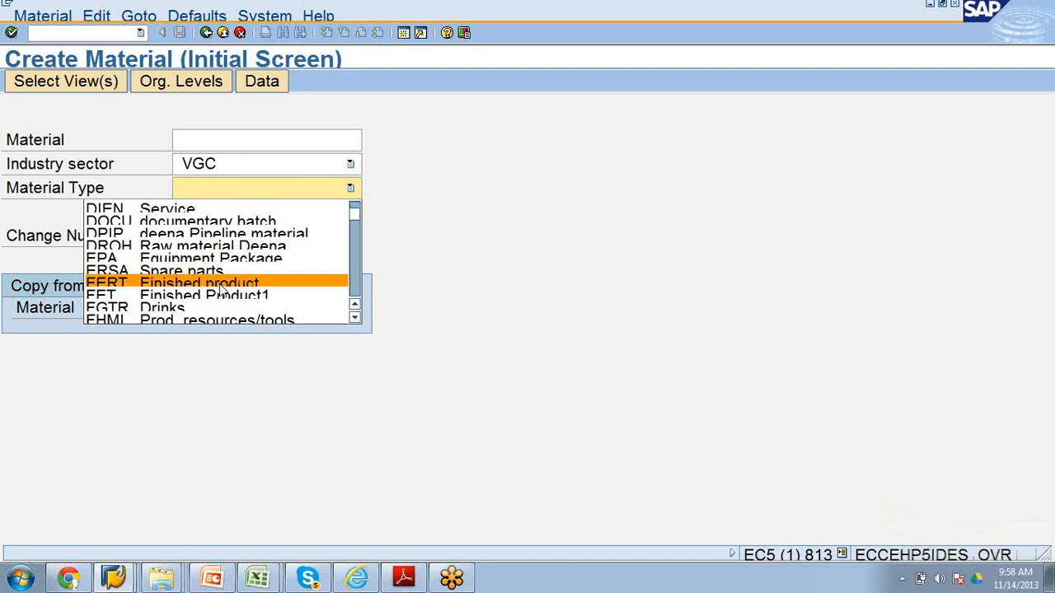
pyautogui.scroll(-2, 223, 289)
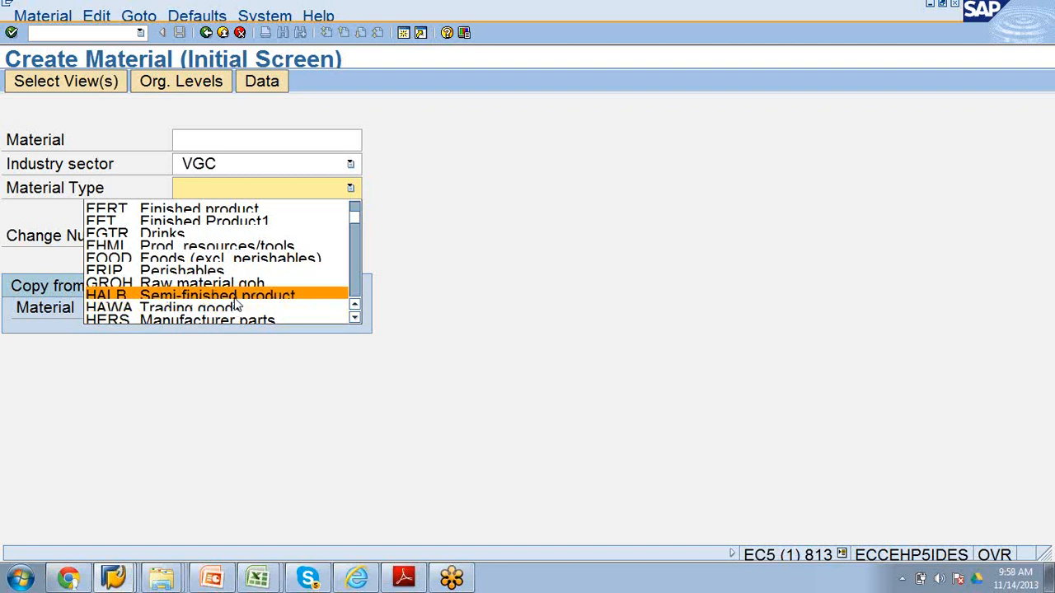
pyautogui.click(148, 131)
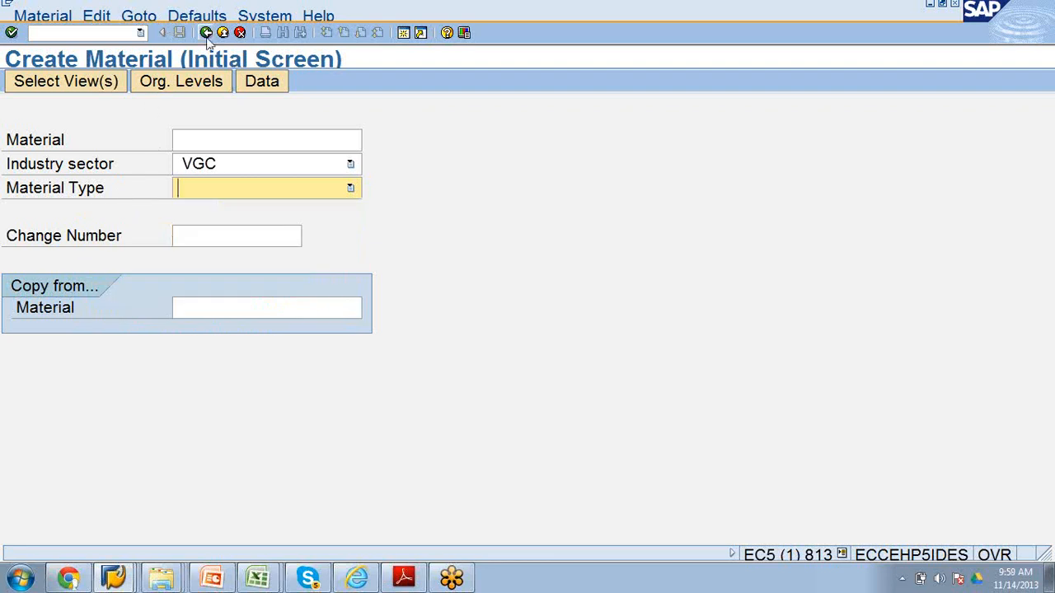
# Step: Exit MM01, restart MMH1 - Create under Trading Goods and set the industry sector to P Pharmaceuticals
pyautogui.click(240, 33)
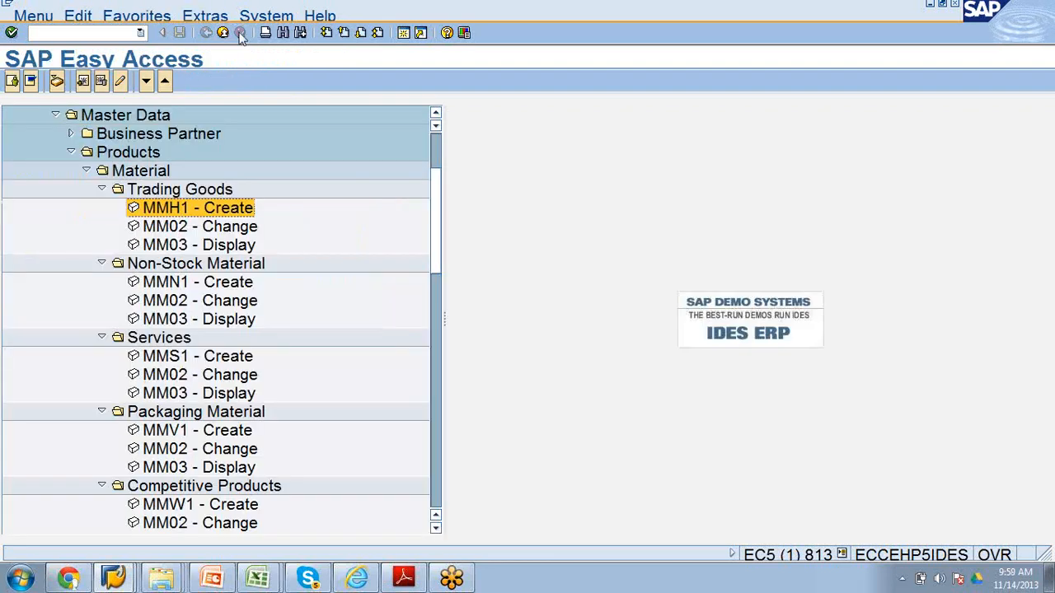
pyautogui.doubleClick(158, 212)
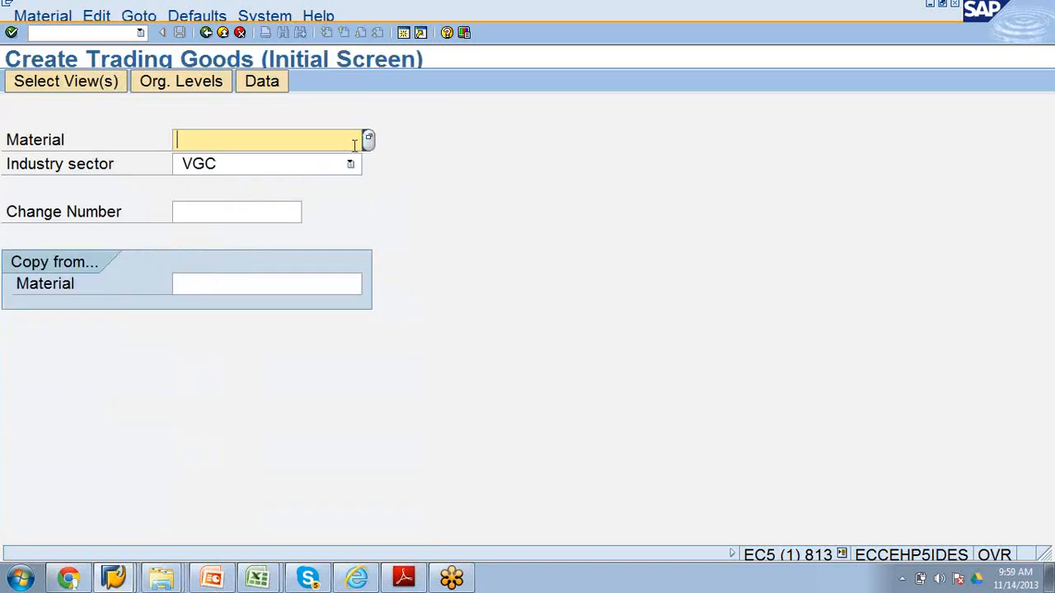
pyautogui.click(48, 91)
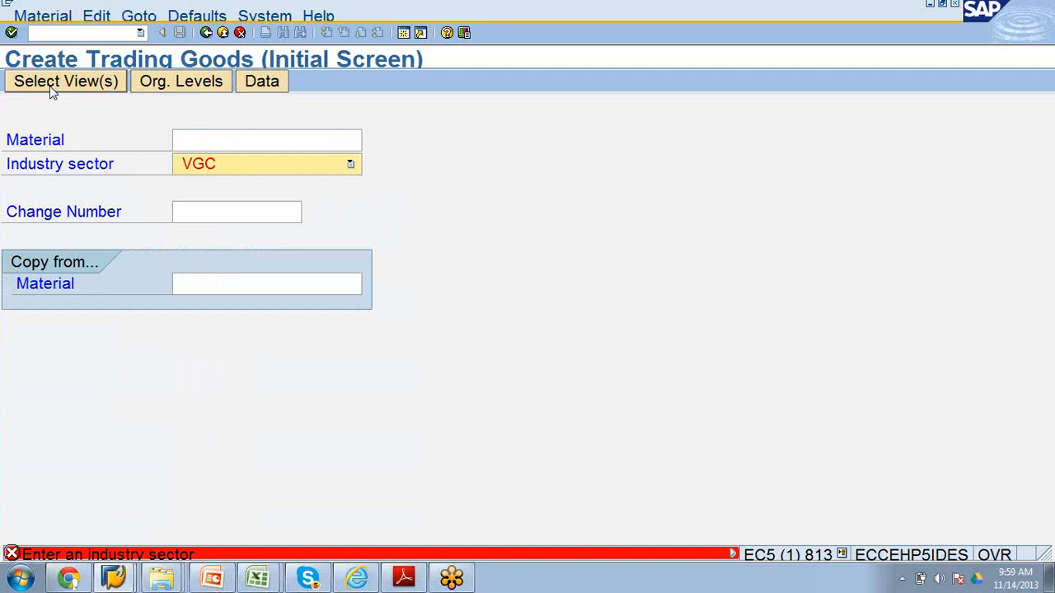
pyautogui.click(349, 165)
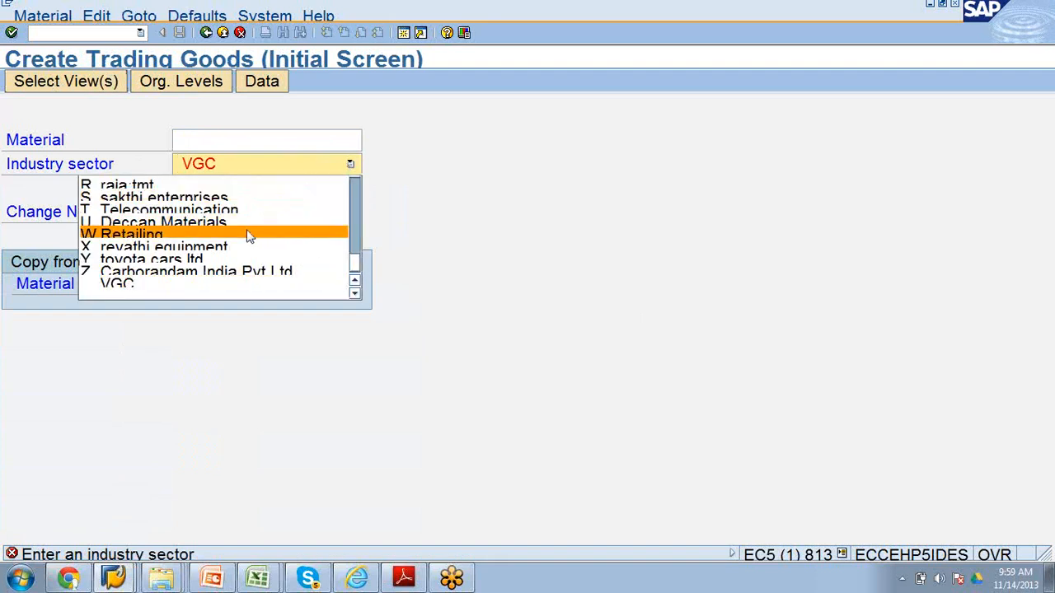
pyautogui.scroll(3, 249, 236)
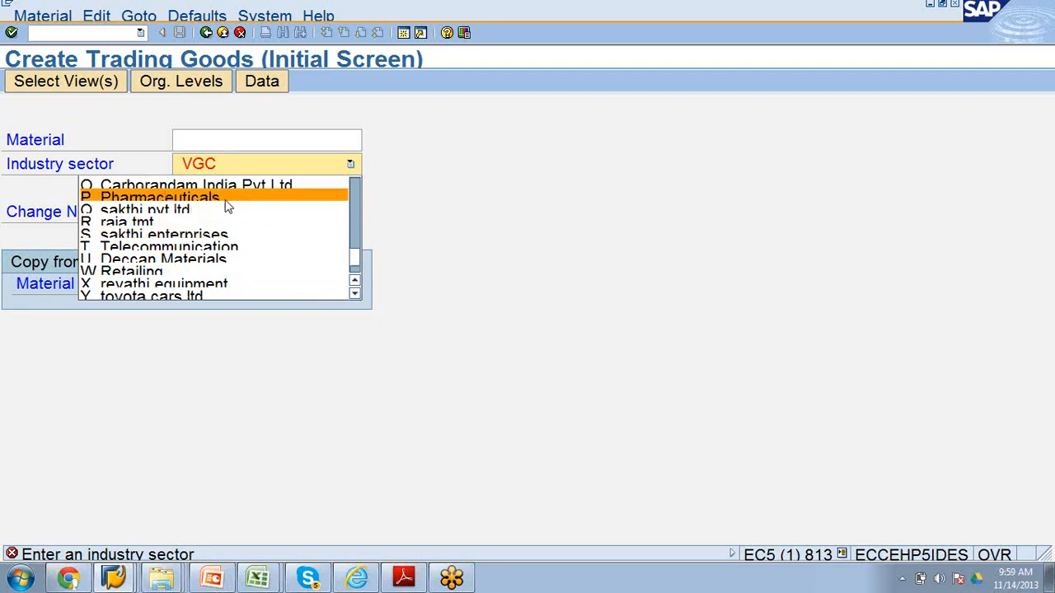
pyautogui.click(229, 206)
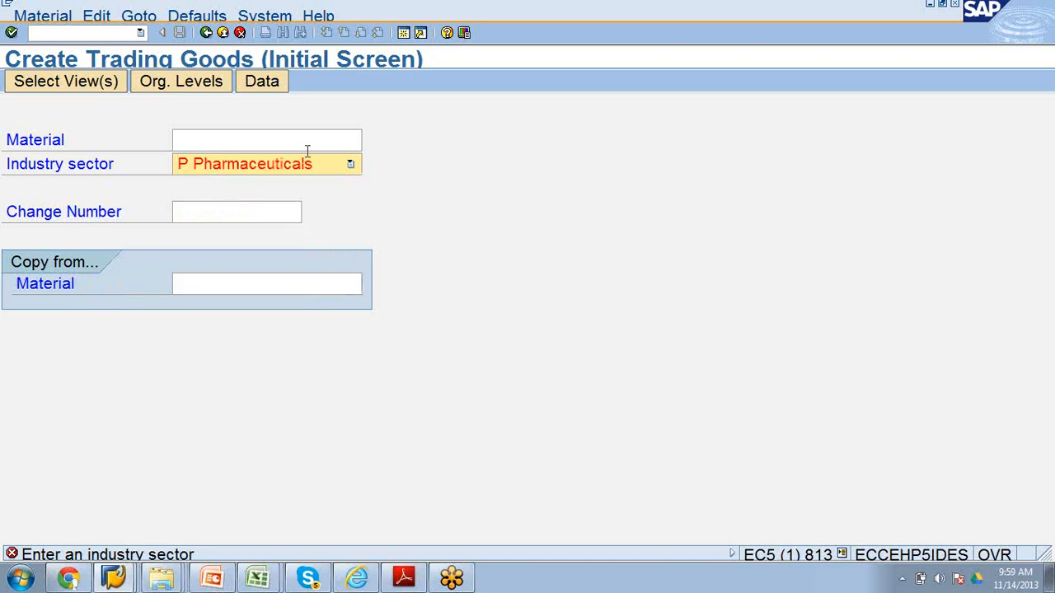
# Step: Select the views Basic Data 1 and 2, Sales Org. Data 1 and 2, Sales: General/Plant Data, Sales Text and MRP 1, and confirm
pyautogui.click(74, 82)
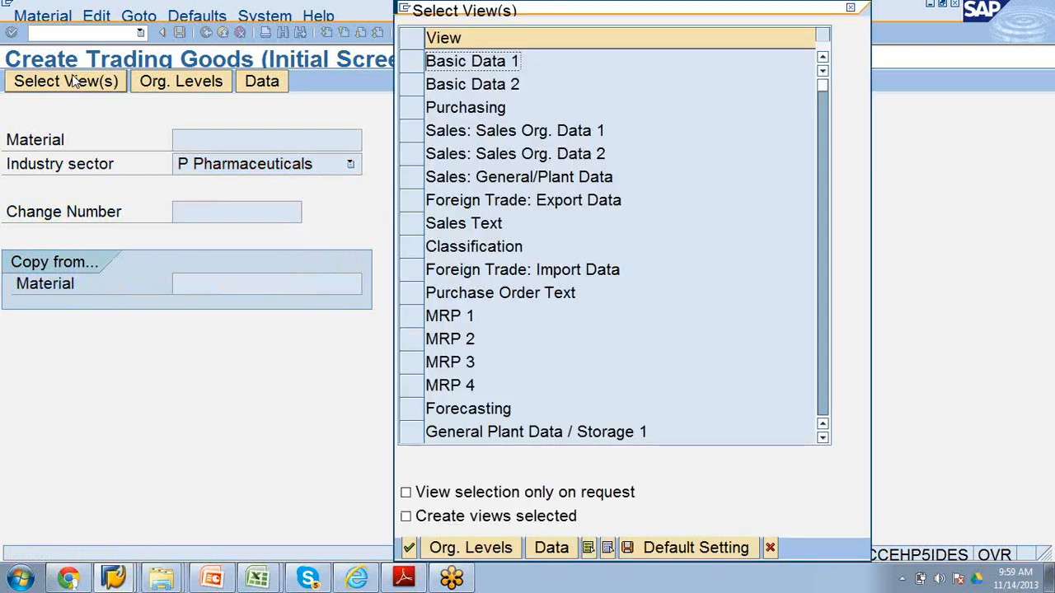
pyautogui.click(404, 63)
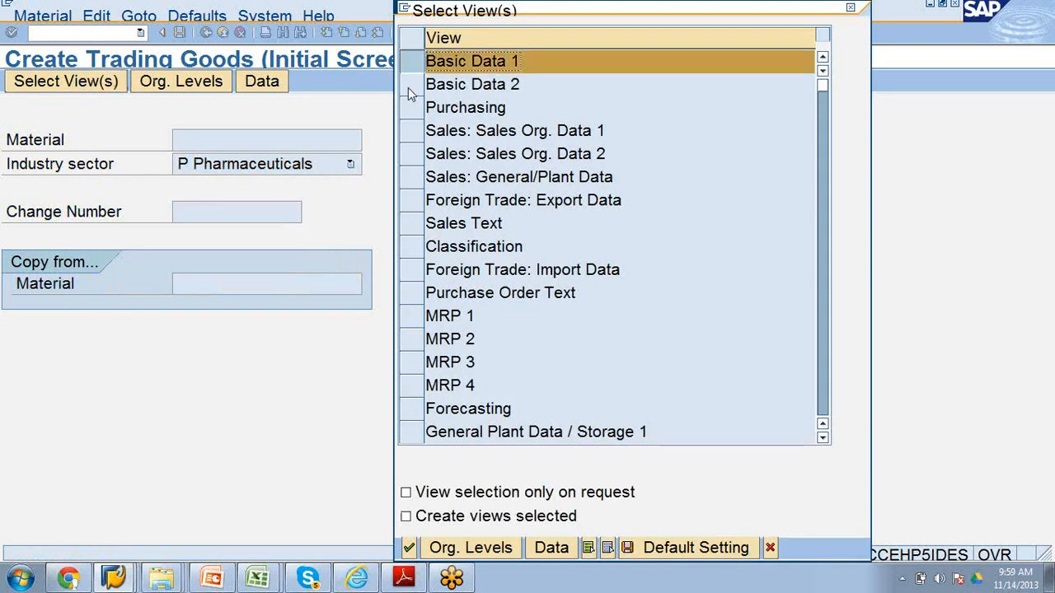
pyautogui.click(409, 86)
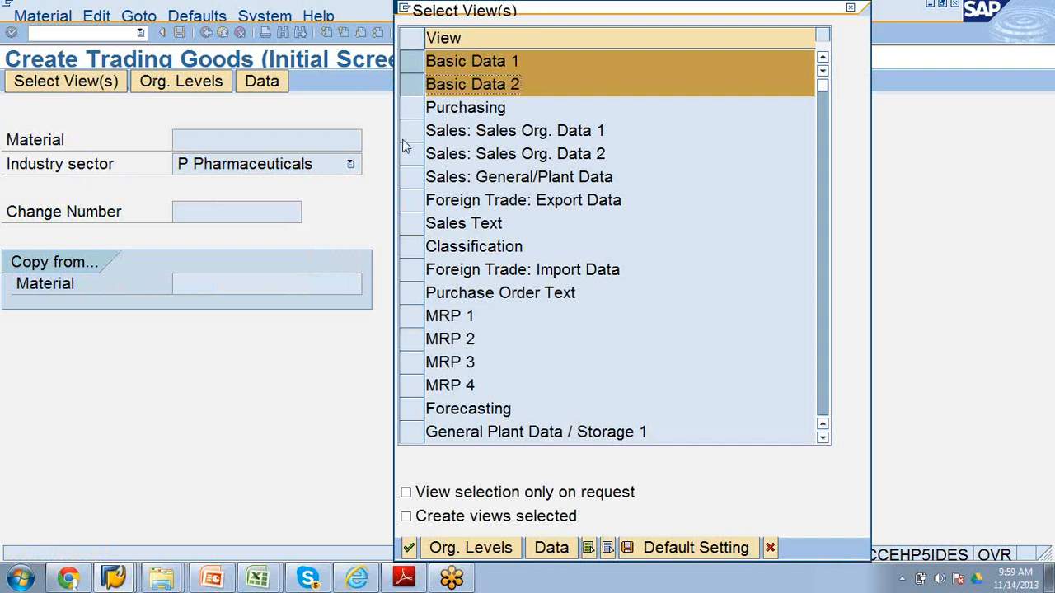
pyautogui.click(404, 139)
pyautogui.click(406, 155)
pyautogui.click(406, 178)
pyautogui.click(408, 225)
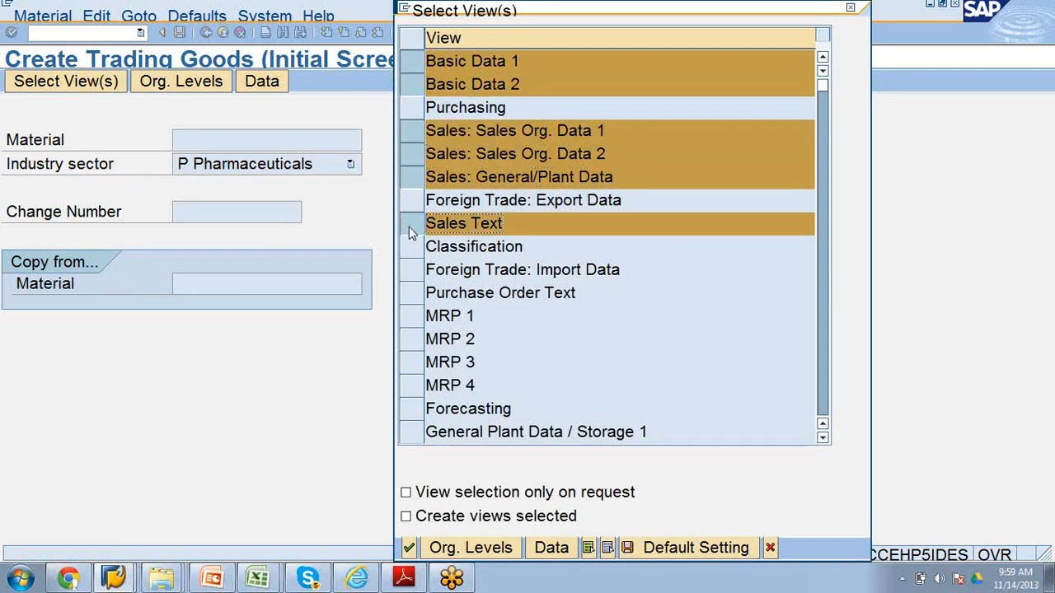
pyautogui.click(411, 320)
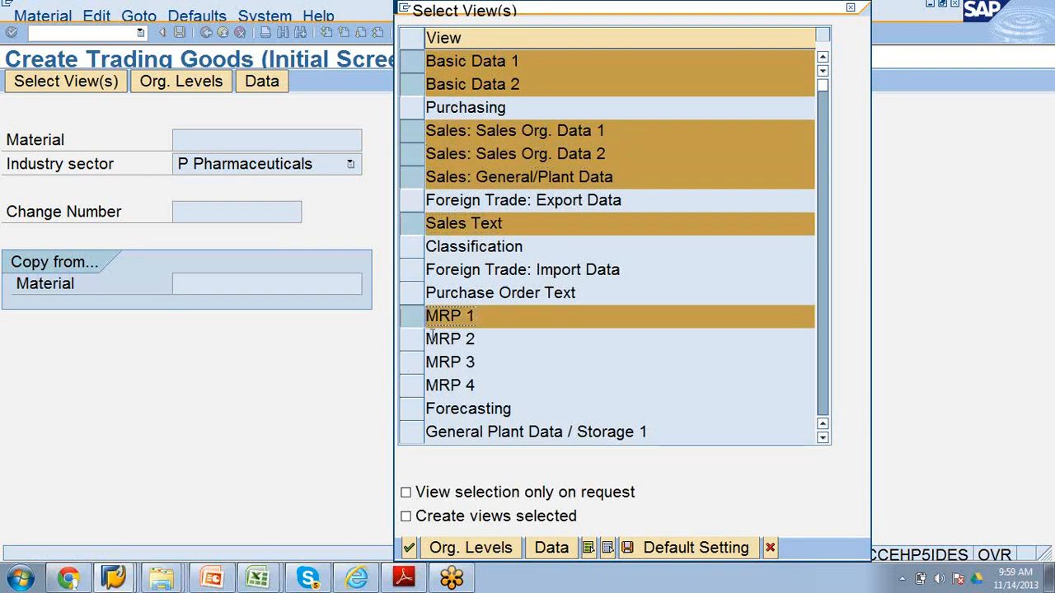
pyautogui.scroll(-1, 709, 371)
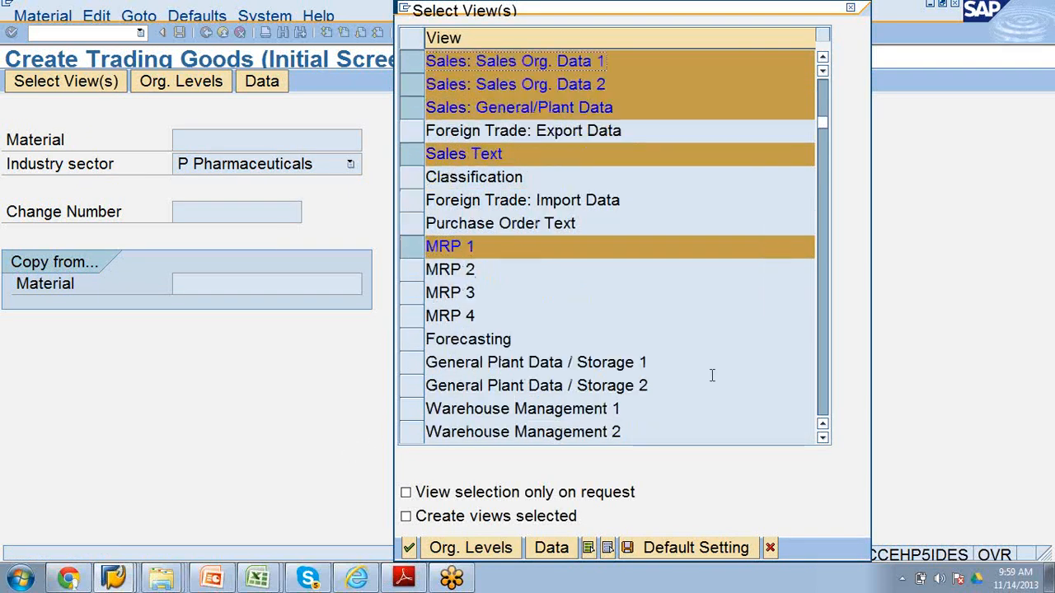
pyautogui.click(412, 548)
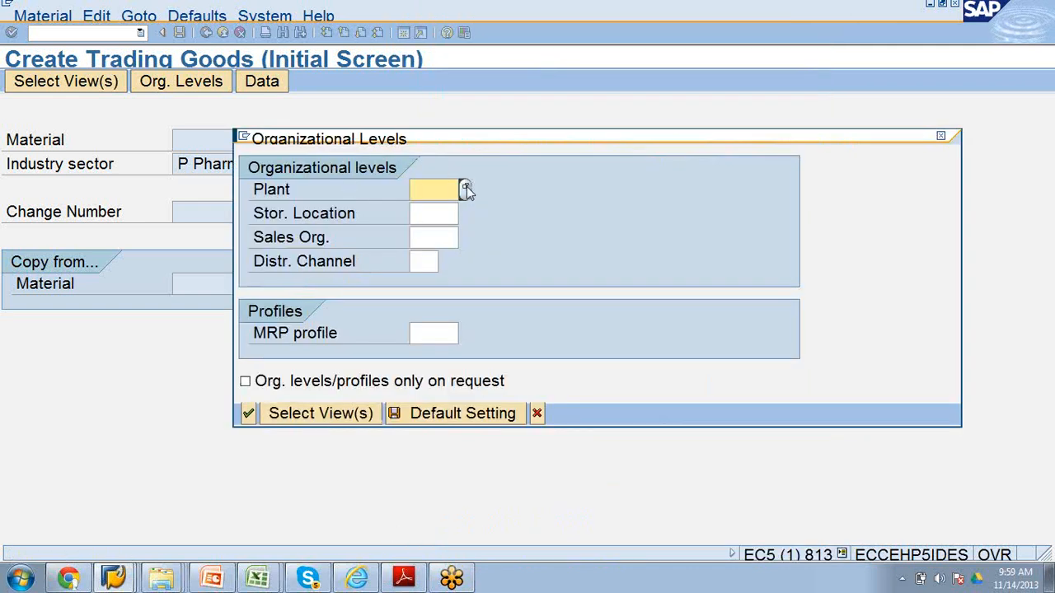
# Step: Set the organizational level's plant to 1000 Werk Hamburg from the possible entries
pyautogui.click(466, 190)
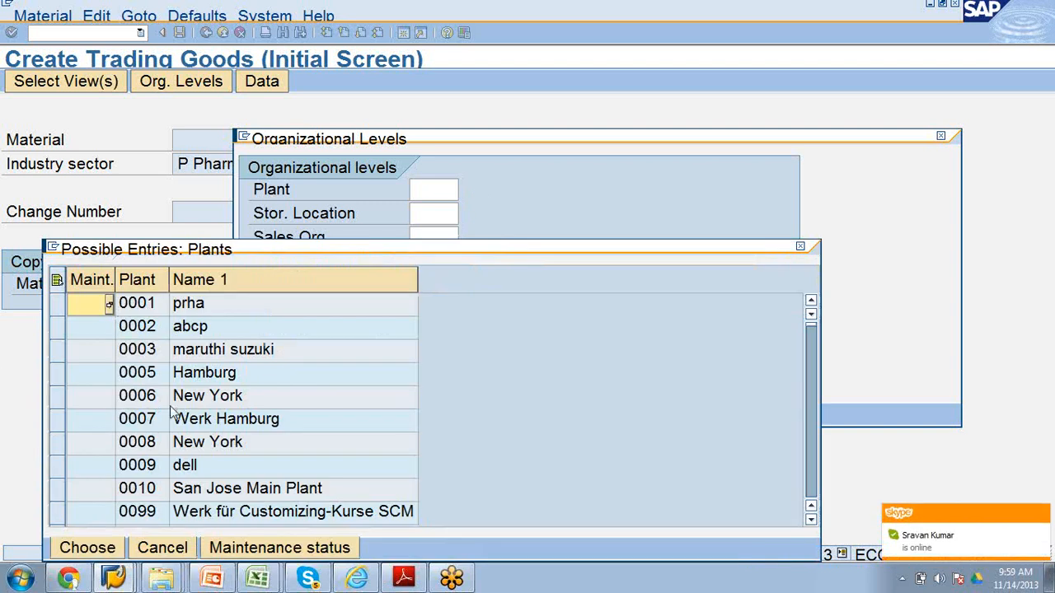
pyautogui.scroll(-4, 169, 414)
pyautogui.scroll(1, 132, 338)
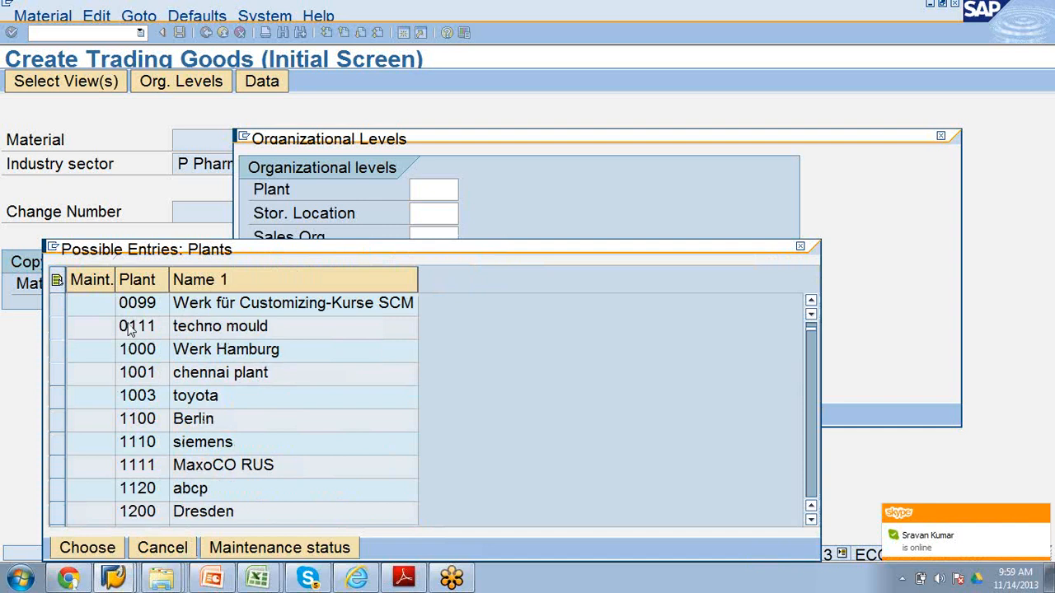
pyautogui.doubleClick(145, 353)
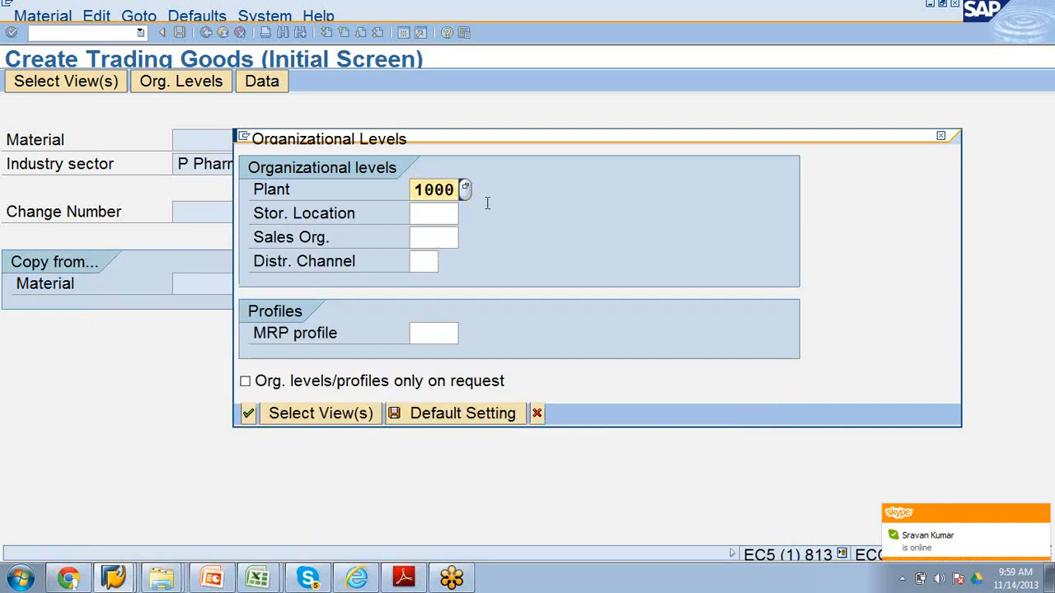
# Step: Choose storage location 0107 Central WM of plant 0007 from the possible storage locations
pyautogui.click(455, 212)
pyautogui.click(465, 214)
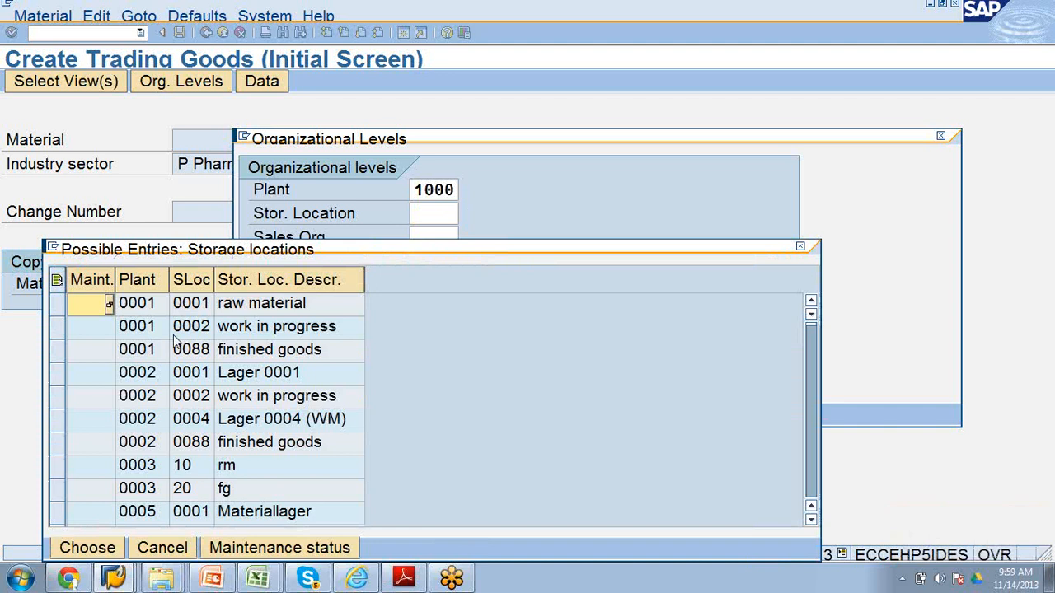
pyautogui.scroll(-20, 182, 416)
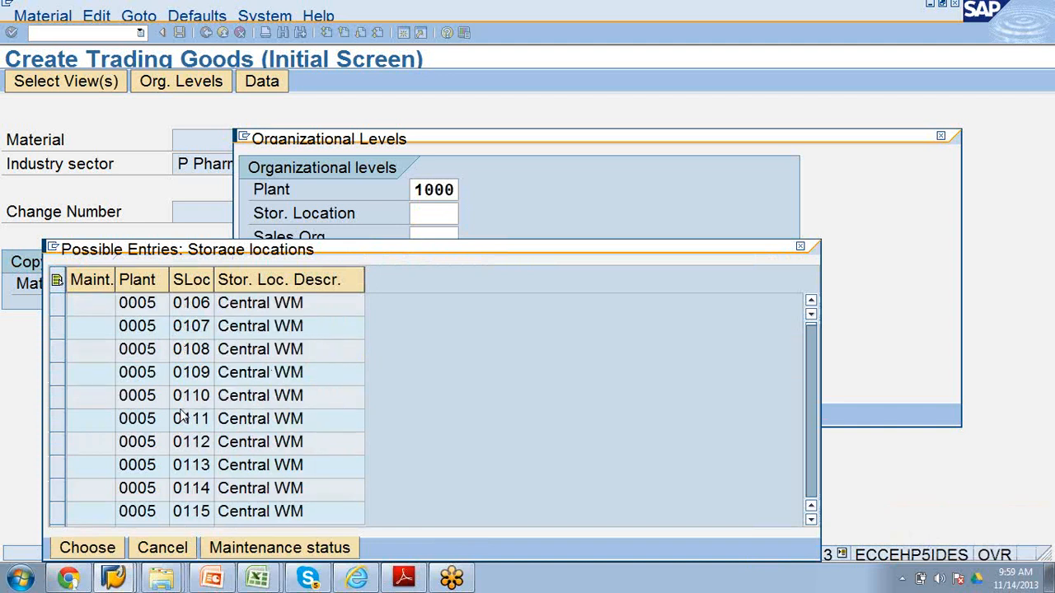
pyautogui.scroll(-20, 182, 417)
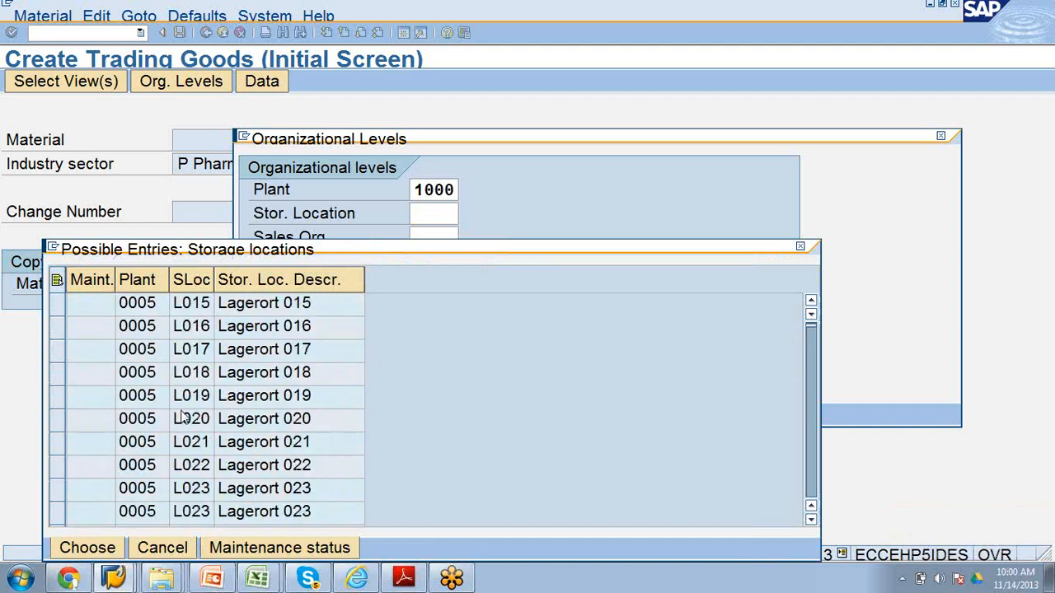
pyautogui.scroll(-20, 183, 416)
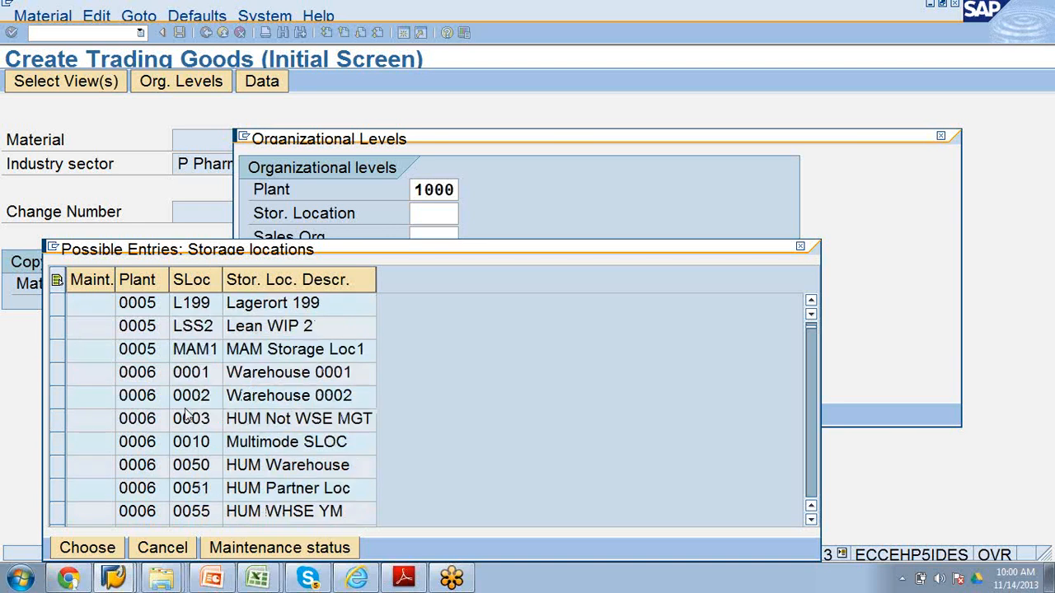
pyautogui.scroll(-6, 186, 421)
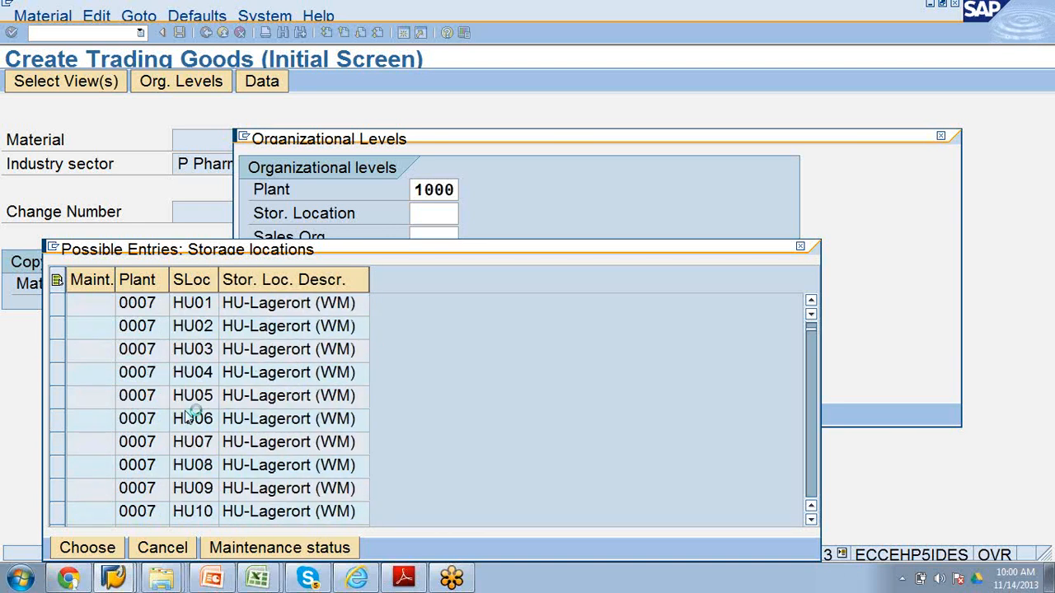
pyautogui.scroll(10, 119, 466)
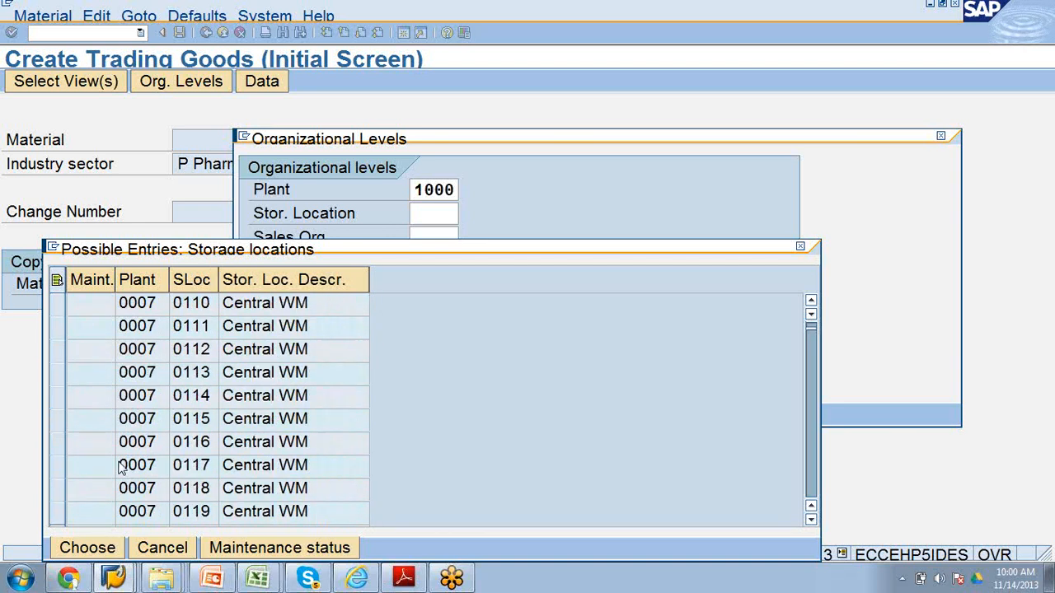
pyautogui.scroll(3, 120, 466)
pyautogui.scroll(-10, 119, 466)
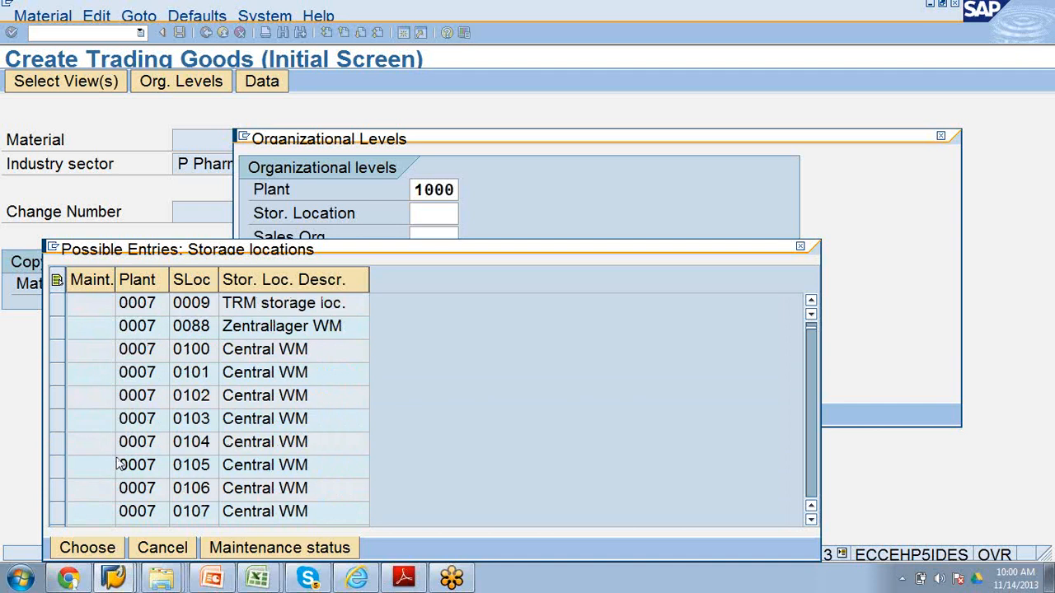
pyautogui.doubleClick(138, 310)
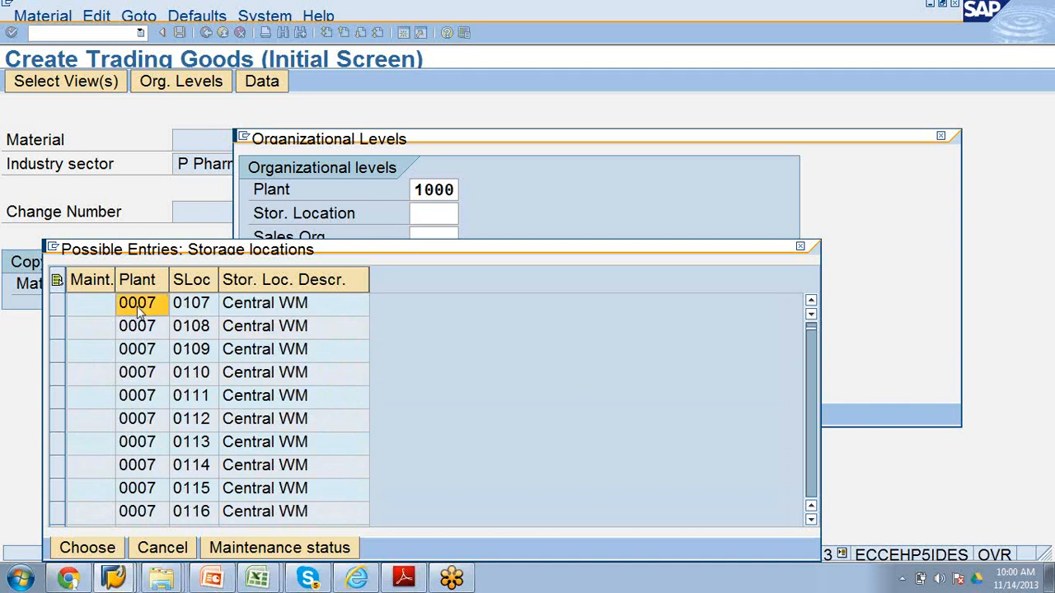
# Step: Choose sales organization 1000 Germany Frankfurt with distribution channel 10 Final customer sales from the possible entries
pyautogui.click(435, 237)
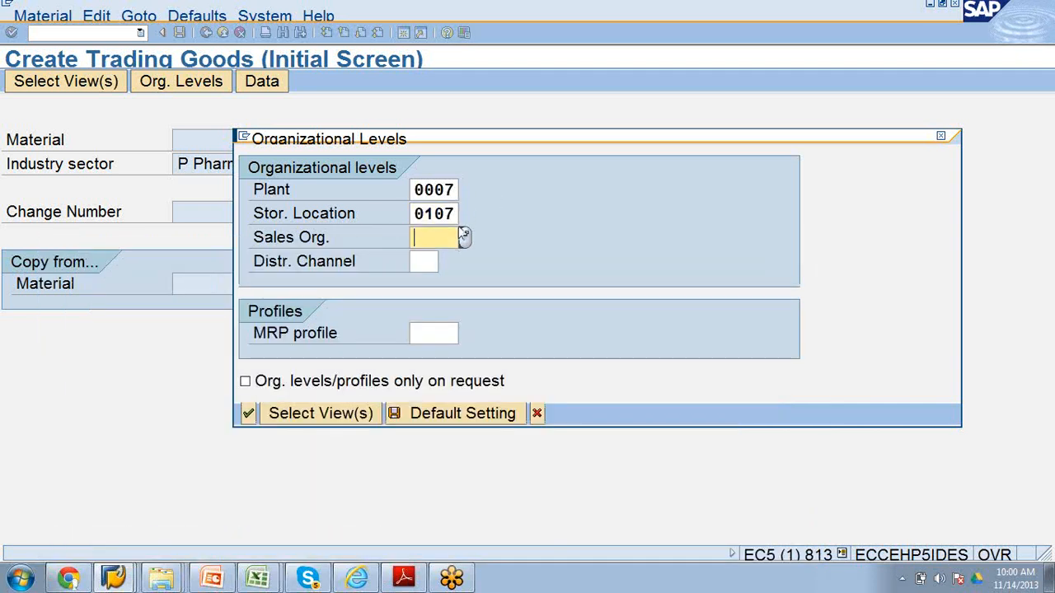
pyautogui.click(465, 237)
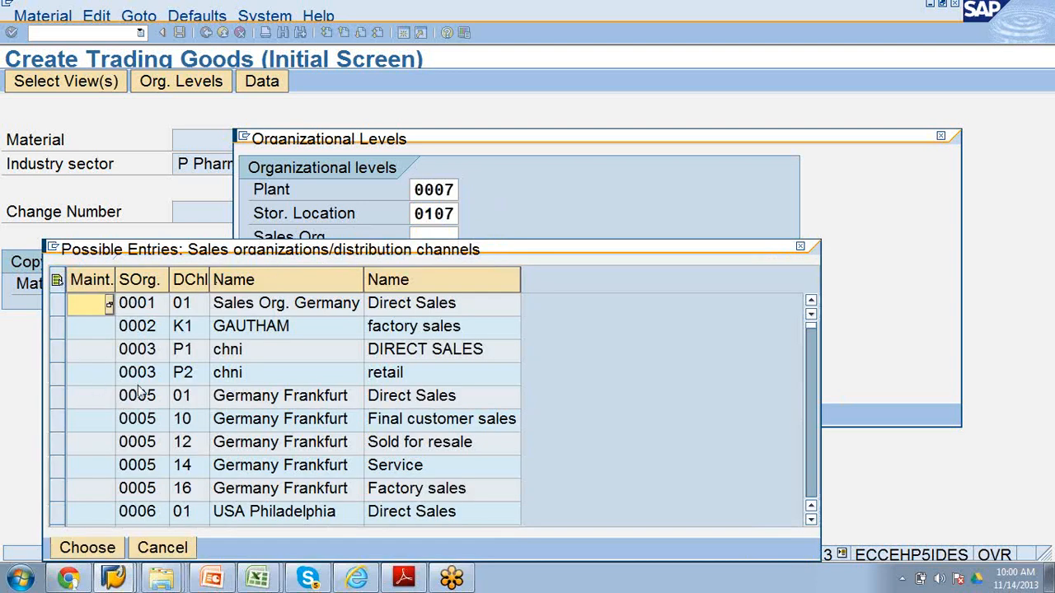
pyautogui.scroll(-3, 146, 342)
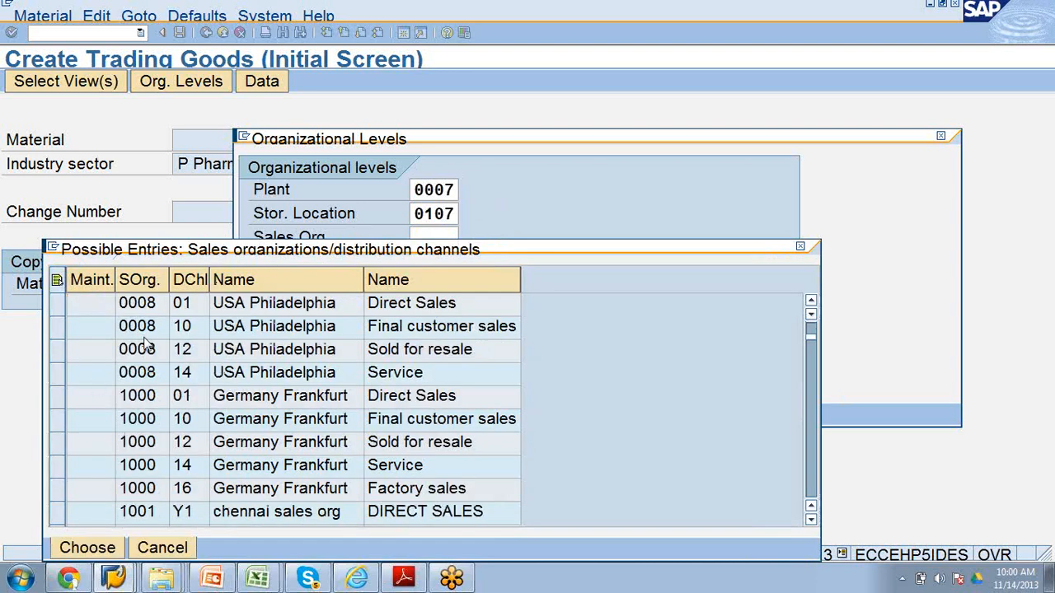
pyautogui.doubleClick(136, 417)
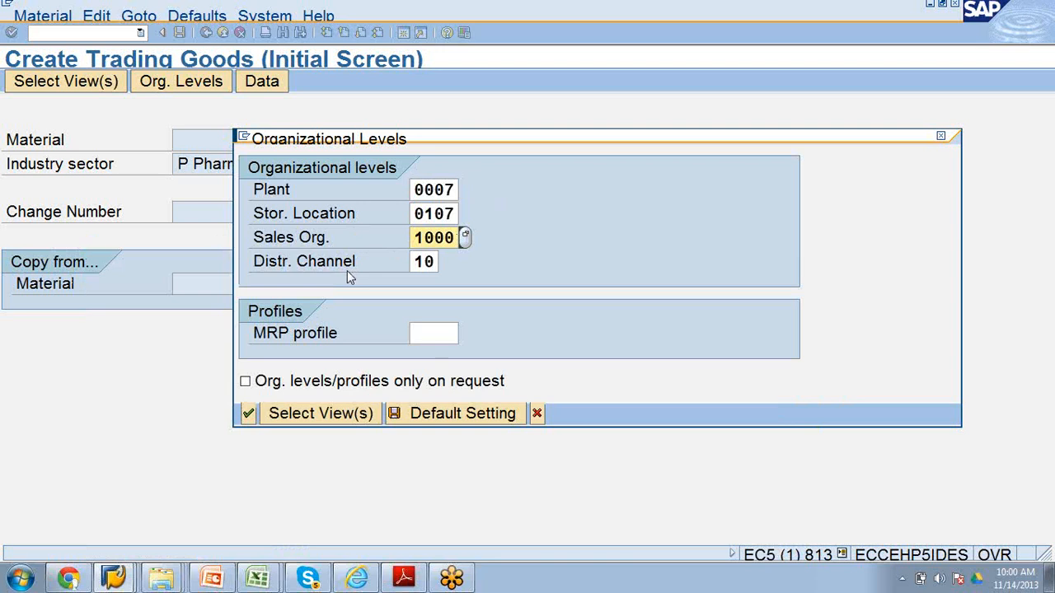
# Step: Set the MRP profile to VV01 Forecast based planning from the list of available profiles
pyautogui.click(434, 330)
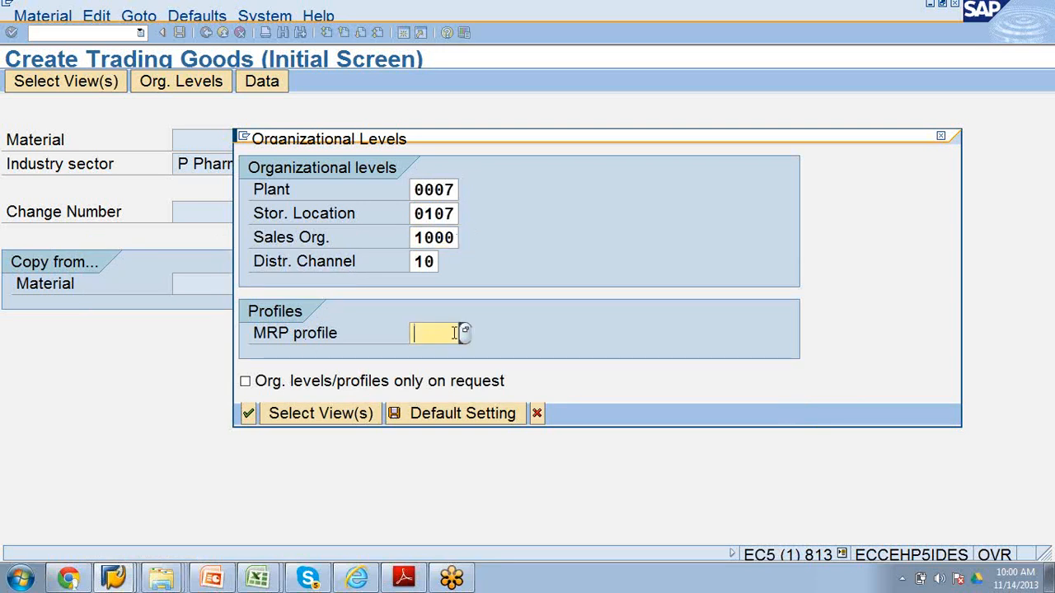
pyautogui.click(466, 333)
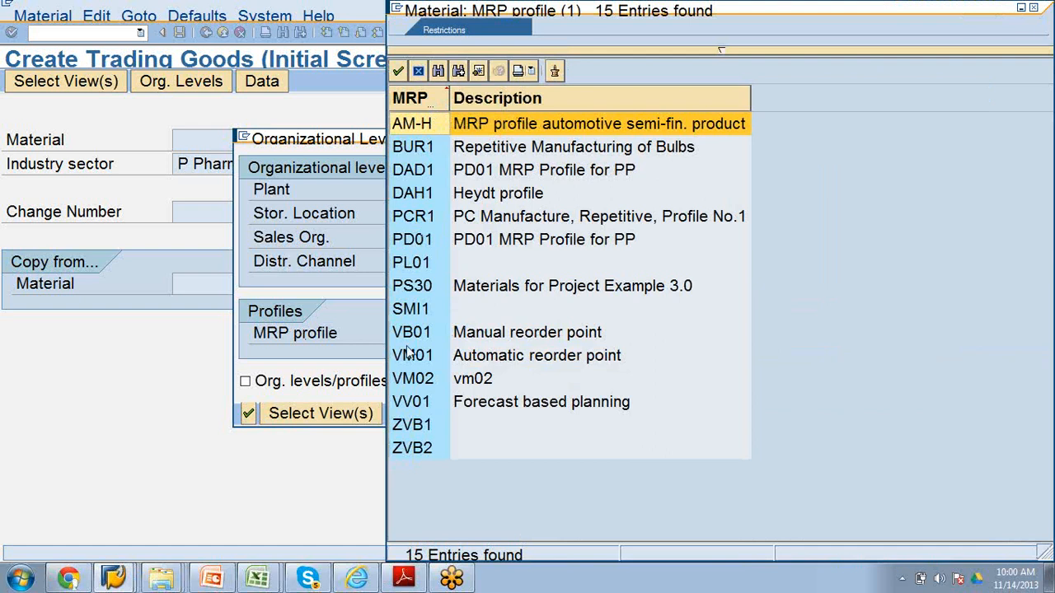
pyautogui.doubleClick(429, 402)
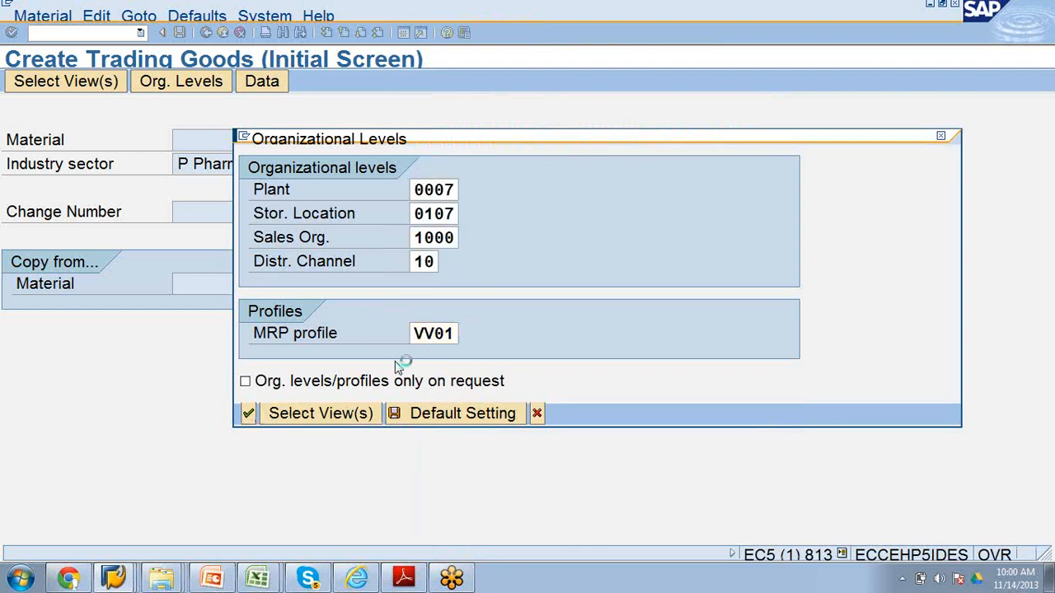
# Step: Read the field help for the MRP profile, highlight the words "MRP parameters" and close the help
pyautogui.press('F1')
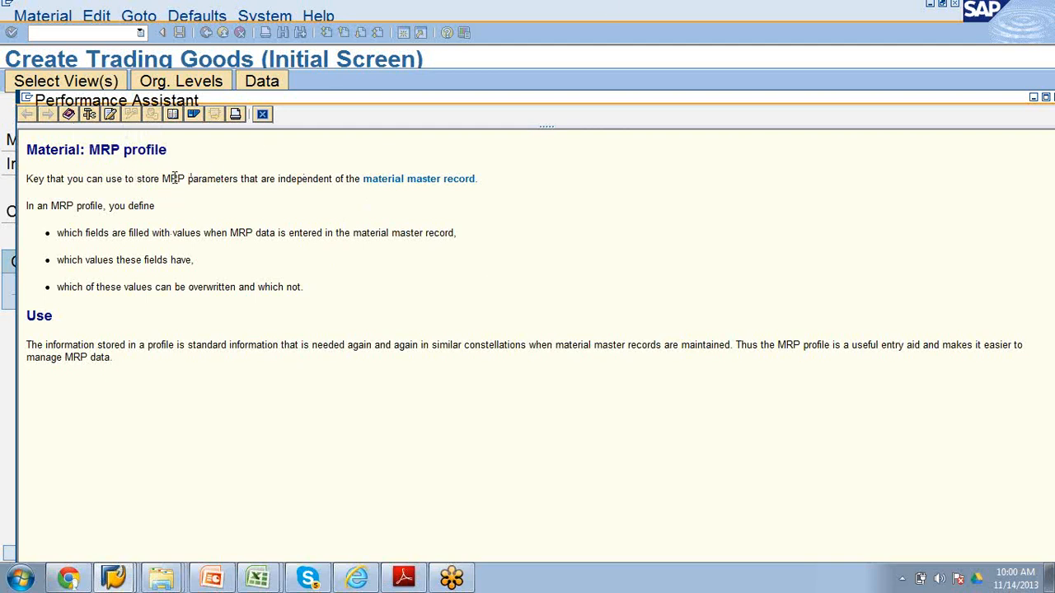
pyautogui.moveTo(162, 179); pyautogui.dragTo(237, 179)
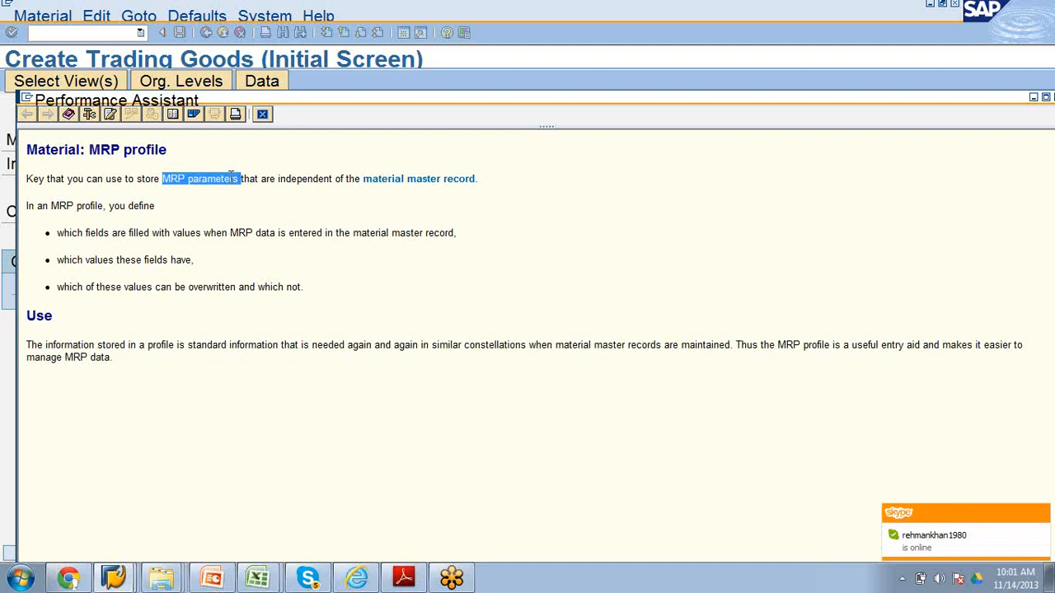
pyautogui.click(262, 115)
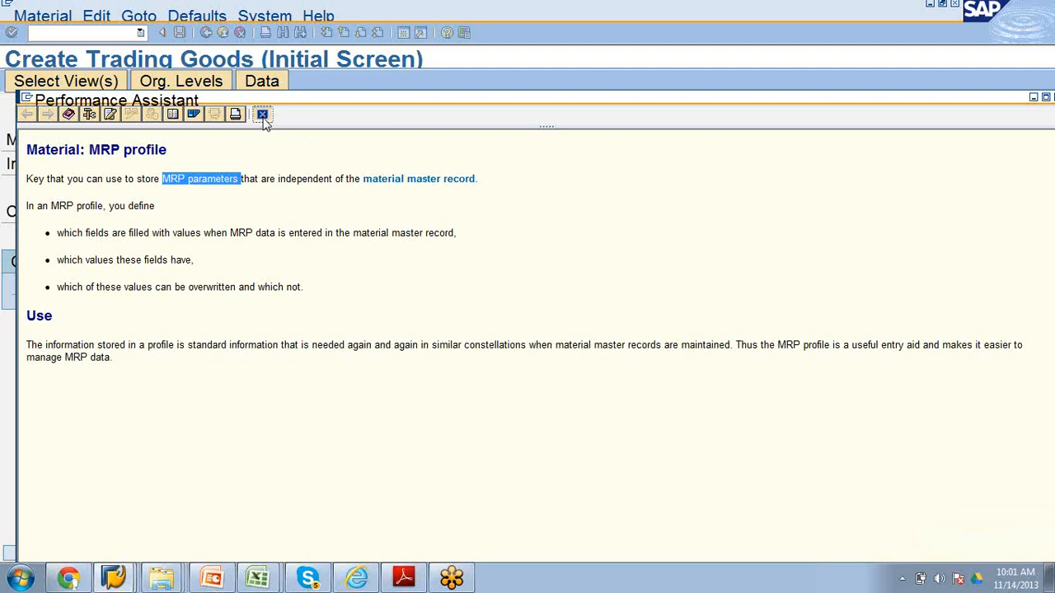
pyautogui.click(262, 115)
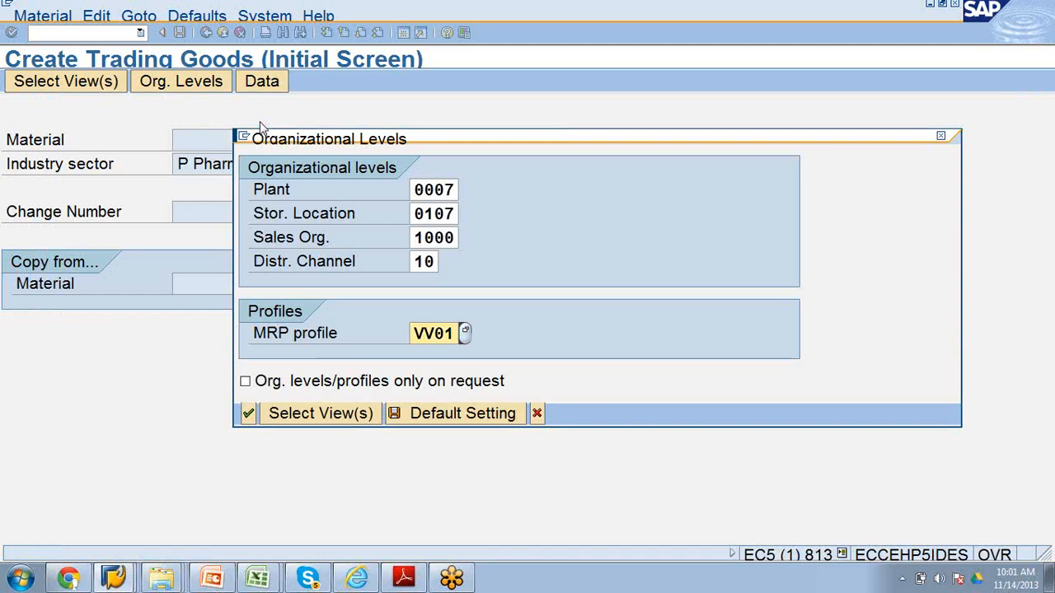
# Step: Confirm the organizational levels and enter "Trading goods test" as the material description in Basic data 1
pyautogui.click(247, 413)
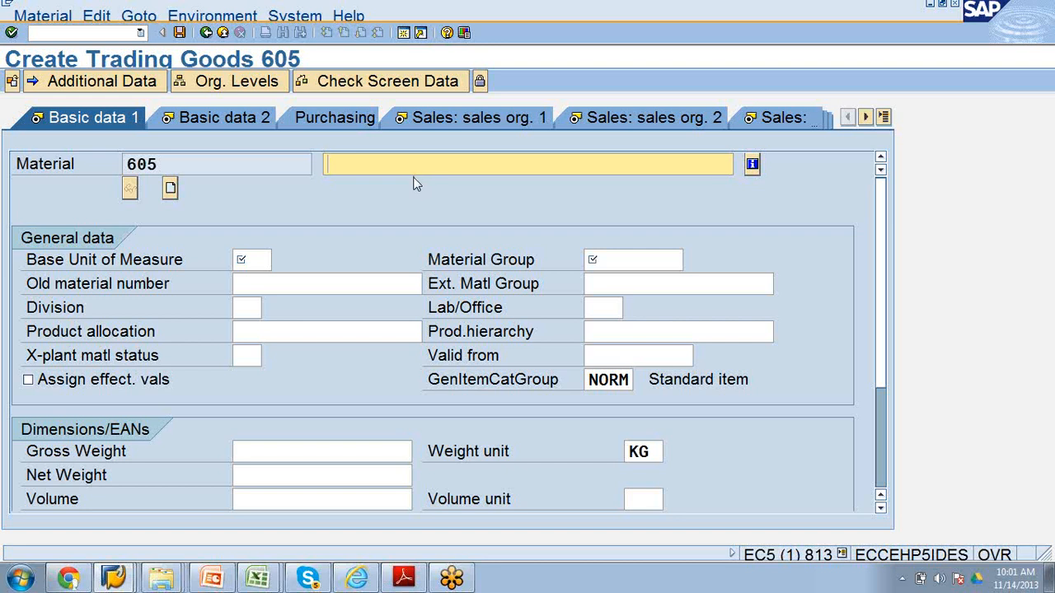
pyautogui.write('Ta')
pyautogui.write('ading ')
pyautogui.write('go')
pyautogui.write('s ex')
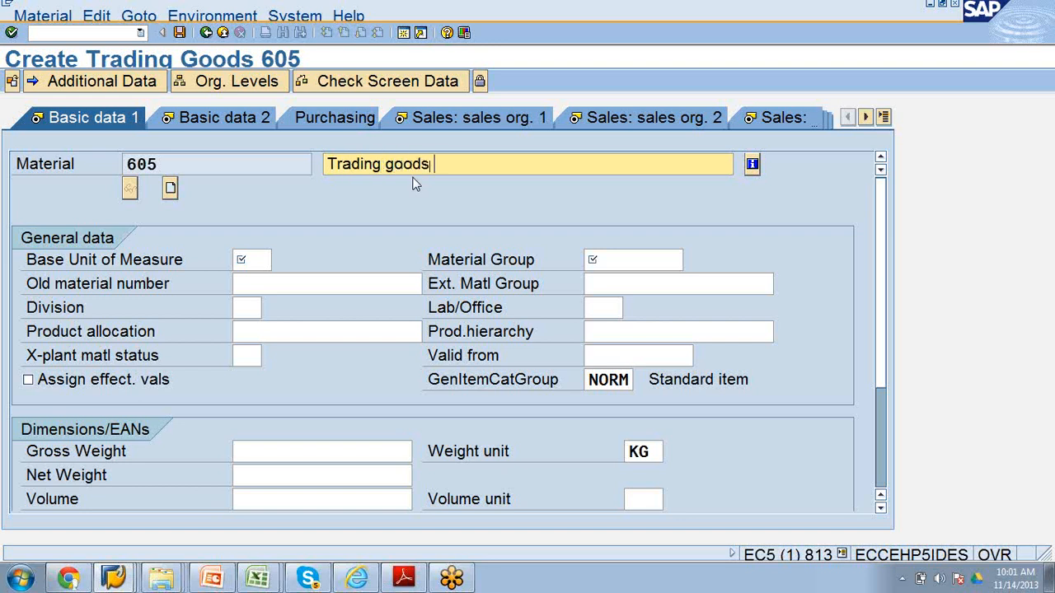
pyautogui.press('BackSpace')
pyautogui.press('BackSpace')
pyautogui.write('test')
# Step: Set the base unit of measure to EA (Each) from the list of measurement units
pyautogui.click(257, 263)
pyautogui.click(275, 260)
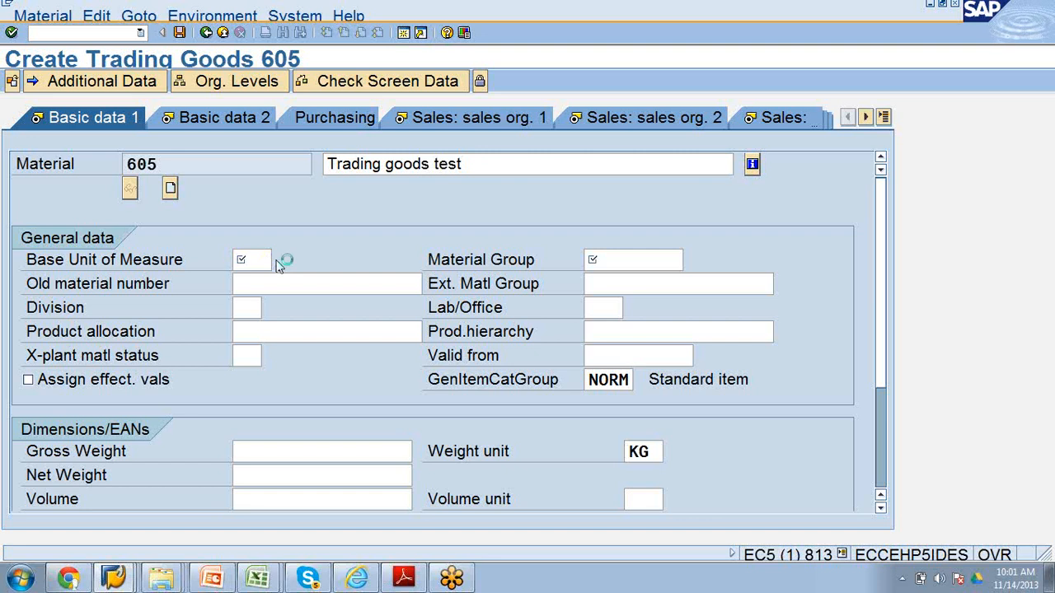
pyautogui.scroll(-8, 234, 318)
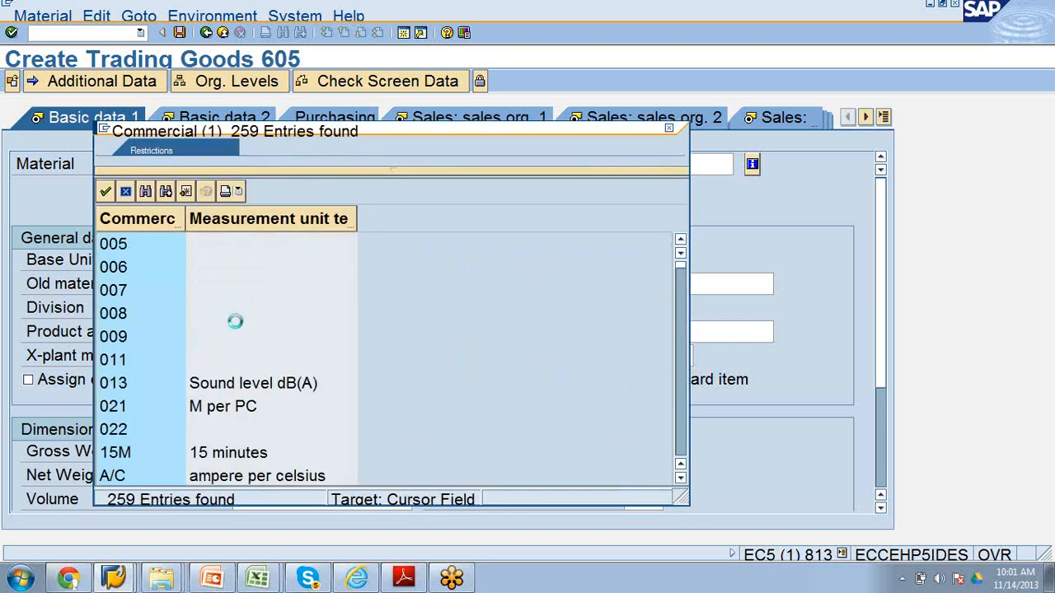
pyautogui.scroll(-8, 236, 324)
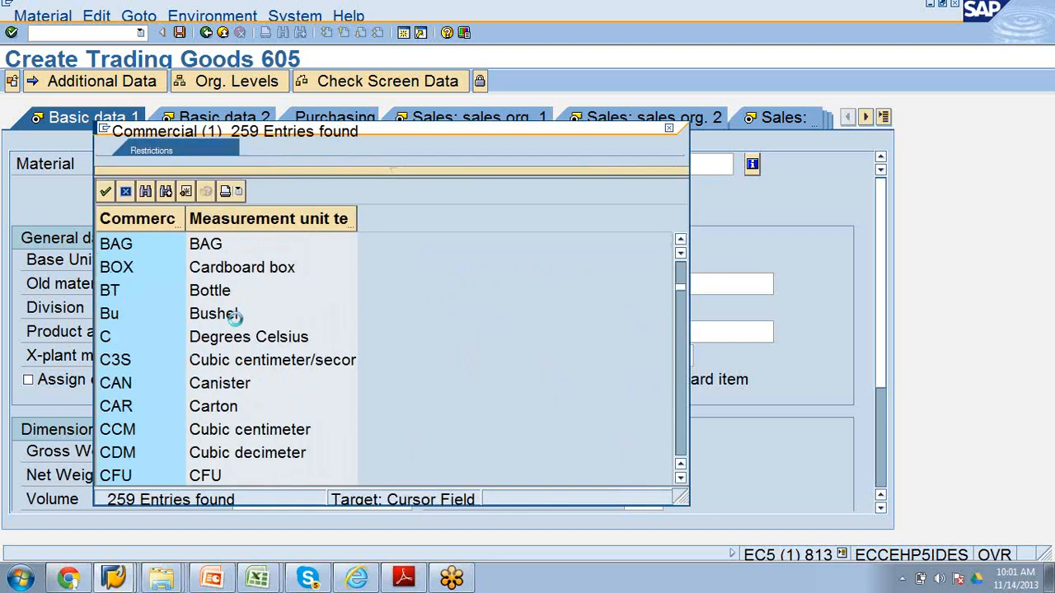
pyautogui.scroll(-3, 210, 412)
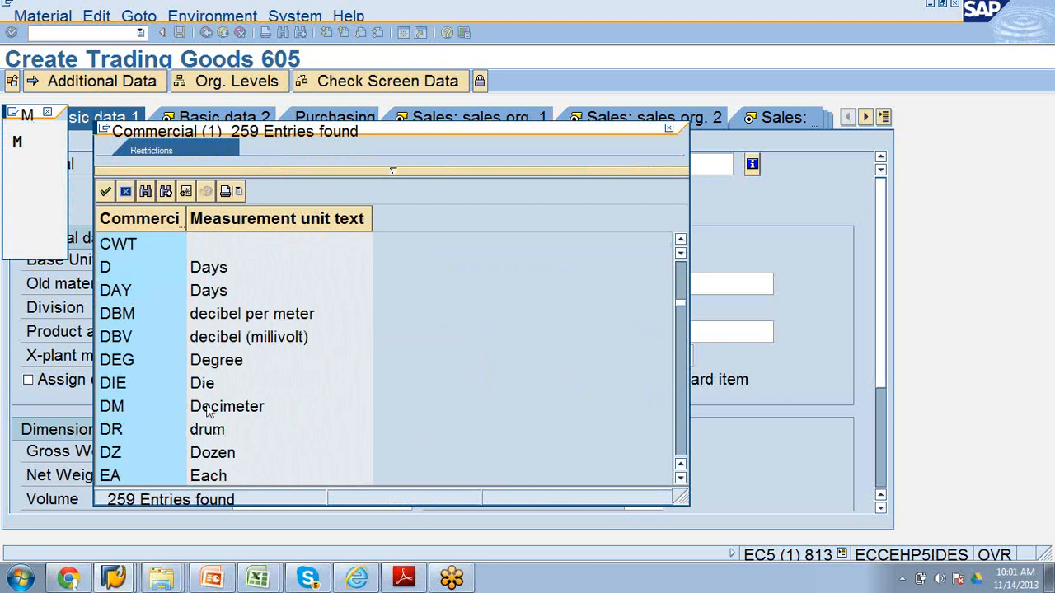
pyautogui.scroll(-3, 210, 412)
pyautogui.doubleClick(170, 270)
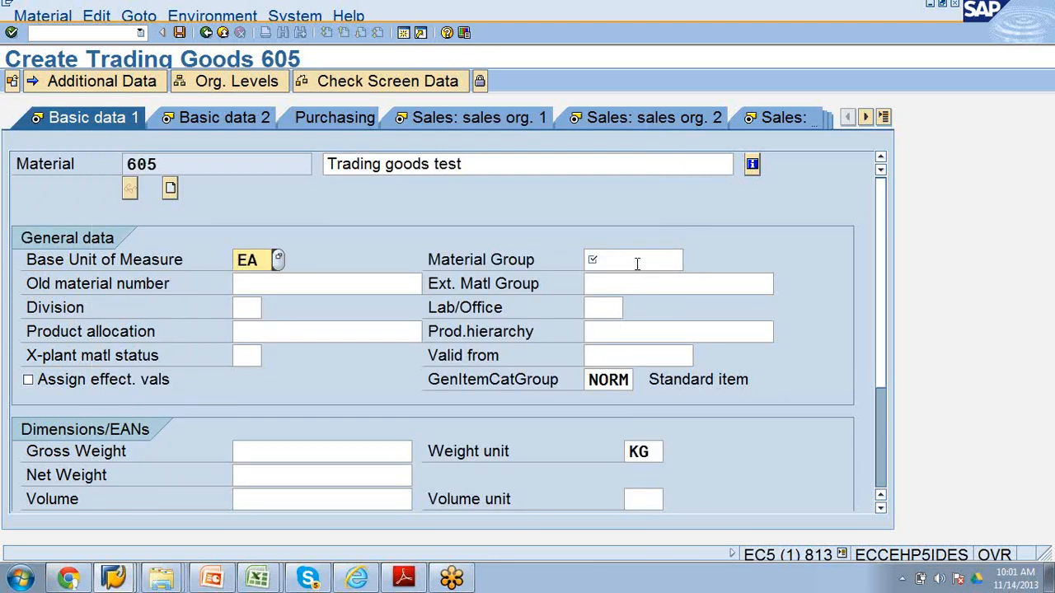
pyautogui.click(639, 263)
pyautogui.moveTo(411, 164); pyautogui.dragTo(430, 164)
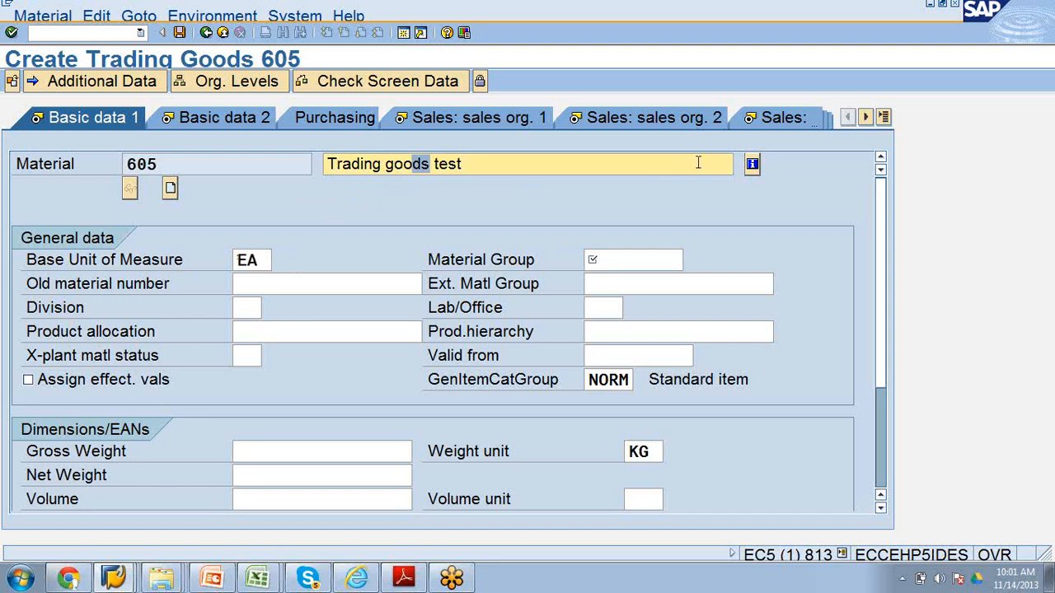
# Step: Open the possible entries for the Material Group of material 605 and look through the codes and descriptions for a suitable group
pyautogui.click(659, 260)
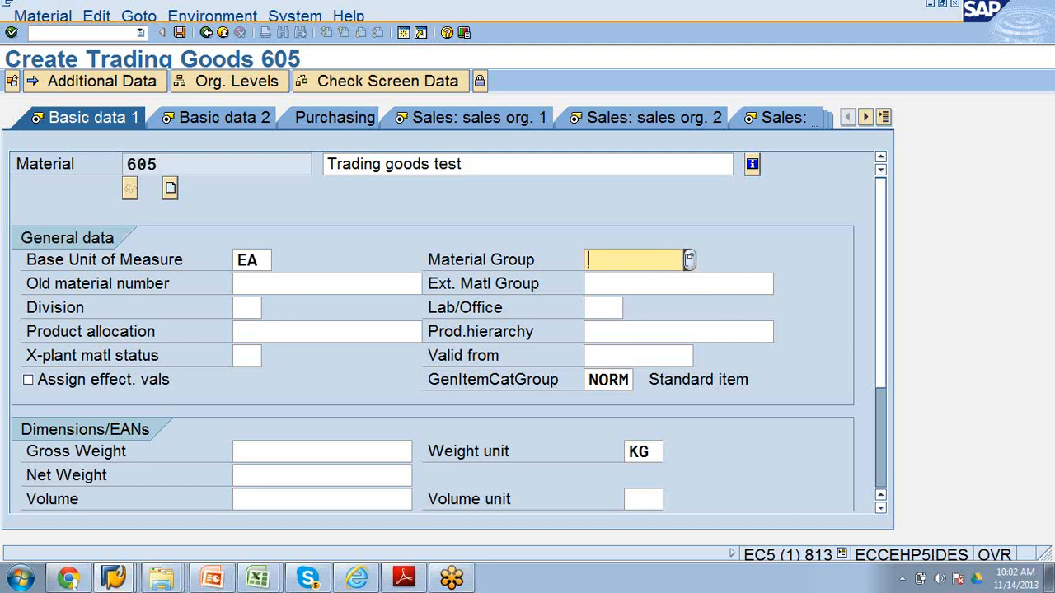
pyautogui.click(689, 261)
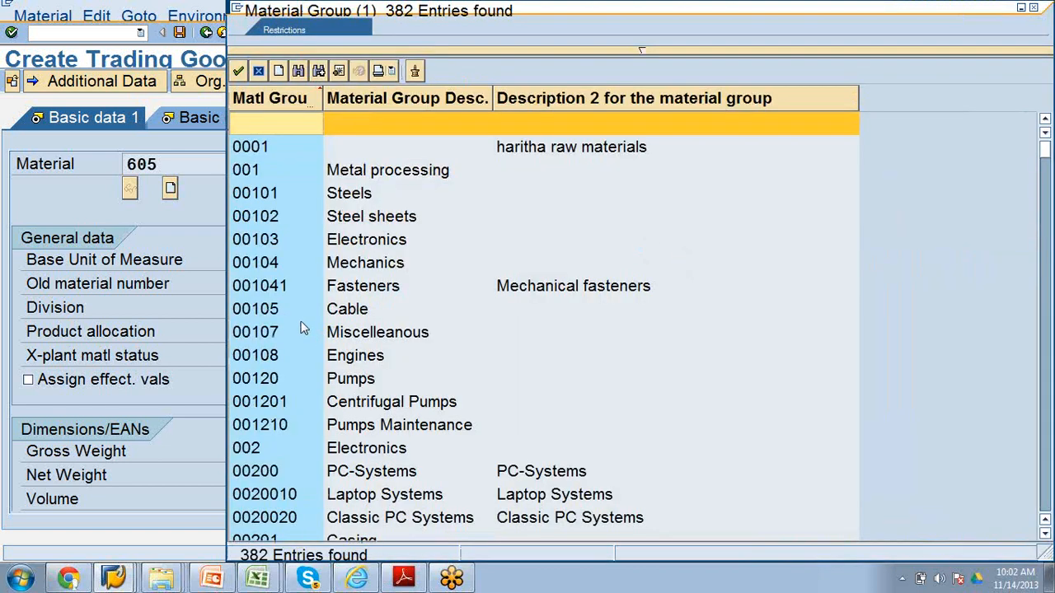
pyautogui.scroll(-4, 306, 302)
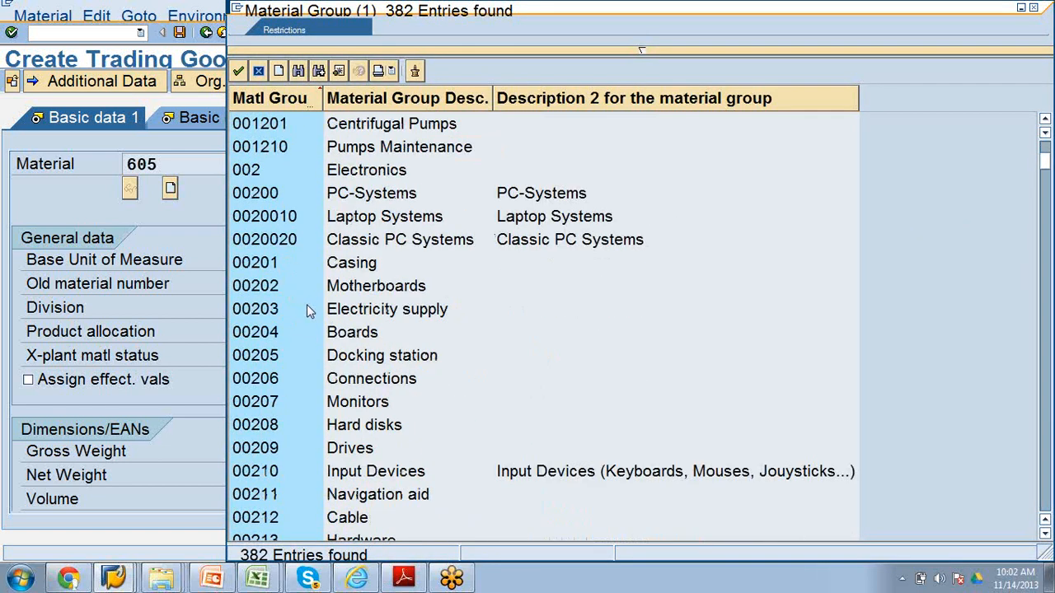
pyautogui.scroll(4, 307, 304)
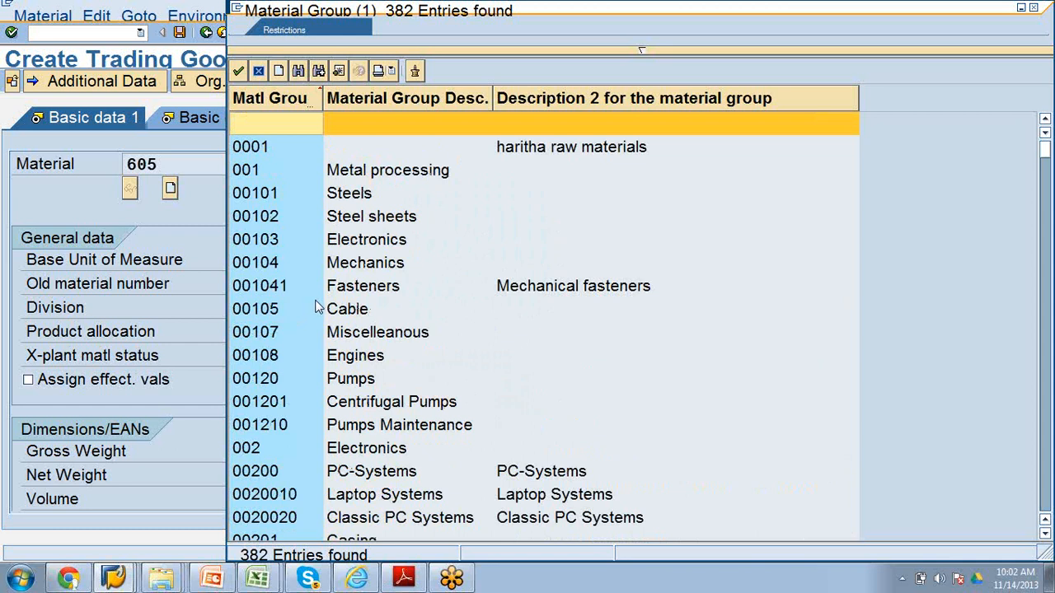
pyautogui.scroll(-6, 317, 306)
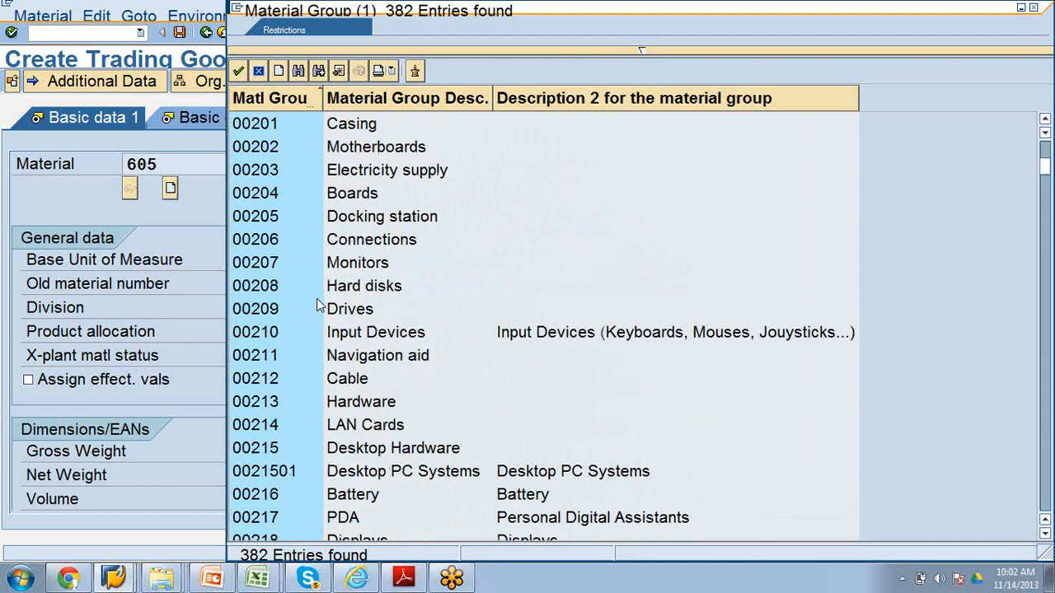
pyautogui.scroll(-6, 318, 307)
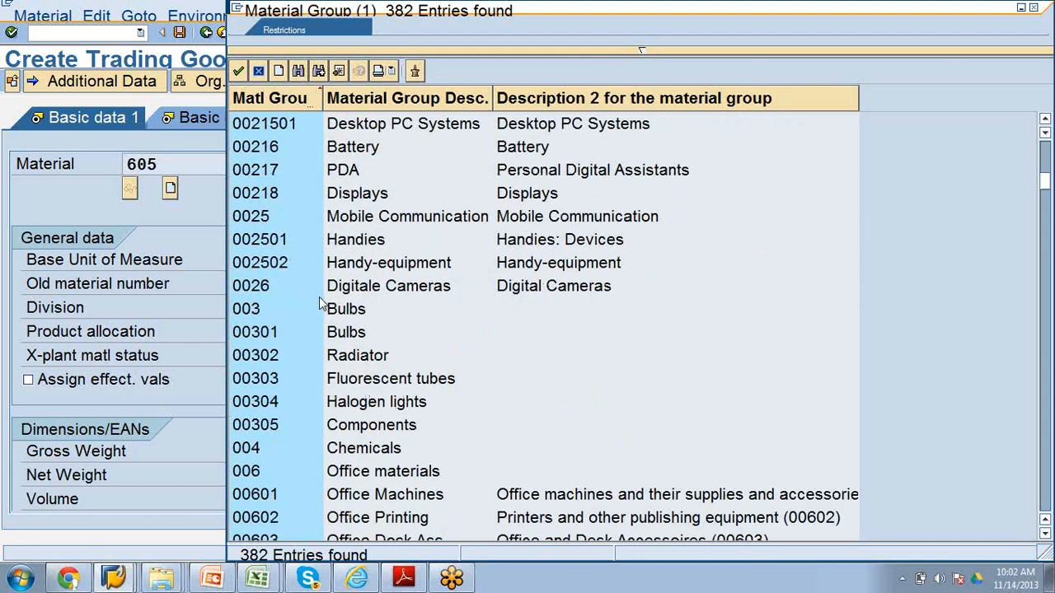
pyautogui.scroll(-2, 319, 305)
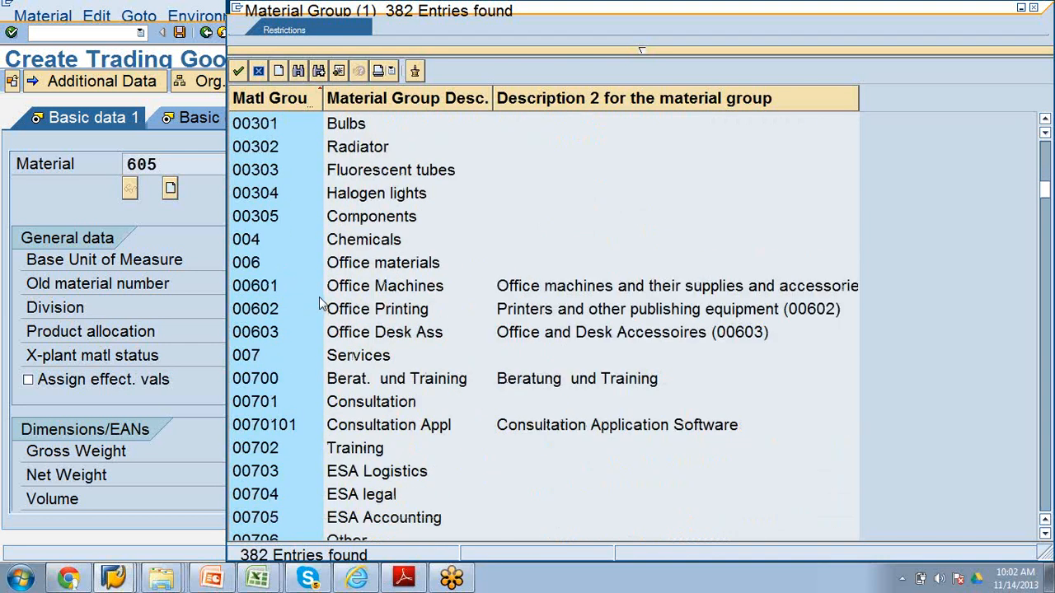
pyautogui.scroll(-11, 319, 305)
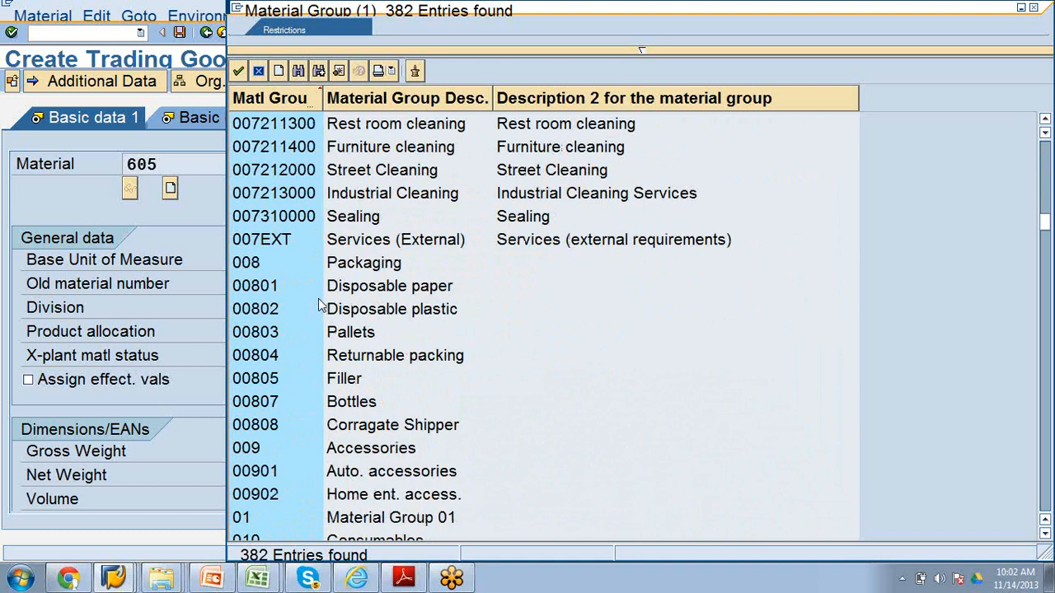
pyautogui.scroll(-7, 319, 305)
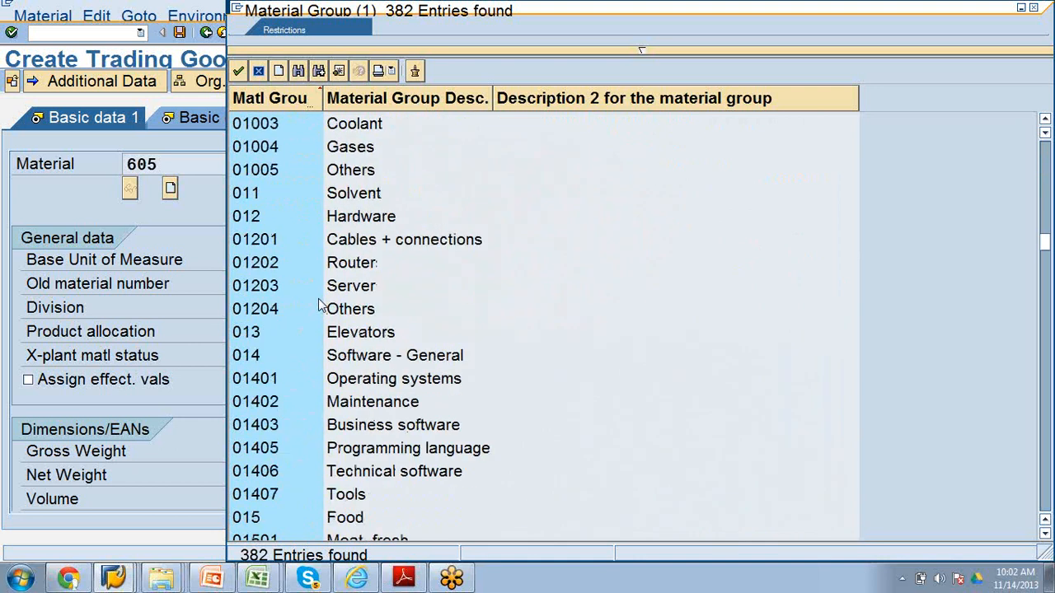
pyautogui.scroll(-2, 319, 305)
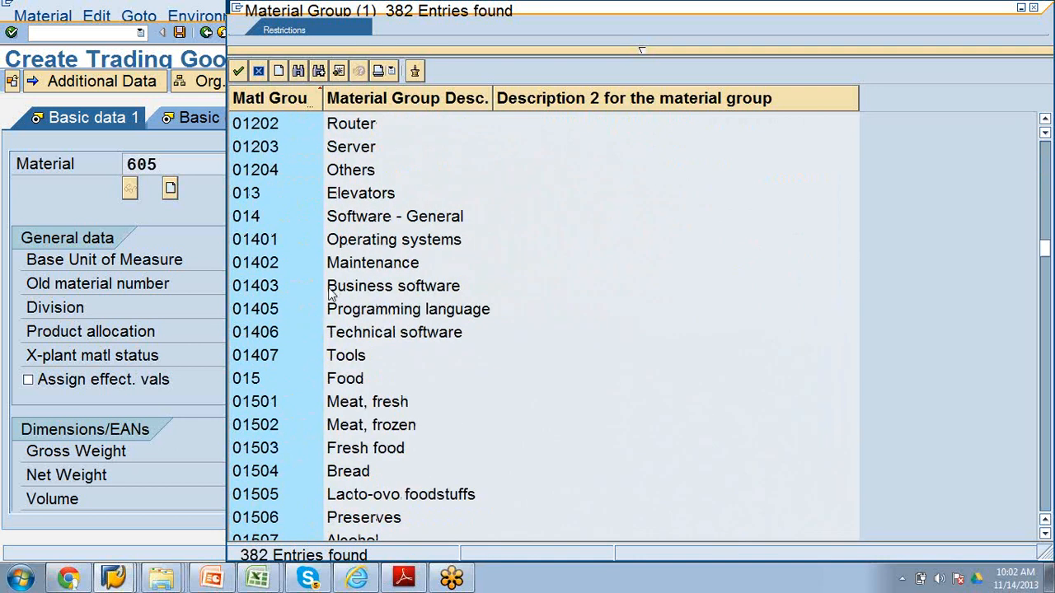
pyautogui.scroll(-3, 327, 303)
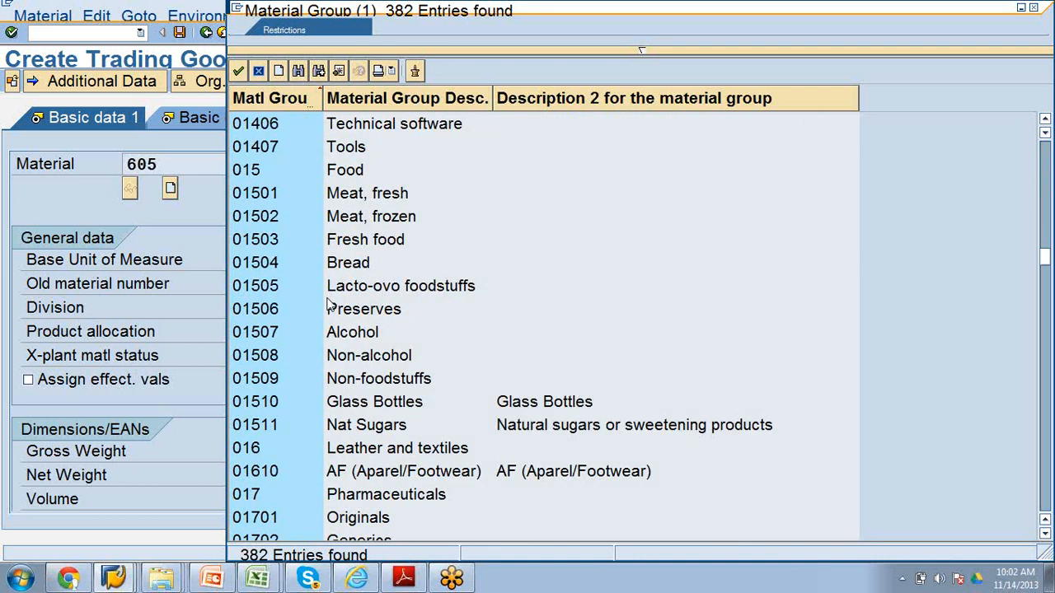
pyautogui.scroll(-3, 328, 305)
pyautogui.scroll(-3, 328, 305)
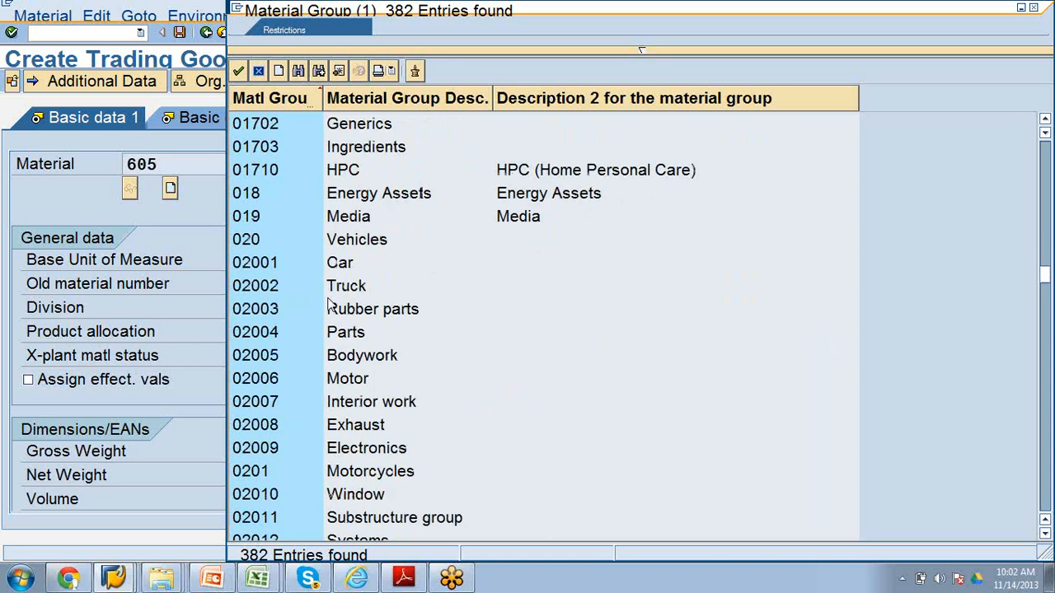
pyautogui.scroll(-2, 328, 305)
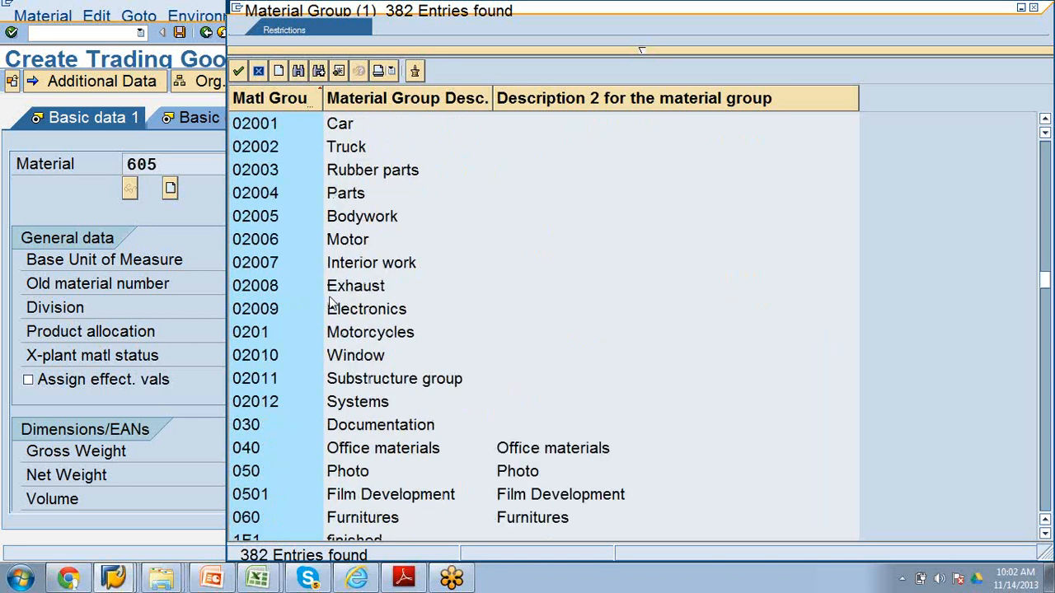
pyautogui.scroll(-4, 328, 305)
pyautogui.scroll(-3, 328, 305)
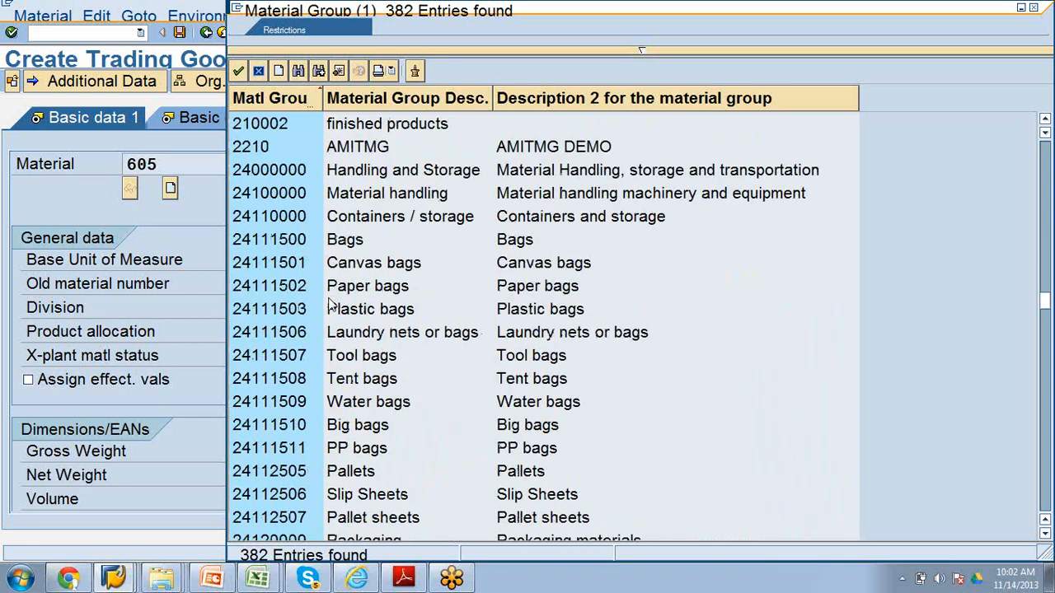
pyautogui.scroll(-3, 328, 305)
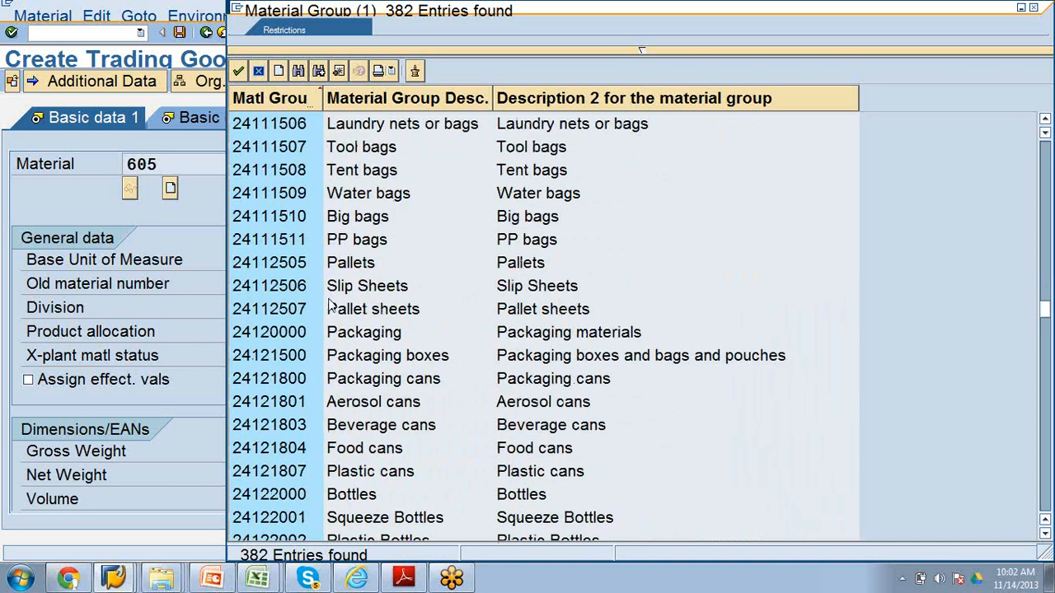
pyautogui.scroll(-3, 328, 305)
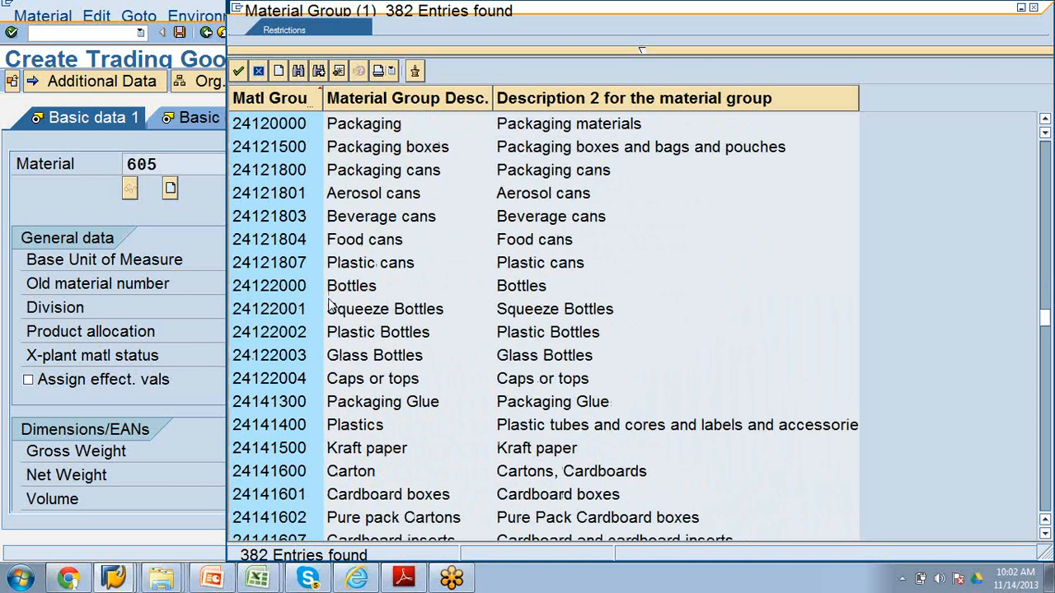
pyautogui.scroll(-5, 328, 305)
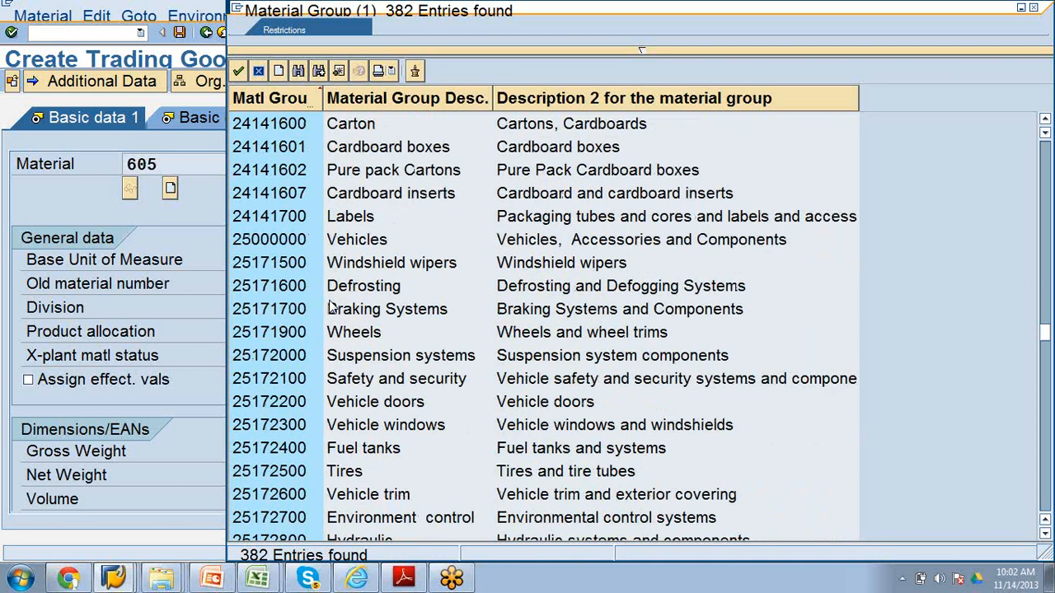
pyautogui.scroll(-4, 328, 305)
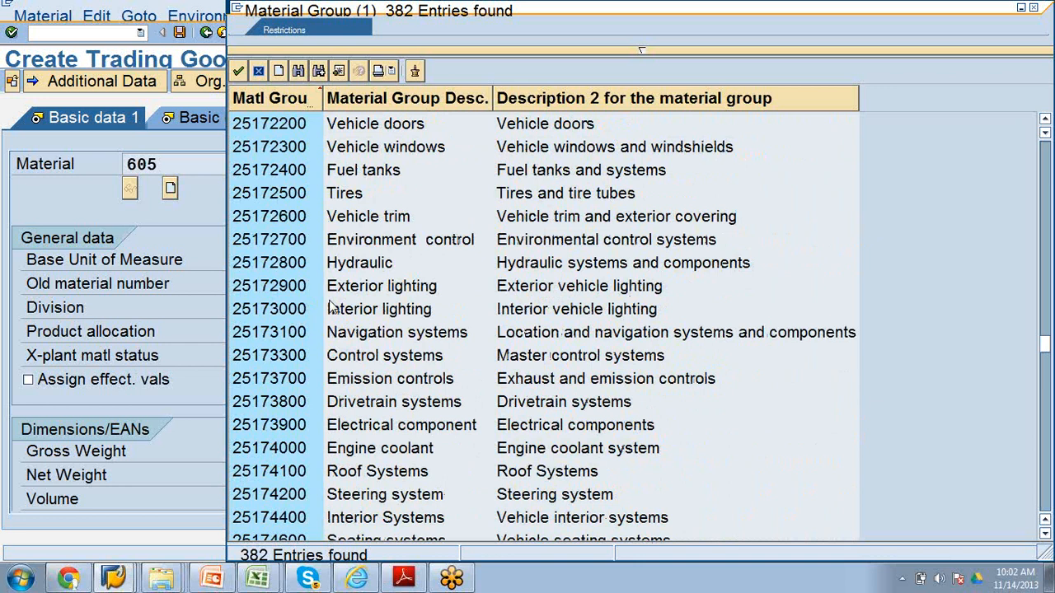
pyautogui.scroll(-7, 328, 305)
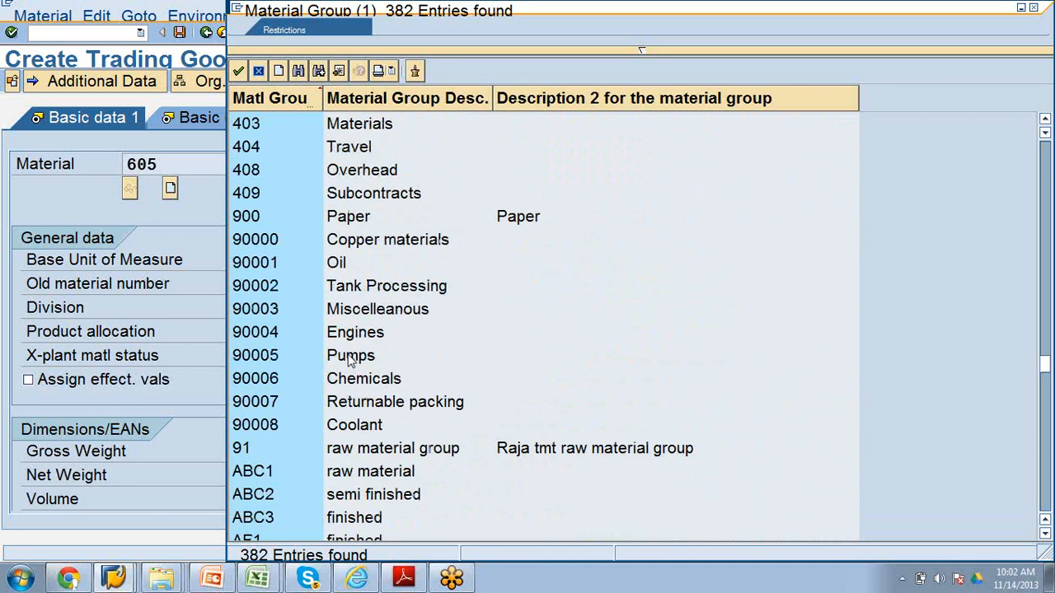
pyautogui.scroll(-4, 328, 377)
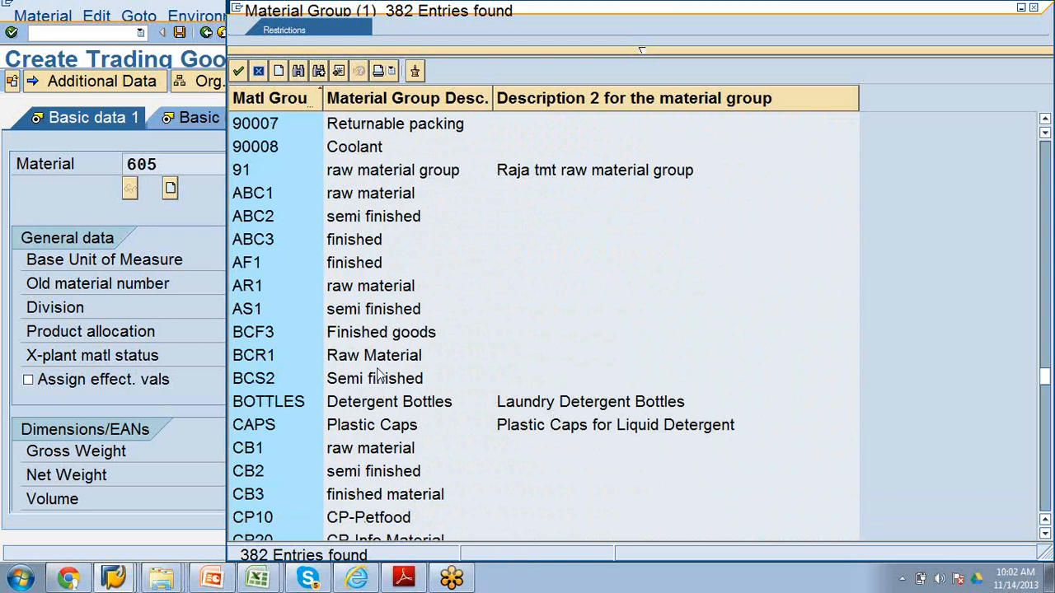
pyautogui.scroll(-6, 380, 375)
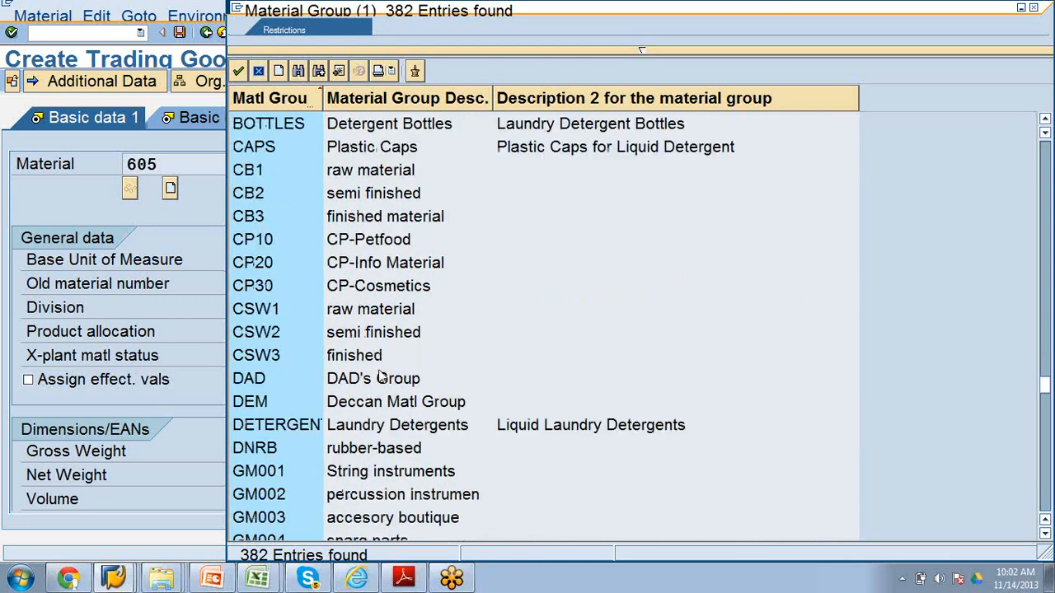
pyautogui.scroll(-4, 379, 375)
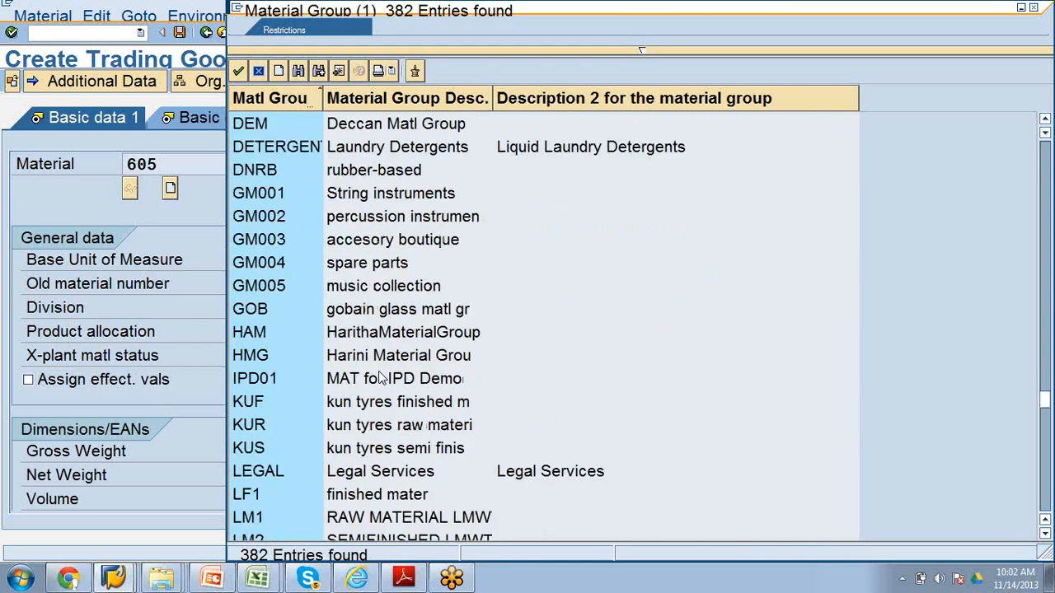
pyautogui.scroll(-4, 380, 375)
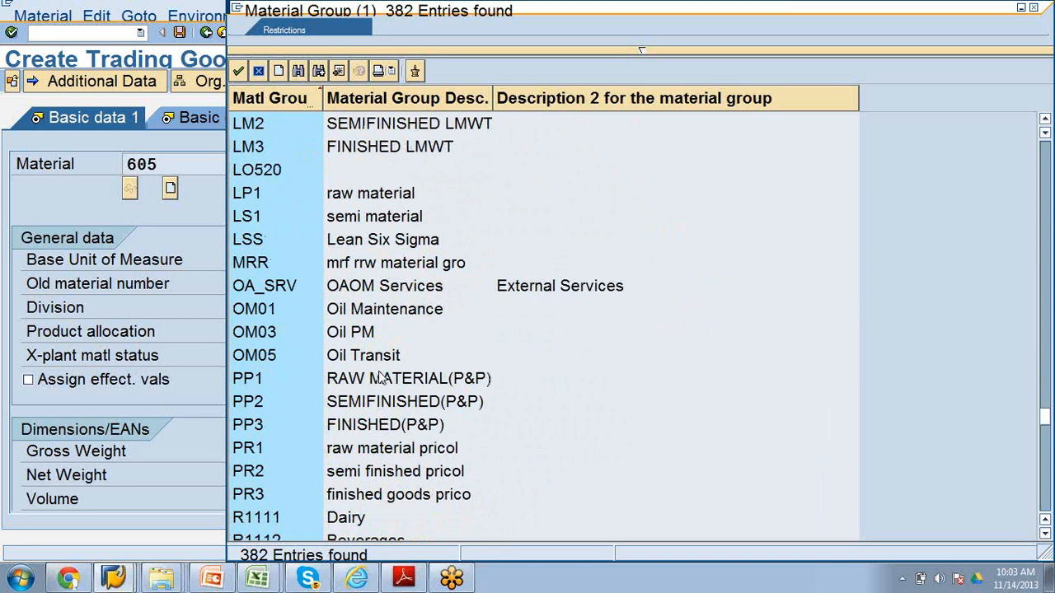
pyautogui.scroll(-4, 380, 375)
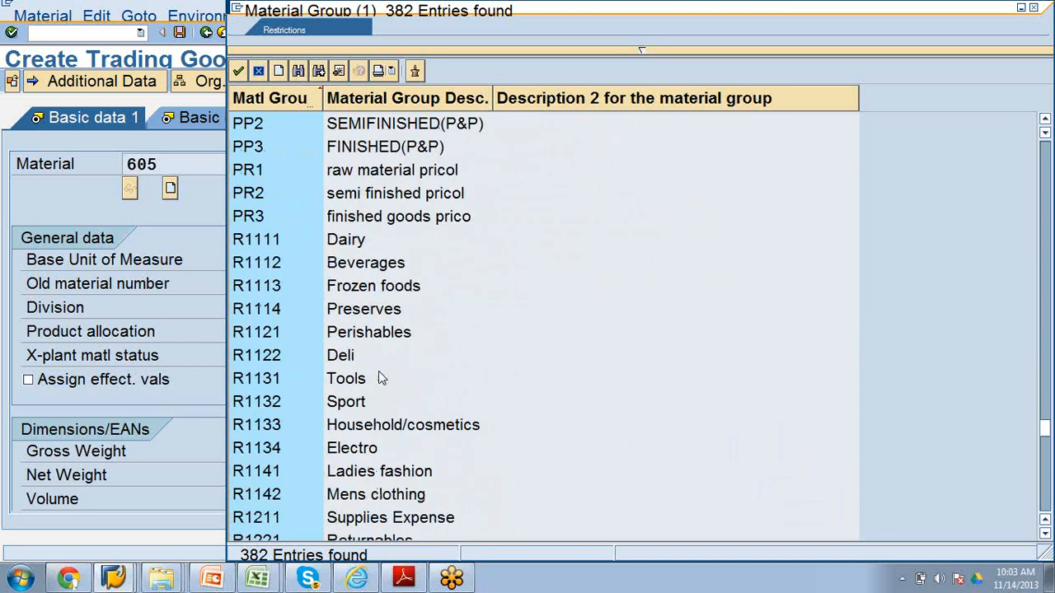
pyautogui.scroll(-4, 380, 375)
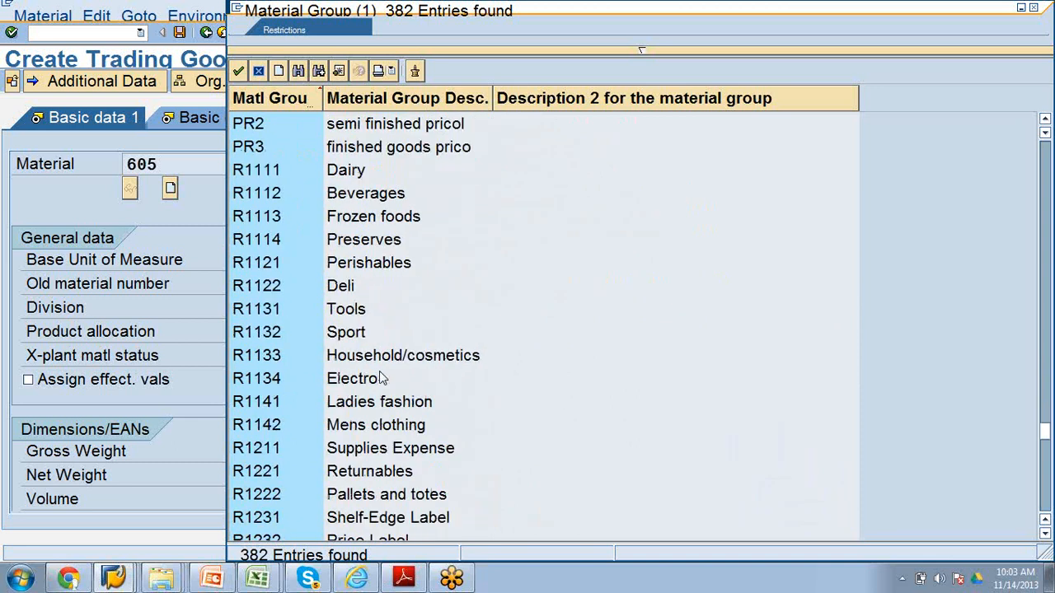
pyautogui.scroll(-7, 380, 378)
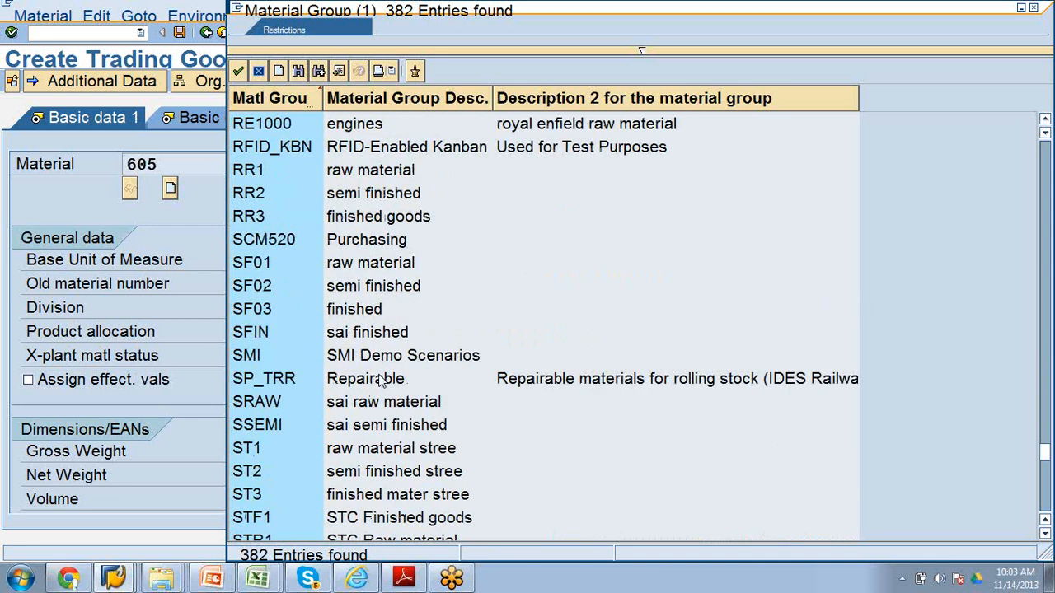
pyautogui.scroll(-2, 380, 379)
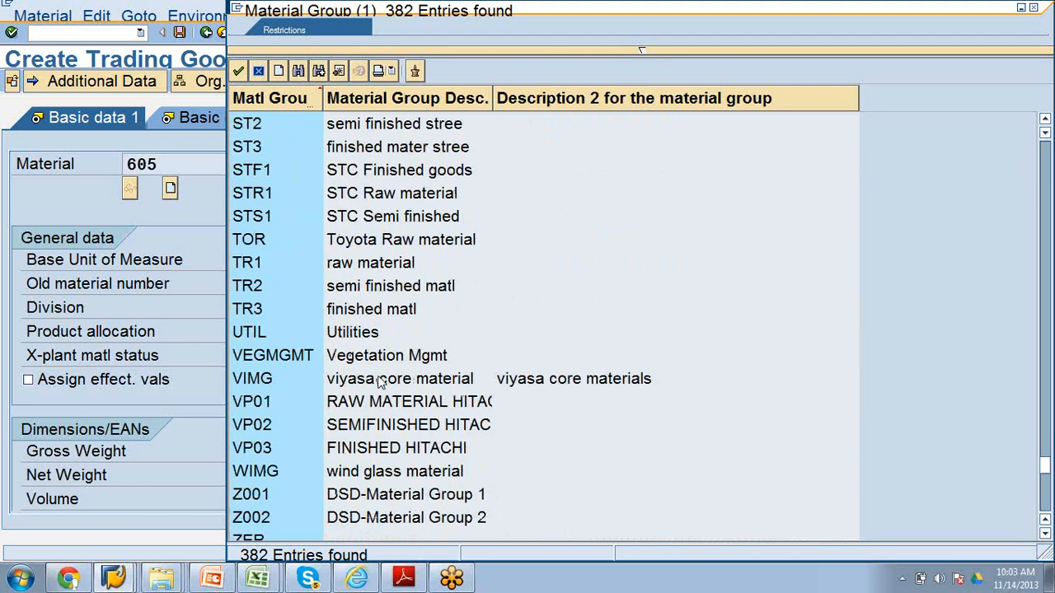
pyautogui.scroll(-12, 380, 378)
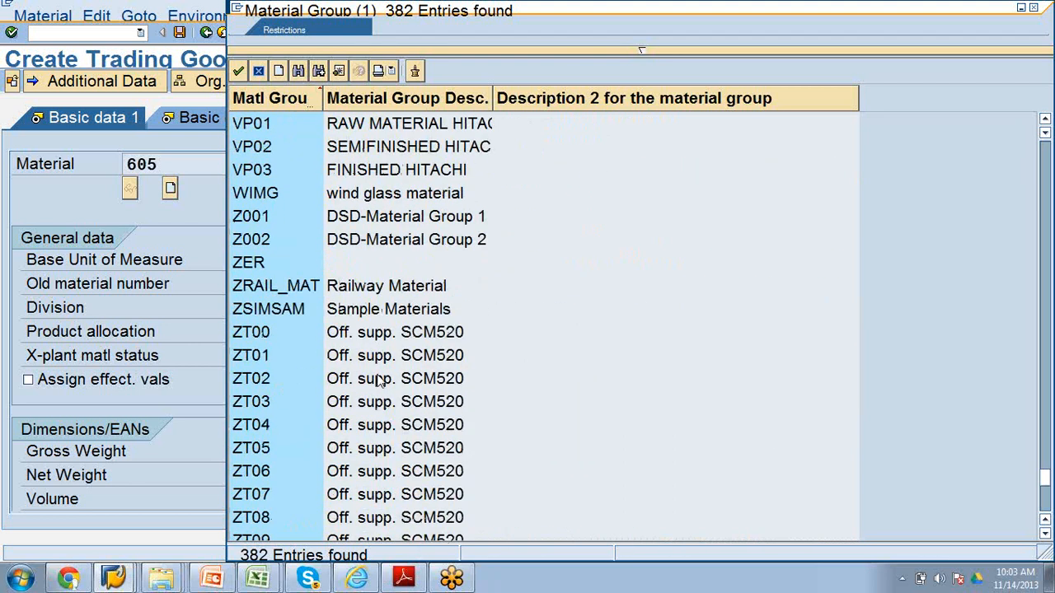
pyautogui.scroll(20, 380, 378)
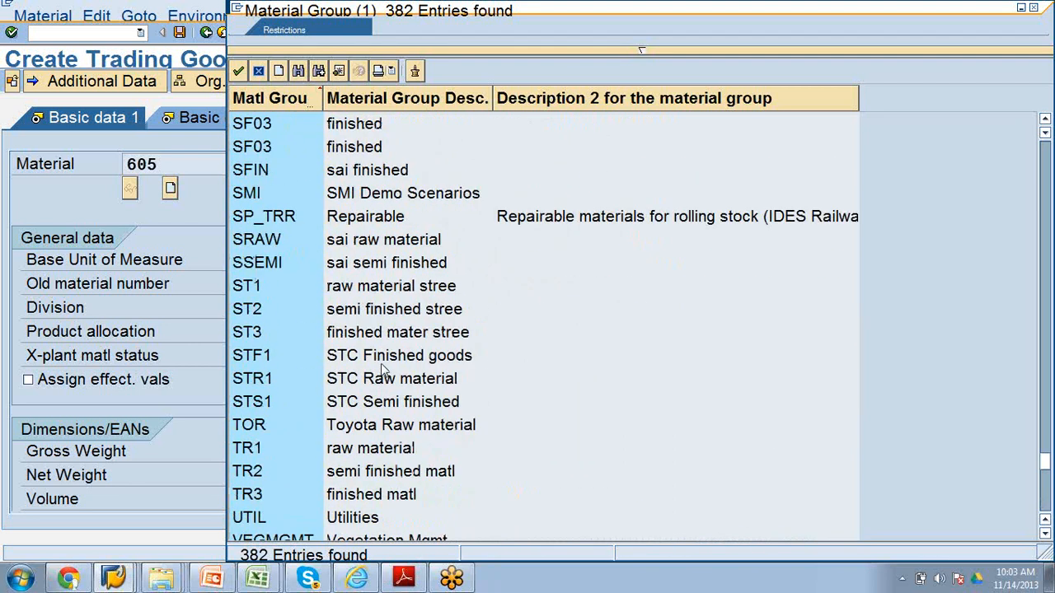
pyautogui.scroll(9, 380, 370)
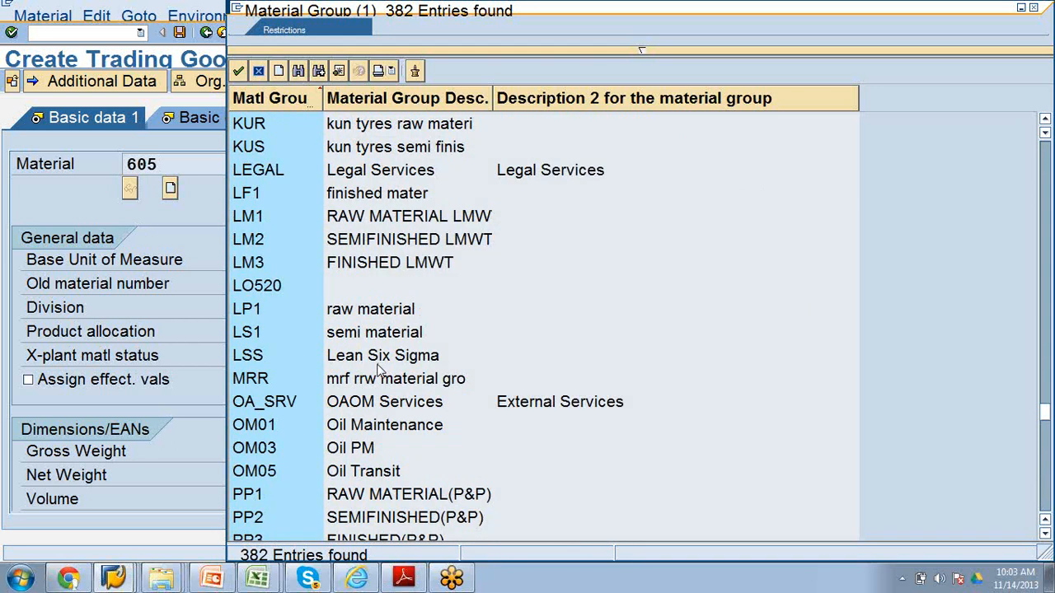
pyautogui.scroll(5, 380, 371)
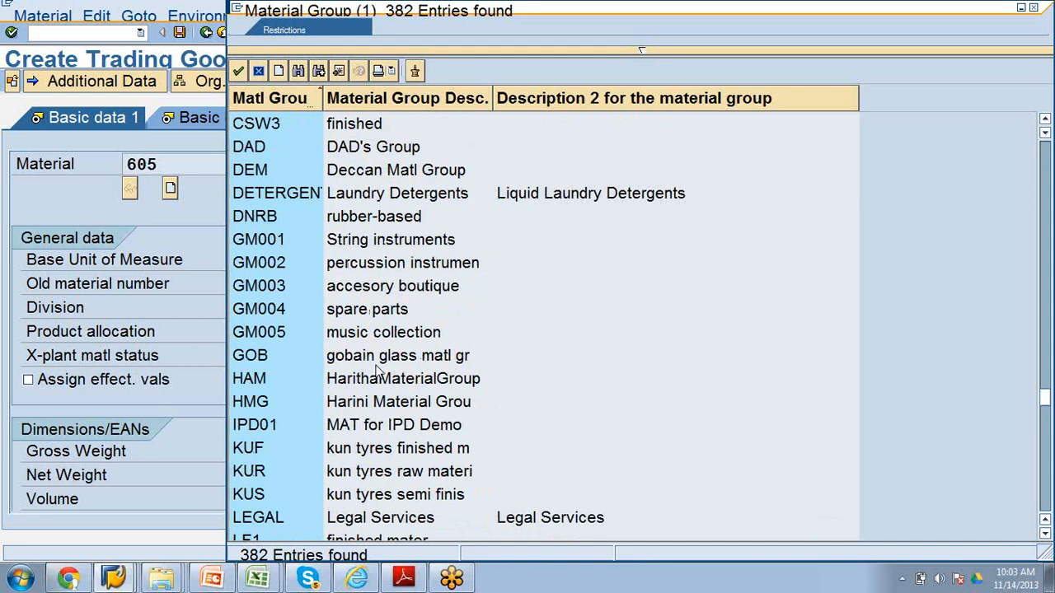
pyautogui.scroll(4, 380, 372)
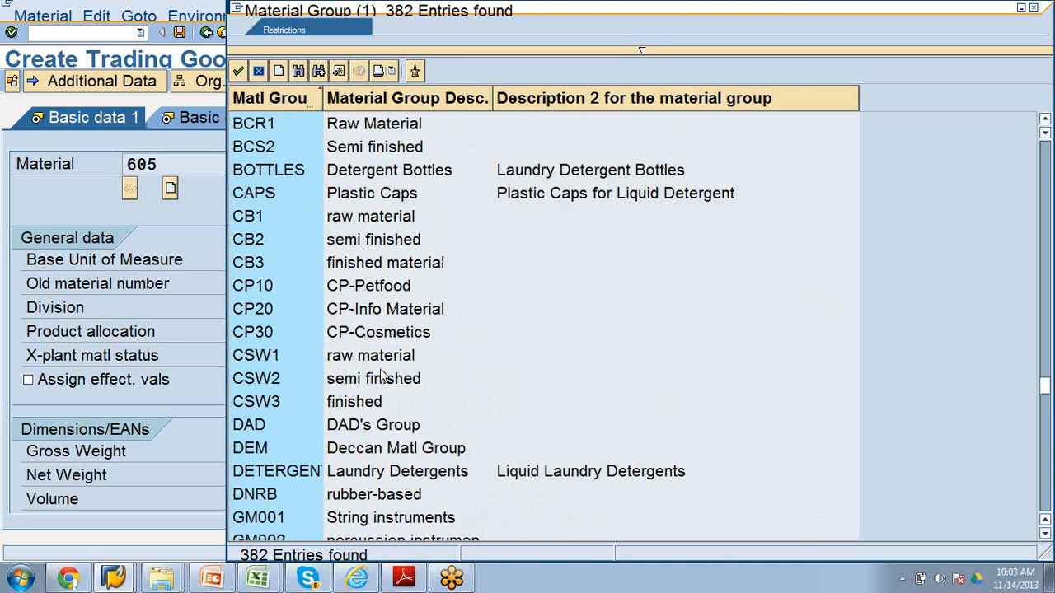
pyautogui.scroll(5, 383, 377)
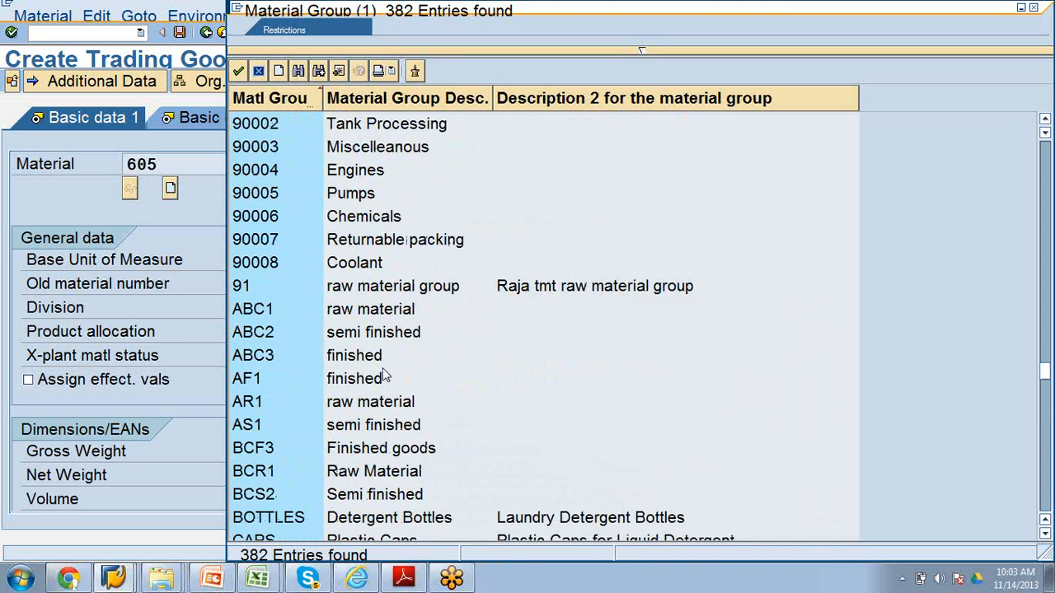
pyautogui.scroll(3, 383, 377)
pyautogui.scroll(3, 383, 377)
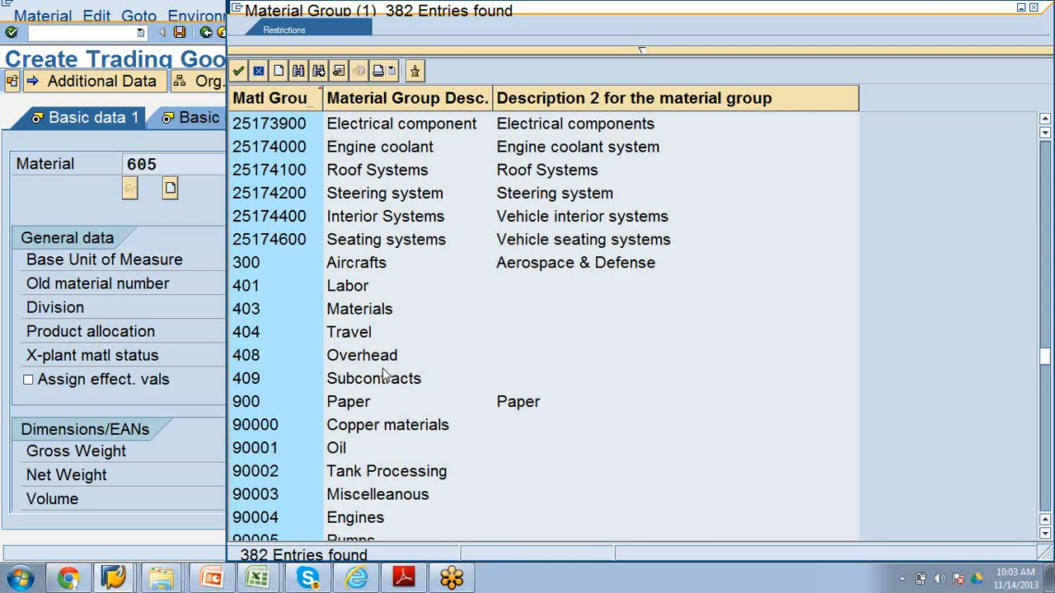
pyautogui.scroll(3, 385, 375)
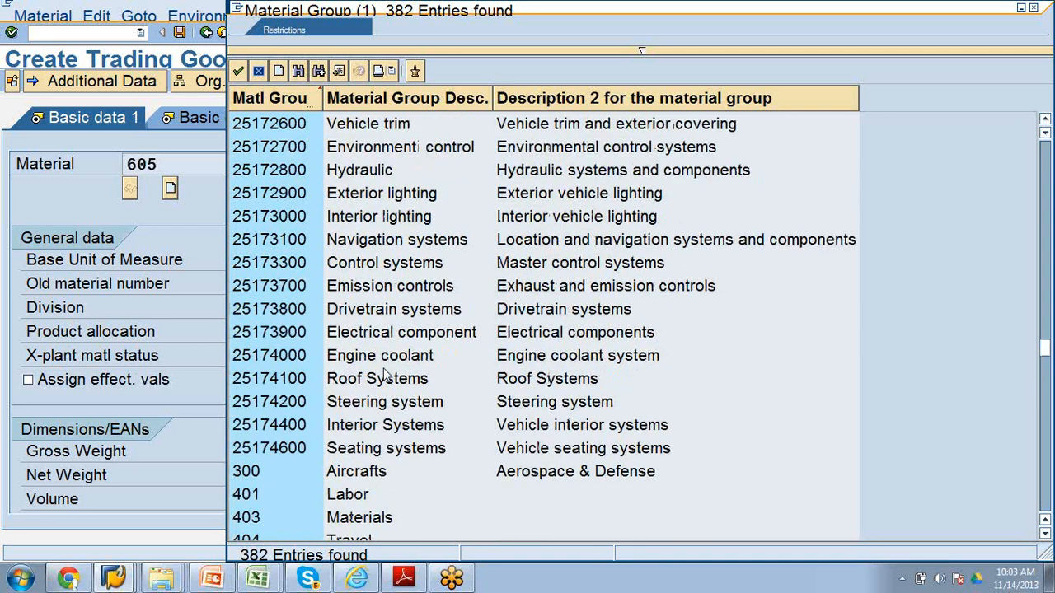
# Step: Look through the material group entries and assign material group 004 (Chemicals) to material 605
pyautogui.scroll(4, 386, 376)
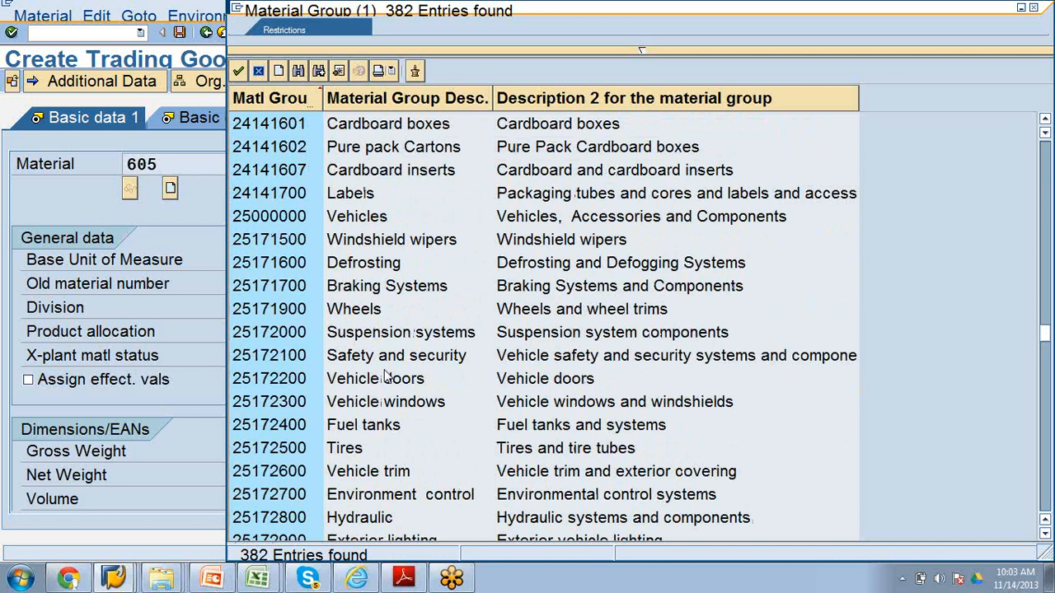
pyautogui.scroll(4, 386, 375)
pyautogui.scroll(6, 387, 377)
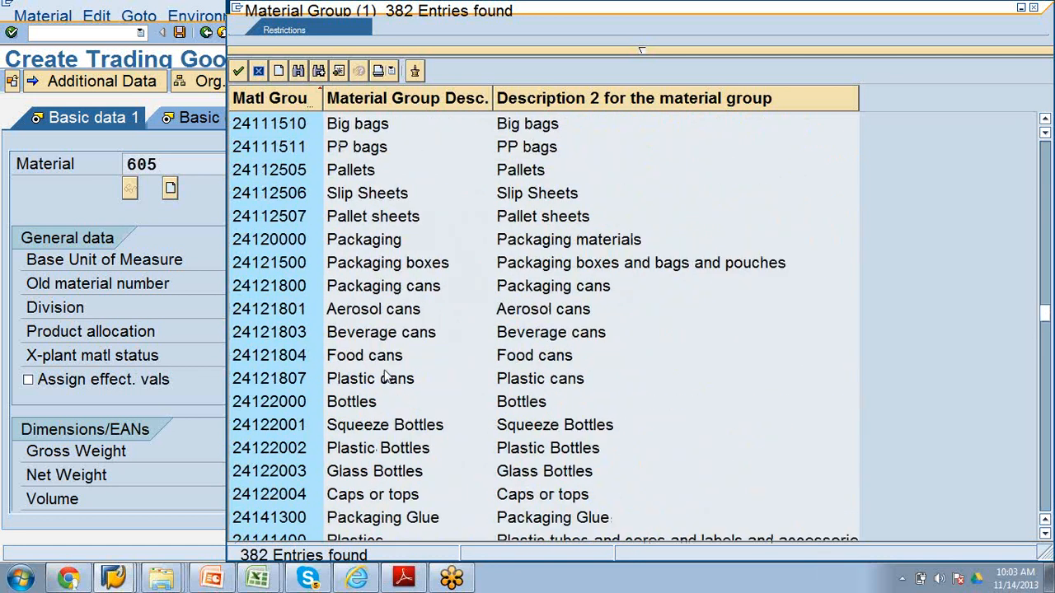
pyautogui.scroll(1, 386, 377)
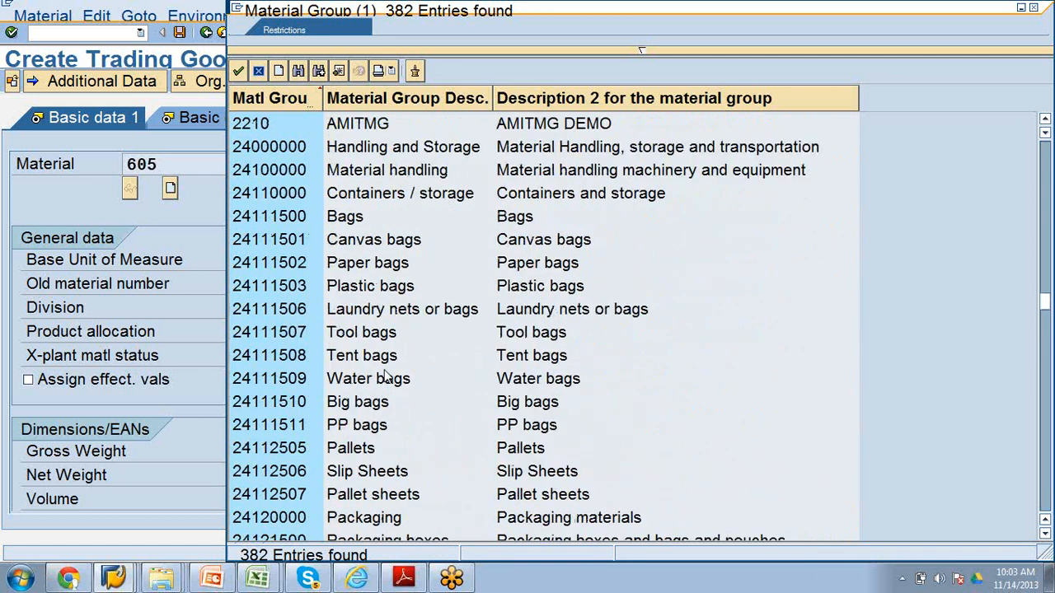
pyautogui.scroll(2, 385, 377)
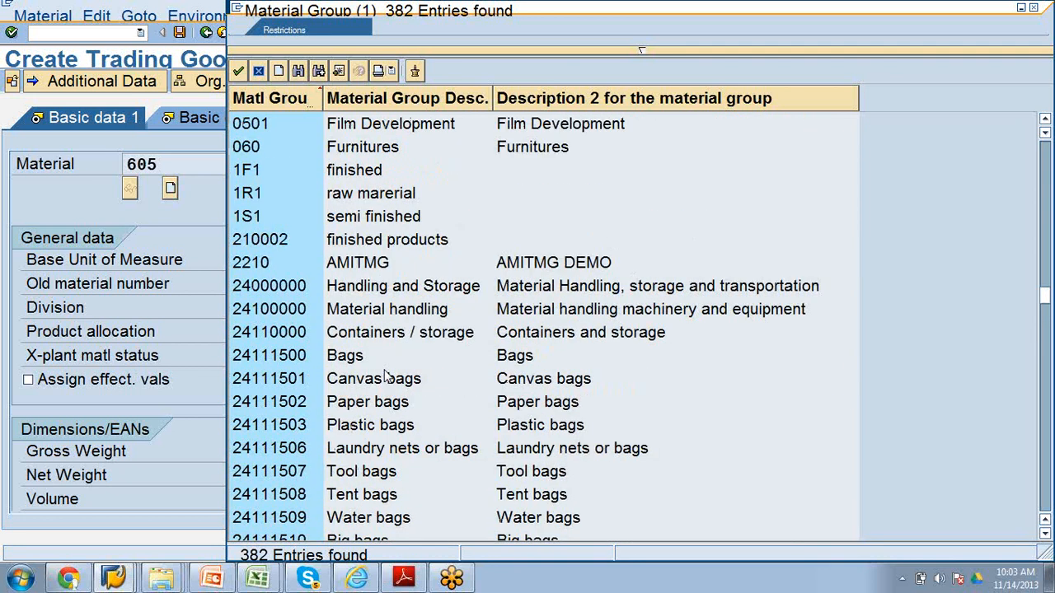
pyautogui.scroll(5, 385, 377)
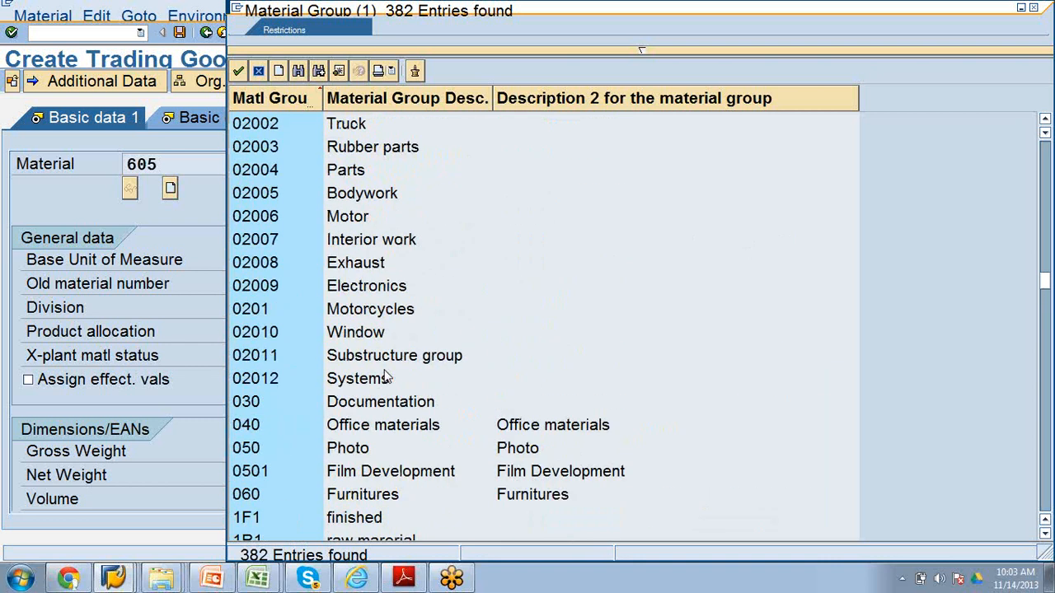
pyautogui.scroll(4, 386, 377)
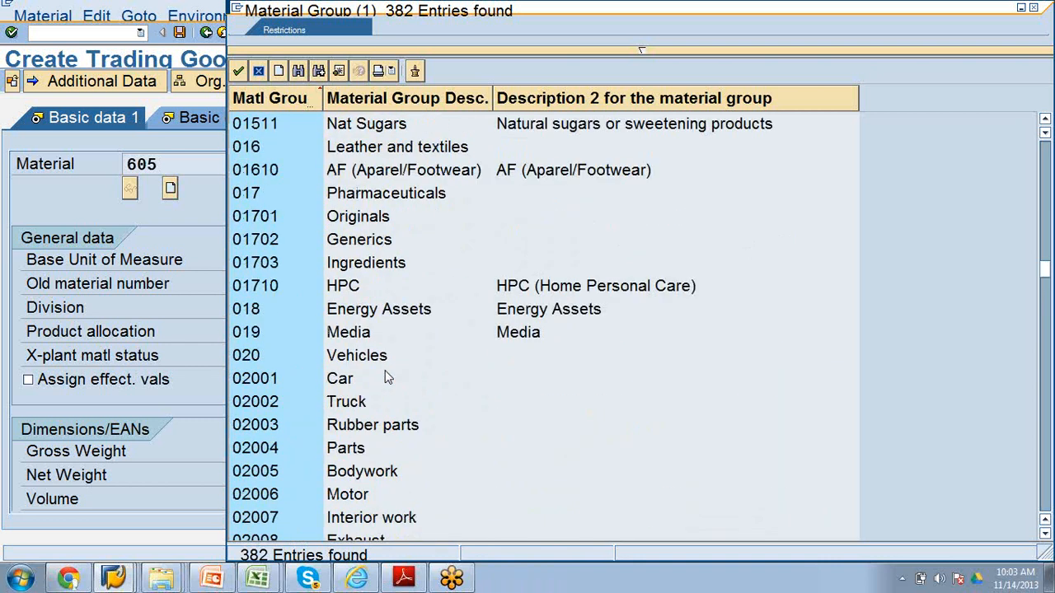
pyautogui.scroll(1, 387, 377)
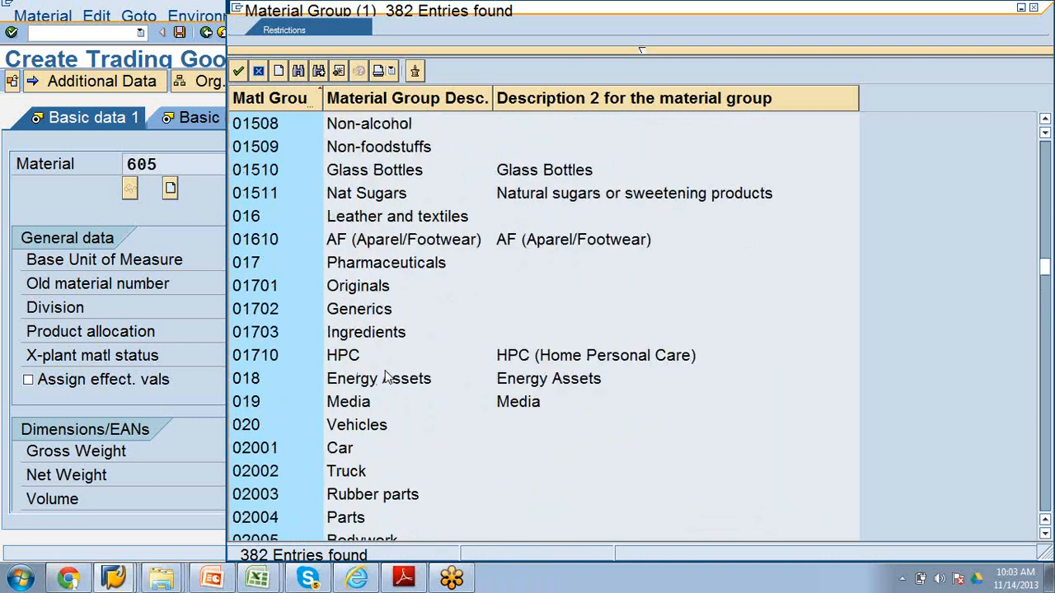
pyautogui.scroll(2, 385, 376)
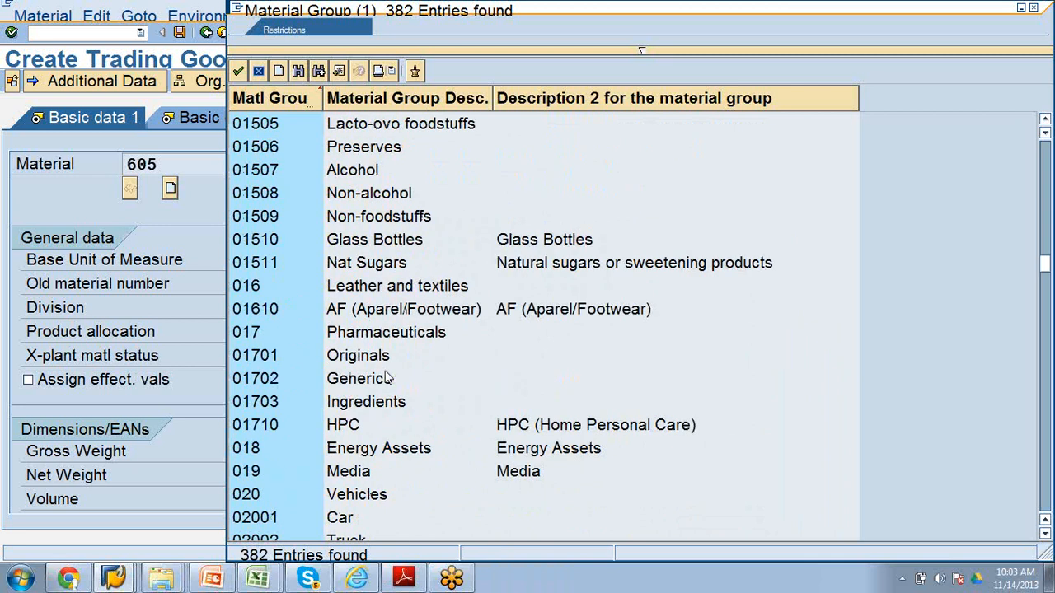
pyautogui.scroll(1, 388, 377)
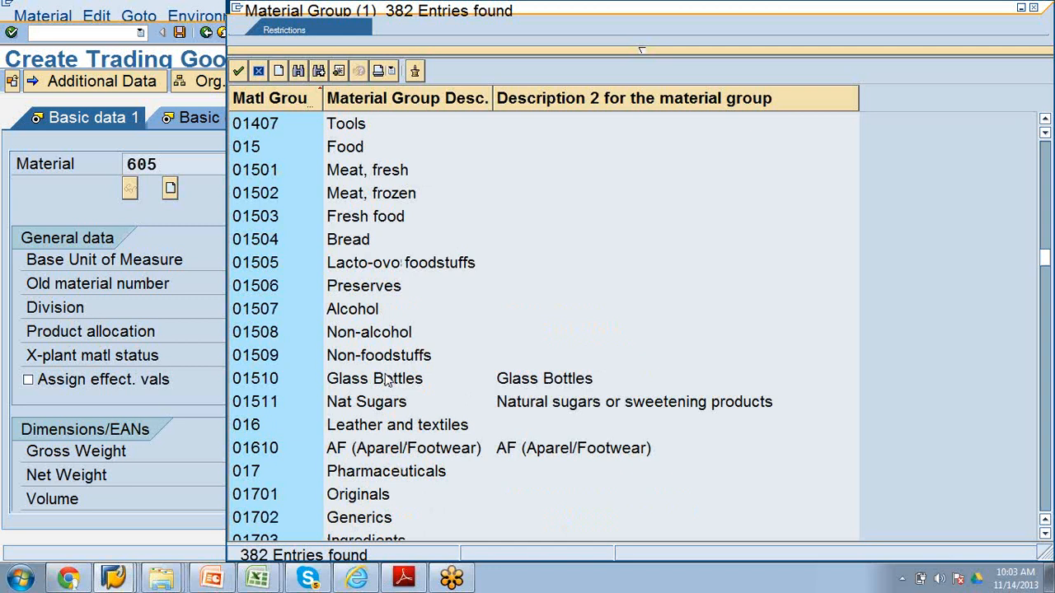
pyautogui.scroll(2, 387, 380)
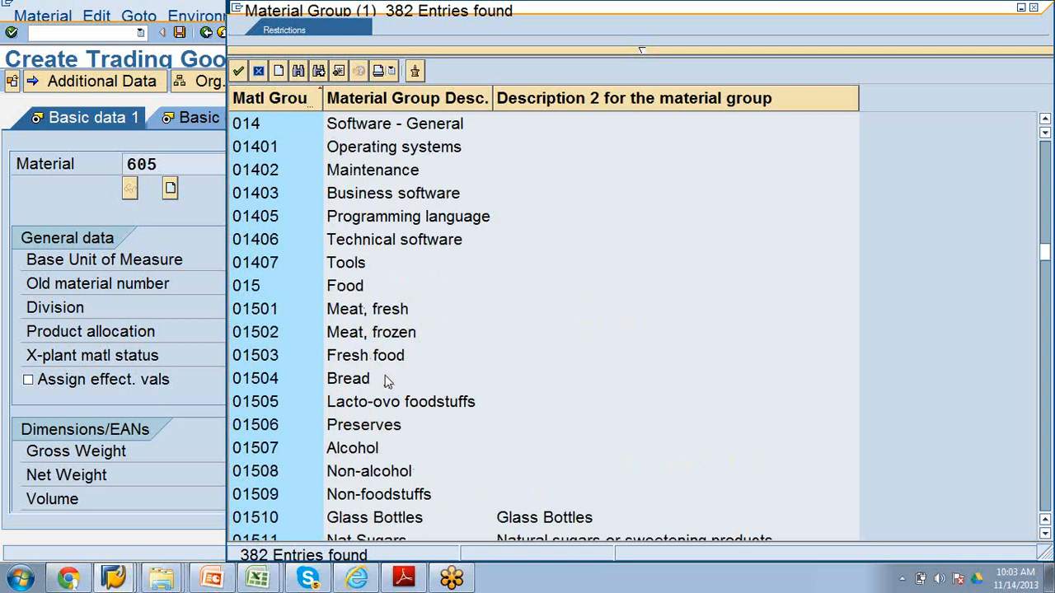
pyautogui.scroll(2, 387, 381)
pyautogui.scroll(4, 388, 381)
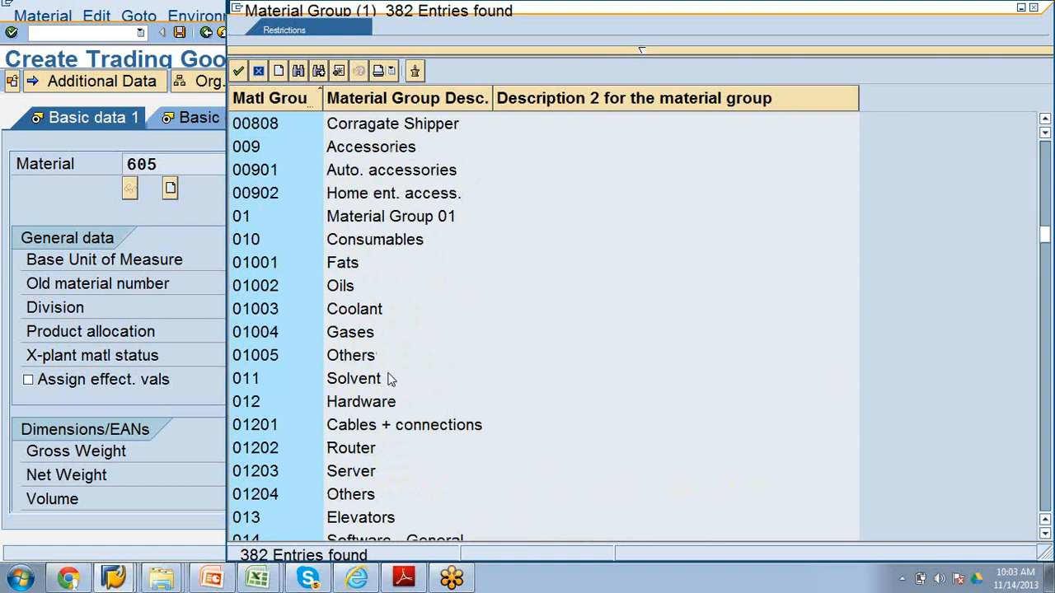
pyautogui.scroll(5, 391, 380)
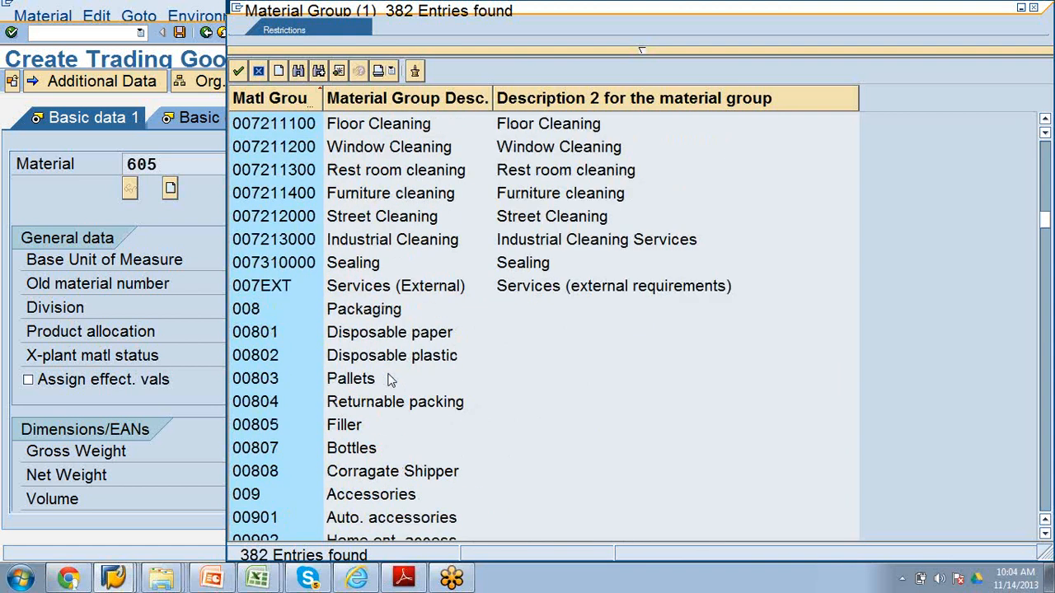
pyautogui.scroll(3, 391, 380)
pyautogui.scroll(3, 390, 379)
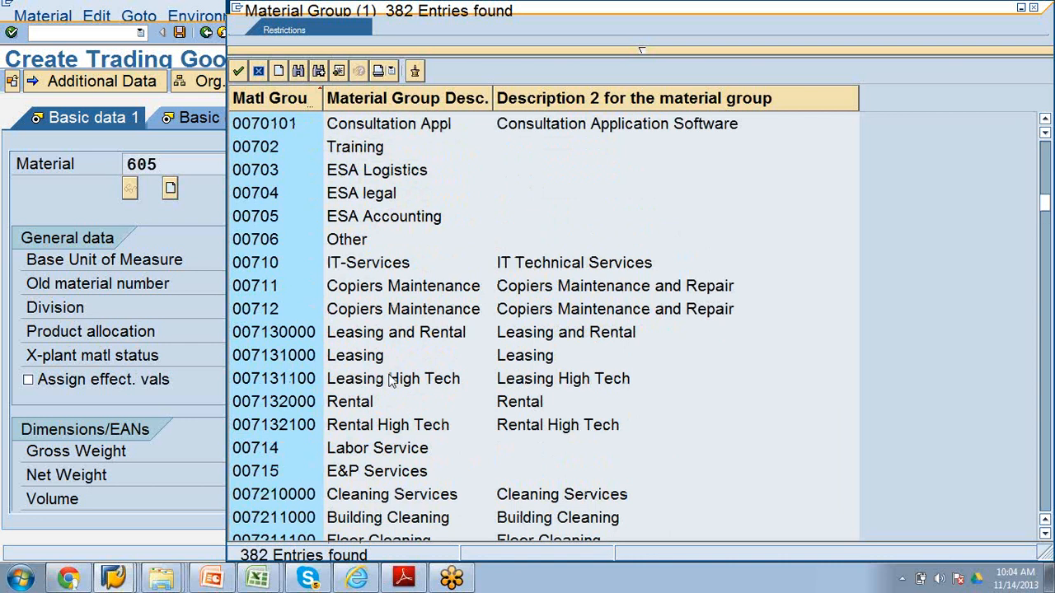
pyautogui.scroll(3, 391, 379)
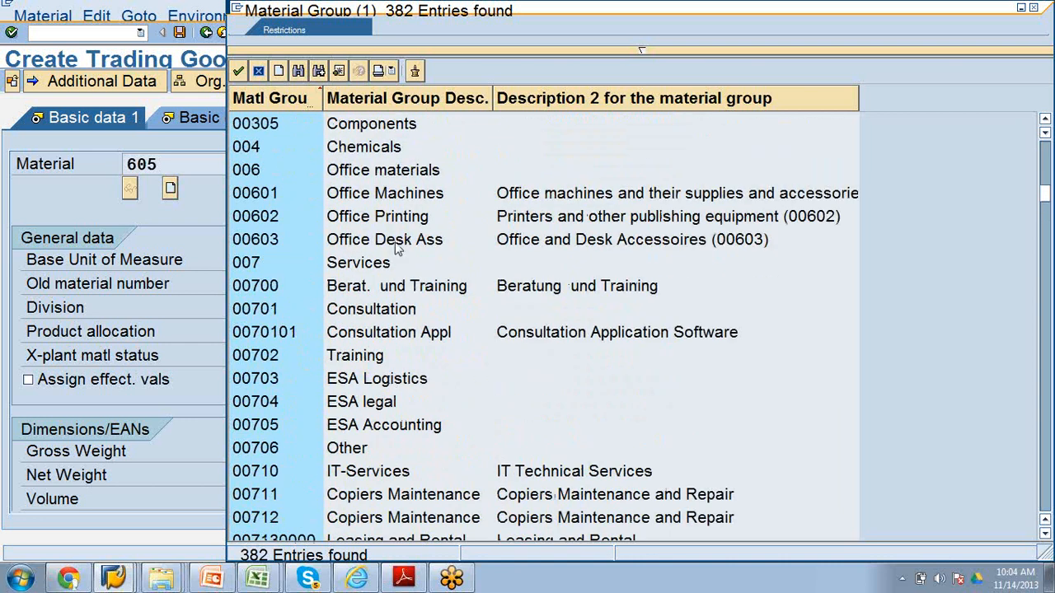
pyautogui.doubleClick(370, 152)
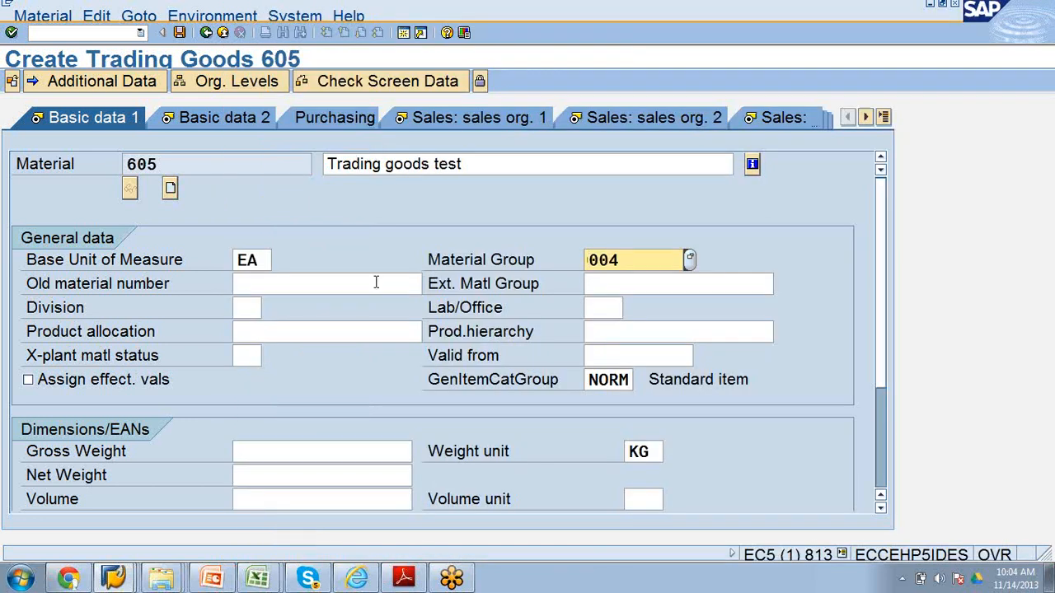
# Step: Read the field help on what a Material Group is used for, and view its possible entries again without choosing one
pyautogui.press('F1')
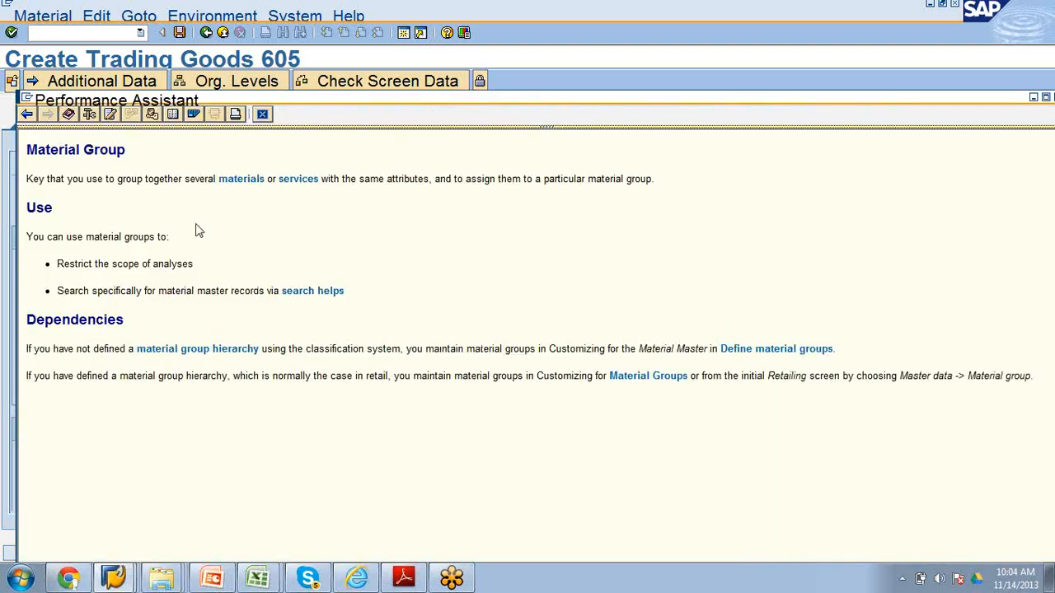
pyautogui.moveTo(116, 178); pyautogui.dragTo(413, 175)
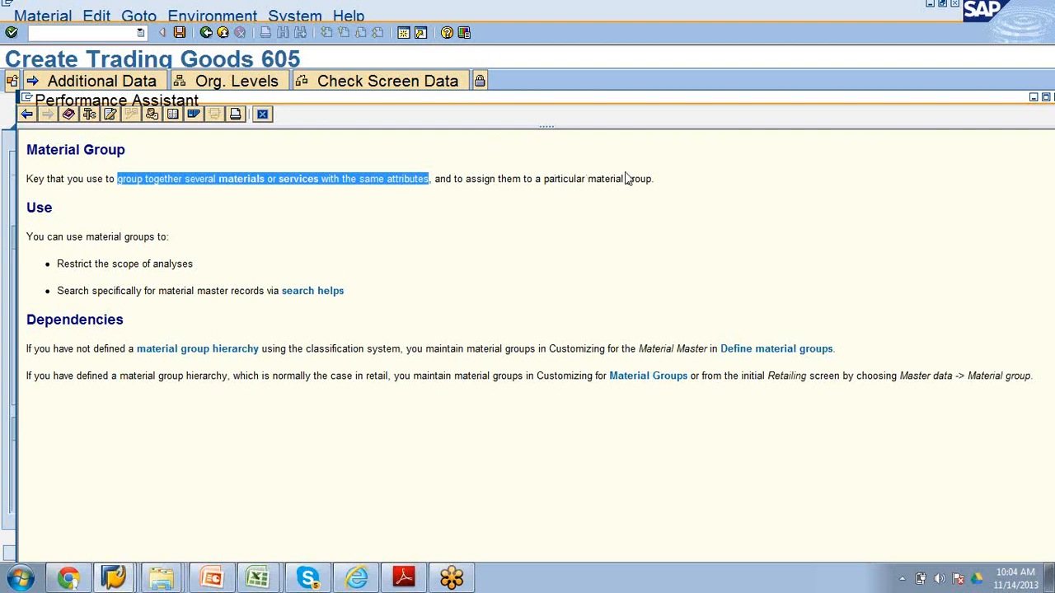
pyautogui.click(264, 115)
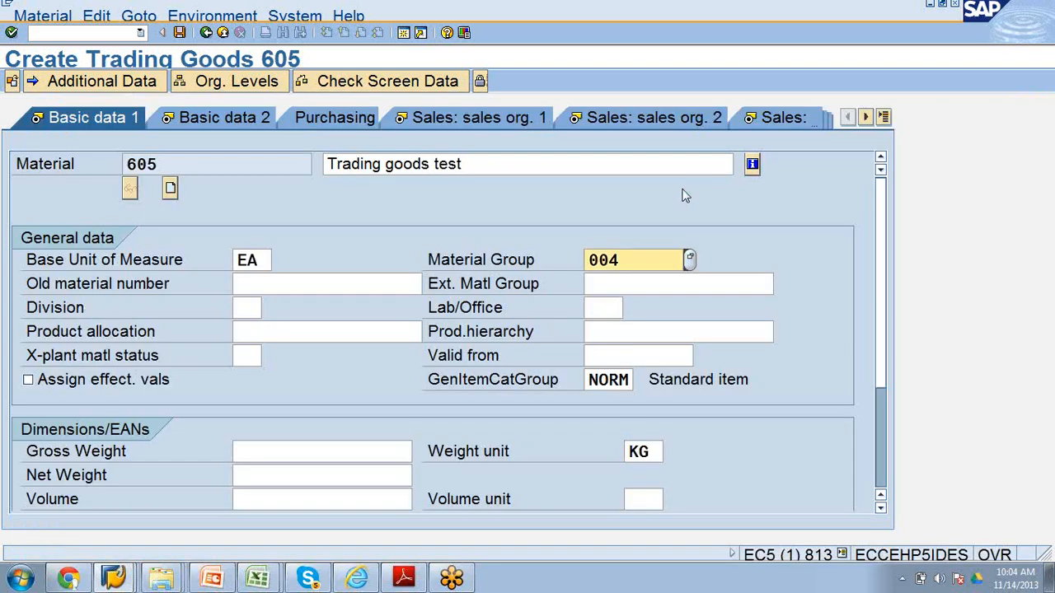
pyautogui.click(689, 261)
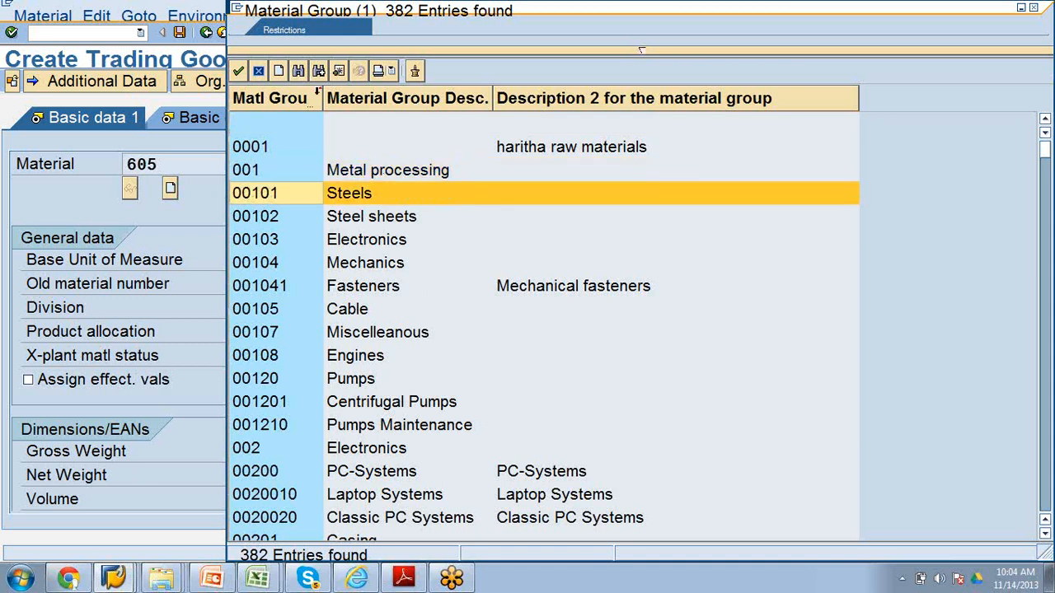
pyautogui.click(258, 72)
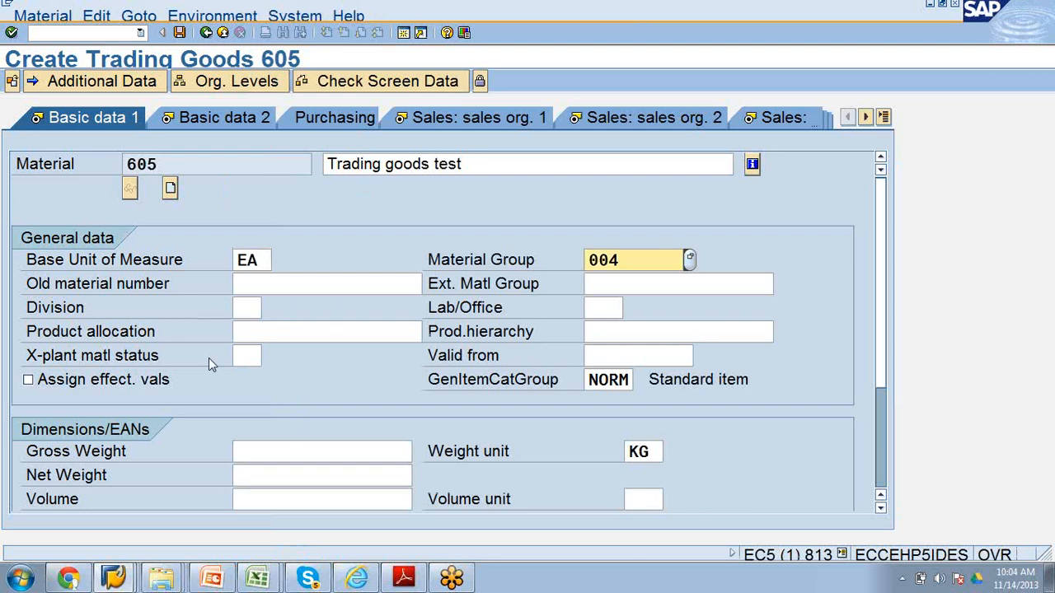
# Step: Set the gross weight of material 605 to 100 and its net weight to 95
pyautogui.scroll(-2, 231, 379)
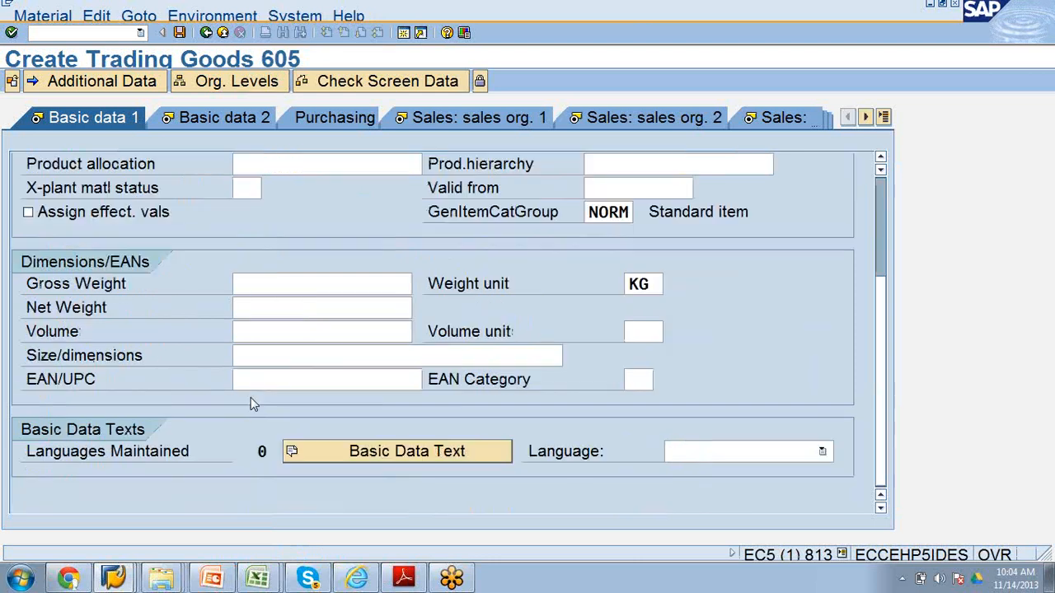
pyautogui.click(262, 289)
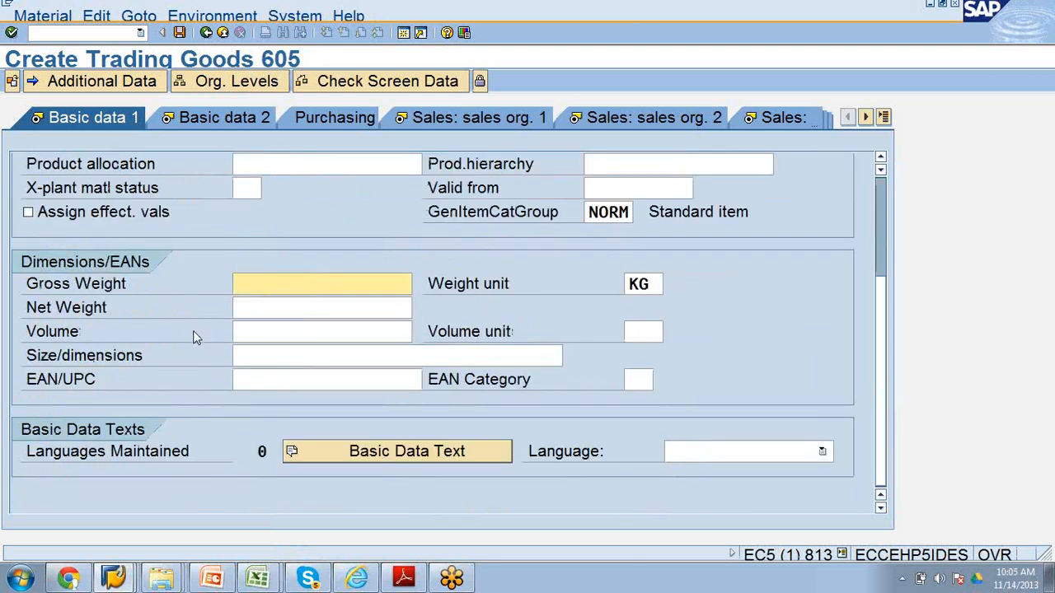
pyautogui.write('100')
pyautogui.click(257, 312)
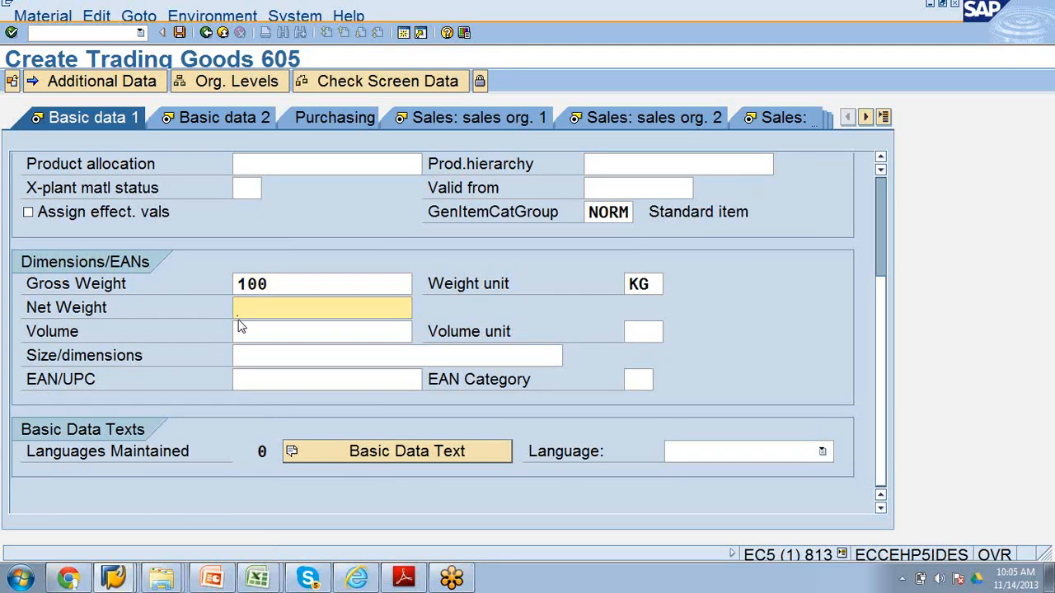
pyautogui.write('95')
pyautogui.scroll(3, 216, 313)
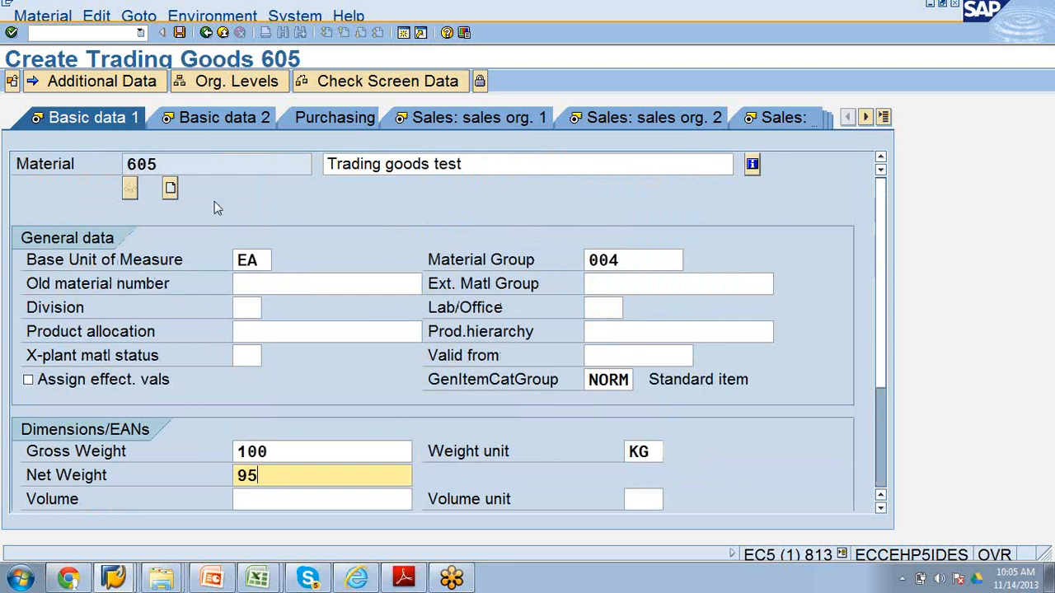
# Step: Review the Basic data 2 view of material 605, including its environment, design drawing and client-specific configuration fields
pyautogui.click(221, 118)
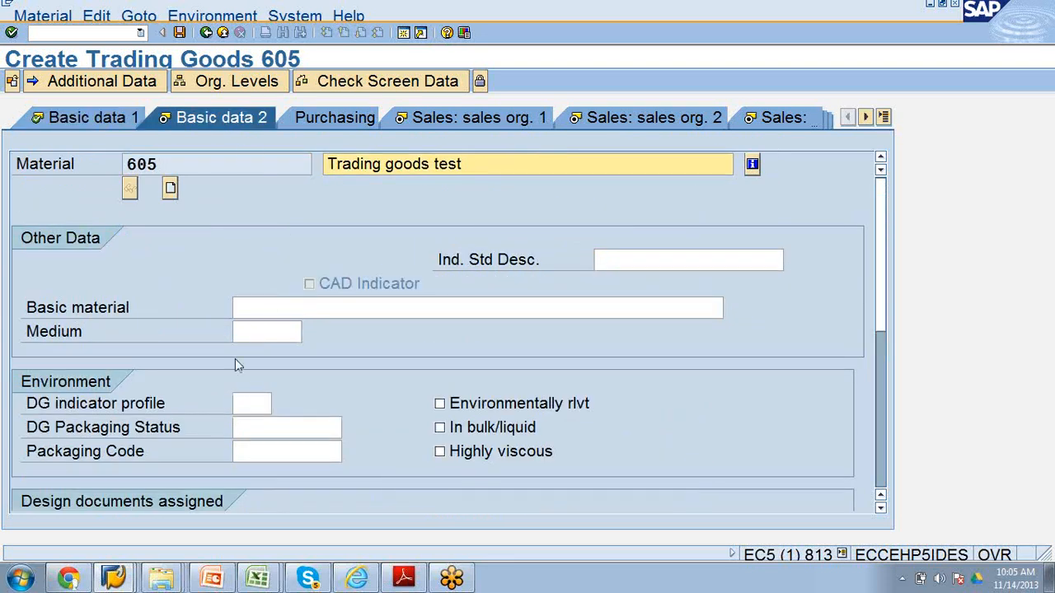
pyautogui.scroll(-3, 338, 375)
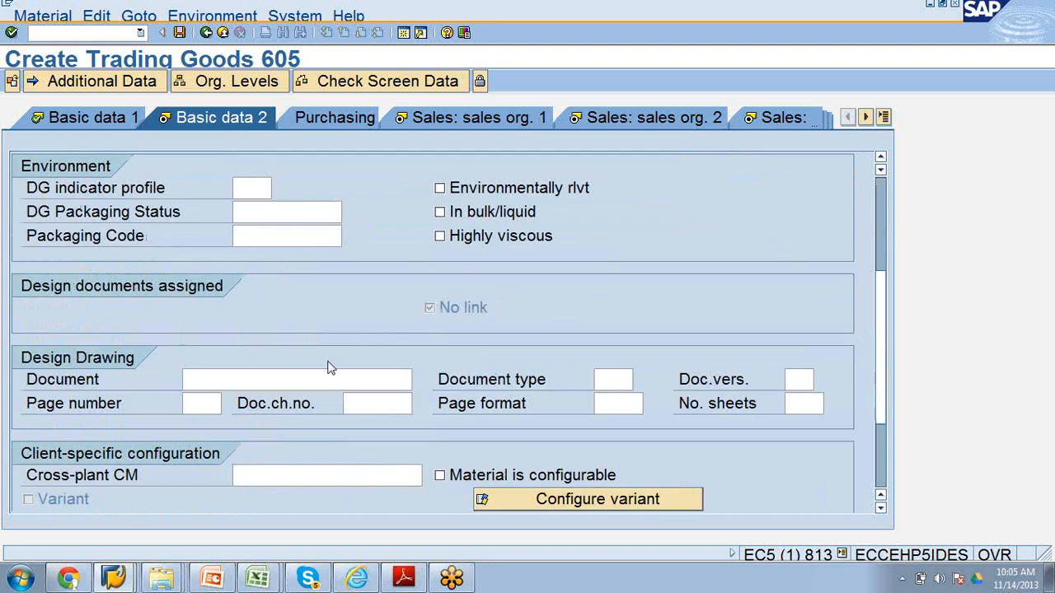
pyautogui.scroll(3, 259, 303)
pyautogui.scroll(-4, 259, 305)
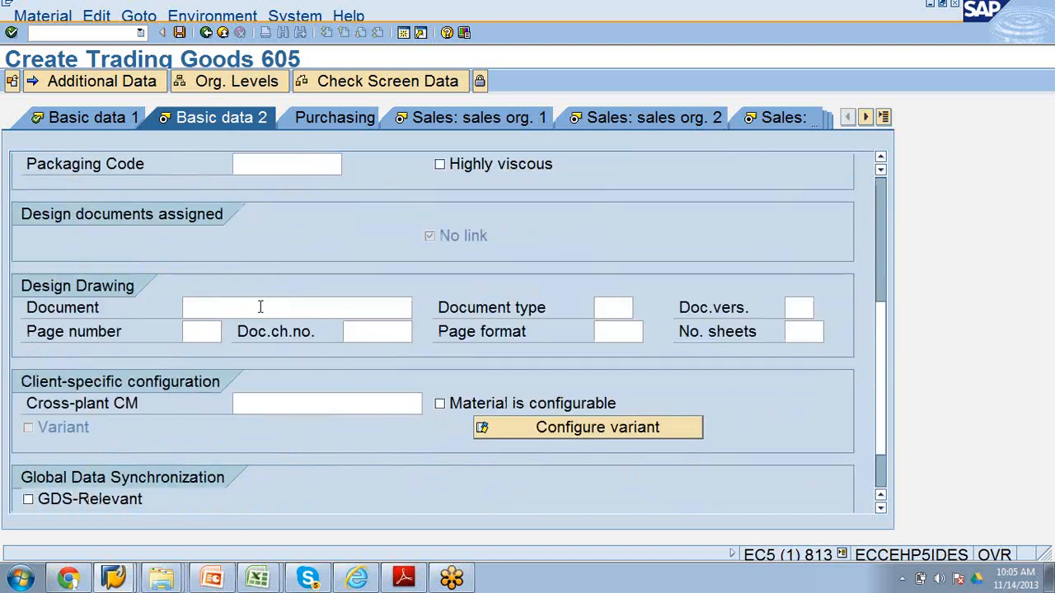
pyautogui.scroll(-1, 260, 309)
pyautogui.scroll(5, 260, 306)
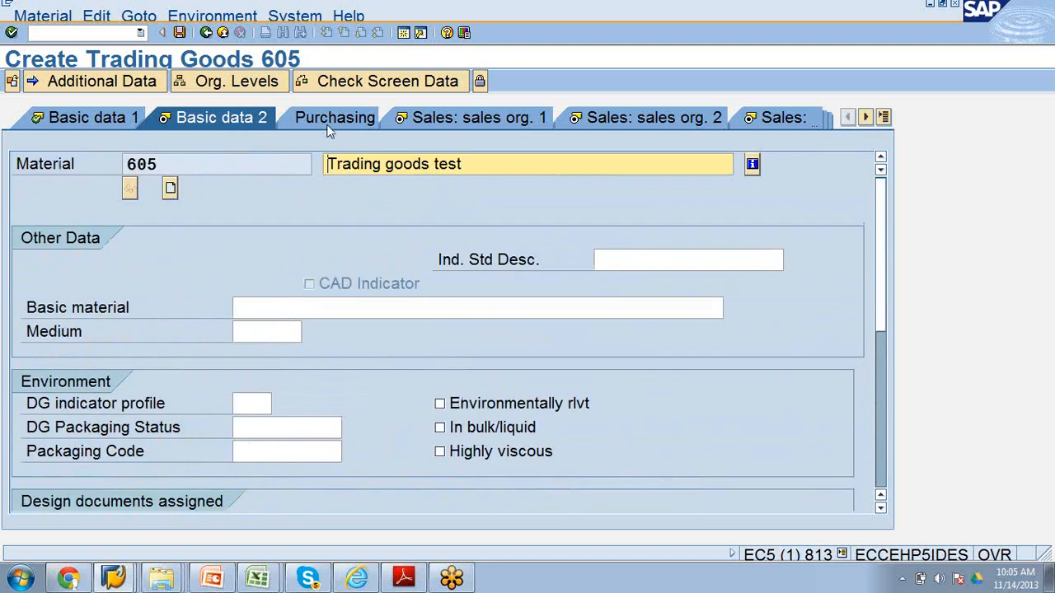
# Step: In the Sales: sales org. 1 view, choose division 27 for the material from the possible entries
pyautogui.click(467, 120)
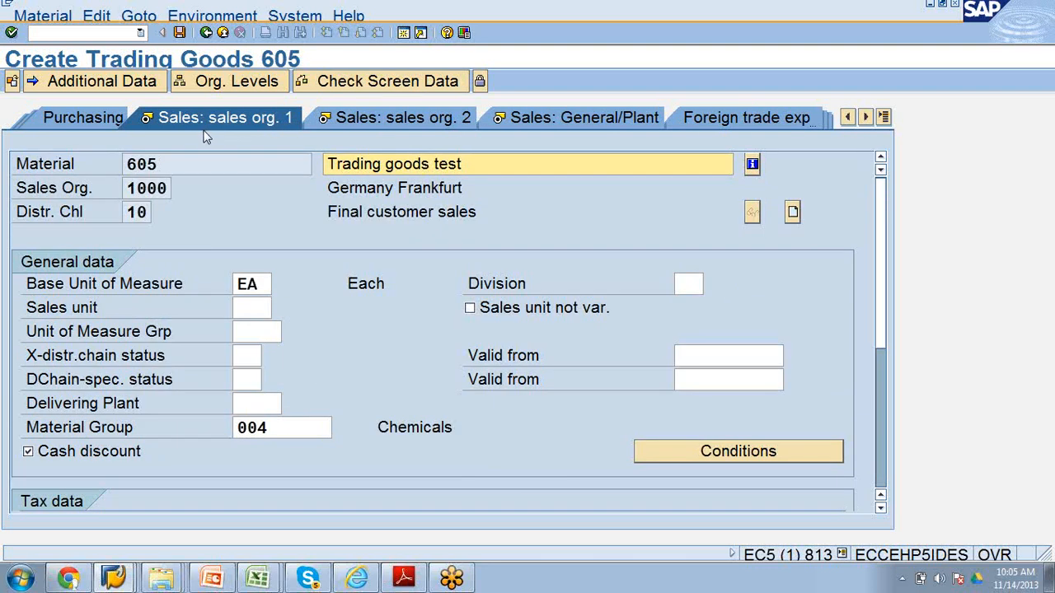
pyautogui.click(699, 285)
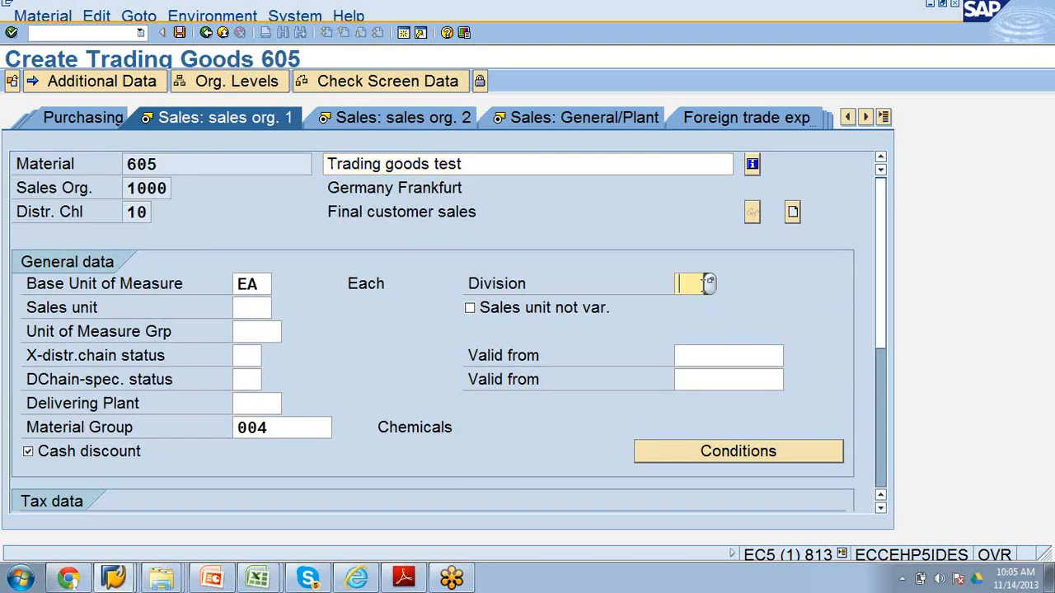
pyautogui.click(710, 284)
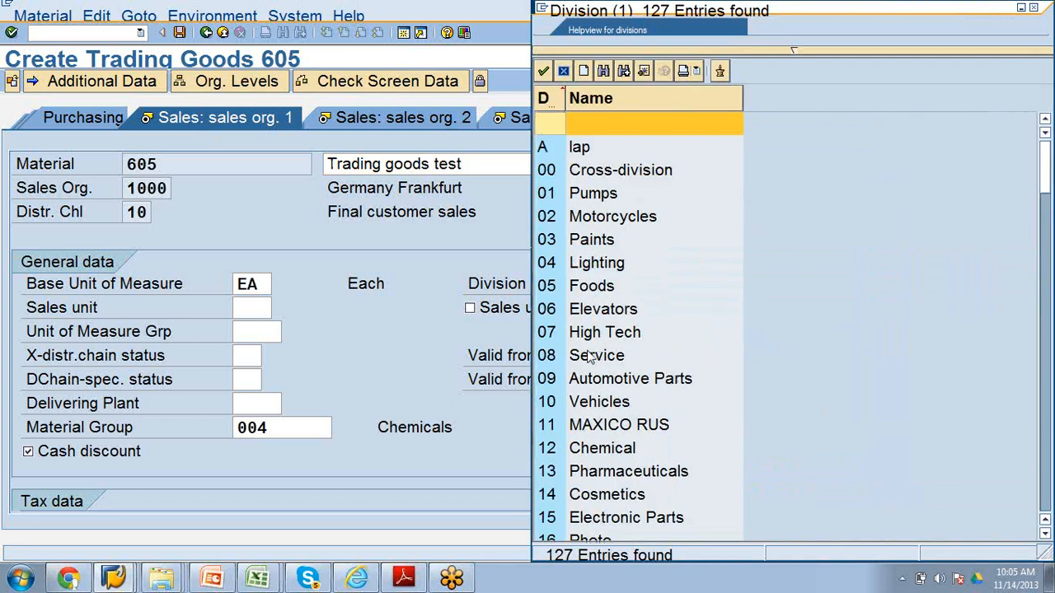
pyautogui.scroll(-4, 588, 358)
pyautogui.doubleClick(562, 425)
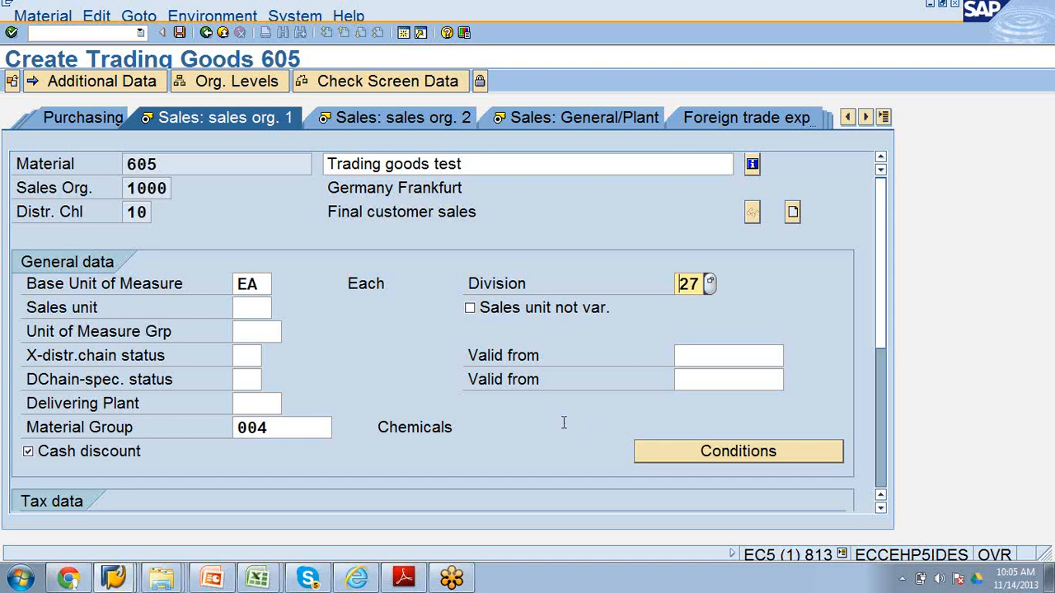
# Step: Choose BOX (Cardboard box) as the sales unit from the possible measurement units
pyautogui.click(267, 308)
pyautogui.click(278, 308)
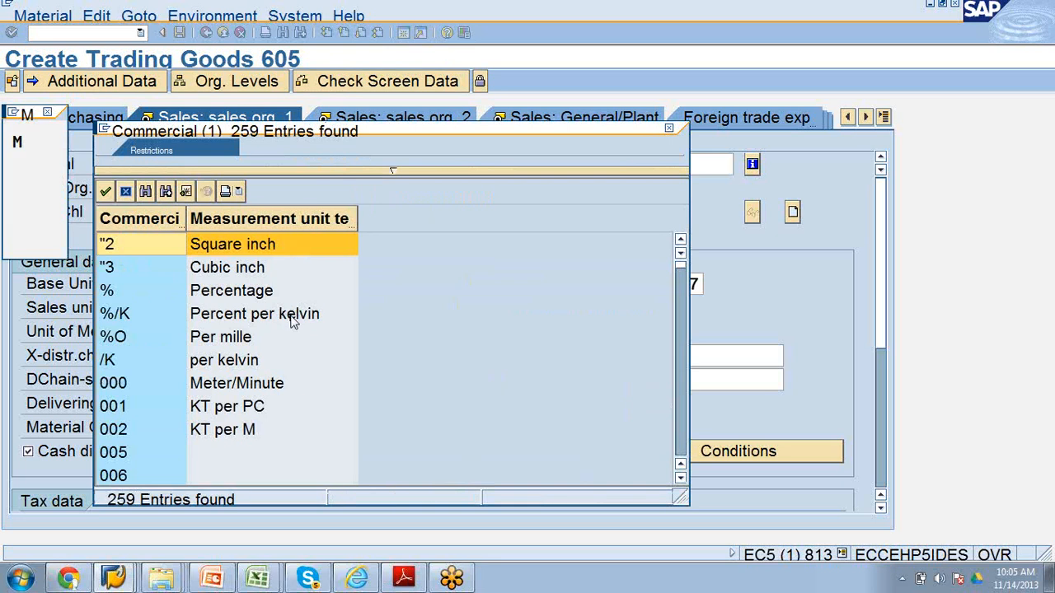
pyautogui.scroll(-6, 290, 323)
pyautogui.scroll(-3, 299, 326)
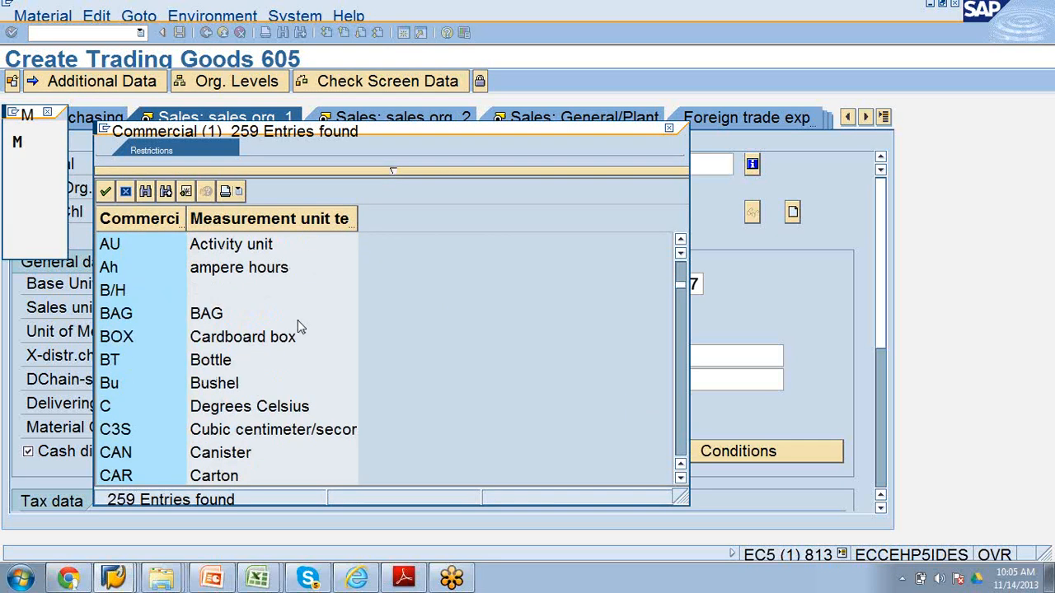
pyautogui.doubleClick(139, 338)
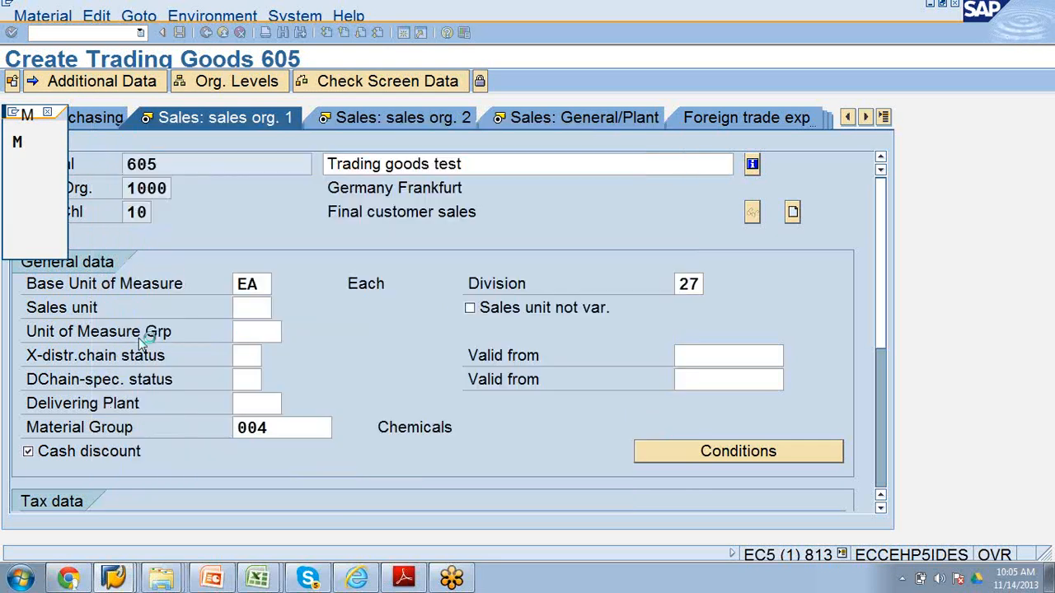
# Step: Open the possible entries for the sales unit and look through the whole list of measurement units for a suitable one
pyautogui.click(278, 306)
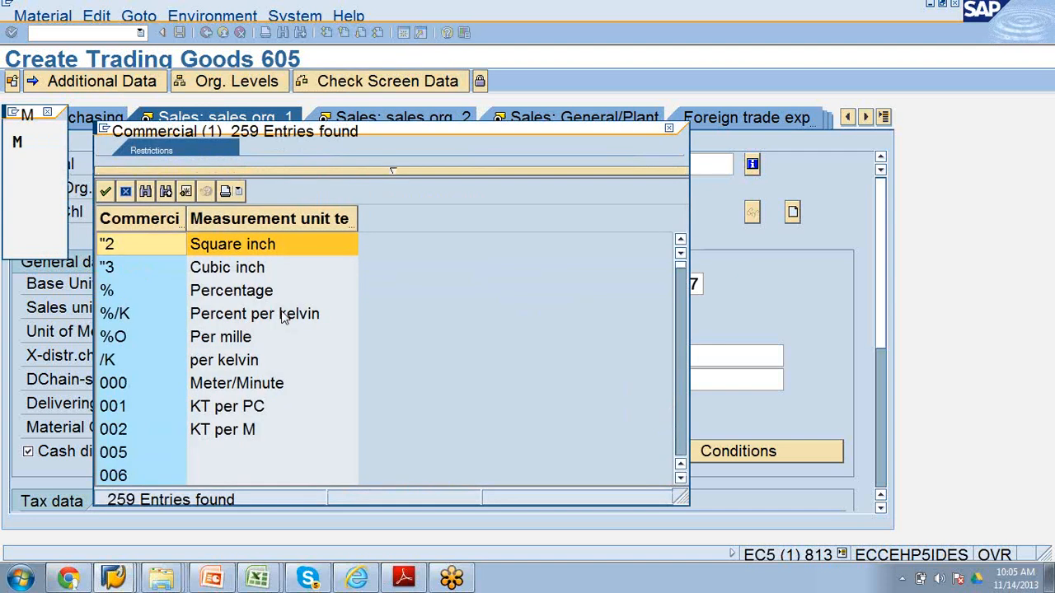
pyautogui.scroll(-5, 281, 313)
pyautogui.scroll(-6, 282, 318)
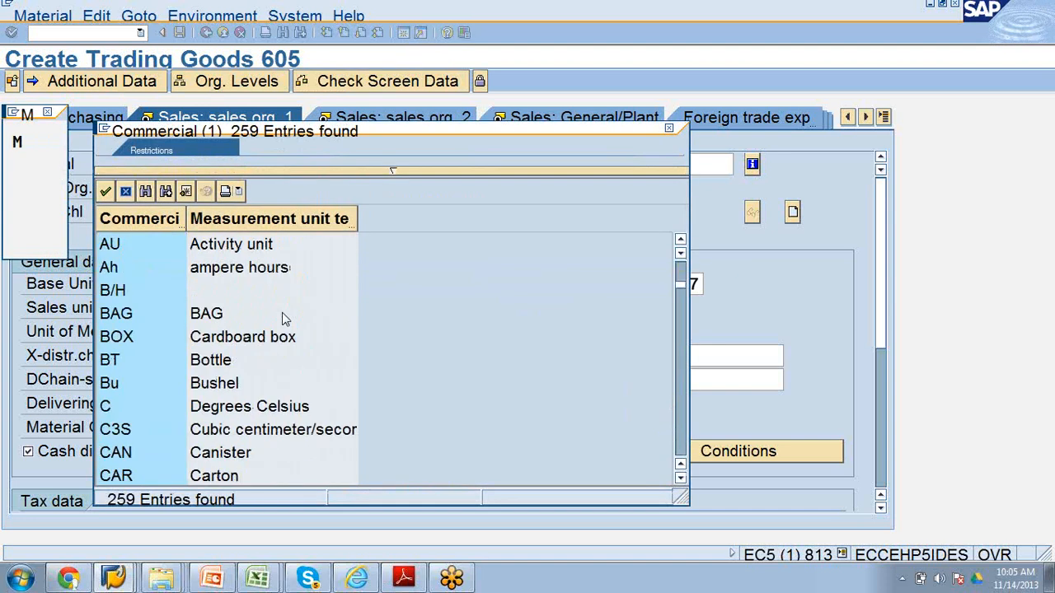
pyautogui.scroll(-6, 282, 320)
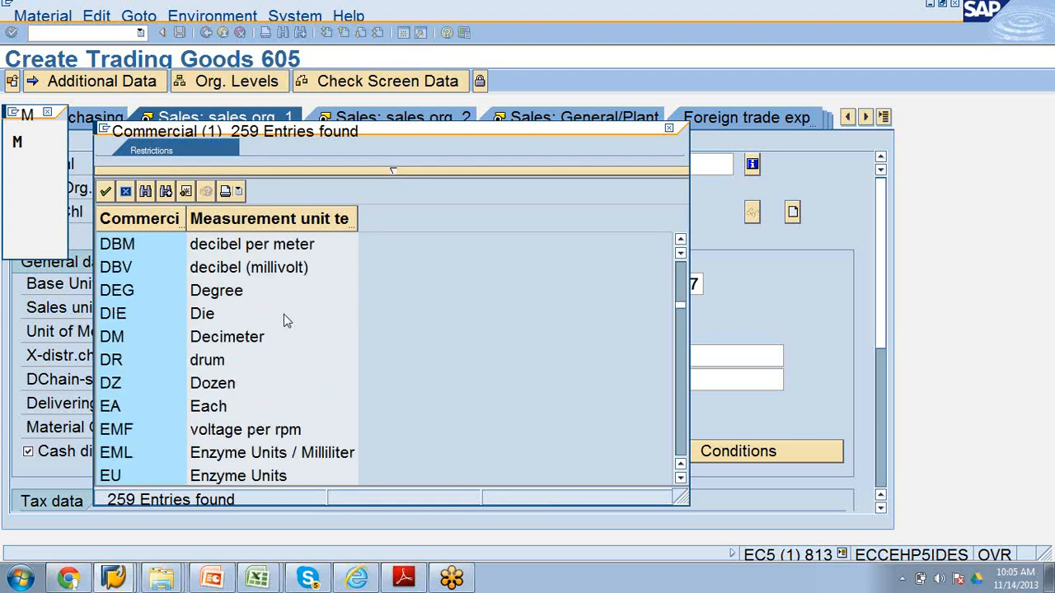
pyautogui.scroll(-3, 284, 314)
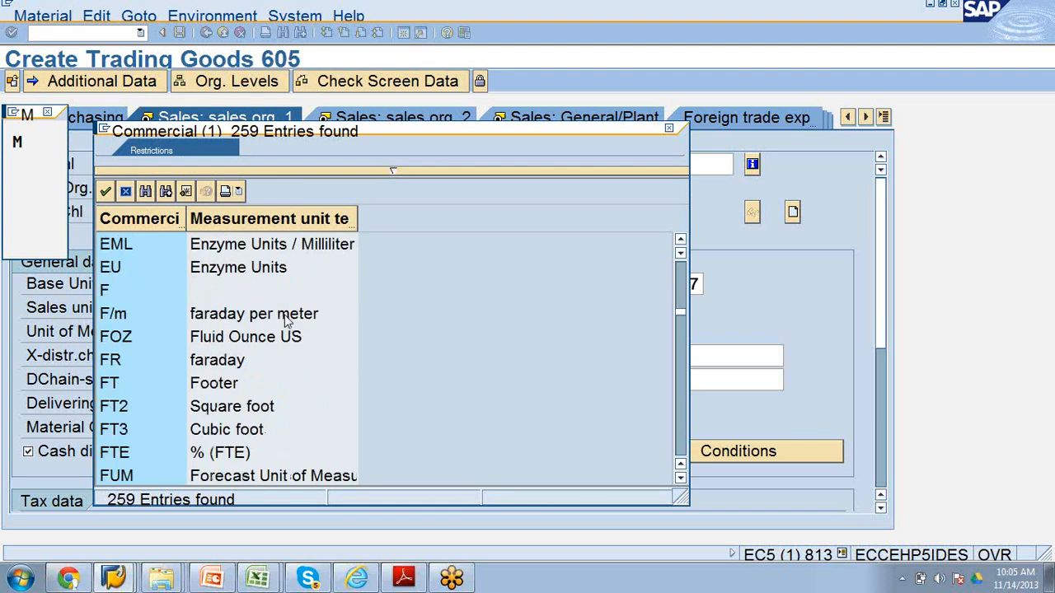
pyautogui.scroll(-2, 285, 320)
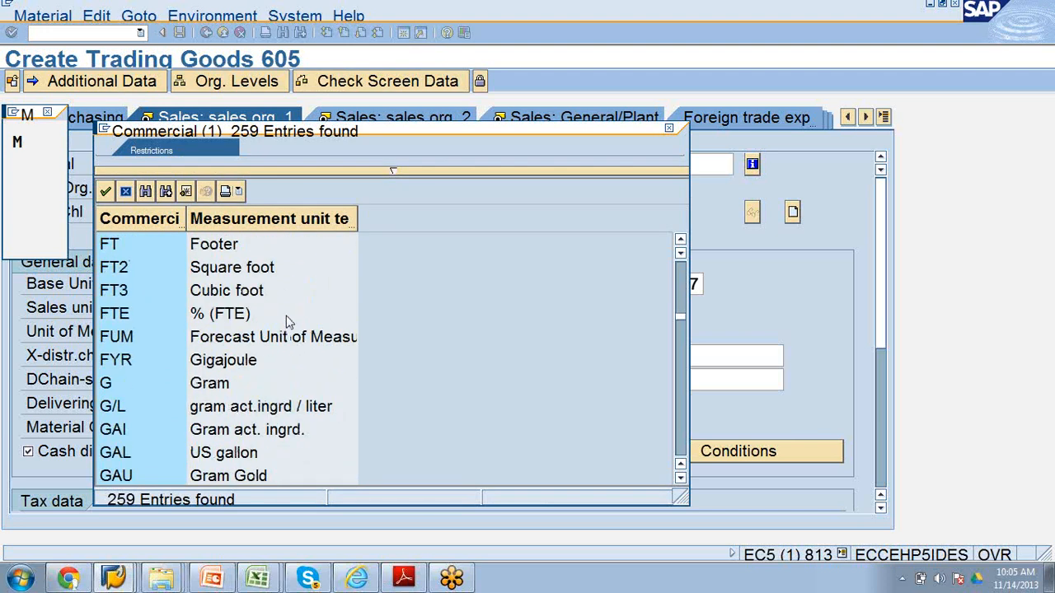
pyautogui.scroll(-1, 288, 322)
pyautogui.scroll(-1, 289, 323)
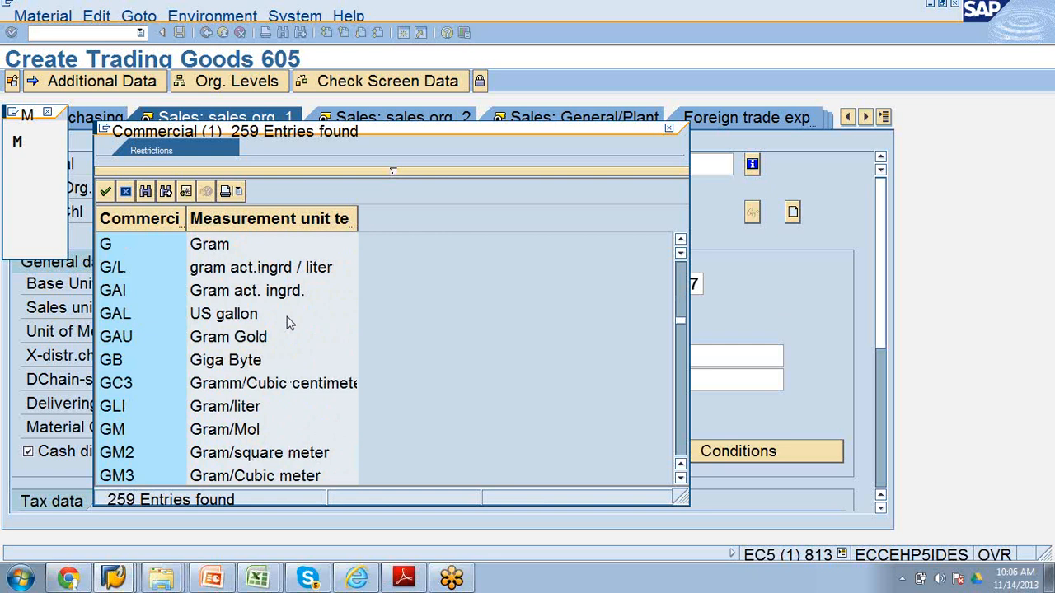
pyautogui.scroll(-4, 289, 322)
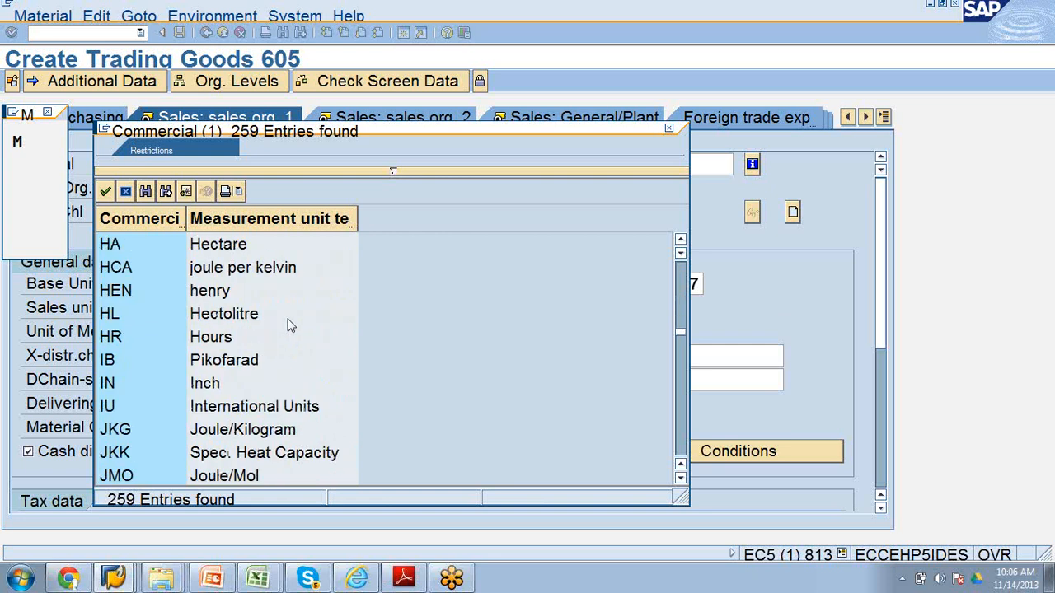
pyautogui.scroll(-4, 288, 324)
pyautogui.scroll(-4, 288, 323)
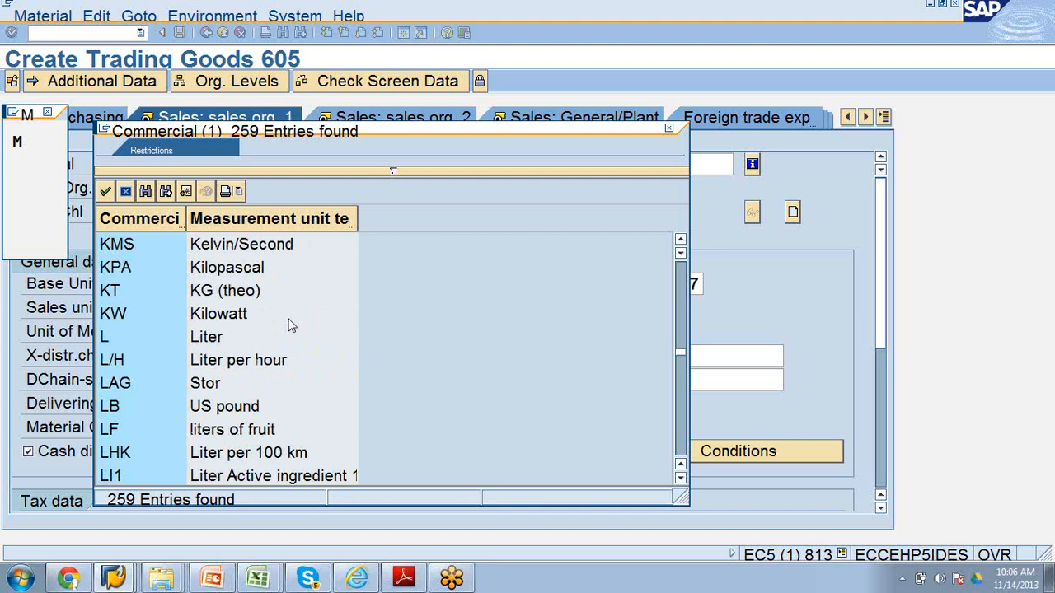
pyautogui.scroll(-3, 288, 325)
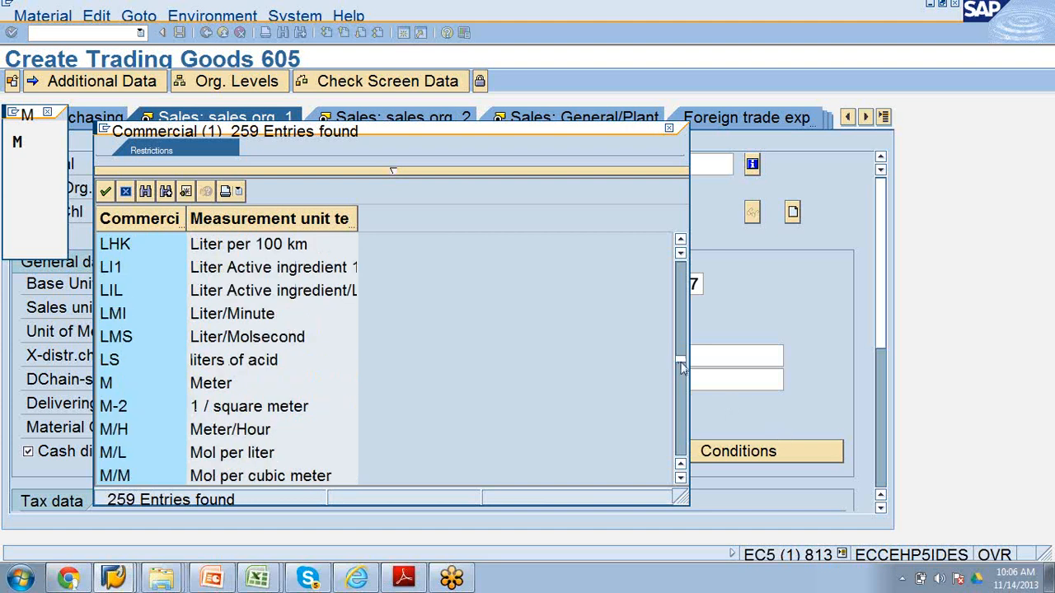
pyautogui.moveTo(680, 360); pyautogui.dragTo(701, 268)
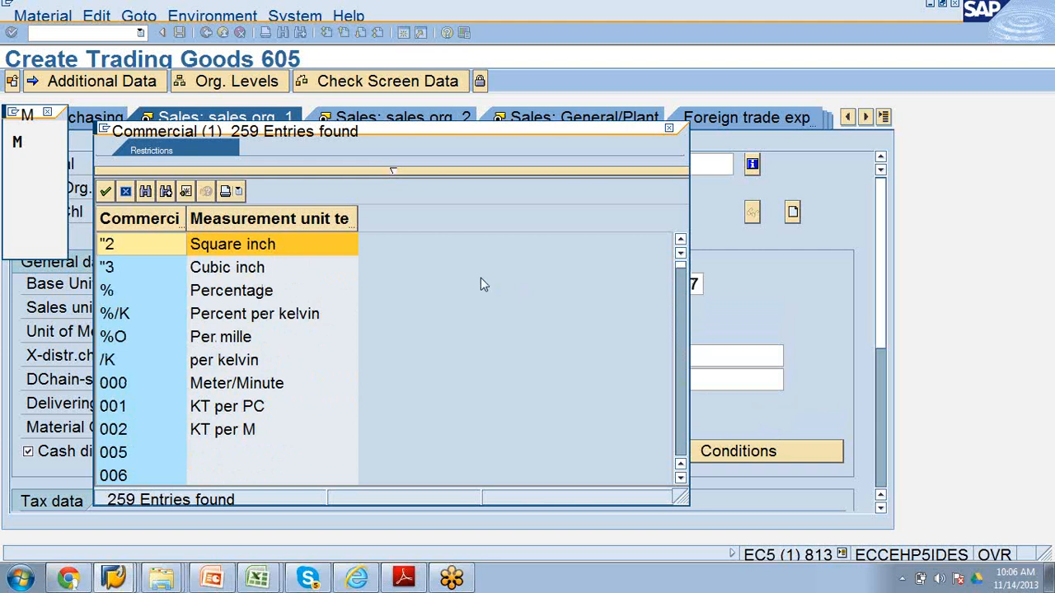
pyautogui.scroll(-1, 482, 285)
pyautogui.scroll(-3, 482, 280)
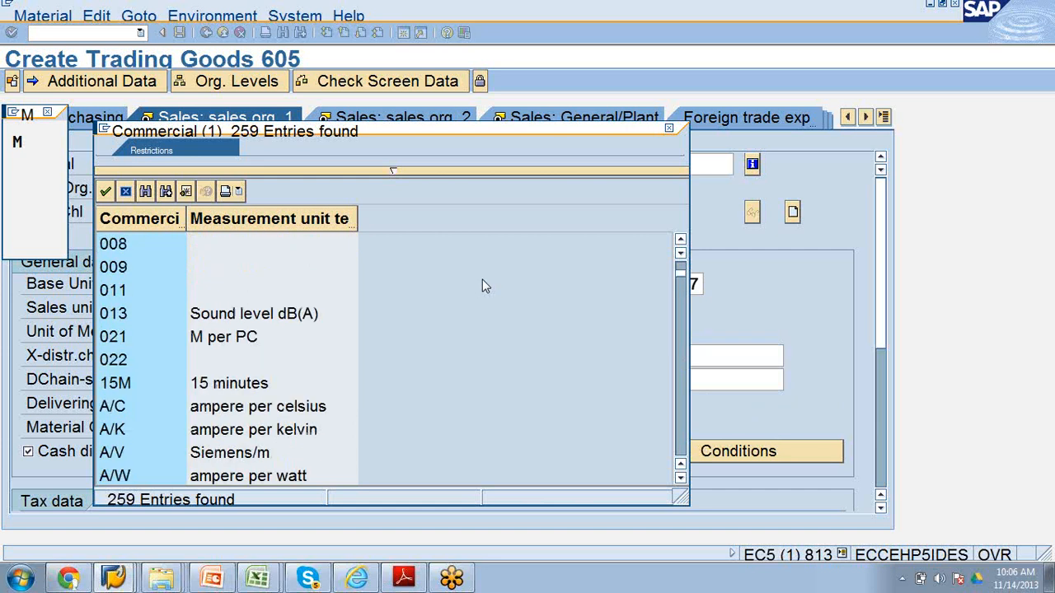
pyautogui.scroll(-1, 486, 286)
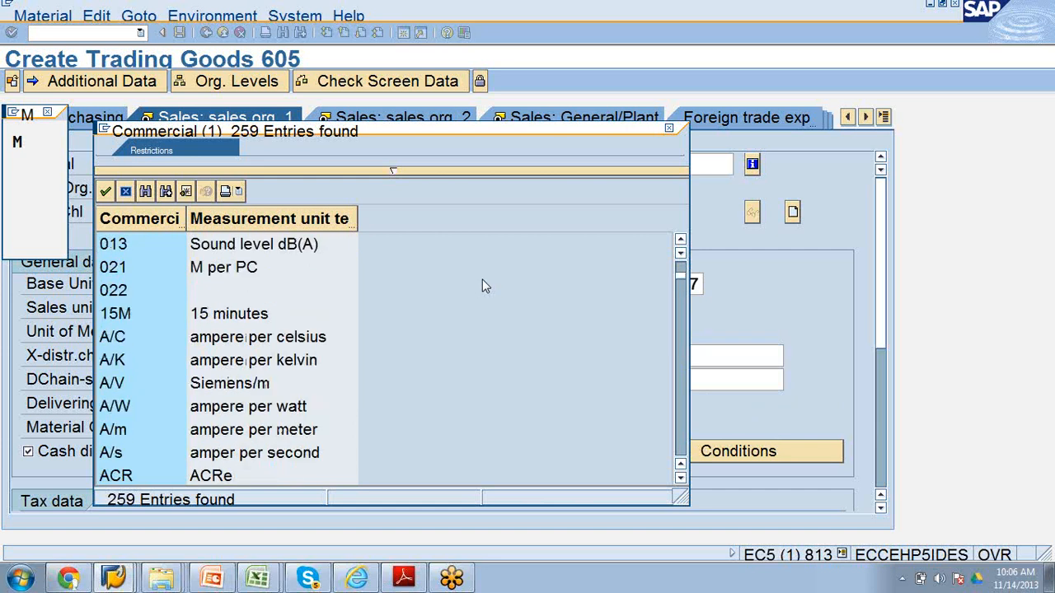
pyautogui.scroll(-4, 485, 286)
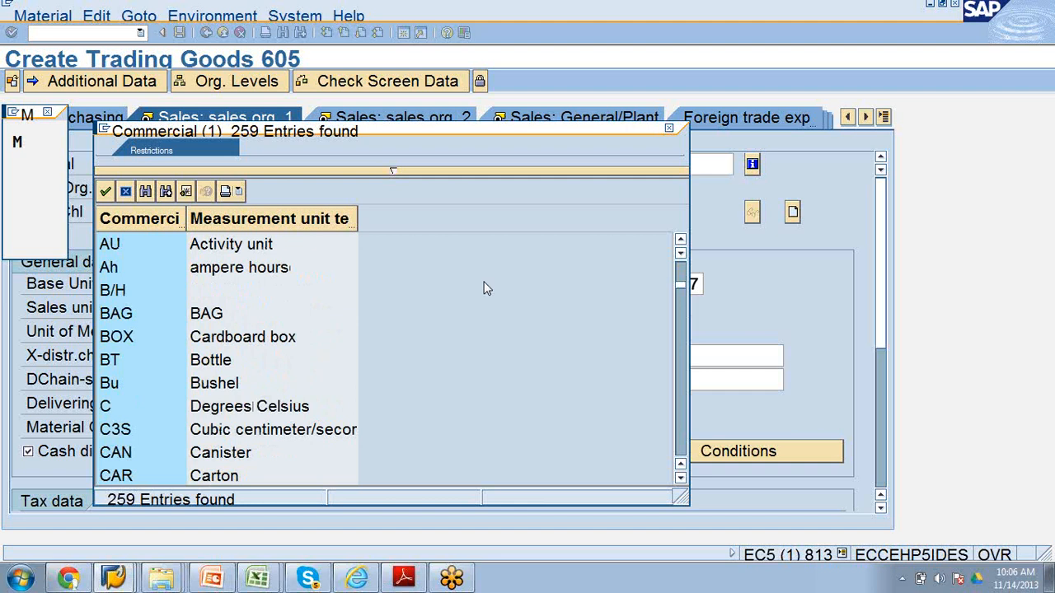
pyautogui.scroll(-3, 484, 288)
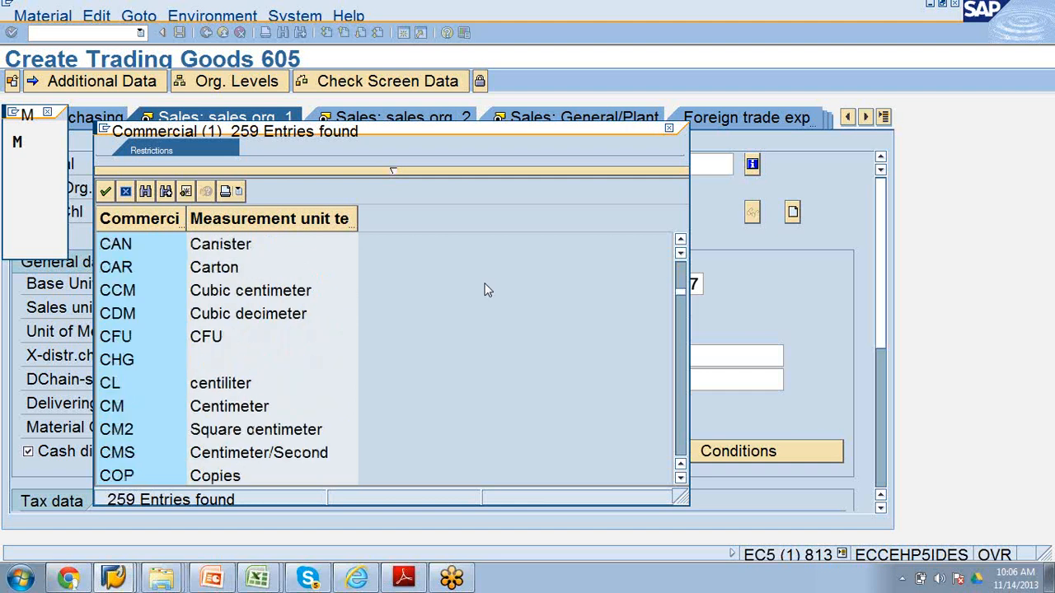
pyautogui.scroll(-4, 486, 291)
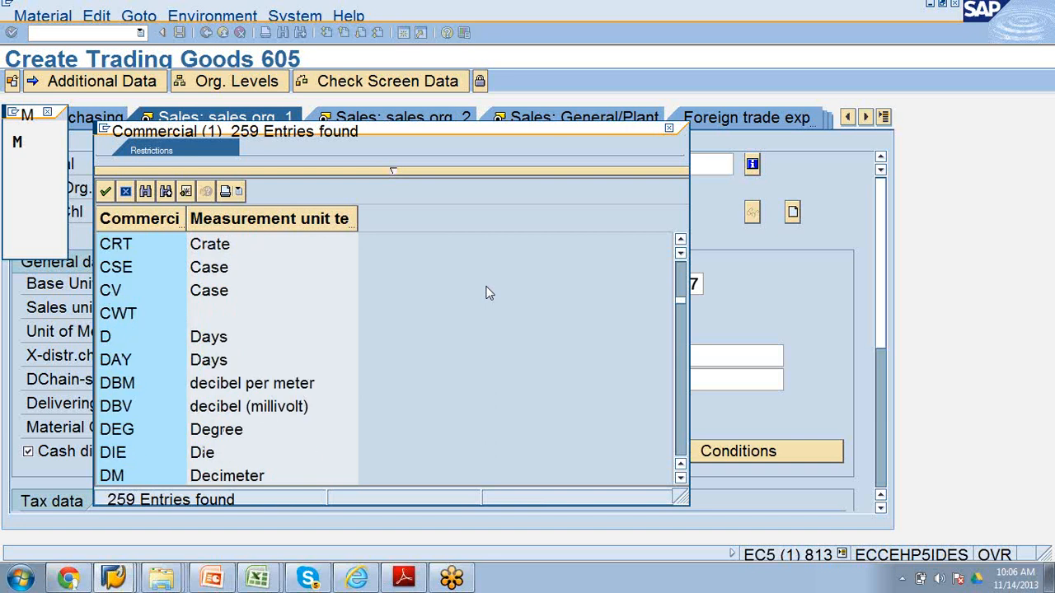
pyautogui.scroll(-2, 486, 293)
pyautogui.scroll(-2, 487, 294)
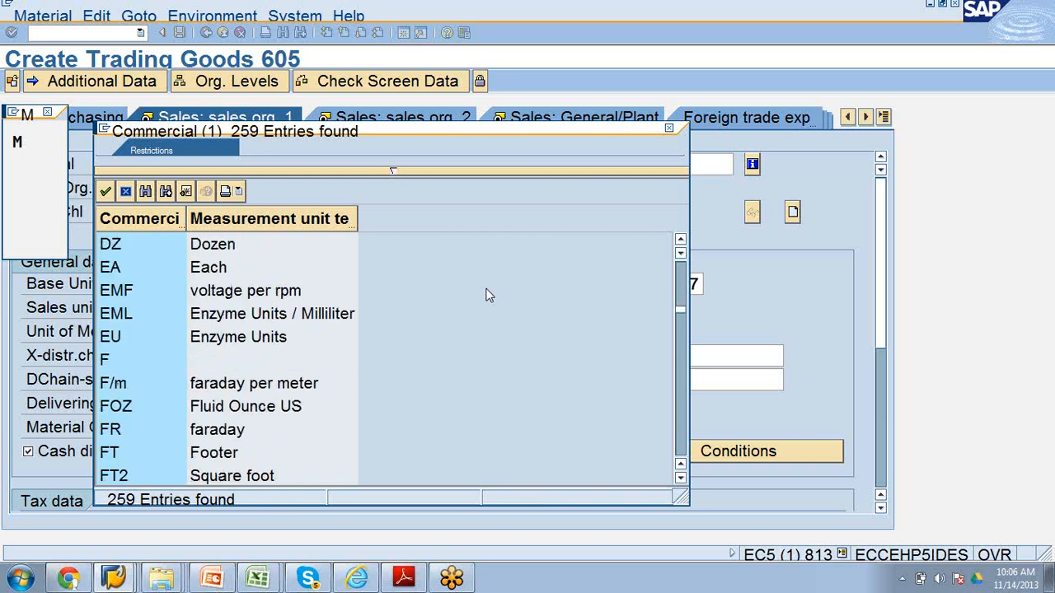
pyautogui.scroll(-2, 488, 295)
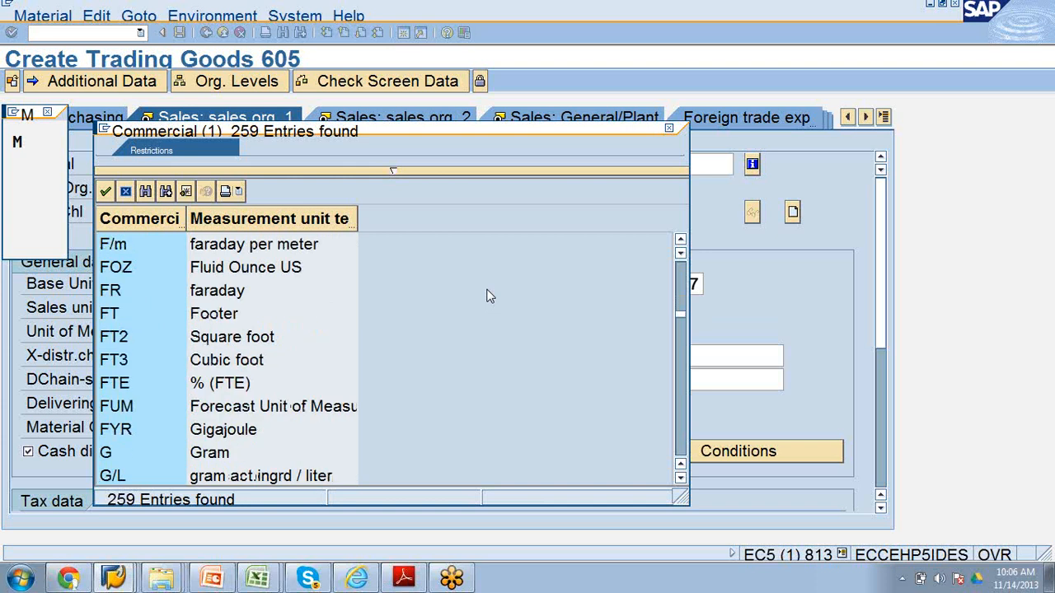
pyautogui.scroll(-4, 488, 296)
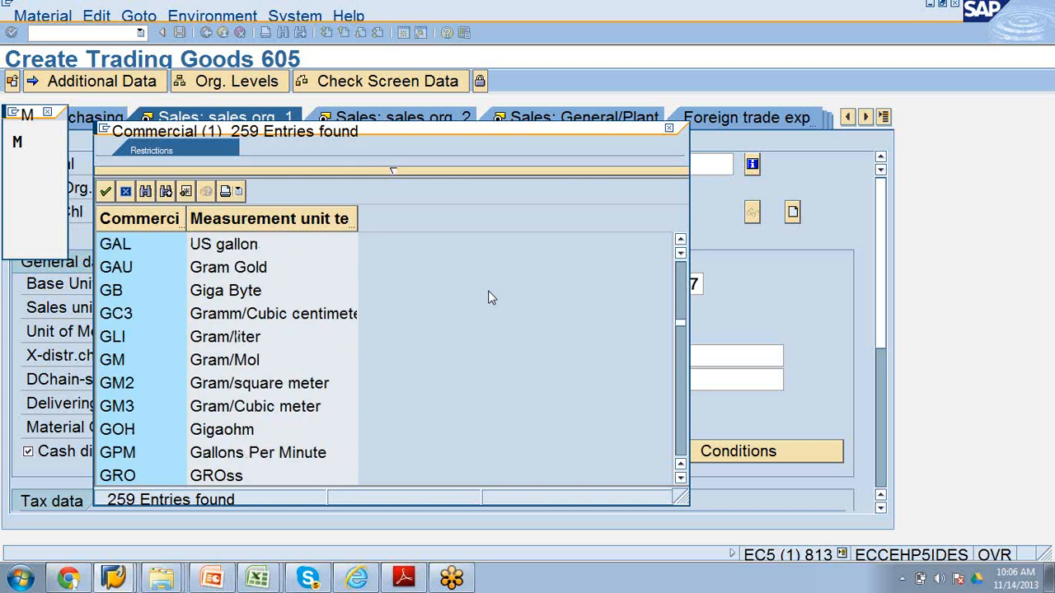
pyautogui.scroll(-2, 488, 298)
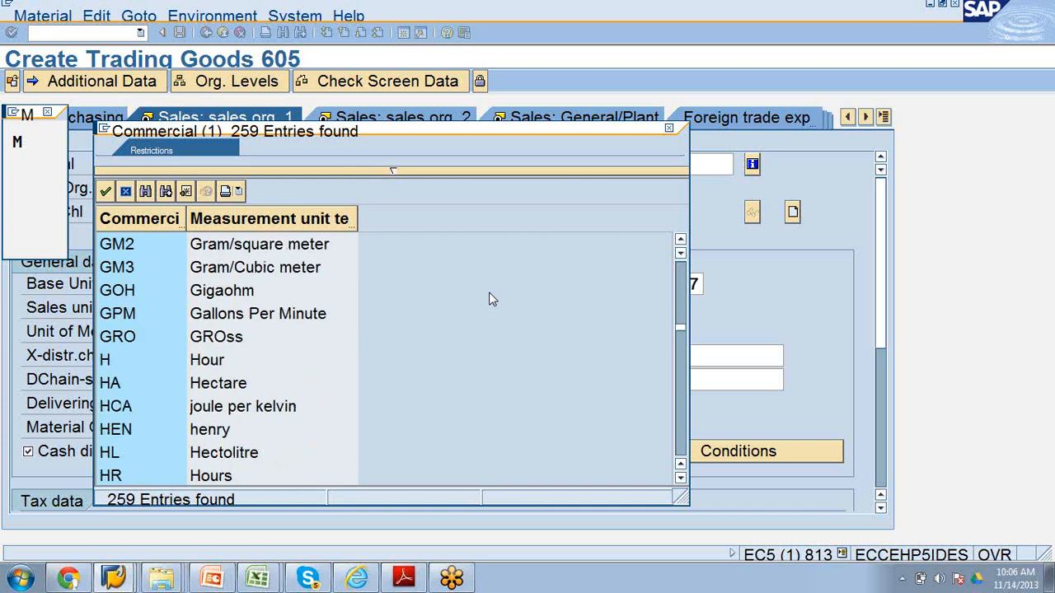
pyautogui.scroll(-4, 489, 299)
pyautogui.scroll(-3, 489, 294)
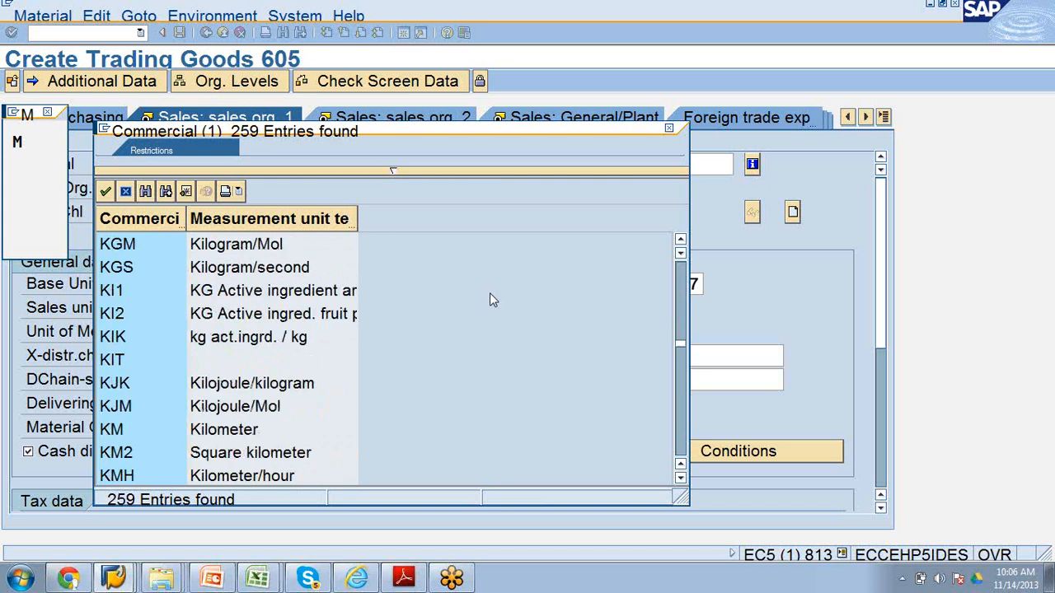
pyautogui.scroll(-3, 491, 299)
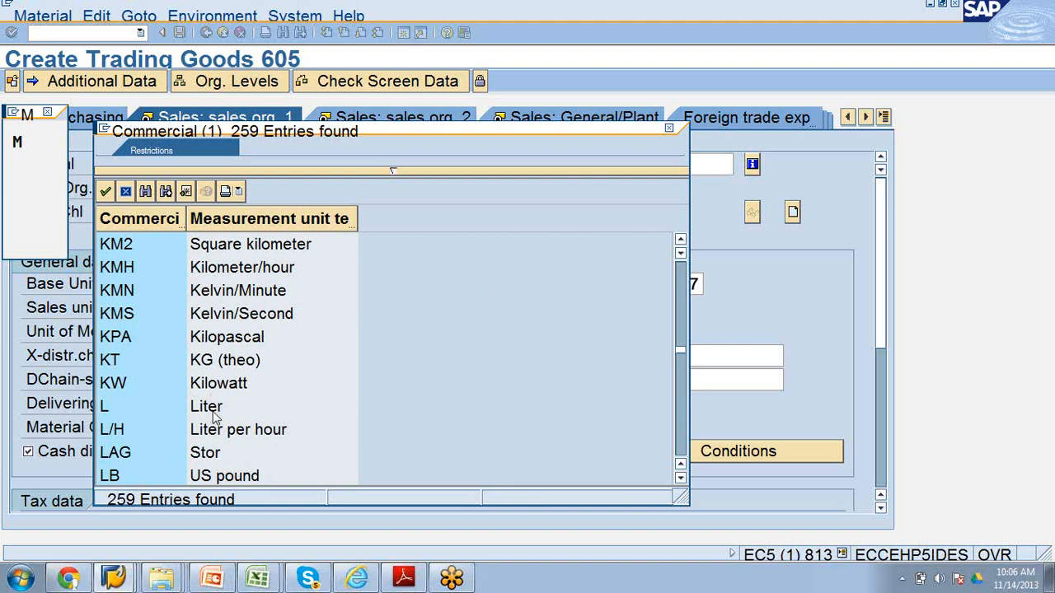
pyautogui.scroll(-3, 213, 418)
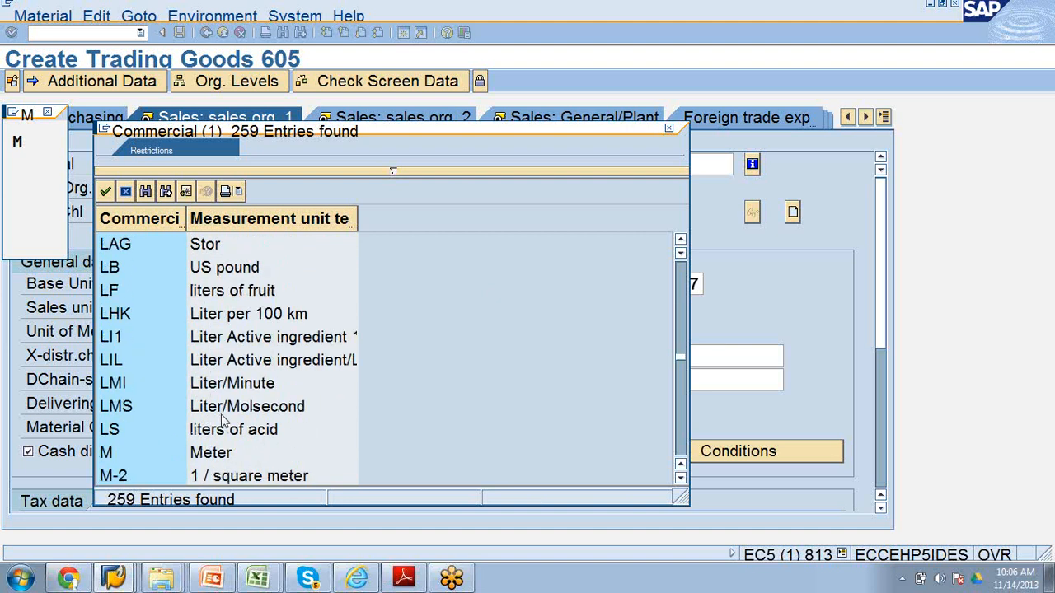
pyautogui.scroll(-3, 223, 421)
pyautogui.scroll(-3, 225, 422)
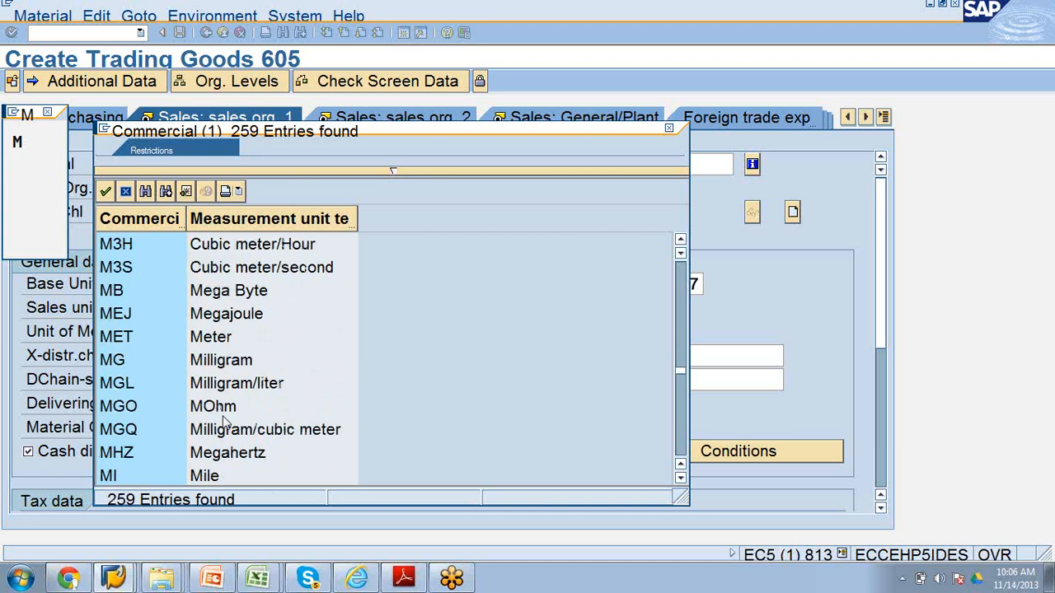
pyautogui.scroll(-2, 224, 422)
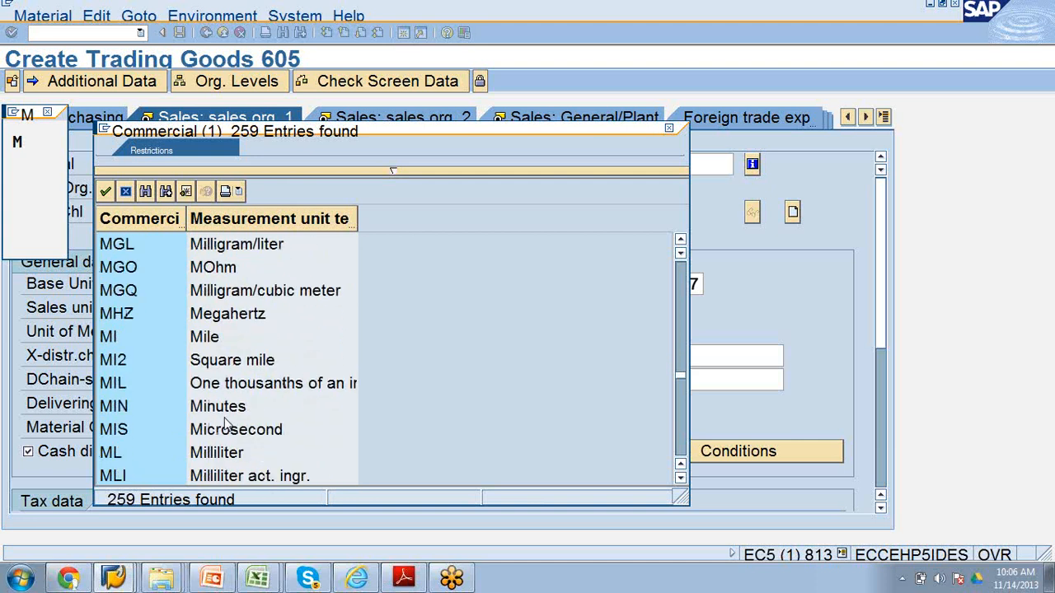
pyautogui.scroll(-3, 226, 423)
pyautogui.scroll(-8, 228, 423)
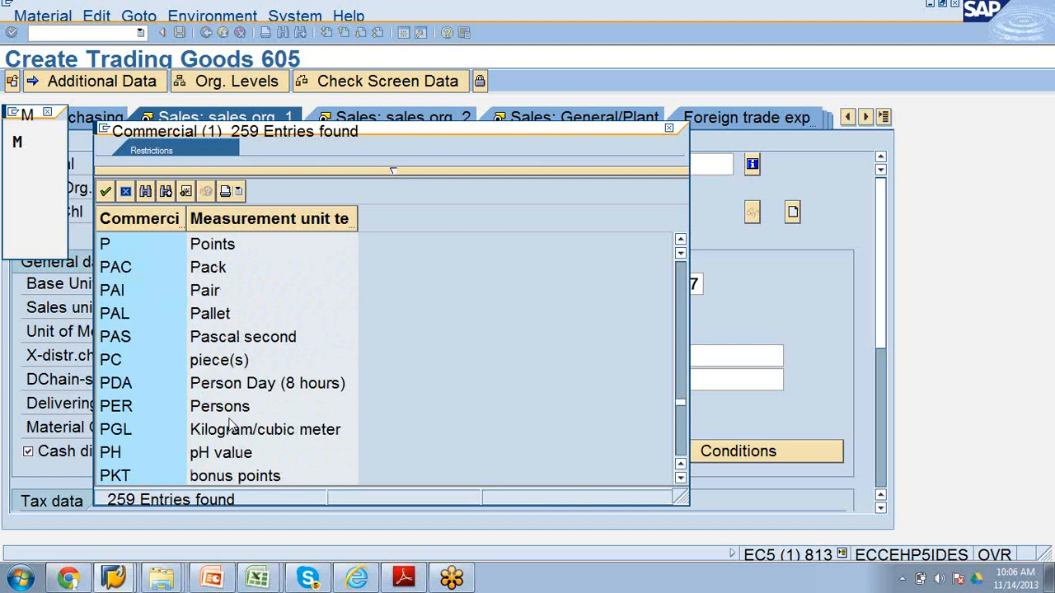
pyautogui.scroll(-3, 232, 425)
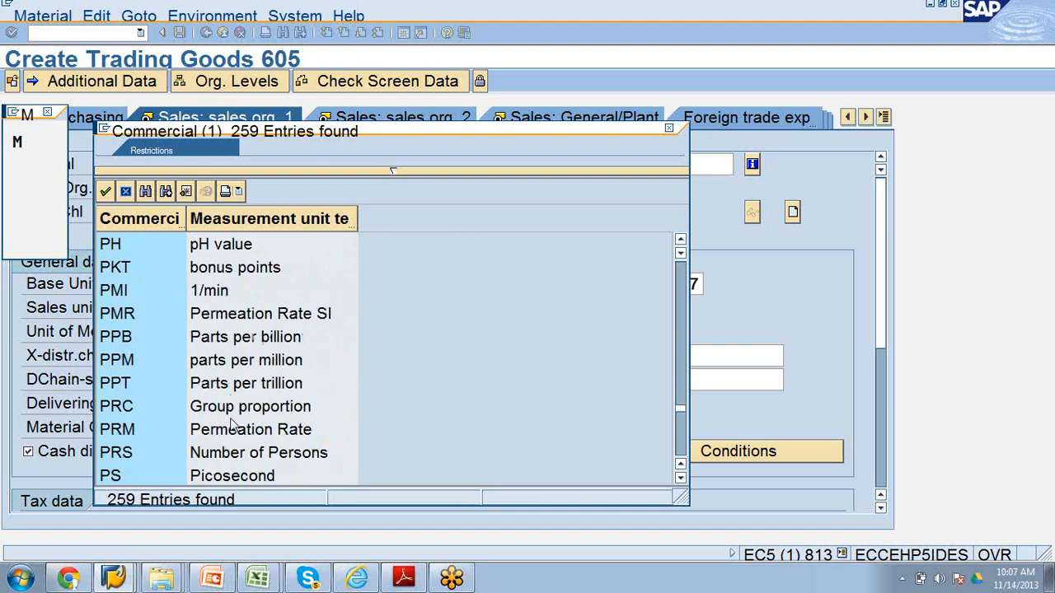
pyautogui.scroll(-3, 232, 424)
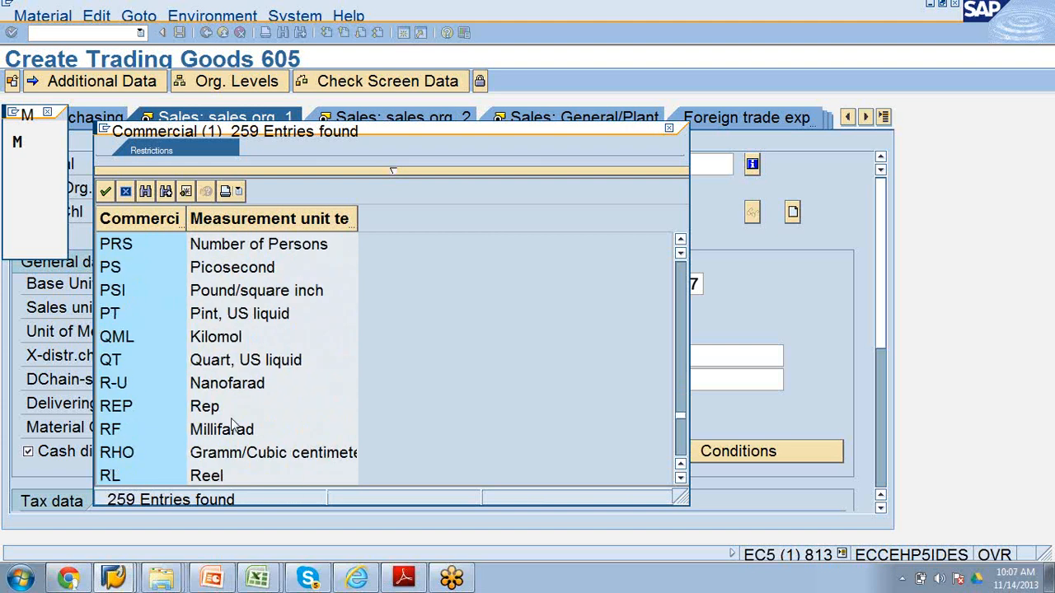
pyautogui.scroll(-3, 233, 425)
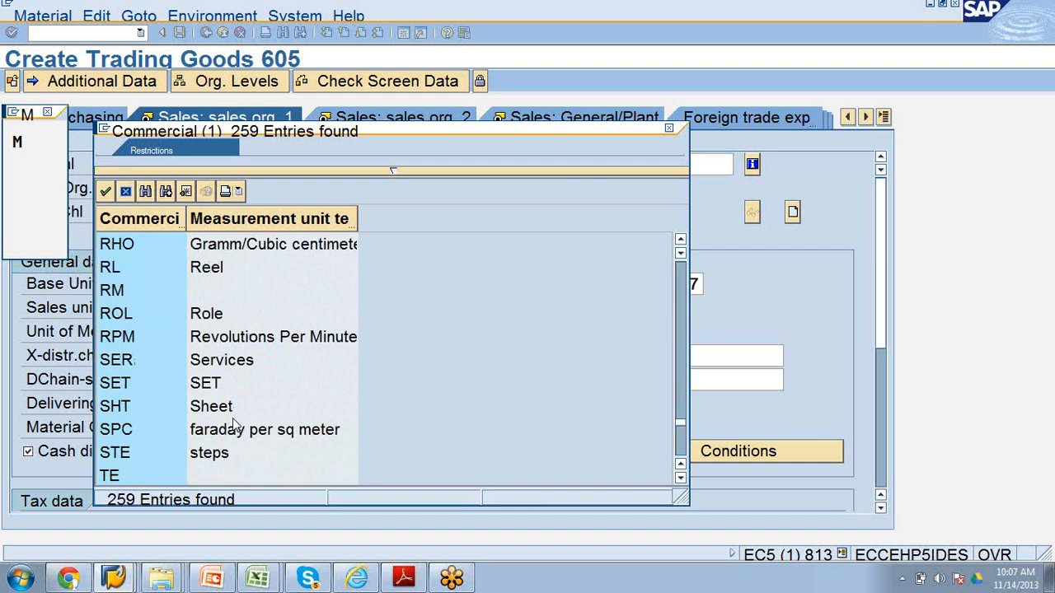
pyautogui.scroll(-4, 233, 425)
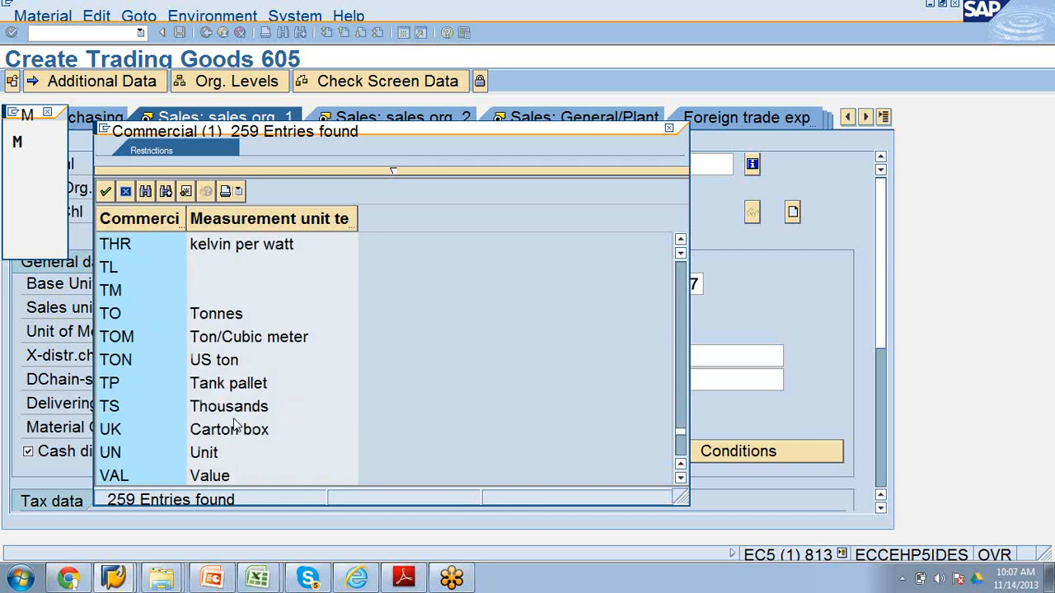
pyautogui.scroll(-5, 282, 460)
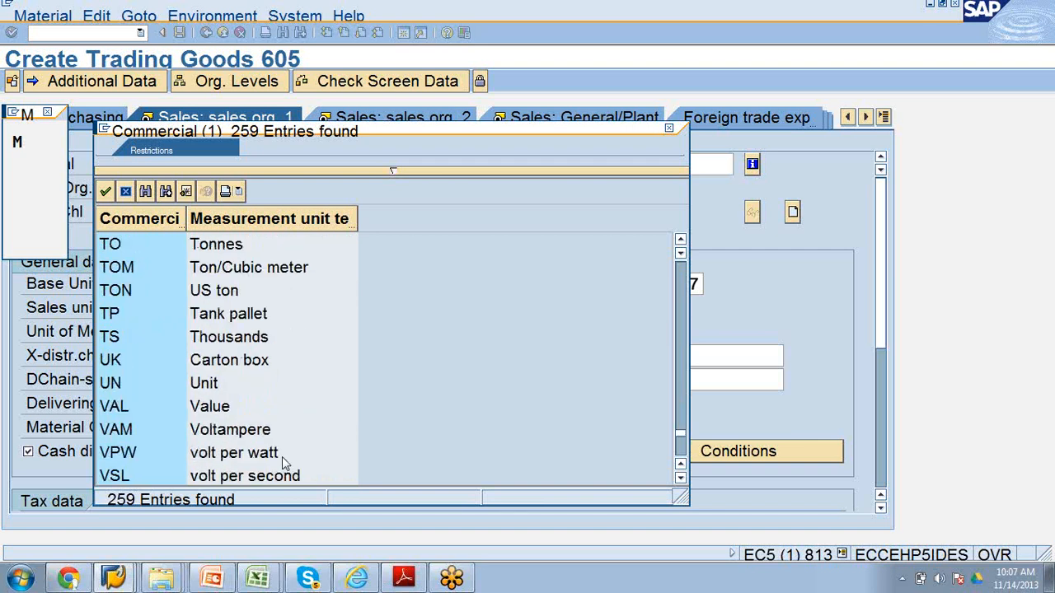
pyautogui.scroll(-4, 281, 463)
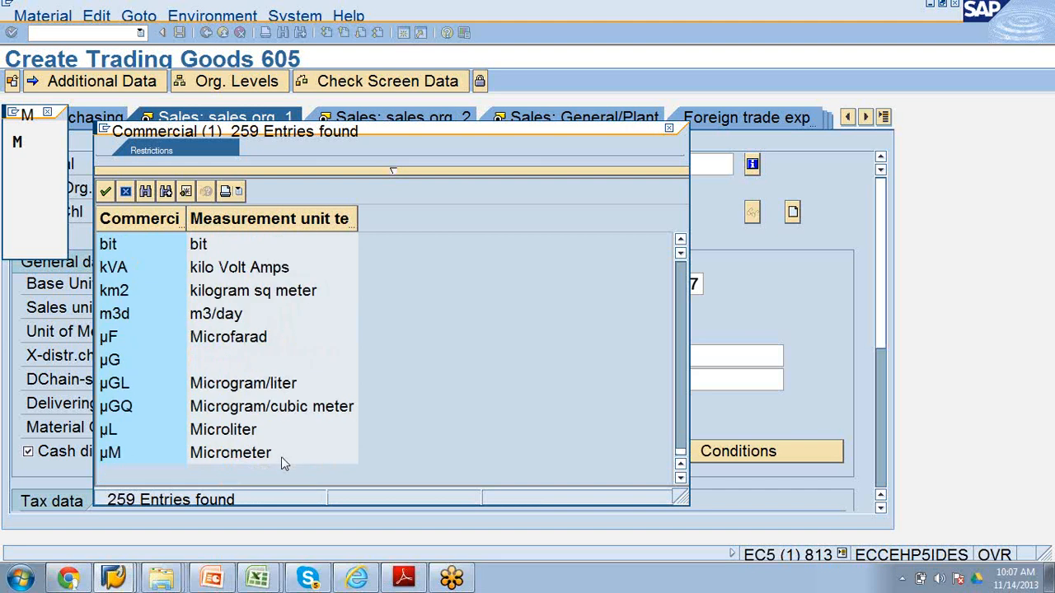
# Step: Choose L (Liter) as the sales unit from the possible measurement units
pyautogui.scroll(15, 281, 456)
pyautogui.scroll(20, 278, 453)
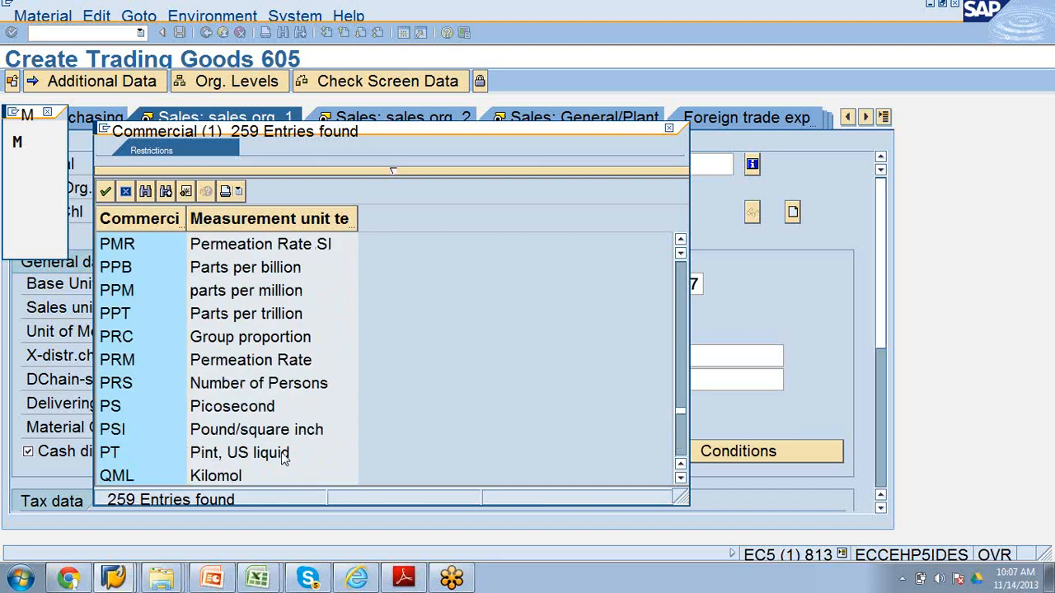
pyautogui.scroll(8, 272, 424)
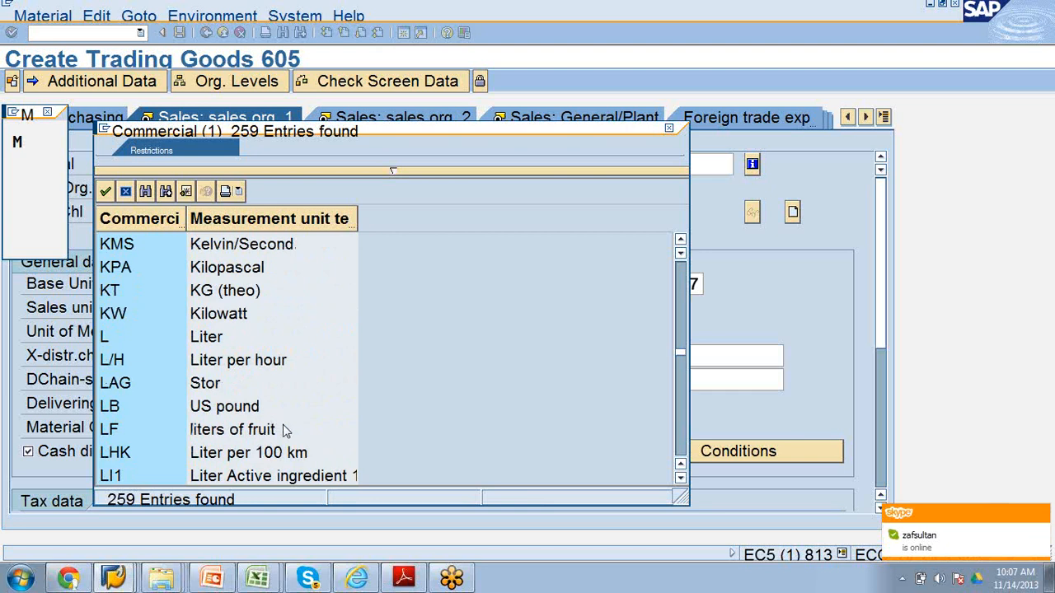
pyautogui.click(211, 340)
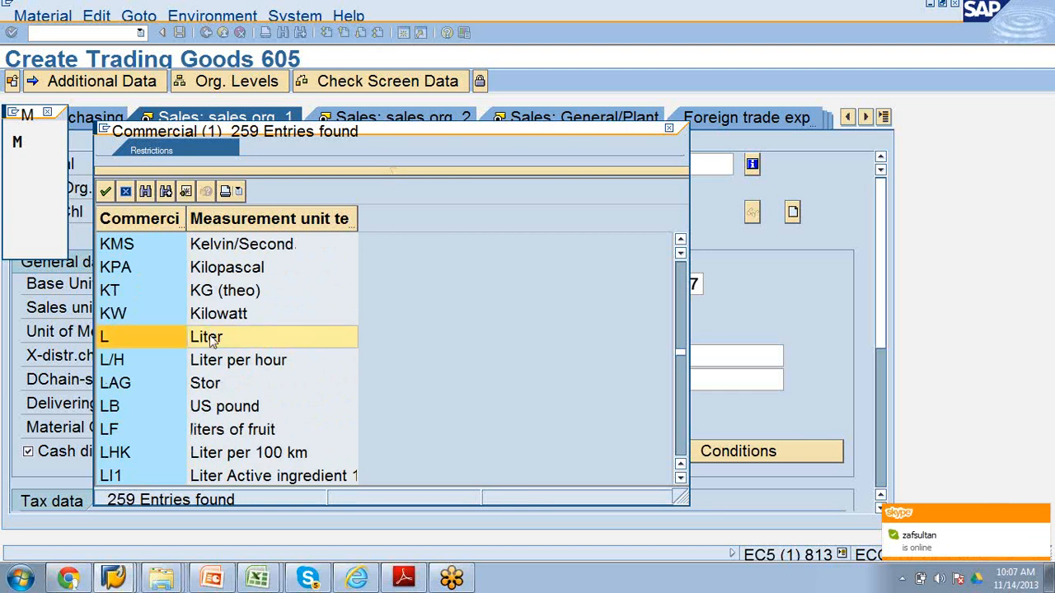
pyautogui.doubleClick(210, 336)
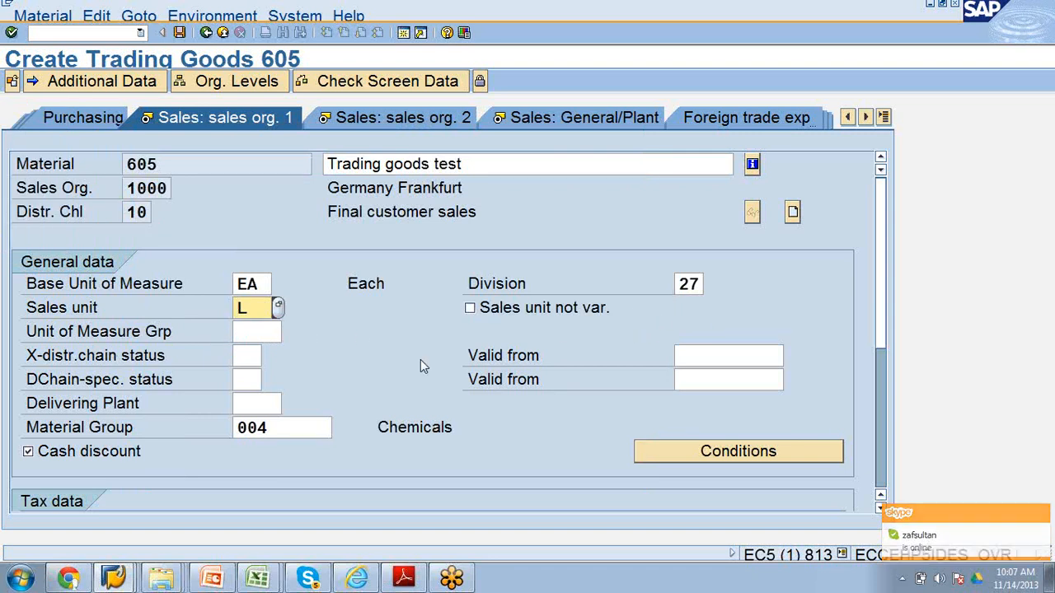
# Step: Choose plant 0005 (Hamburg) as the material's delivering plant from the possible entries
pyautogui.click(254, 406)
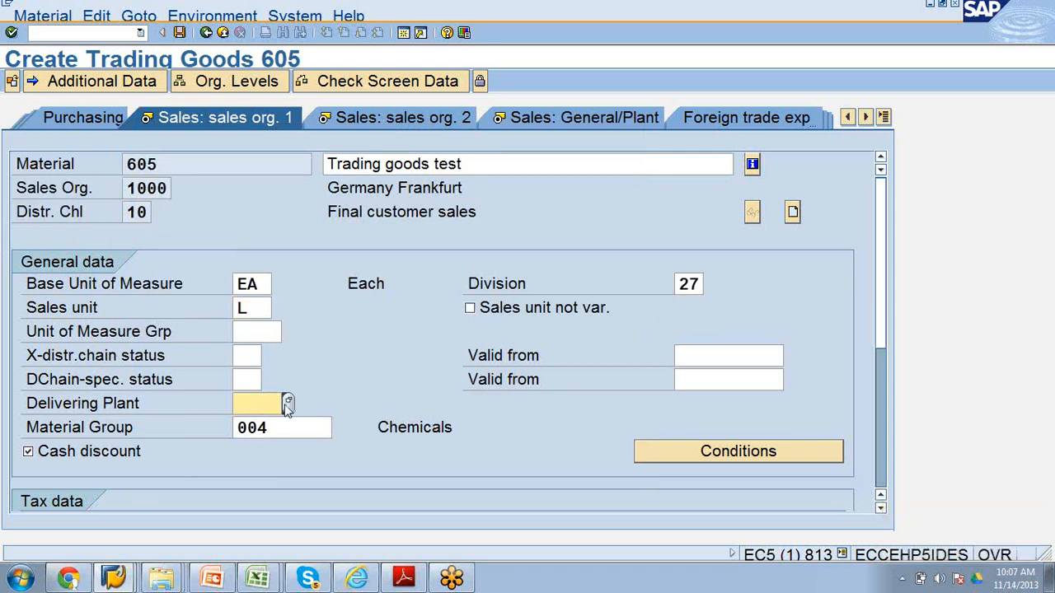
pyautogui.click(287, 403)
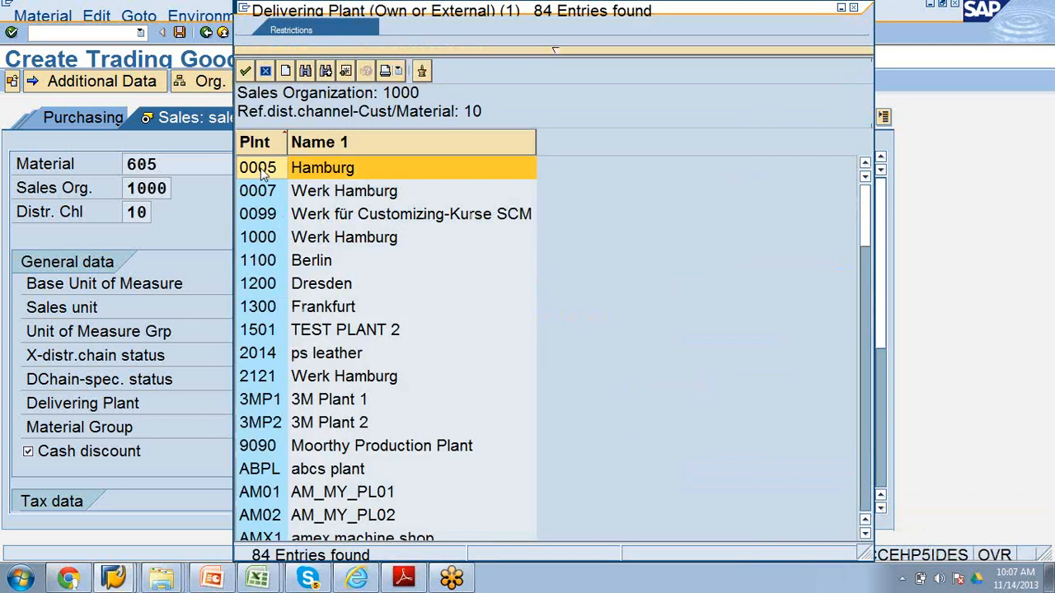
pyautogui.doubleClick(260, 167)
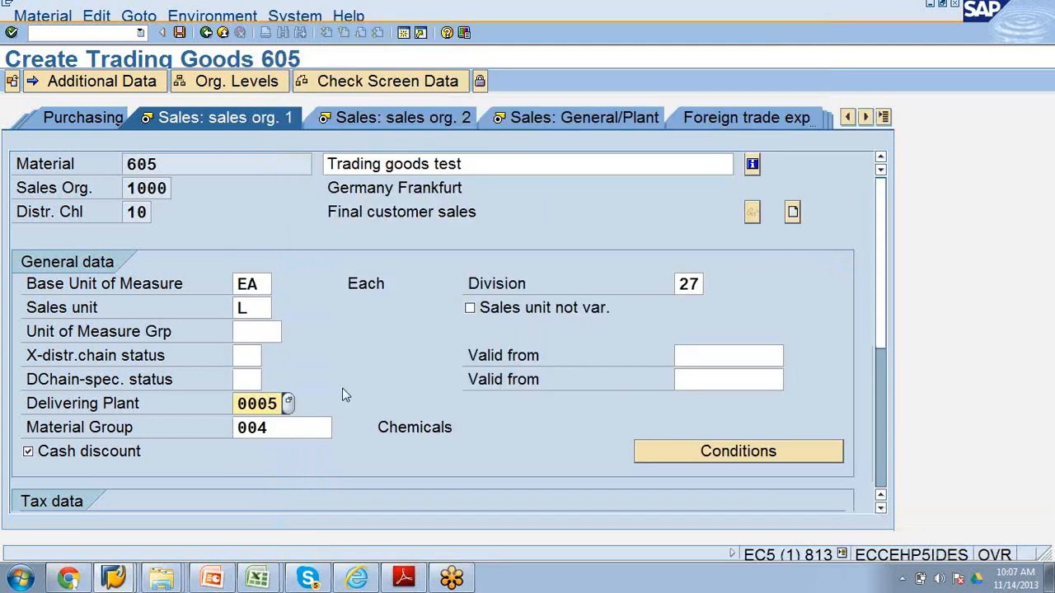
# Step: In the quantity stipulations, set both the minimum order quantity and the minimum delivery quantity to 100 EA
pyautogui.scroll(-3, 327, 422)
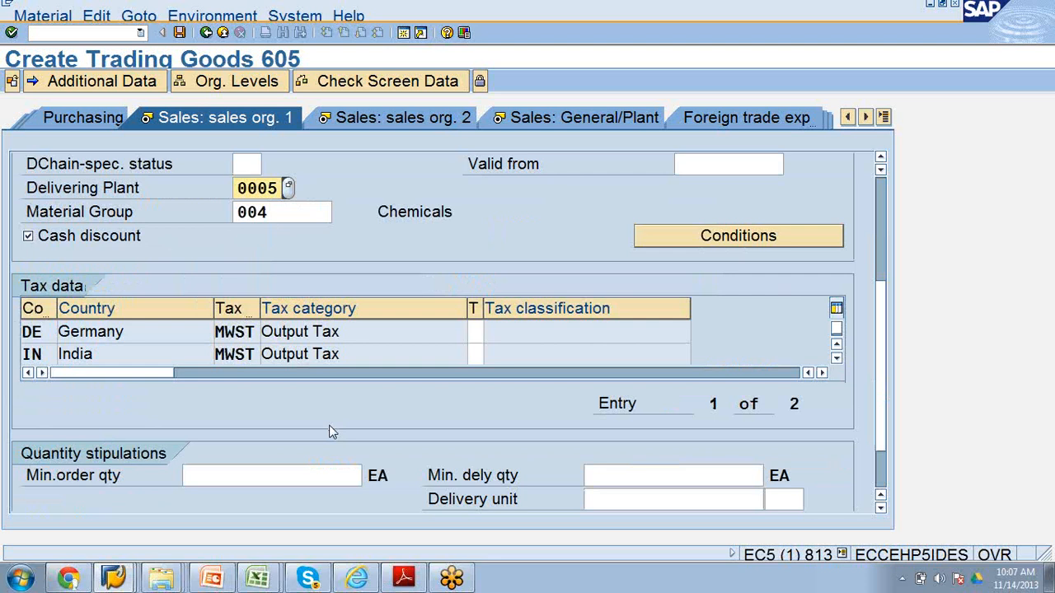
pyautogui.scroll(-1, 322, 427)
pyautogui.click(293, 403)
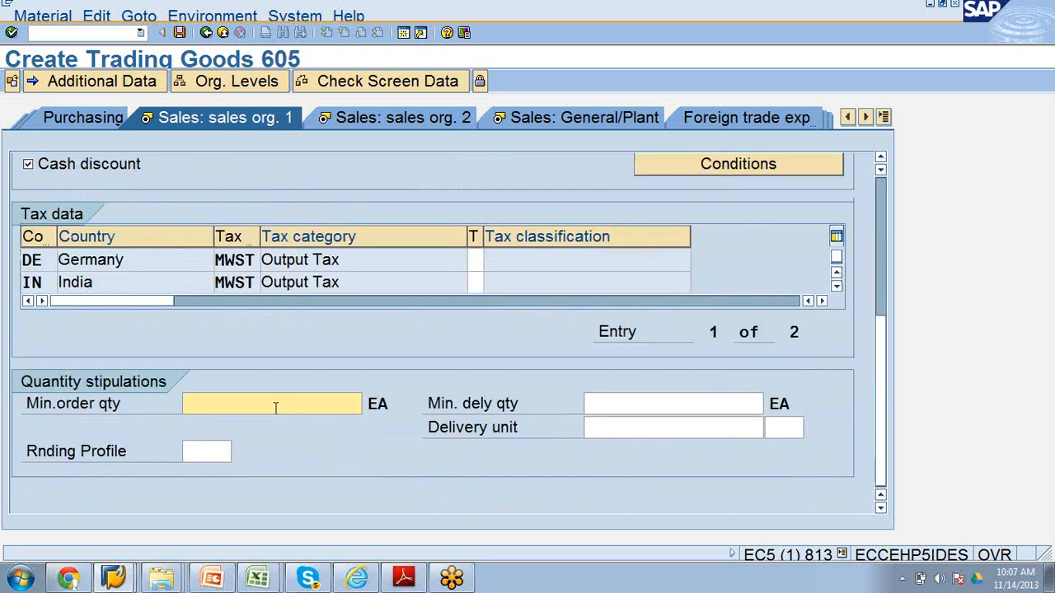
pyautogui.write('100')
pyautogui.click(641, 410)
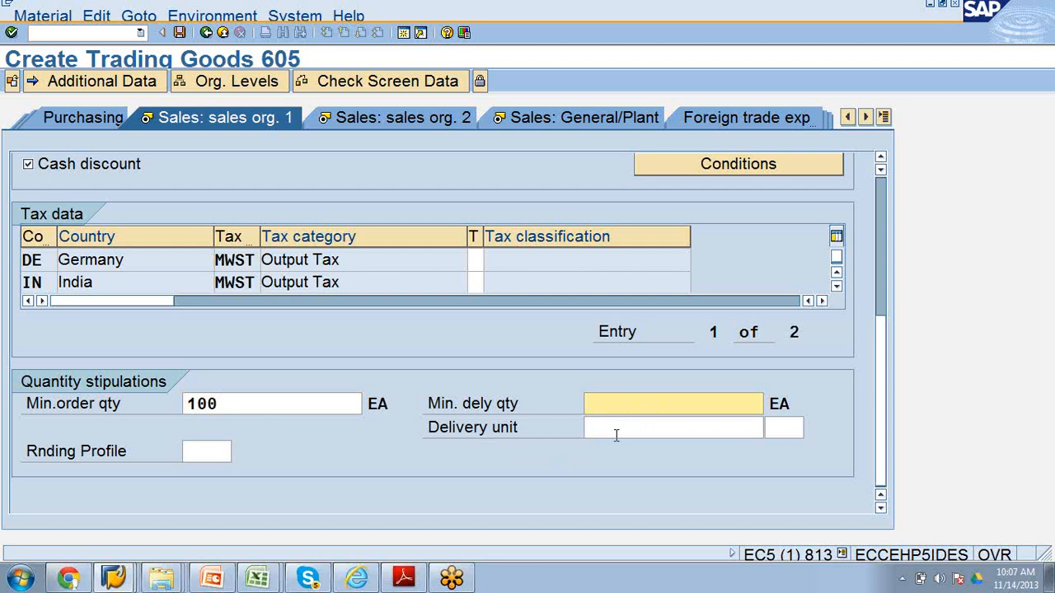
pyautogui.write('100')
# Step: Continue to the Sales: sales org. 2 view and enter the requested unit conversion factor as 1 L = 1000 EA
pyautogui.click(394, 126)
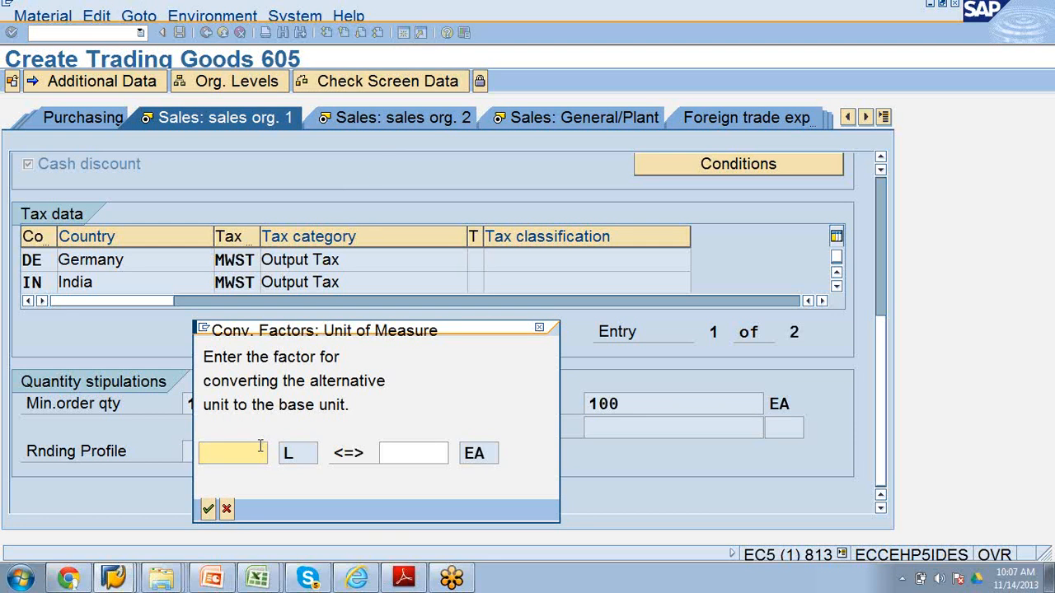
pyautogui.write('1')
pyautogui.click(425, 458)
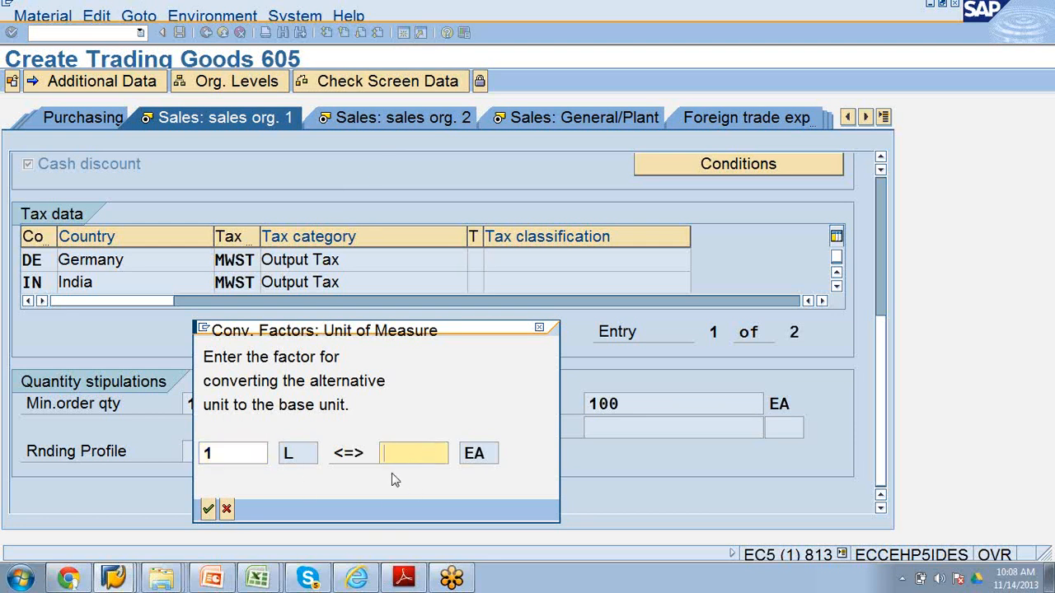
pyautogui.write('1000')
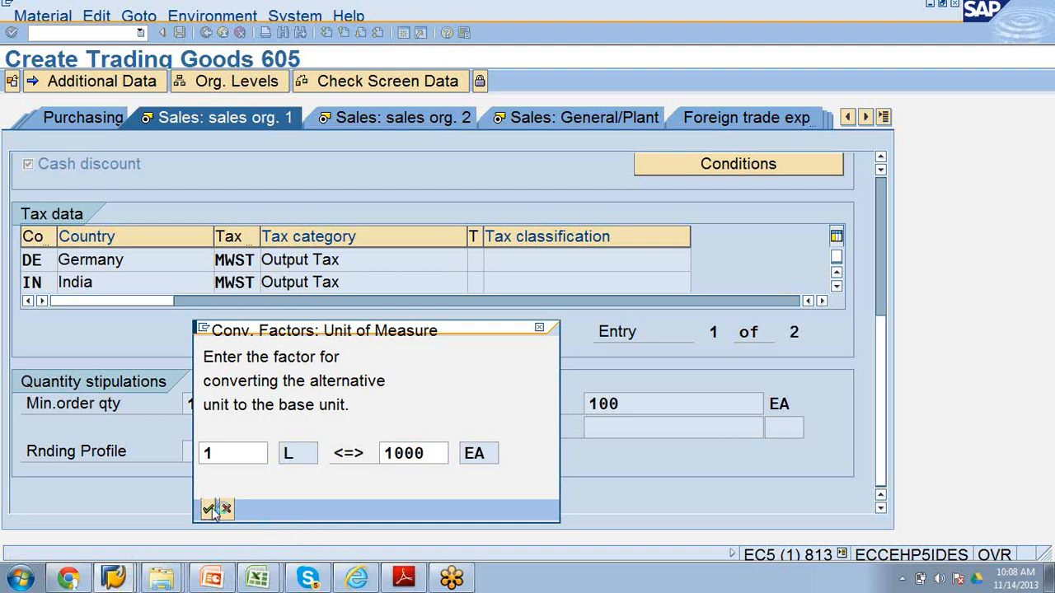
pyautogui.click(208, 510)
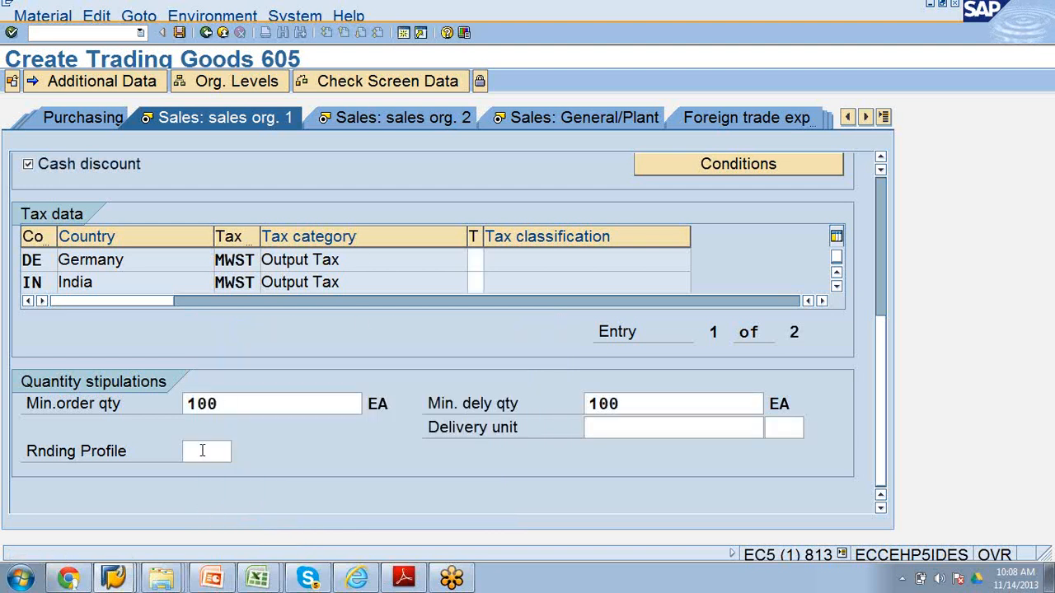
# Step: Try to continue to the Sales: sales org. 2 view, accepting the warning about the supplying plant
pyautogui.click(227, 404)
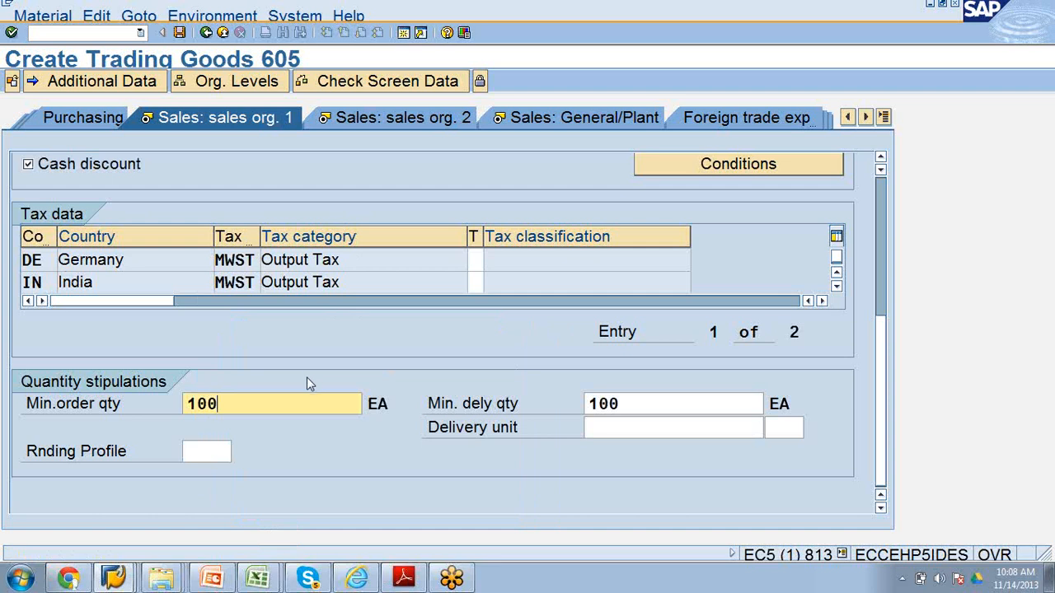
pyautogui.click(403, 124)
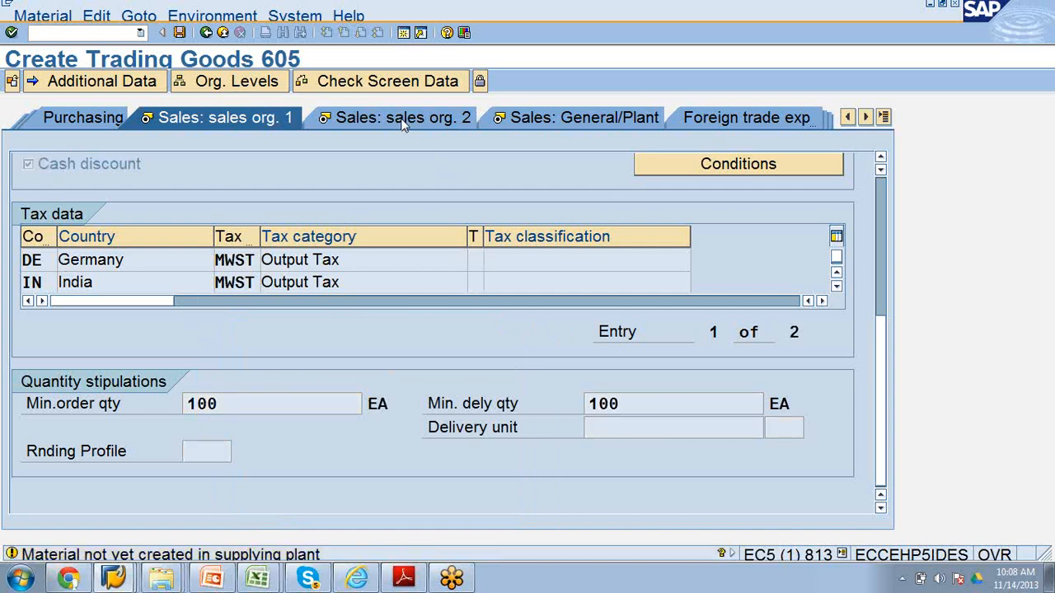
pyautogui.click(11, 32)
pyautogui.click(12, 32)
pyautogui.click(12, 32)
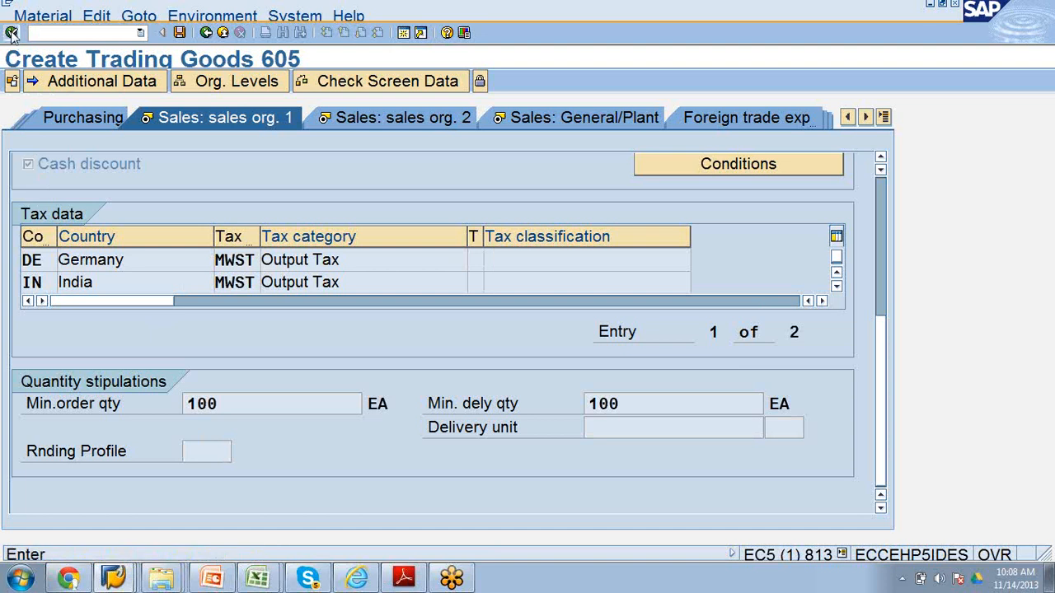
pyautogui.click(12, 32)
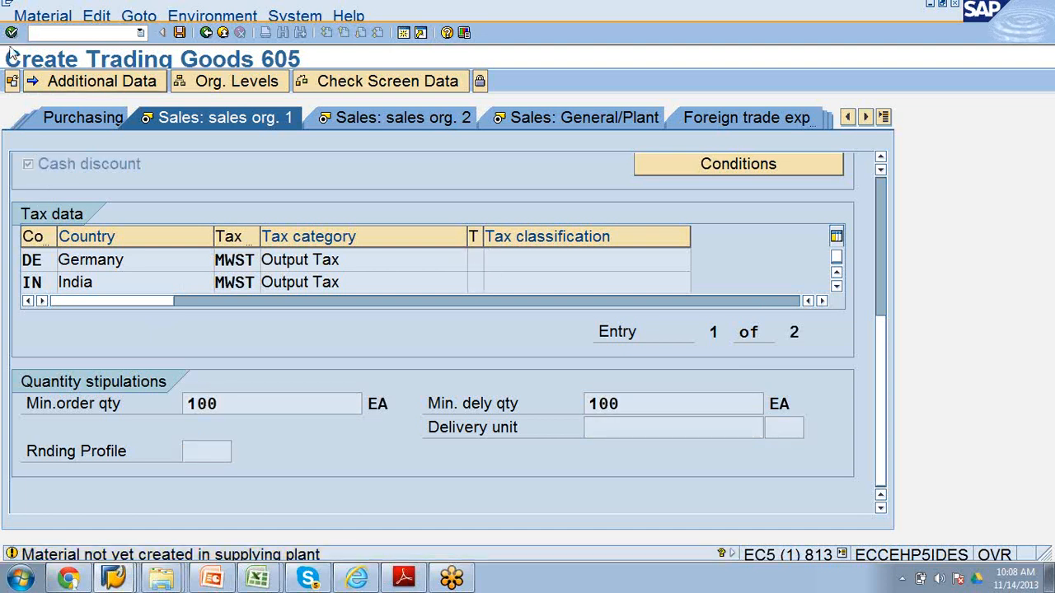
pyautogui.click(12, 32)
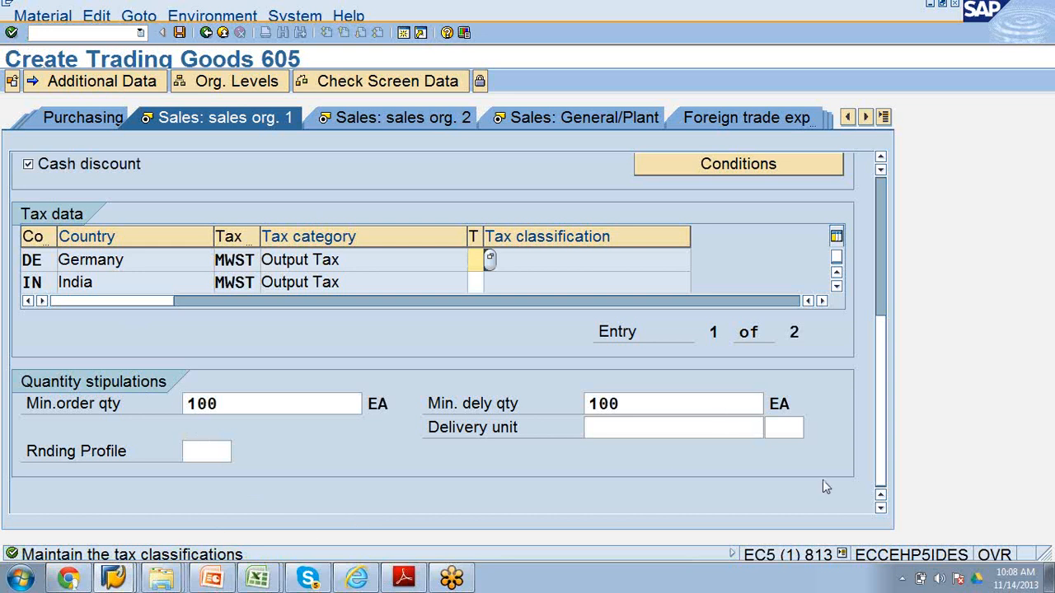
# Step: Set the output tax classification to 1 (Standard rate) for Germany and 2 (Reduced rate) for India
pyautogui.moveTo(880, 450); pyautogui.dragTo(883, 414)
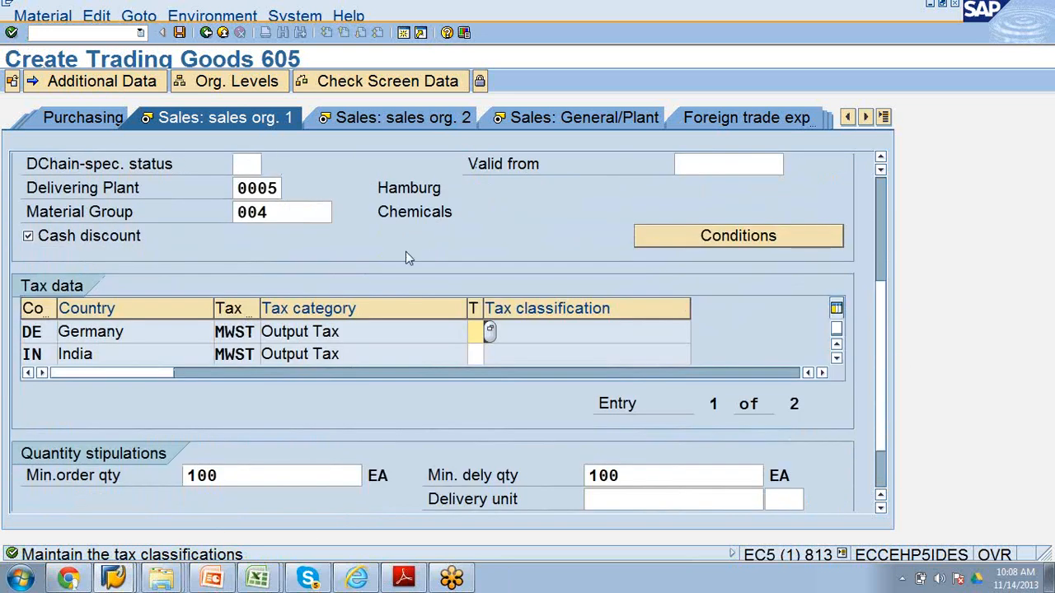
pyautogui.click(491, 332)
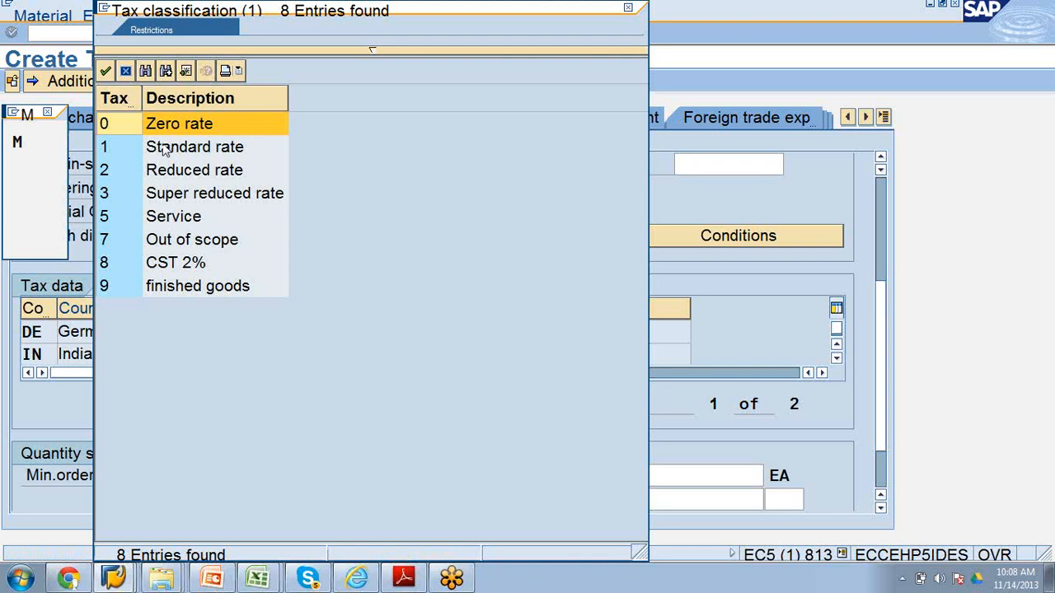
pyautogui.doubleClick(167, 150)
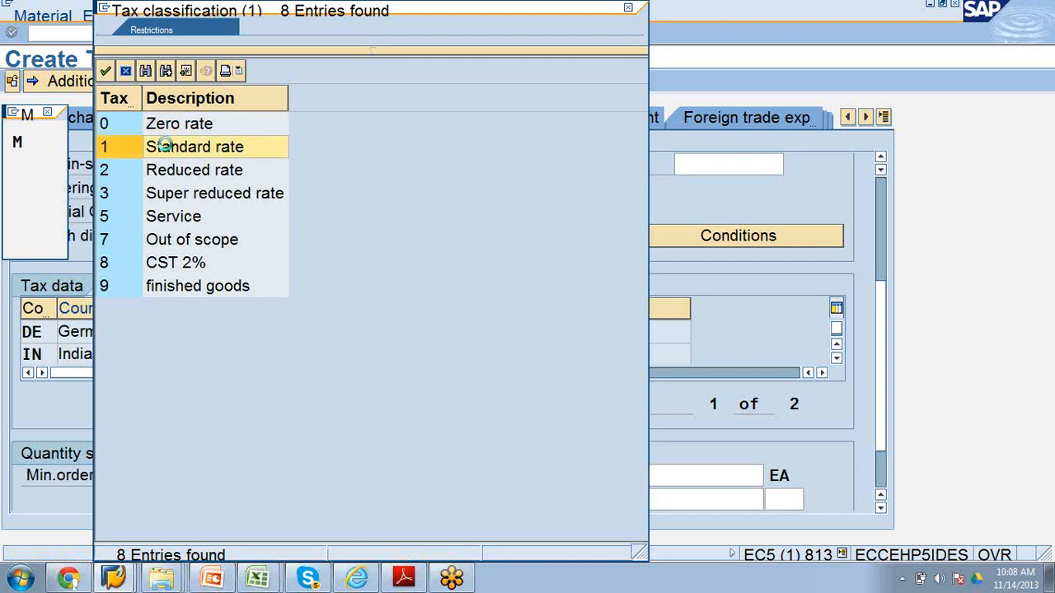
pyautogui.click(477, 354)
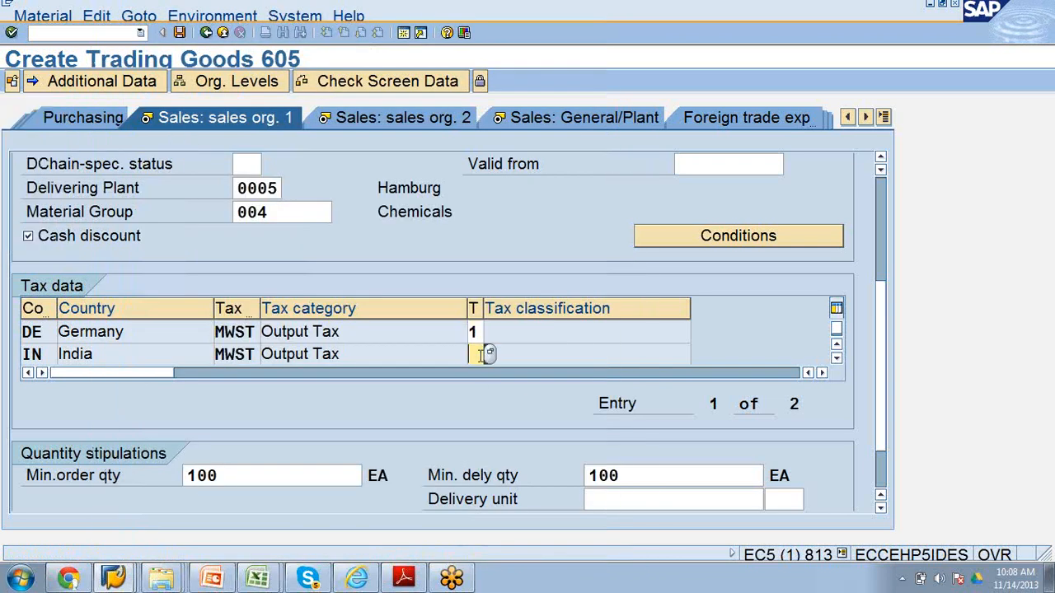
pyautogui.click(488, 361)
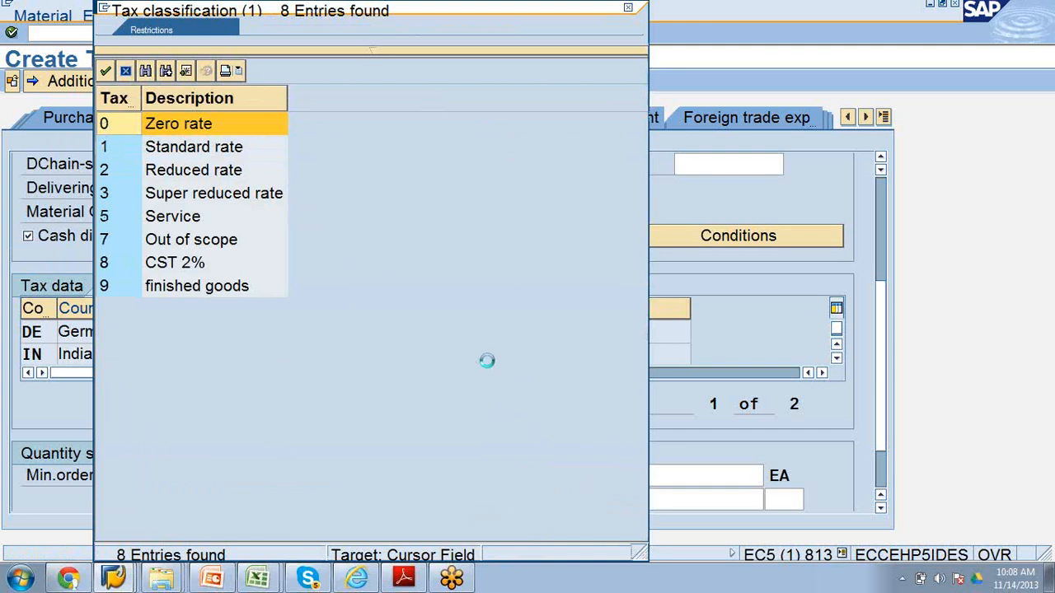
pyautogui.doubleClick(170, 175)
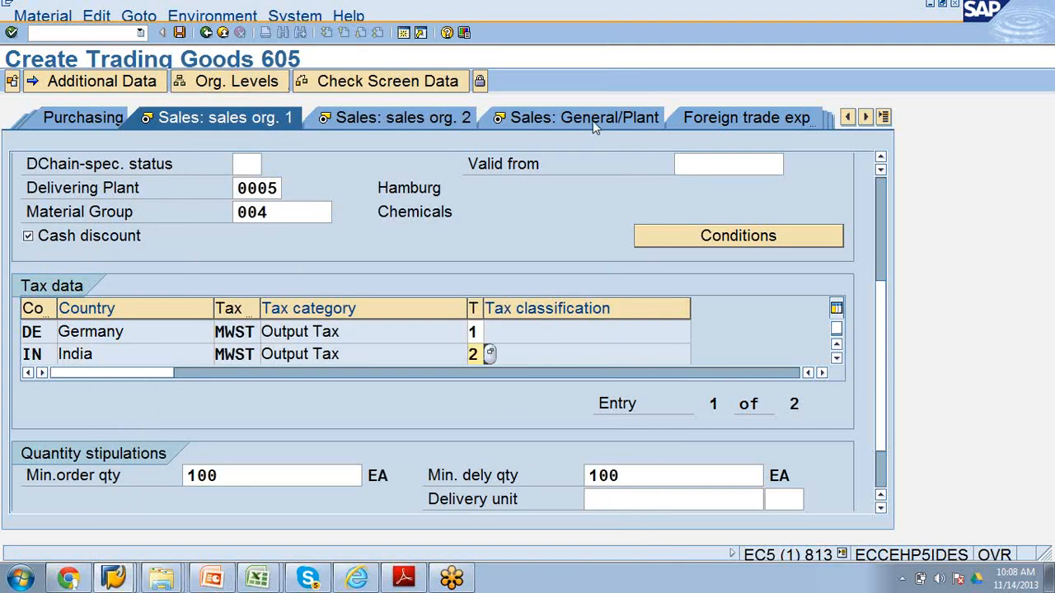
# Step: In the Sales: General/Plant view, choose transportation group 0003 (Container) and loading group 0002 (Forklift) from the possible entries
pyautogui.press('Return')
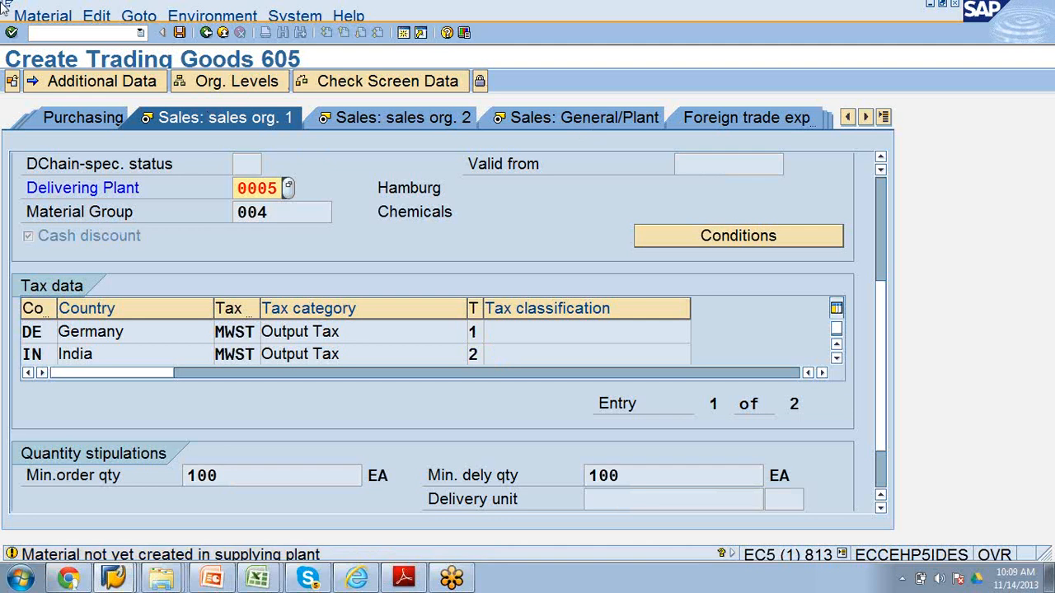
pyautogui.press('Return')
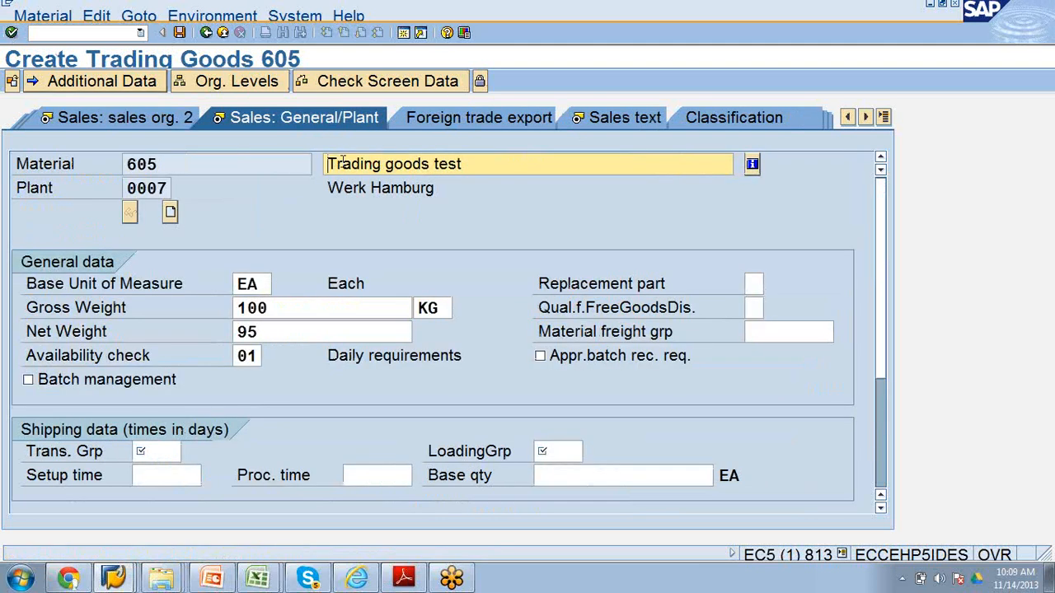
pyautogui.click(161, 446)
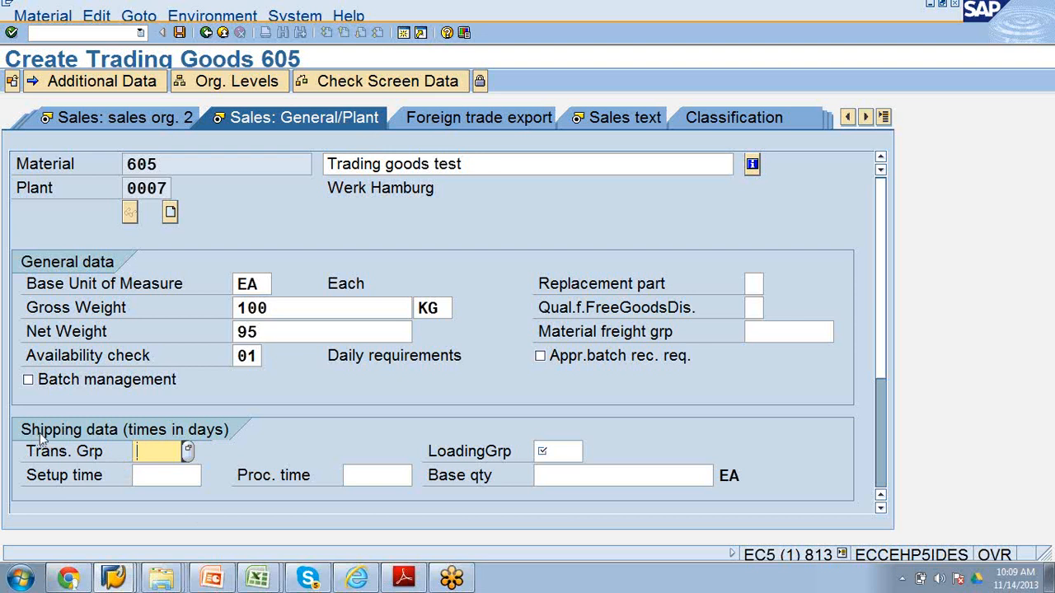
pyautogui.click(189, 452)
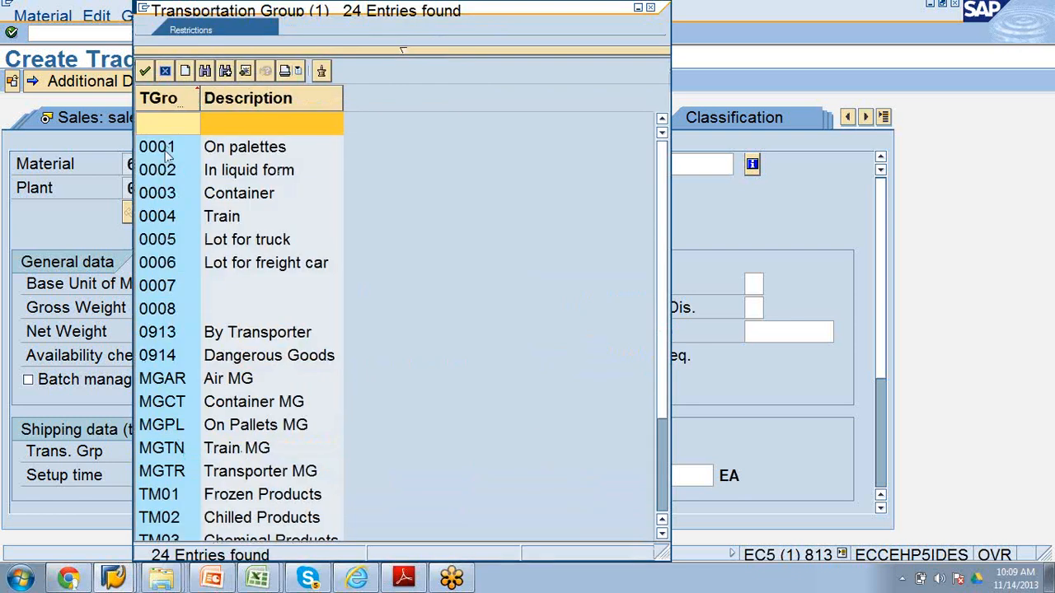
pyautogui.doubleClick(161, 196)
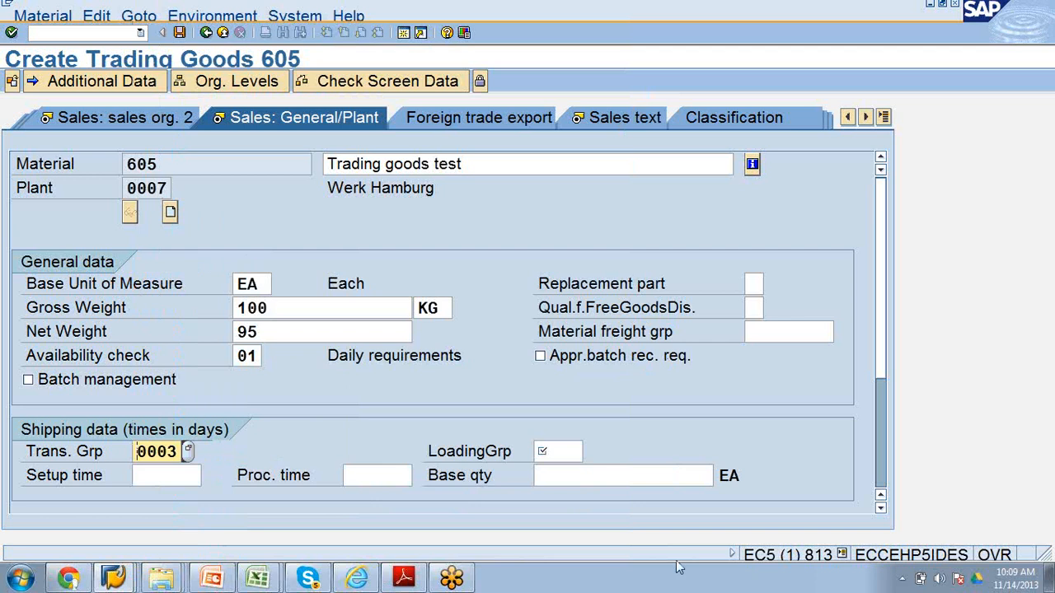
pyautogui.click(577, 450)
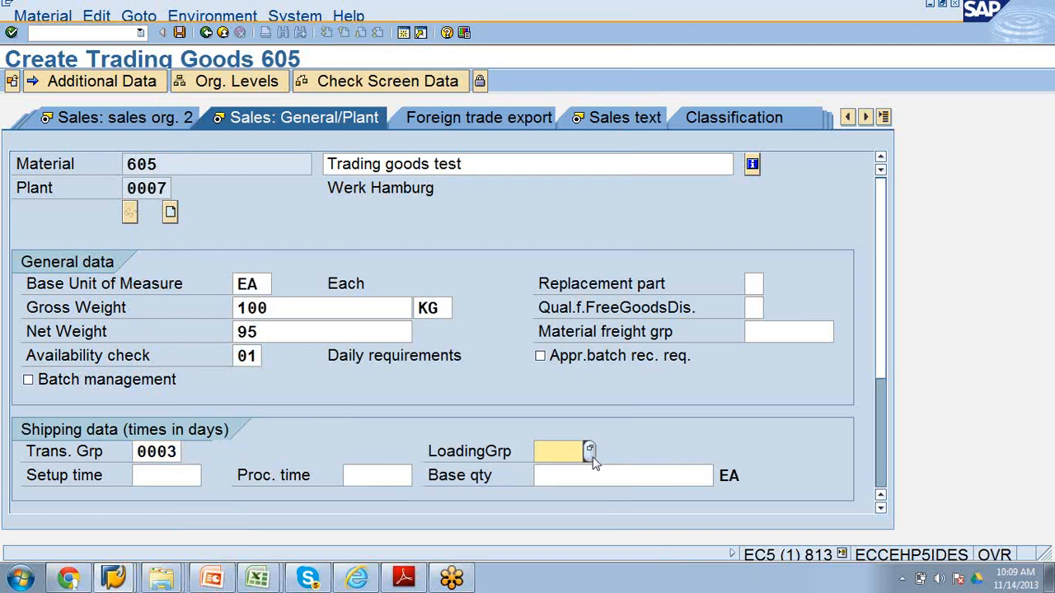
pyautogui.click(588, 452)
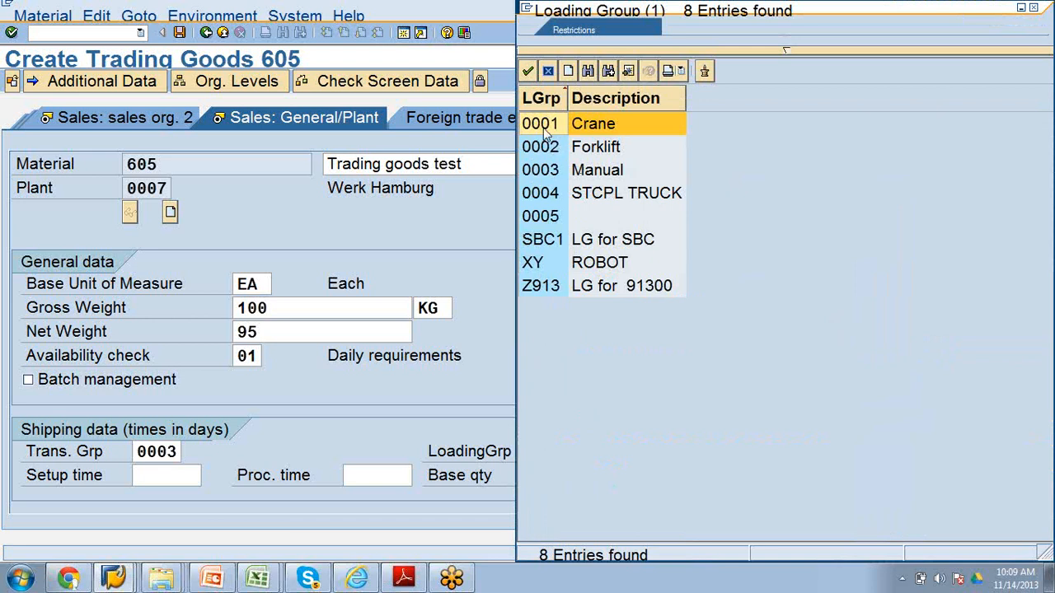
pyautogui.doubleClick(540, 147)
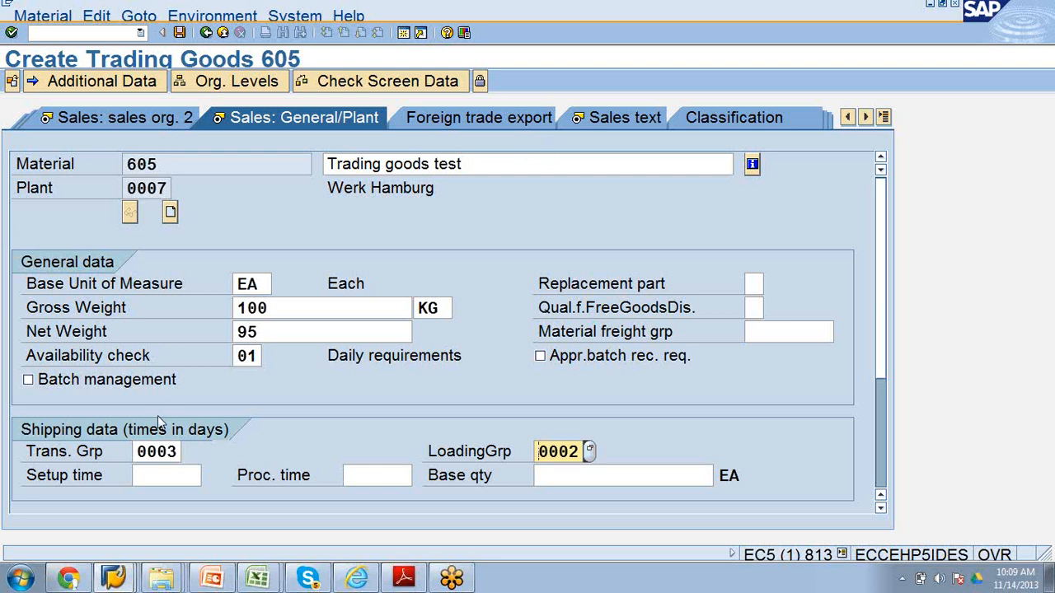
# Step: Enter "This is a test Material.." as the English sales text of the material
pyautogui.click(627, 120)
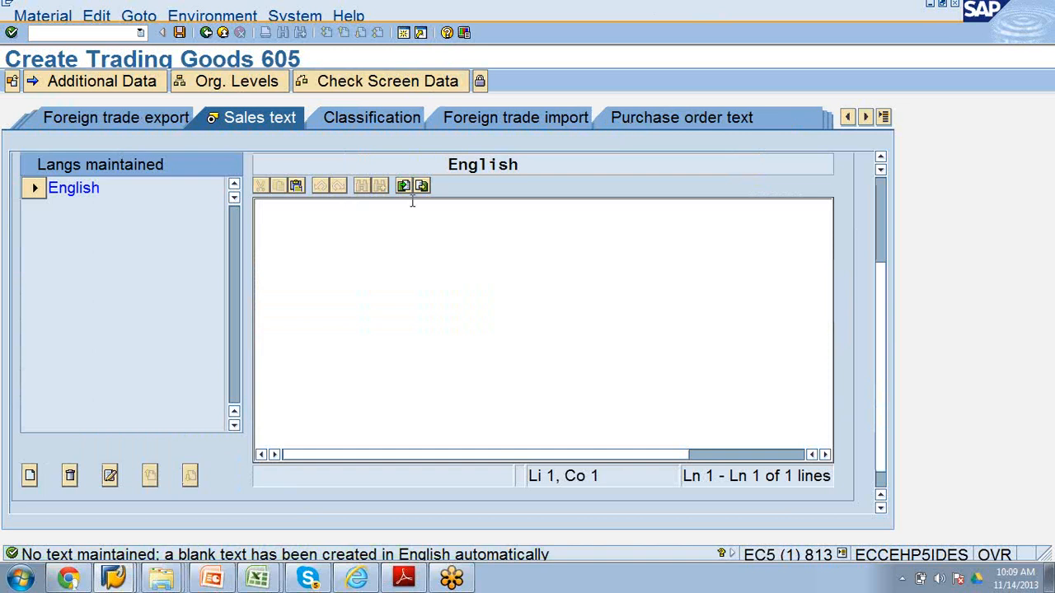
pyautogui.write('This is a test ')
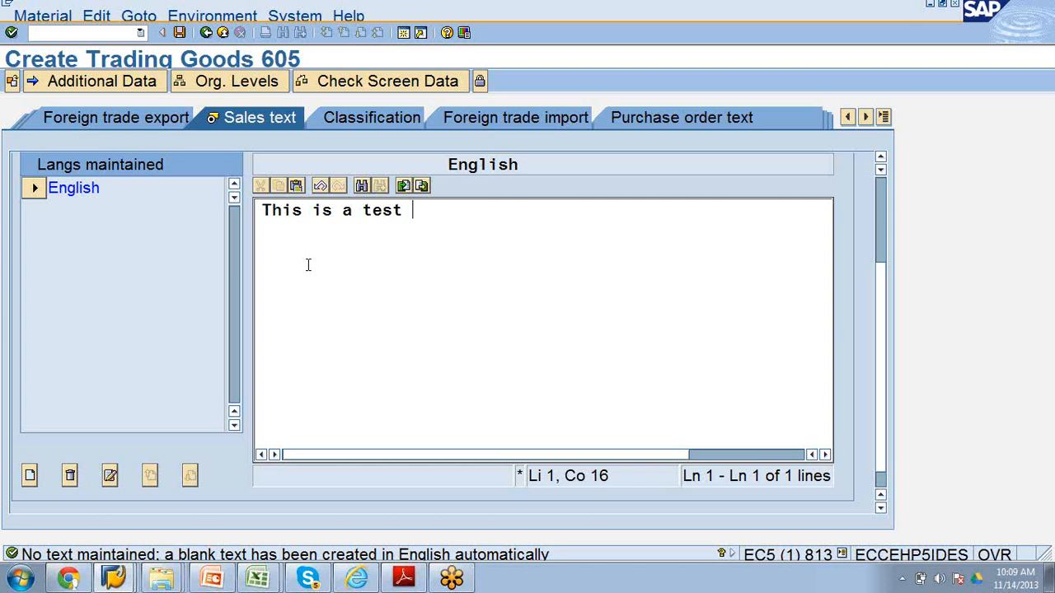
pyautogui.write('Materi')
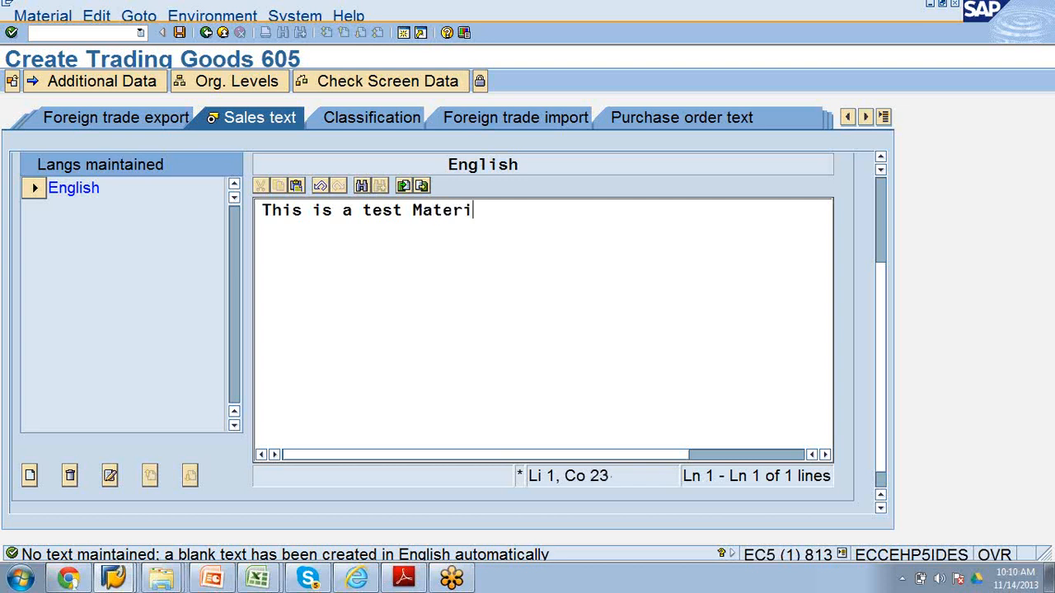
pyautogui.write('la')
pyautogui.press('BackSpace')
pyautogui.press('BackSpace')
pyautogui.write('al')
# Step: Look through the remaining material views and save the new trading goods material 605
pyautogui.click(866, 117)
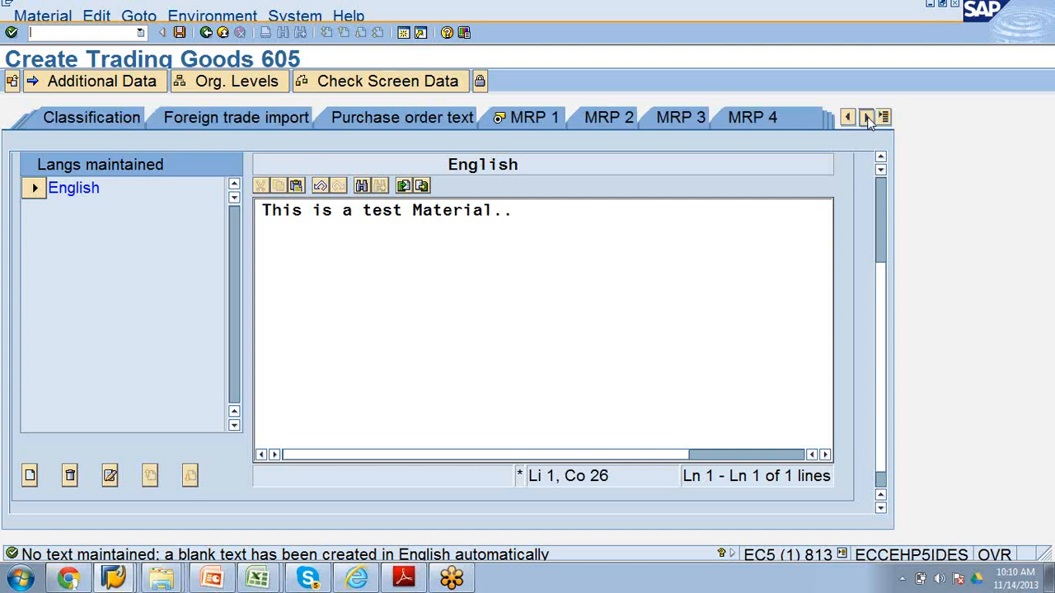
pyautogui.click(865, 117)
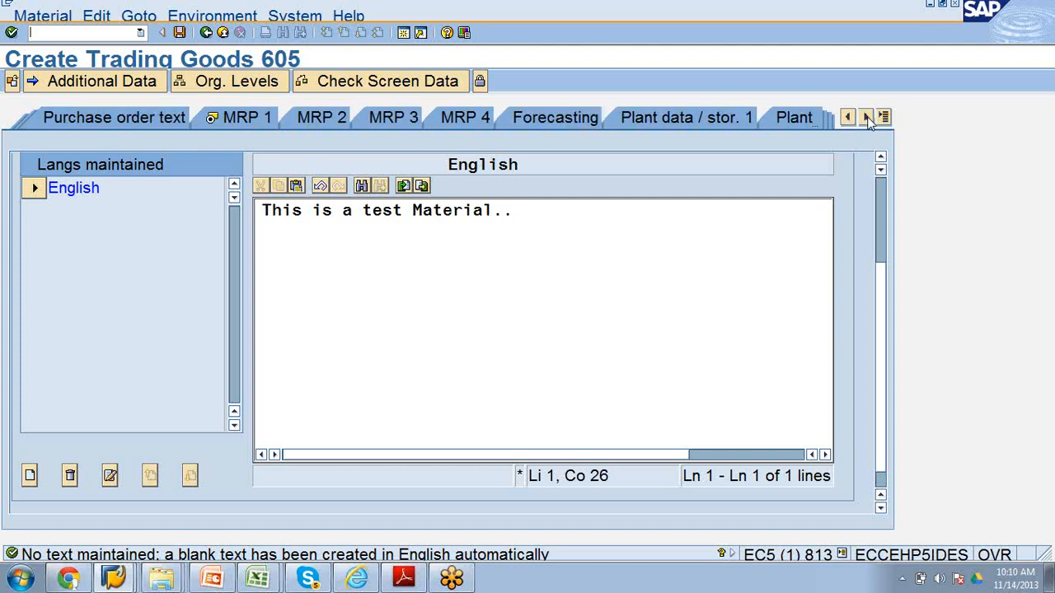
pyautogui.click(183, 36)
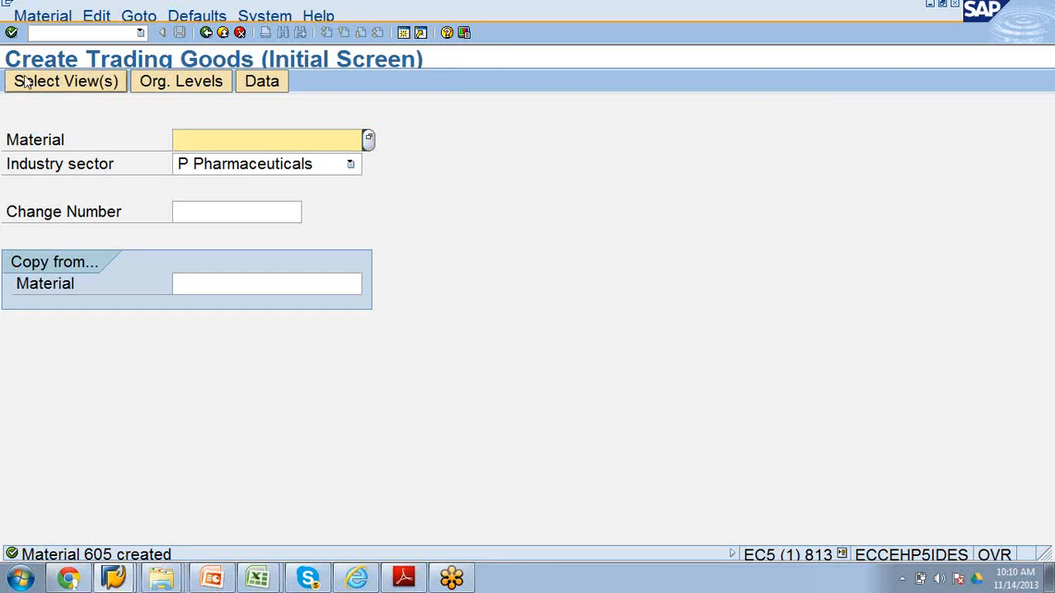
# Step: Switch to the CRM system's Display IMG window and try to start transaction SPRO there
pyautogui.click(113, 578)
pyautogui.click(77, 517)
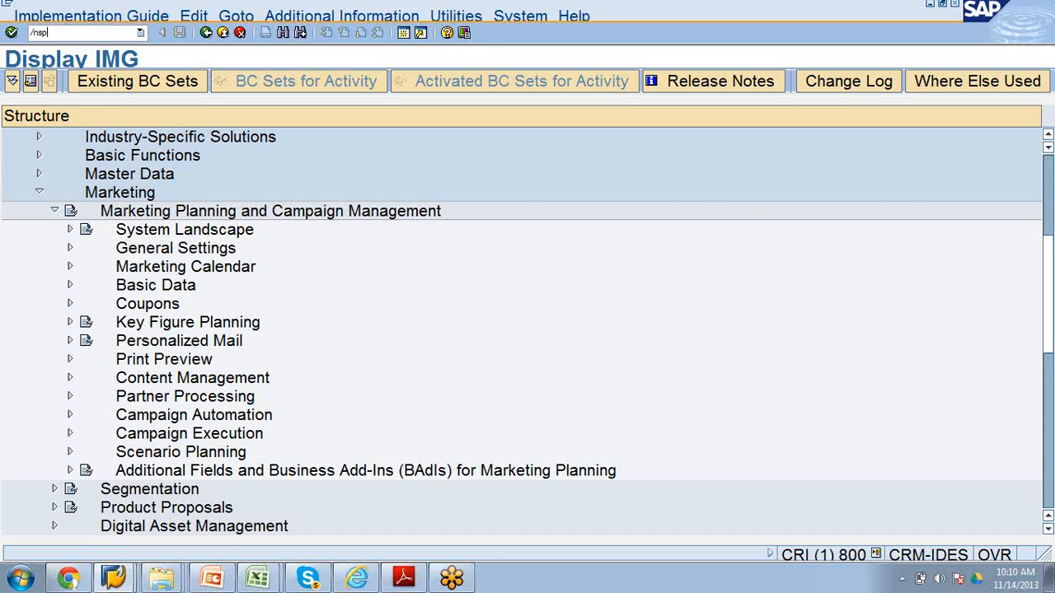
pyautogui.press('Return')
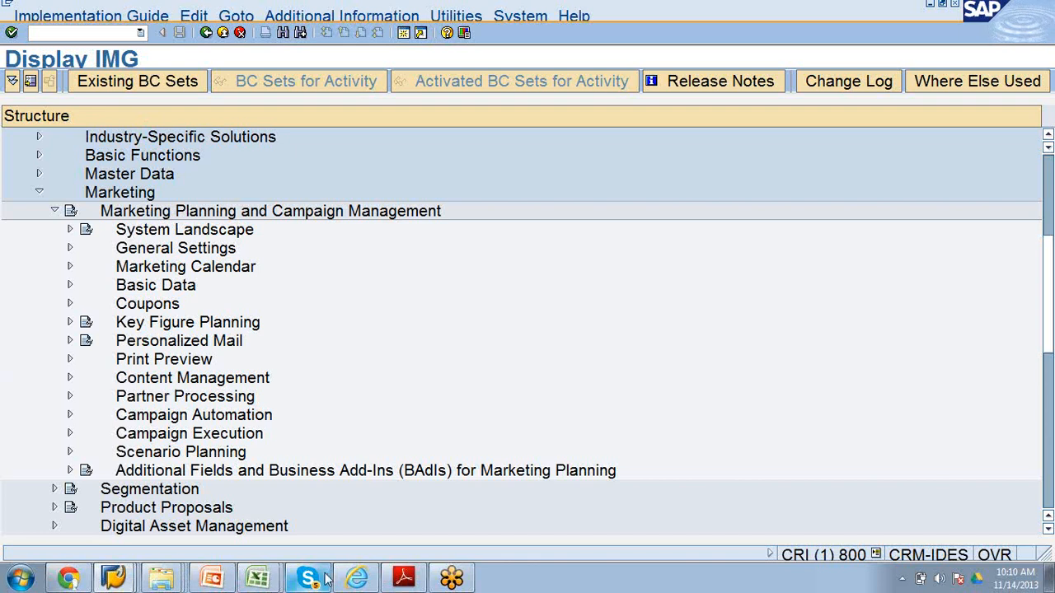
# Step: Try to close the CRM Display IMG window, return to the Create Trading Goods window and decline logging off
pyautogui.rightClick(113, 577)
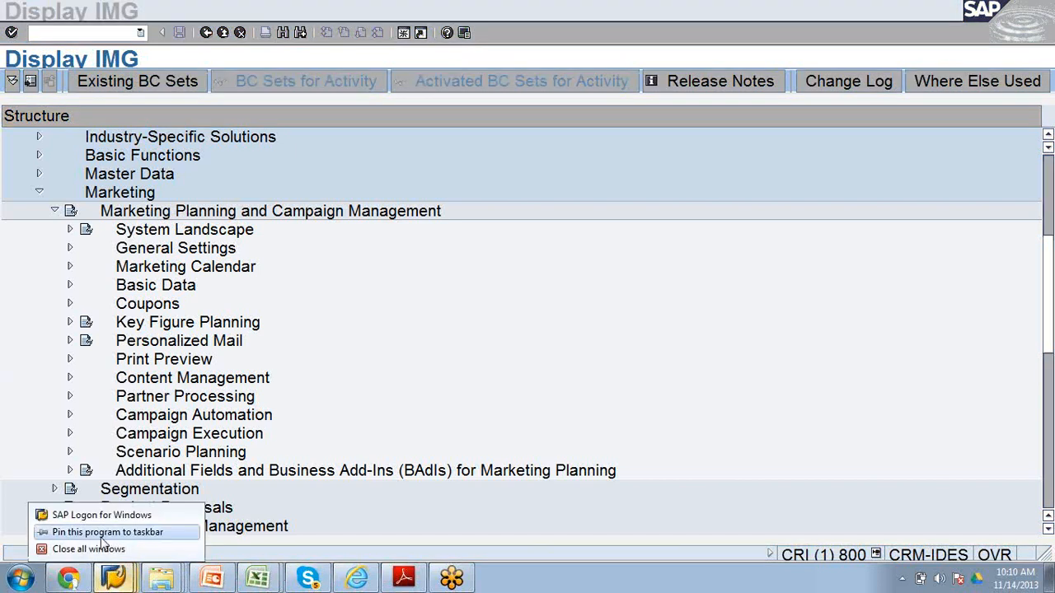
pyautogui.click(88, 549)
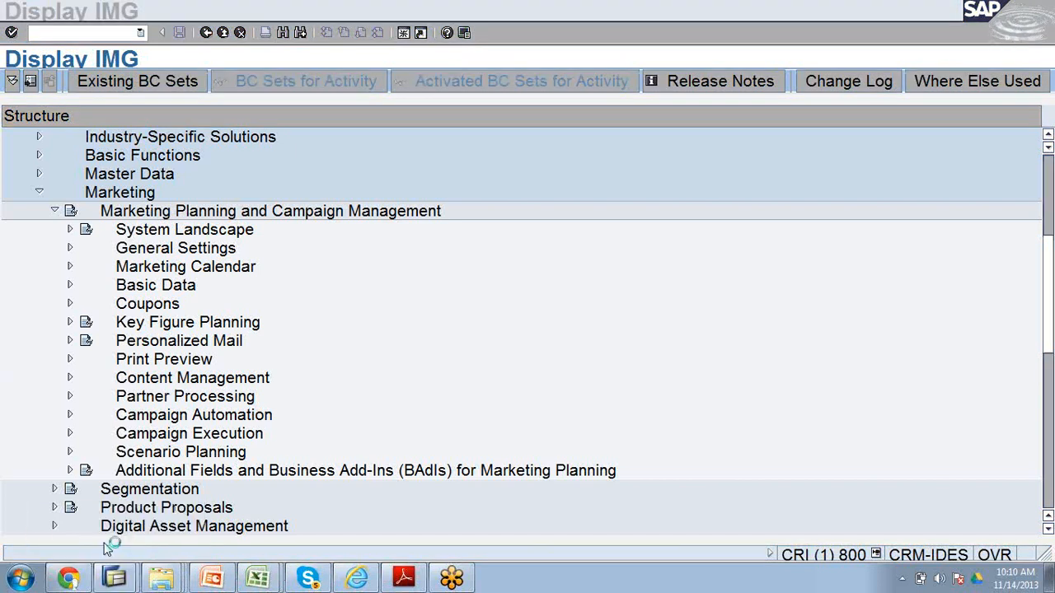
pyautogui.click(118, 571)
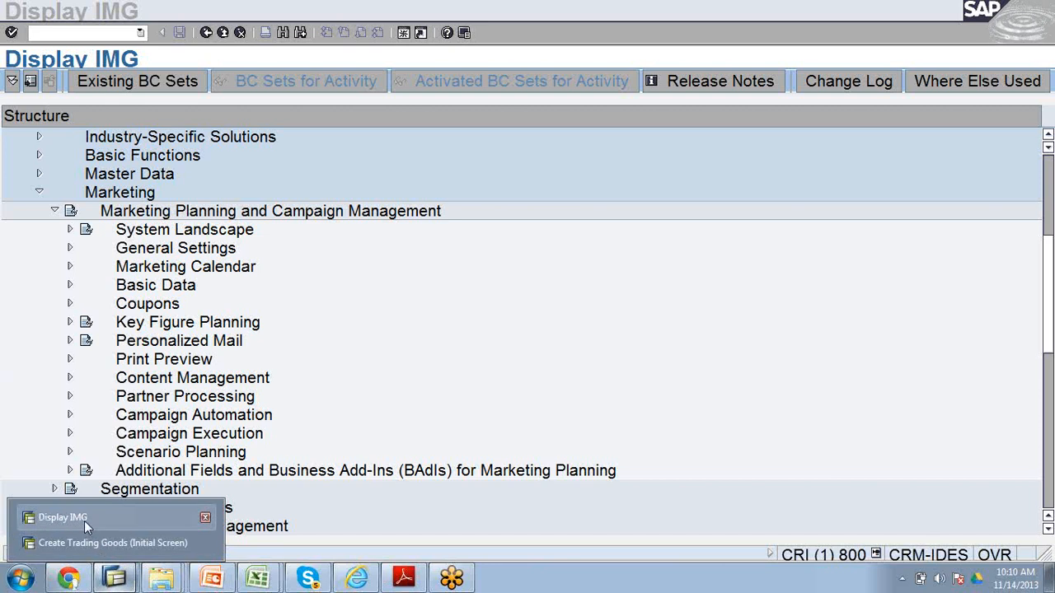
pyautogui.click(84, 521)
pyautogui.click(114, 577)
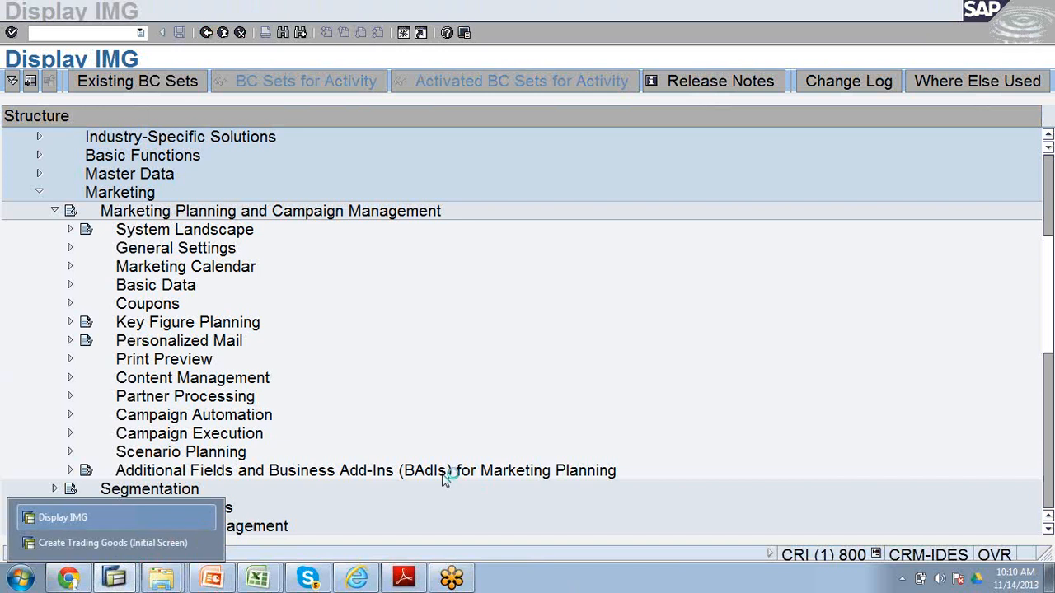
pyautogui.moveTo(200, 526)
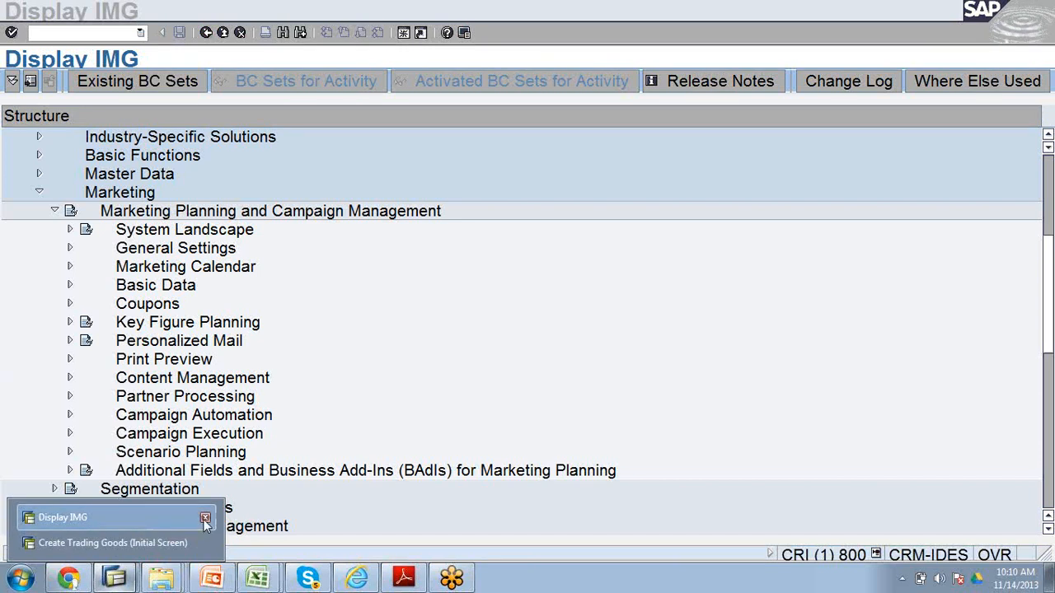
pyautogui.click(211, 543)
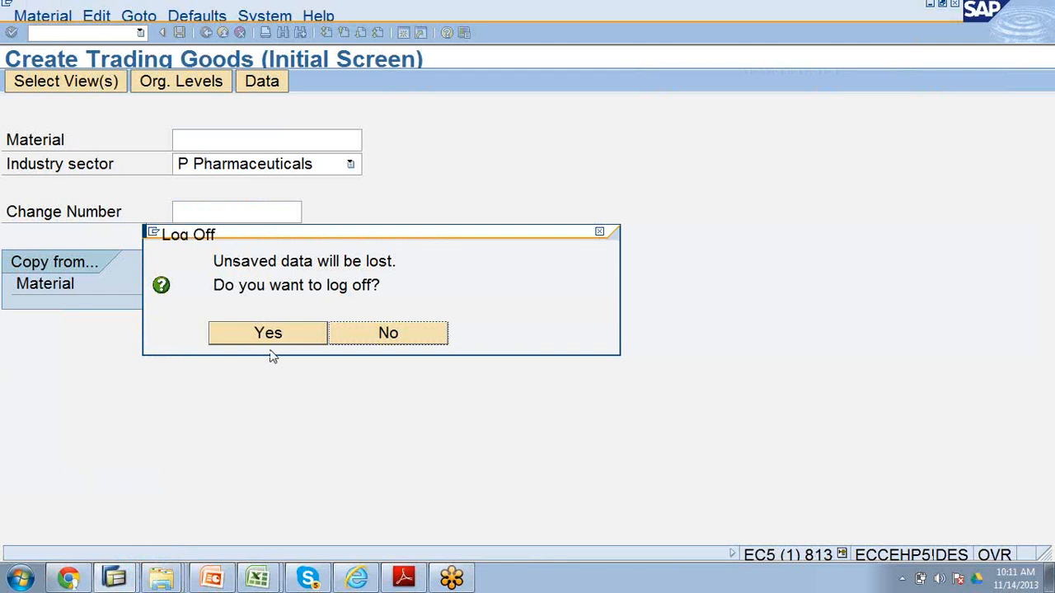
pyautogui.click(376, 333)
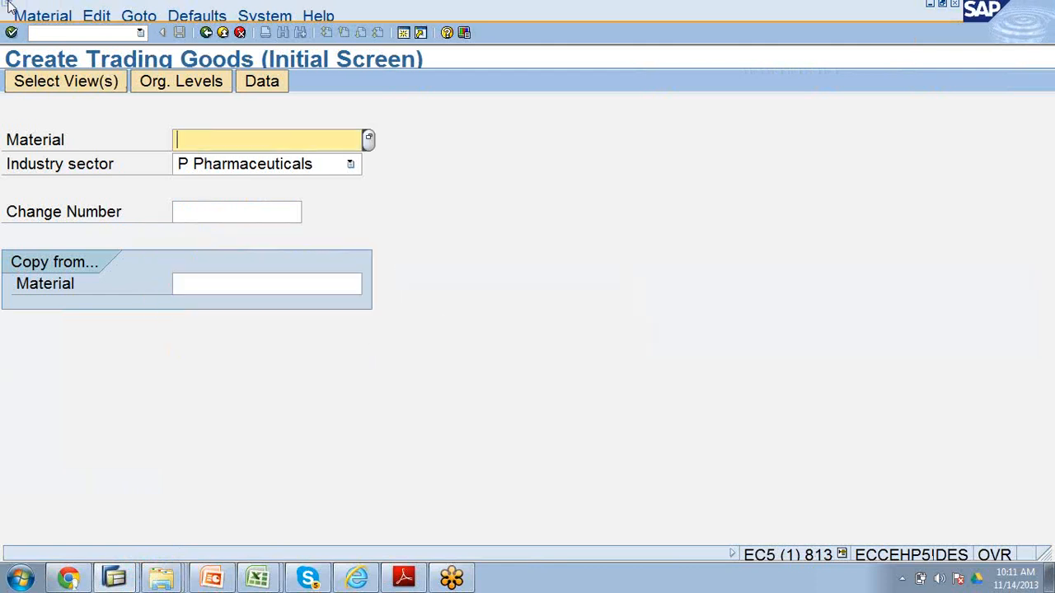
# Step: Start transaction SPRO in the Create Trading Goods session, removing the stray material entry, and open the SAP Reference IMG
pyautogui.click(43, 31)
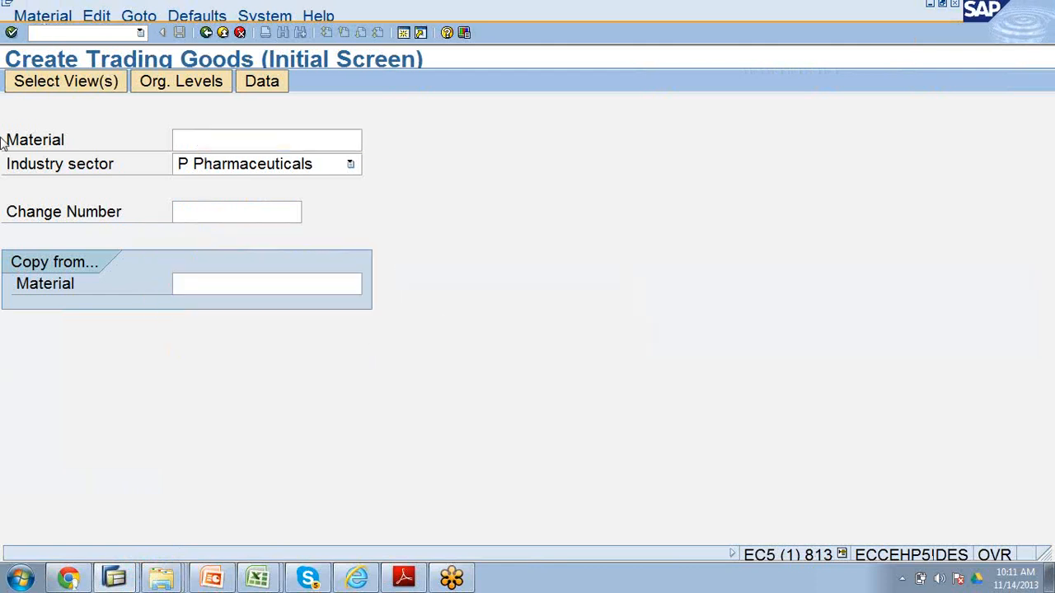
pyautogui.write('/n')
pyautogui.press('Return')
pyautogui.write('pro')
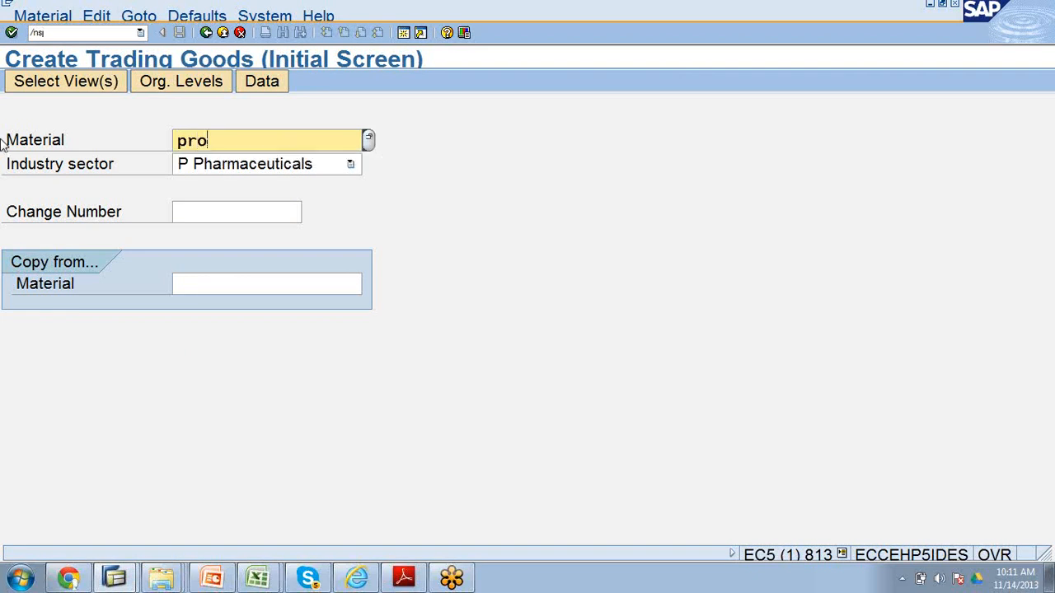
pyautogui.press('BackSpace')
pyautogui.press('BackSpace')
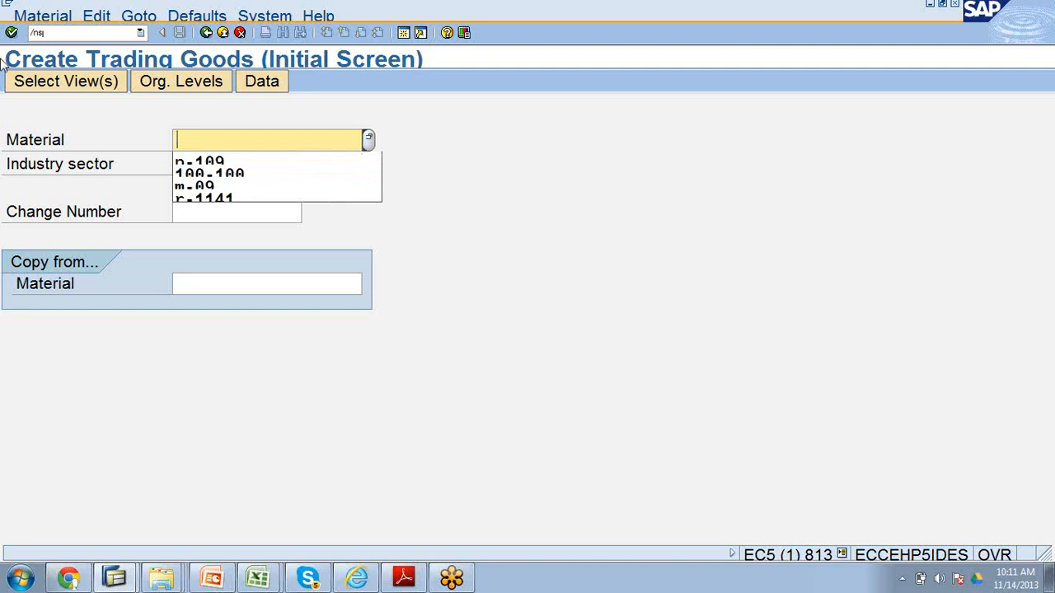
pyautogui.click(52, 35)
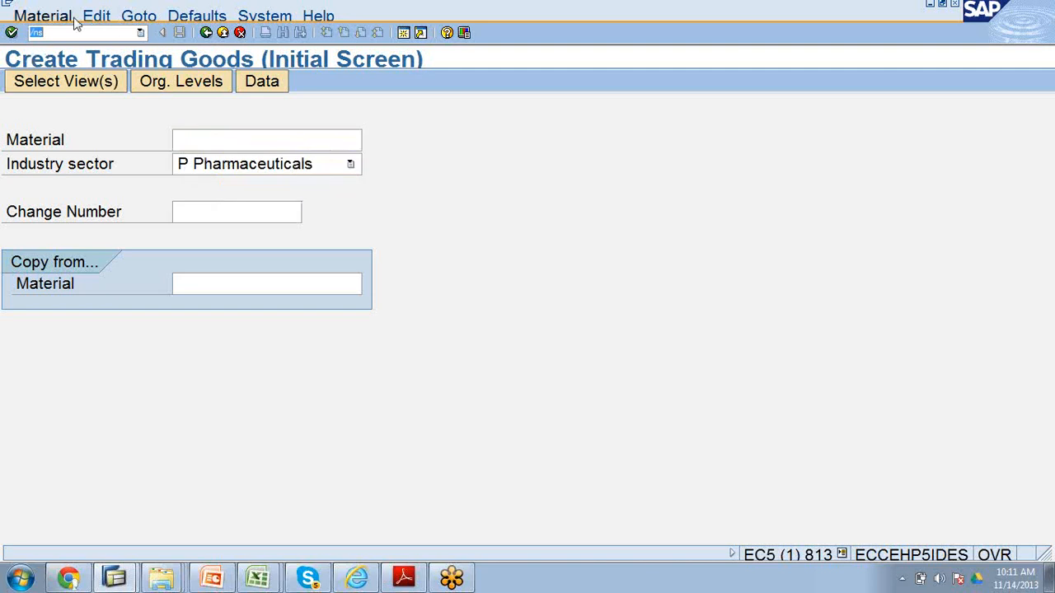
pyautogui.click(46, 33)
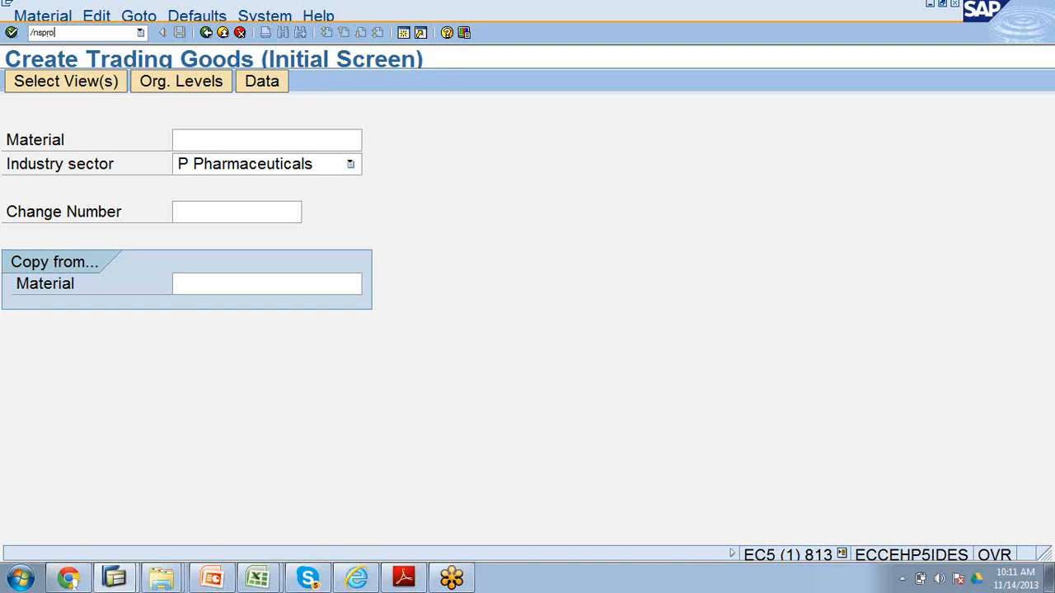
pyautogui.write('pro')
pyautogui.press('Return')
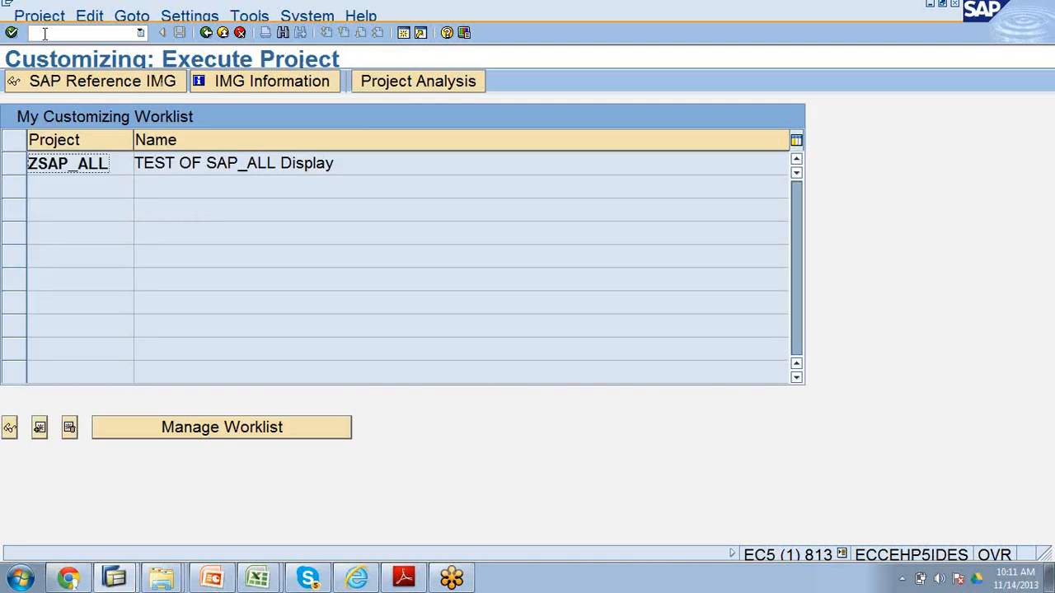
pyautogui.click(86, 88)
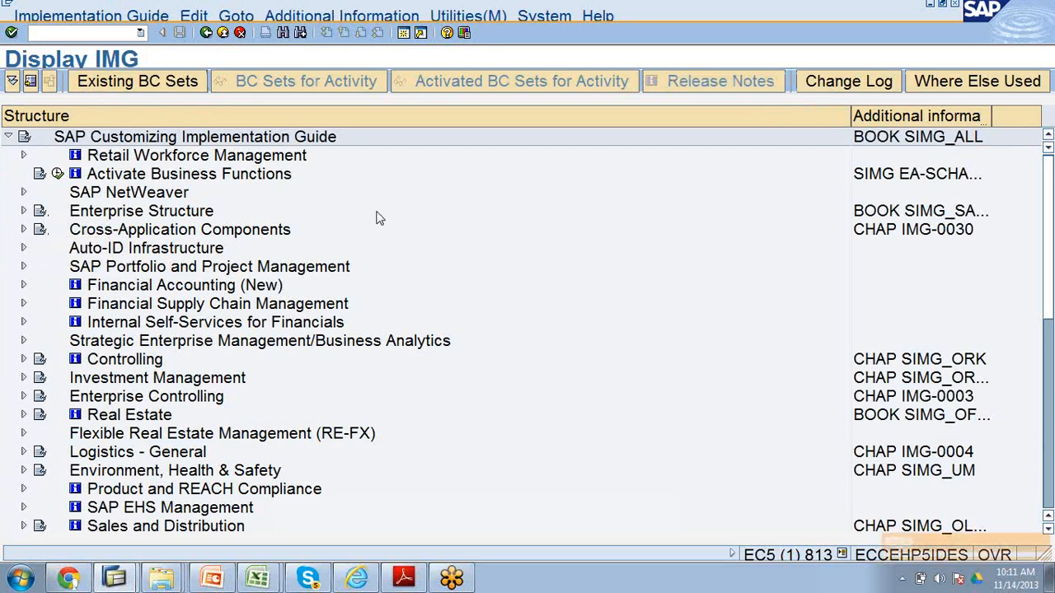
# Step: Search the IMG structure for "material master" and go to the Material Master hit in the Logistics - General area
pyautogui.click(282, 32)
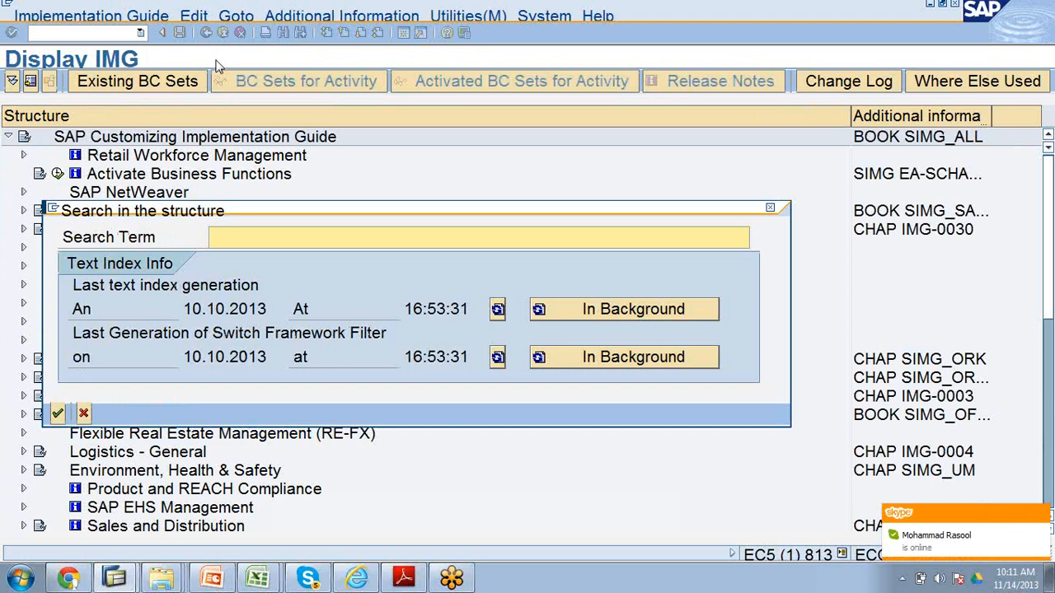
pyautogui.write('aterial ')
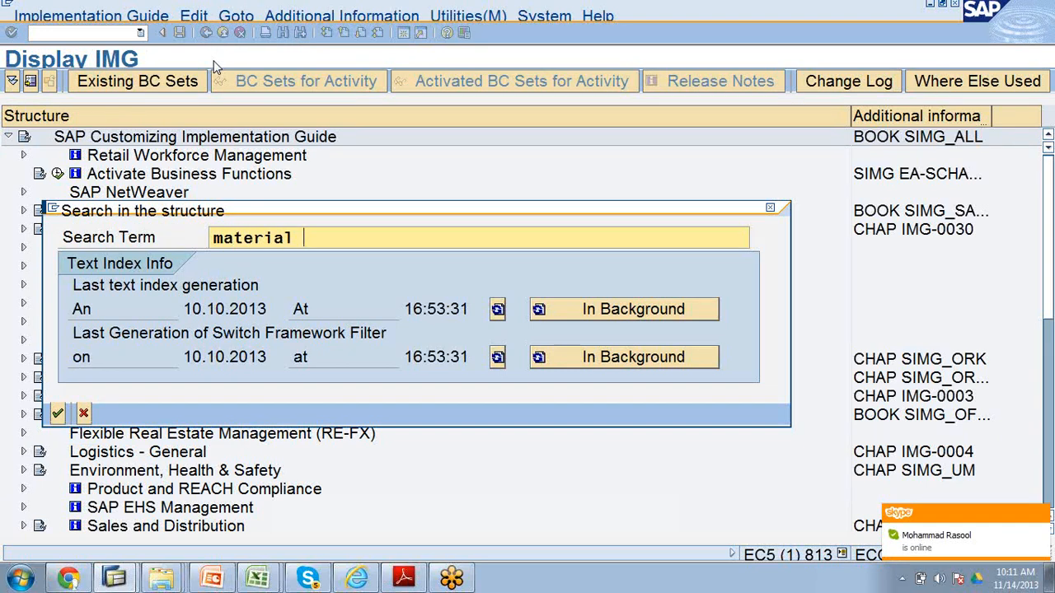
pyautogui.write('master')
pyautogui.press('Return')
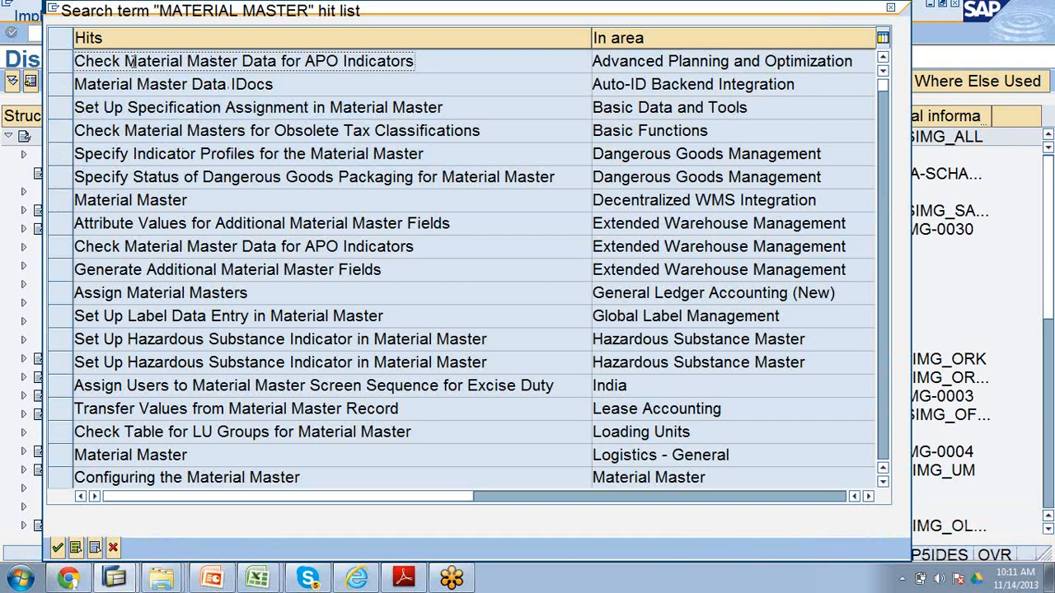
pyautogui.click(56, 458)
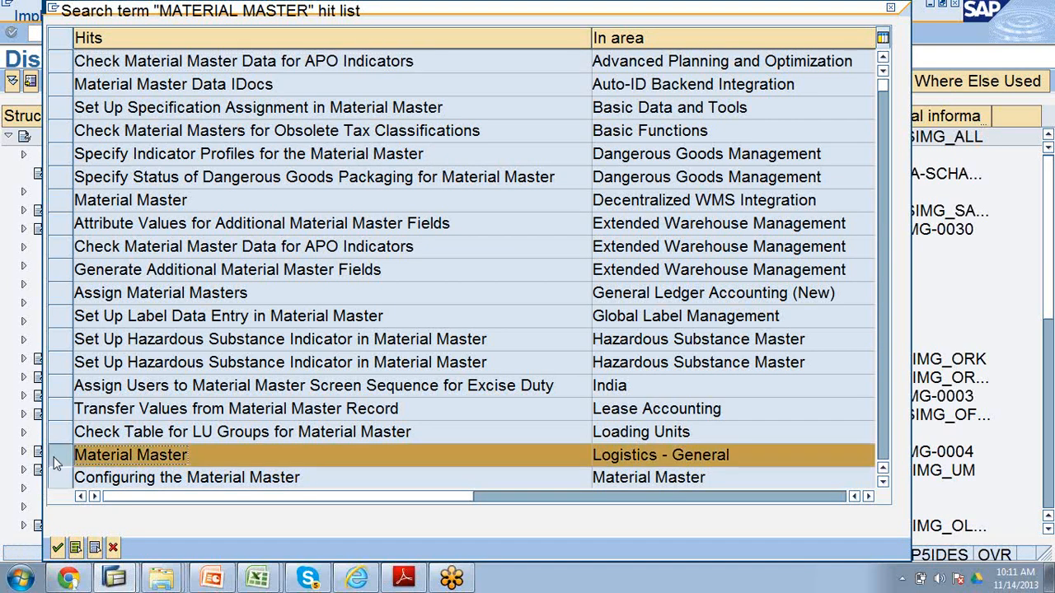
pyautogui.click(59, 549)
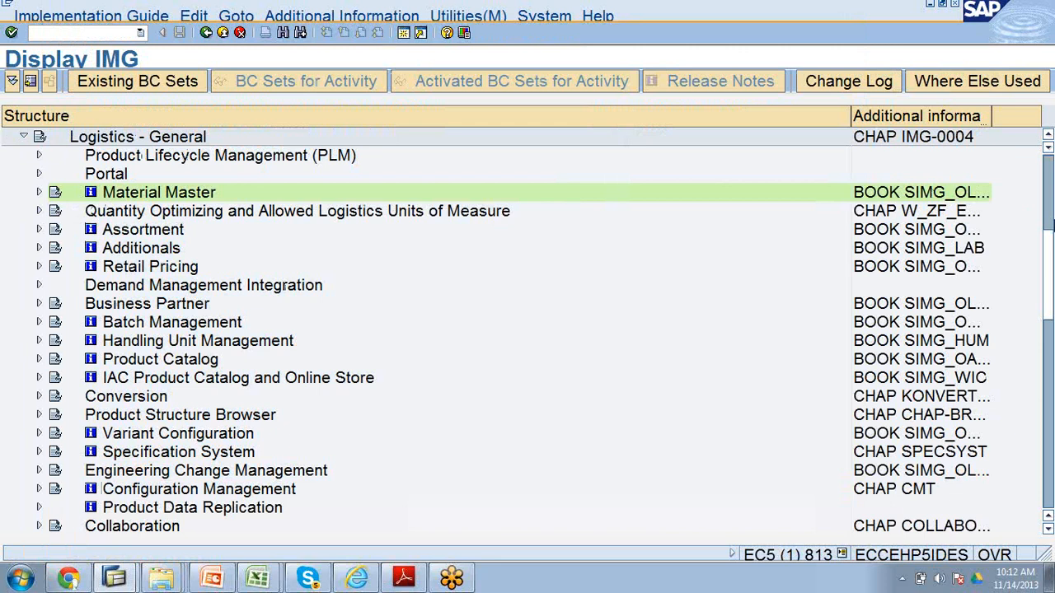
# Step: Check where Material Master sits in the implementation guide and expand its node under Logistics - General
pyautogui.scroll(2, 1049, 296)
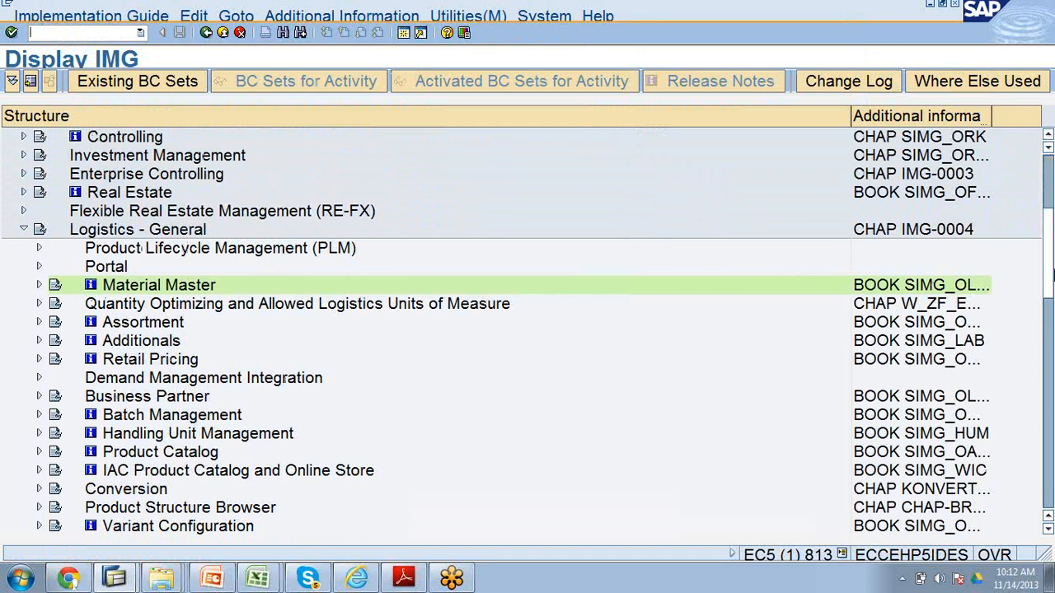
pyautogui.scroll(2, 1050, 276)
pyautogui.scroll(1, 1050, 262)
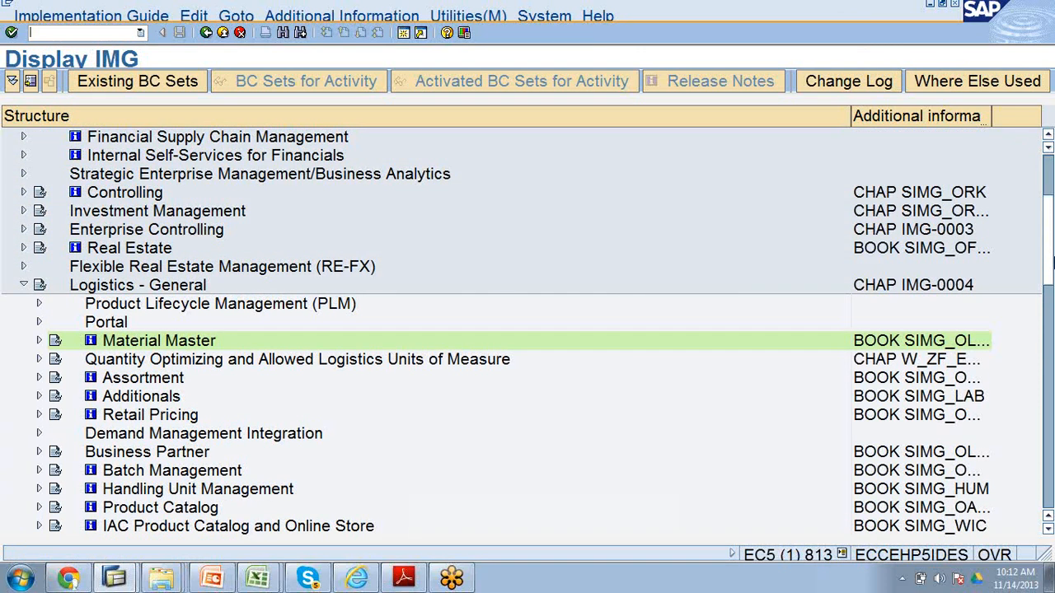
pyautogui.scroll(4, 1051, 248)
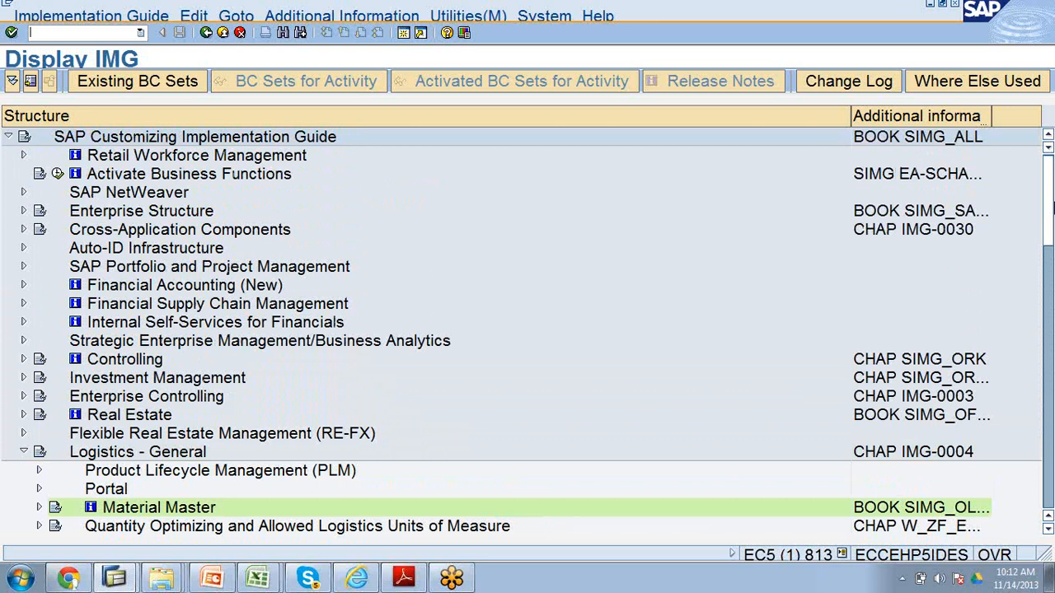
pyautogui.scroll(-4, 1051, 210)
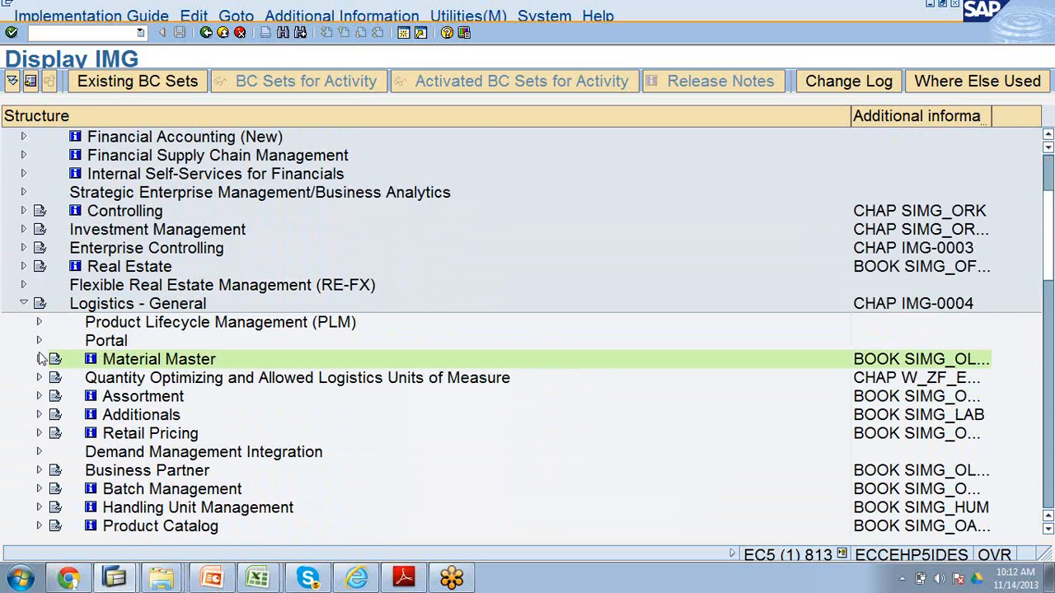
pyautogui.click(39, 359)
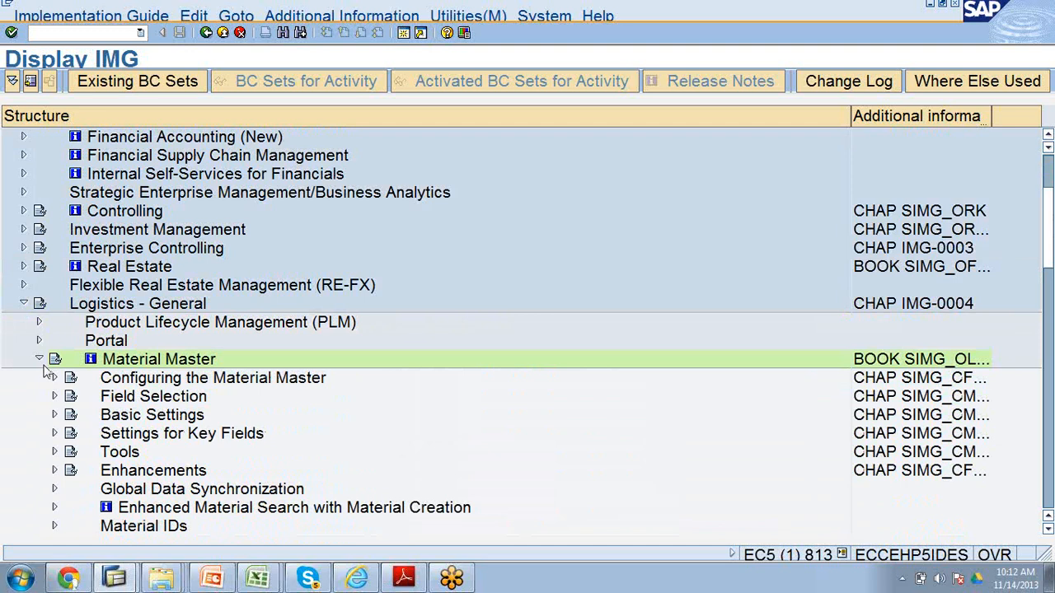
# Step: Examine the activities under Configuring the Material Master and Field Selection, collapsing each node again
pyautogui.click(125, 379)
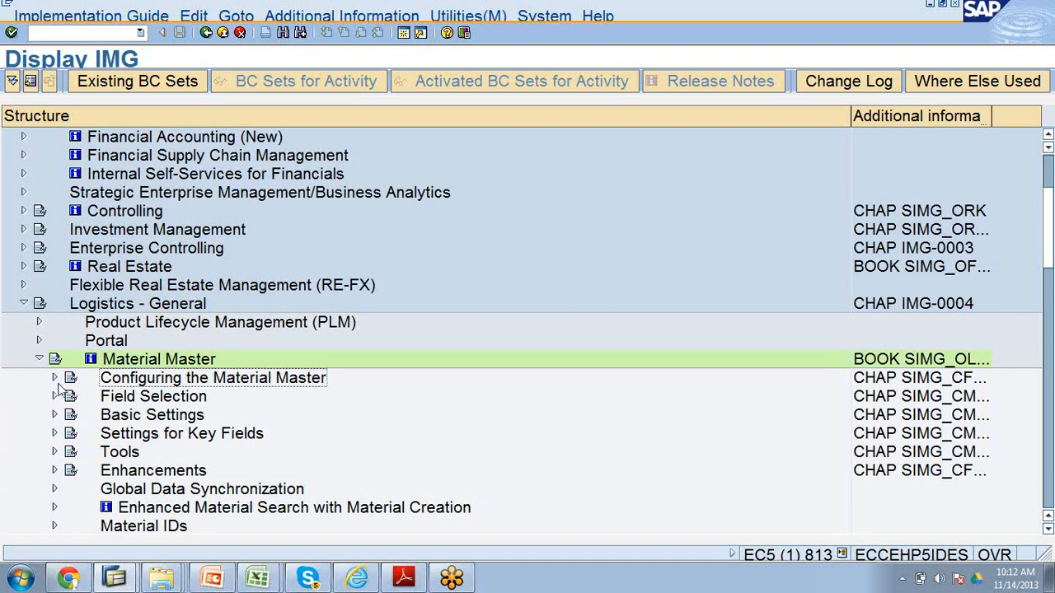
pyautogui.click(55, 377)
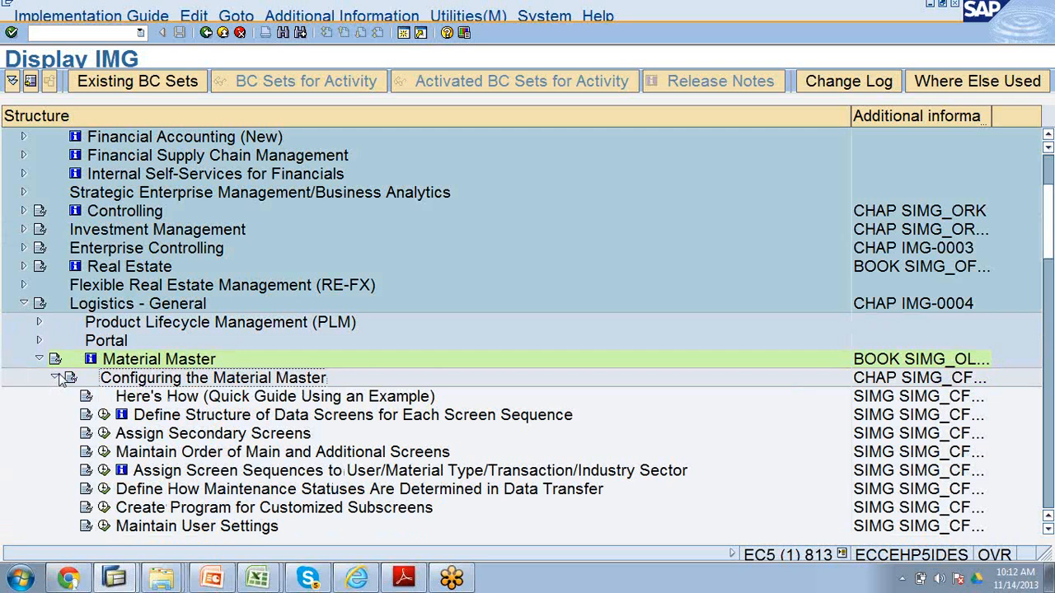
pyautogui.click(54, 377)
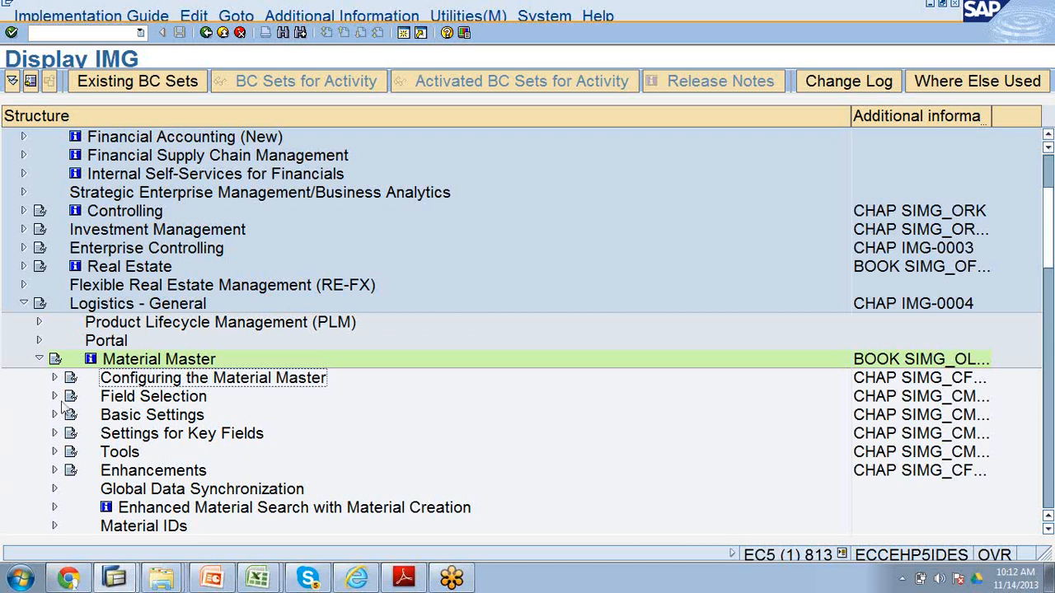
pyautogui.click(54, 397)
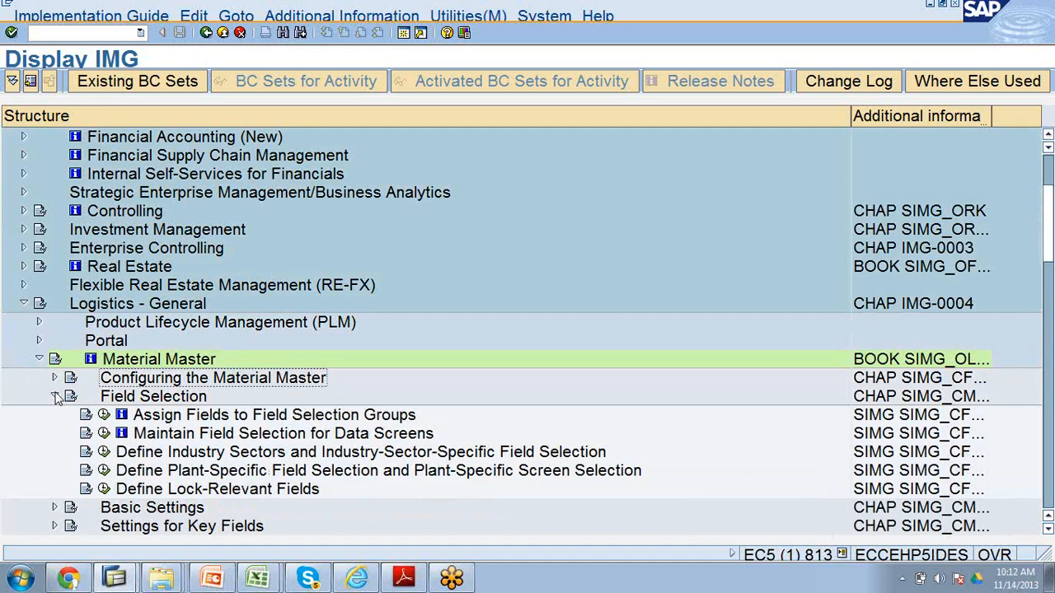
pyautogui.click(54, 396)
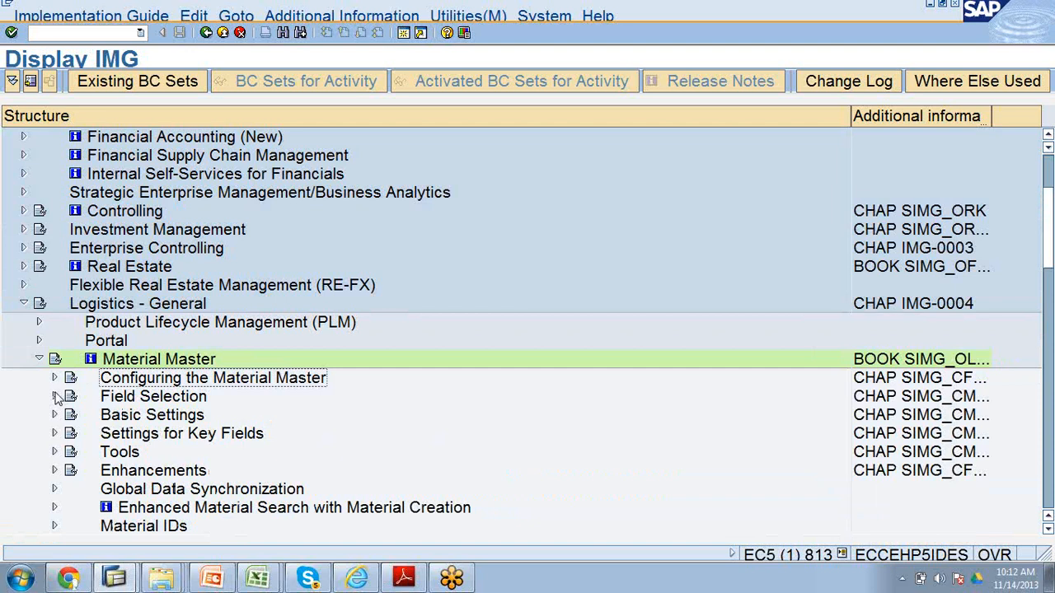
# Step: Expand the Tools node under Material Master to examine its activities, and dismiss the connection error without viewing its details
pyautogui.click(54, 452)
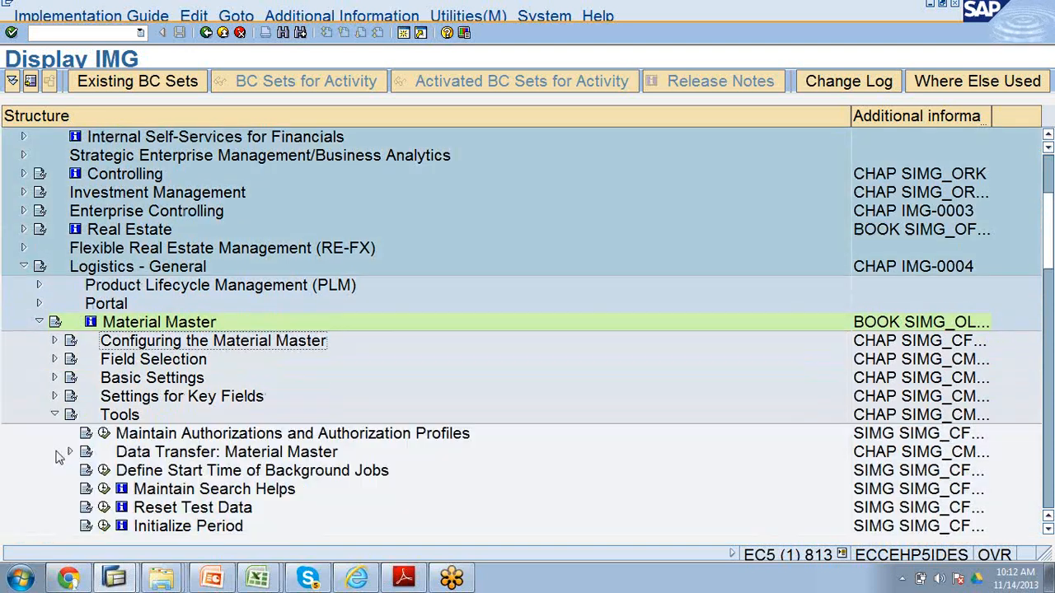
pyautogui.click(160, 435)
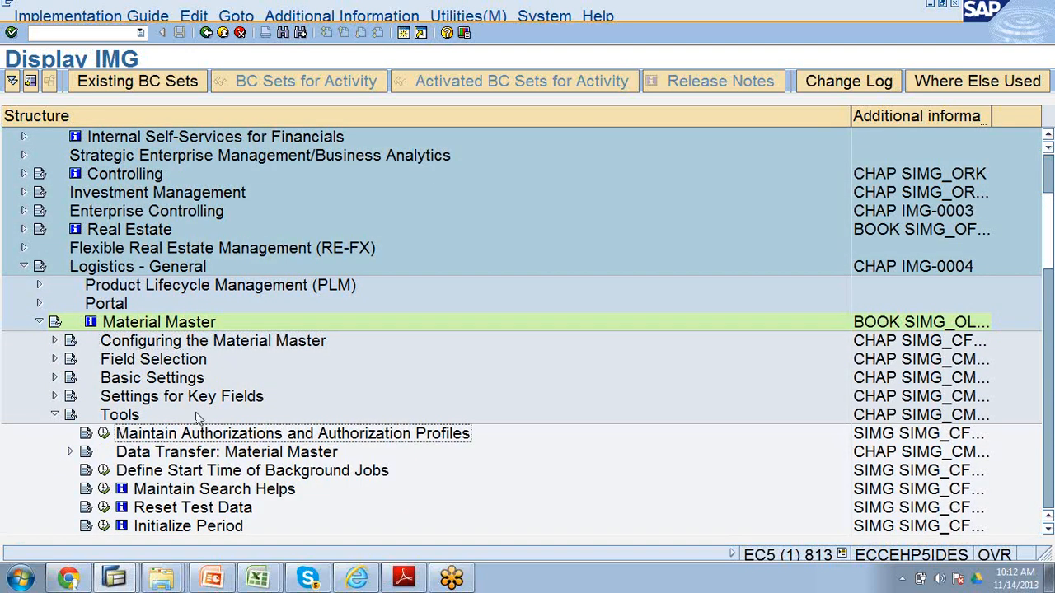
pyautogui.scroll(-2, 198, 420)
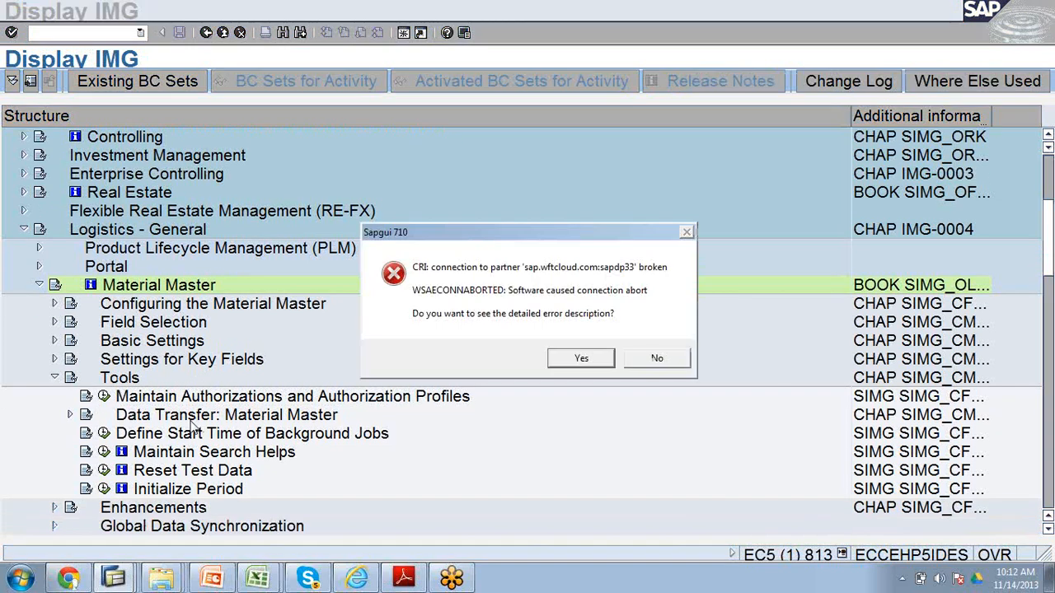
pyautogui.click(657, 358)
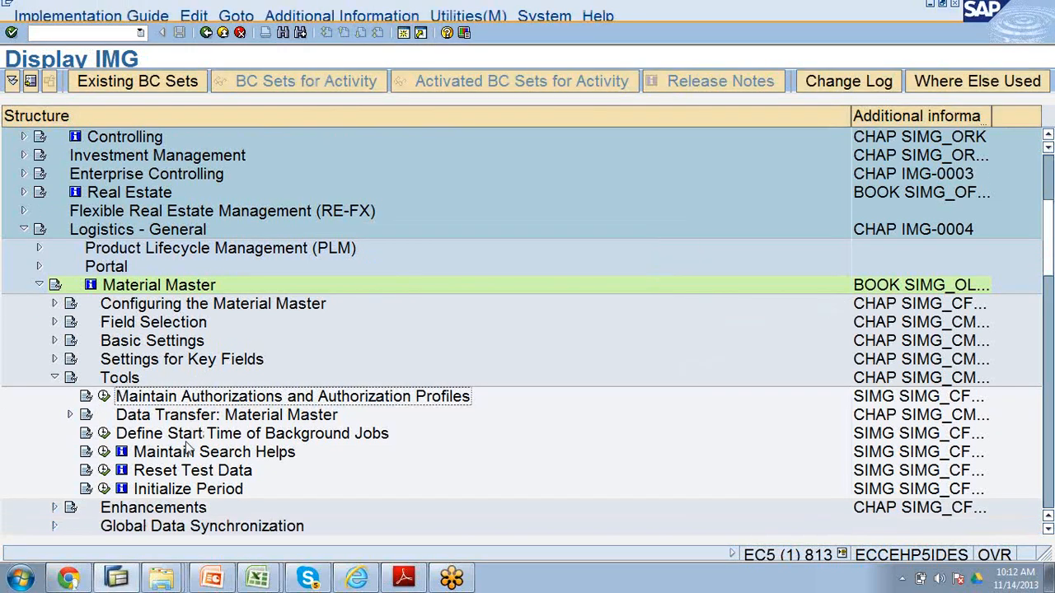
# Step: Expand Data Transfer: Material Master under Tools and examine its activities, including the direct input Data Transfer Workbench
pyautogui.click(108, 381)
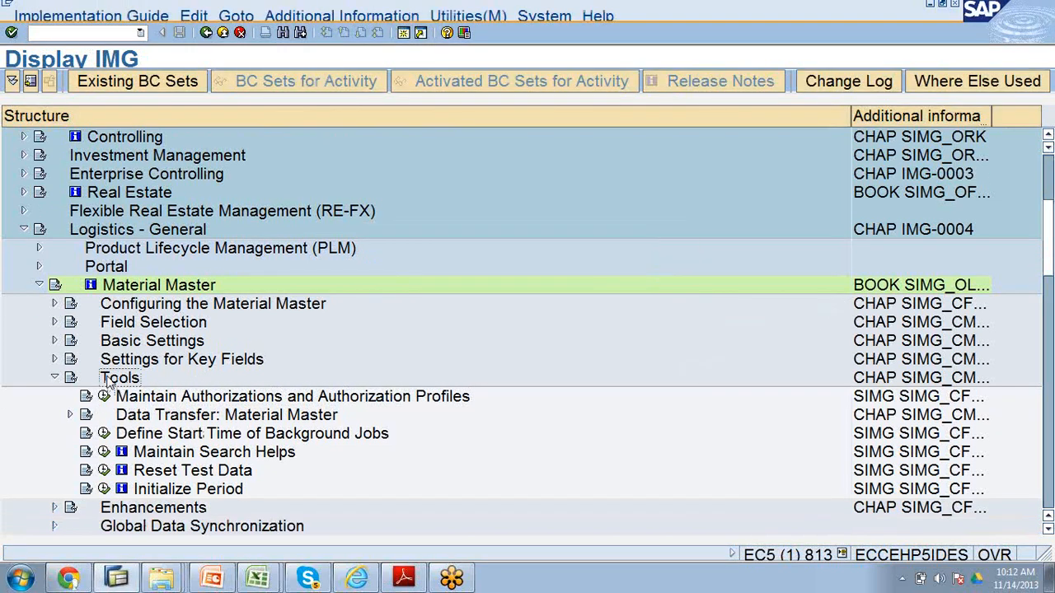
pyautogui.click(70, 415)
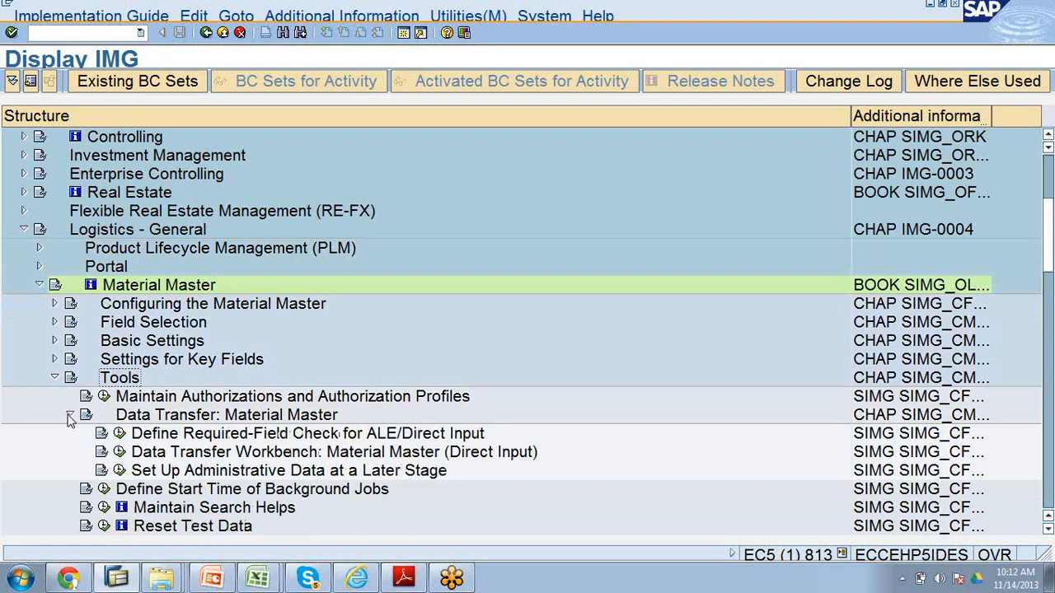
pyautogui.click(159, 417)
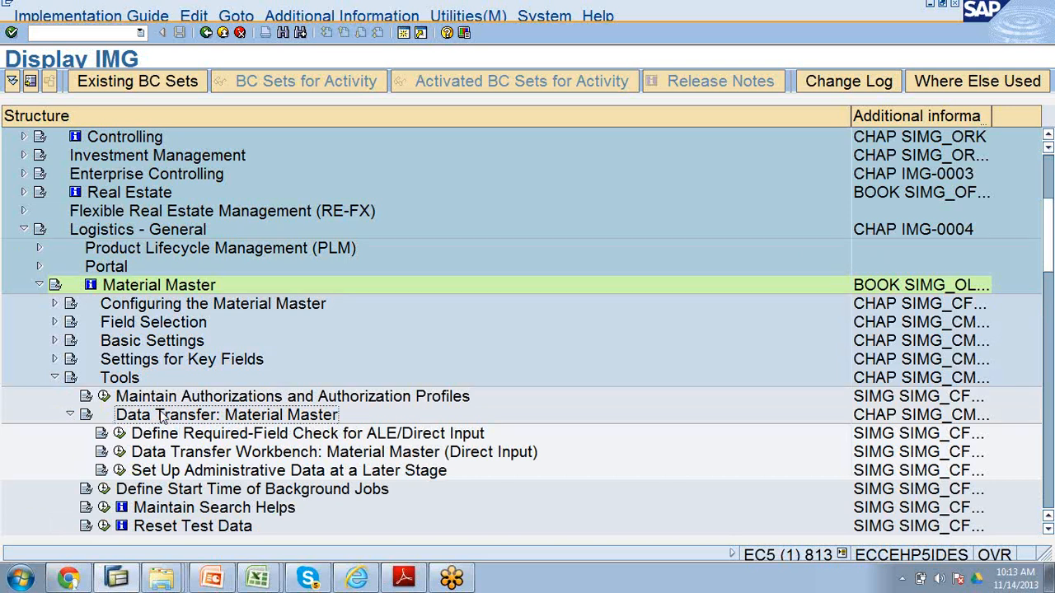
pyautogui.click(175, 454)
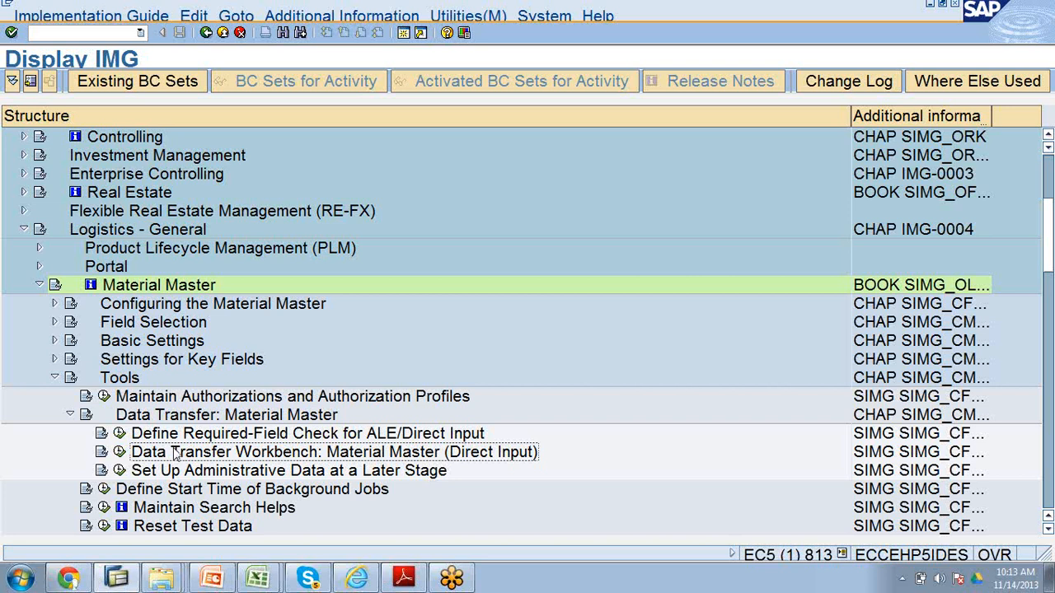
pyautogui.scroll(-2, 175, 454)
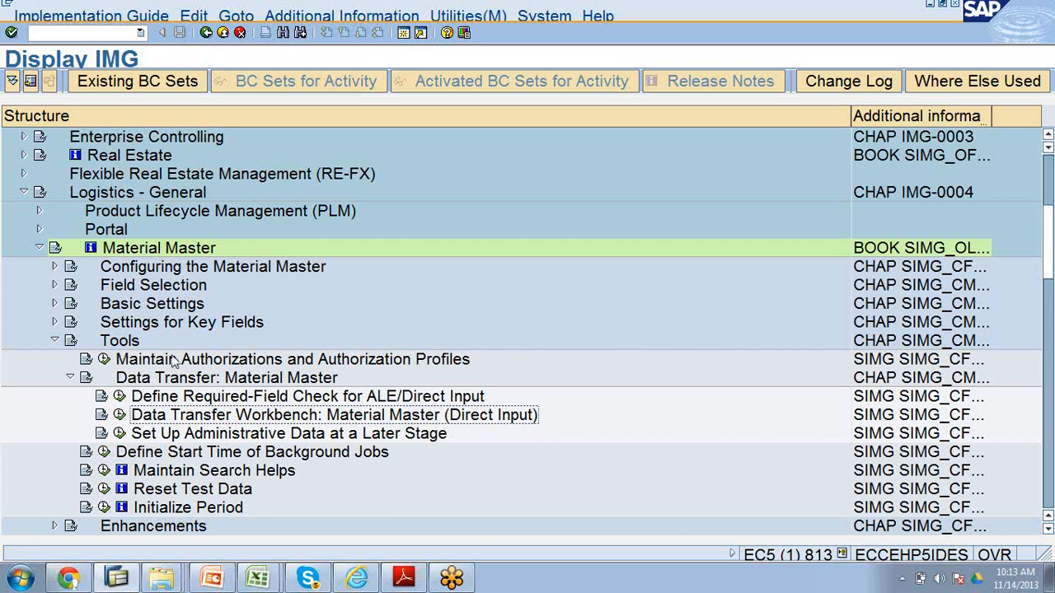
pyautogui.scroll(-1, 111, 371)
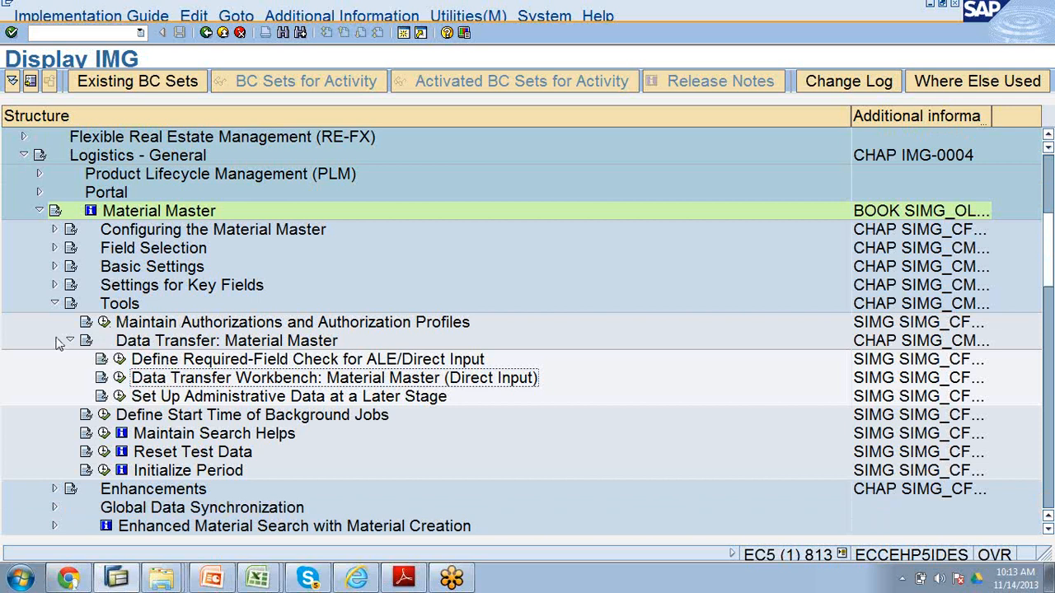
# Step: Expand Field Selection, look through the field list in Assign Fields to Field Selection Groups, and return to the implementation guide
pyautogui.click(53, 249)
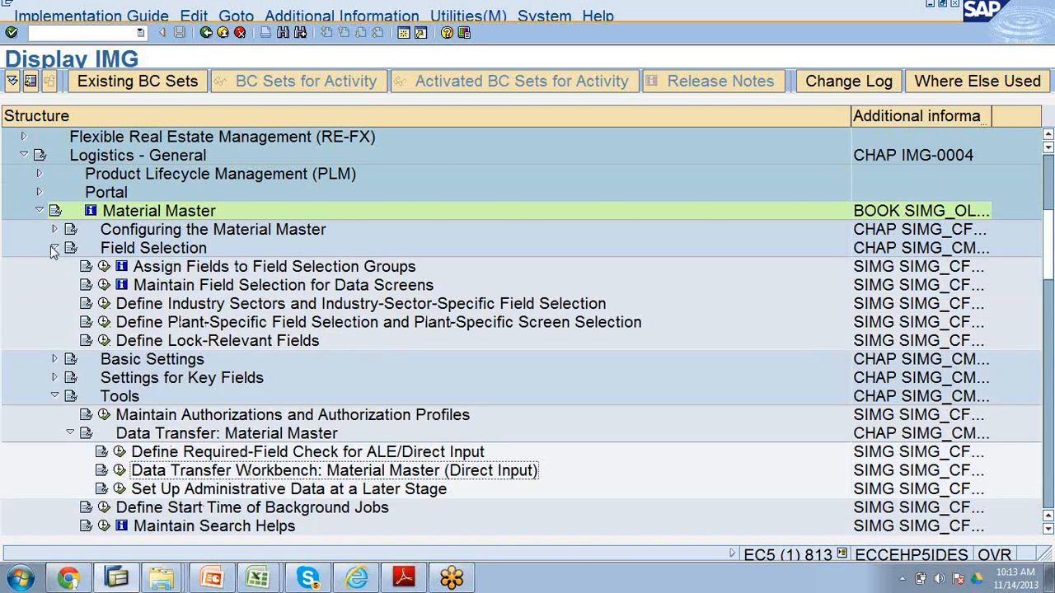
pyautogui.click(105, 268)
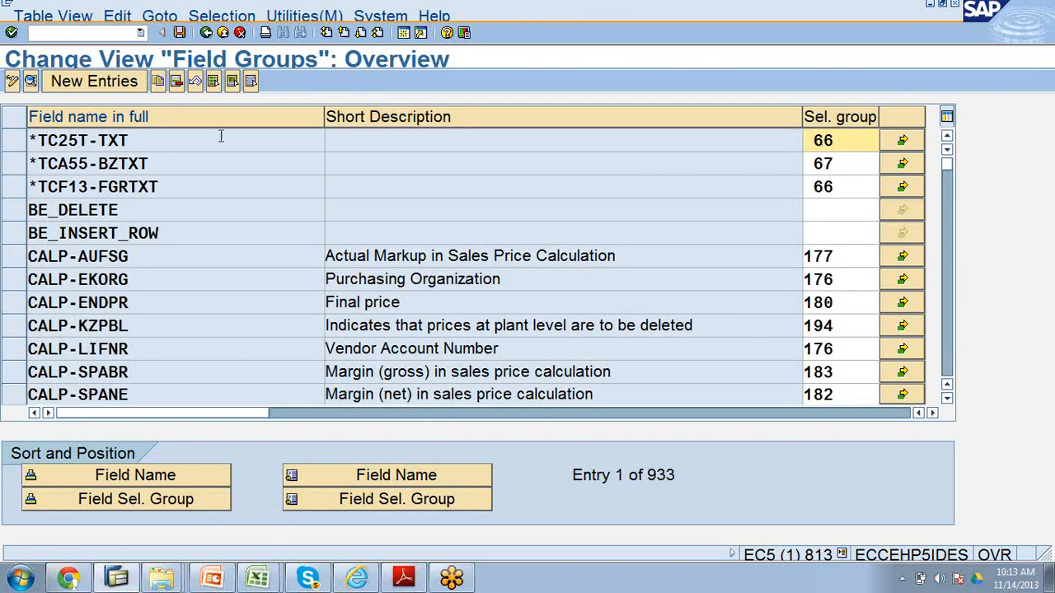
pyautogui.scroll(-1, 199, 330)
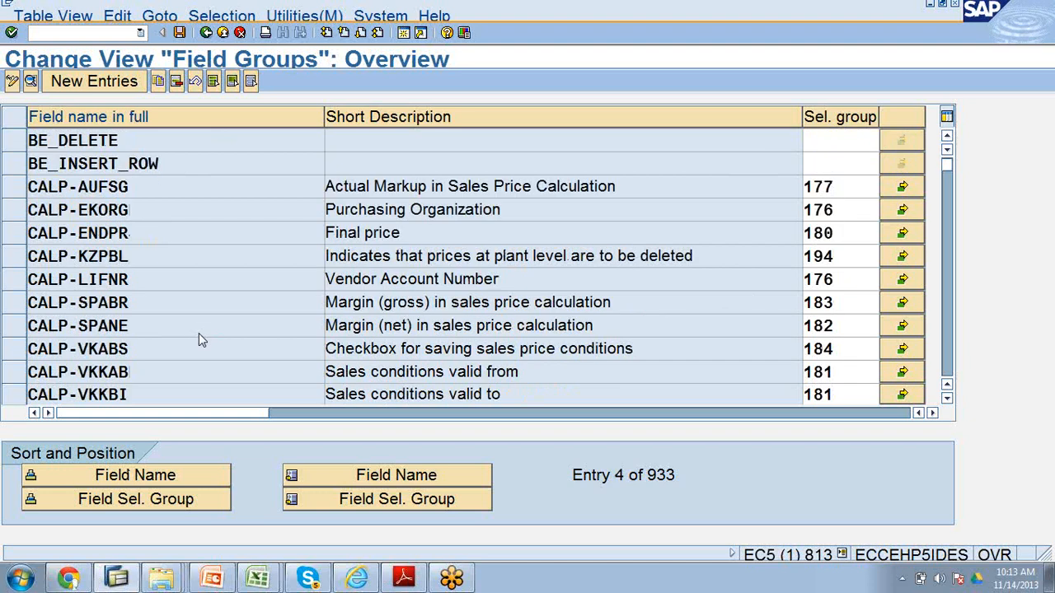
pyautogui.scroll(-1, 199, 333)
pyautogui.scroll(-1, 199, 333)
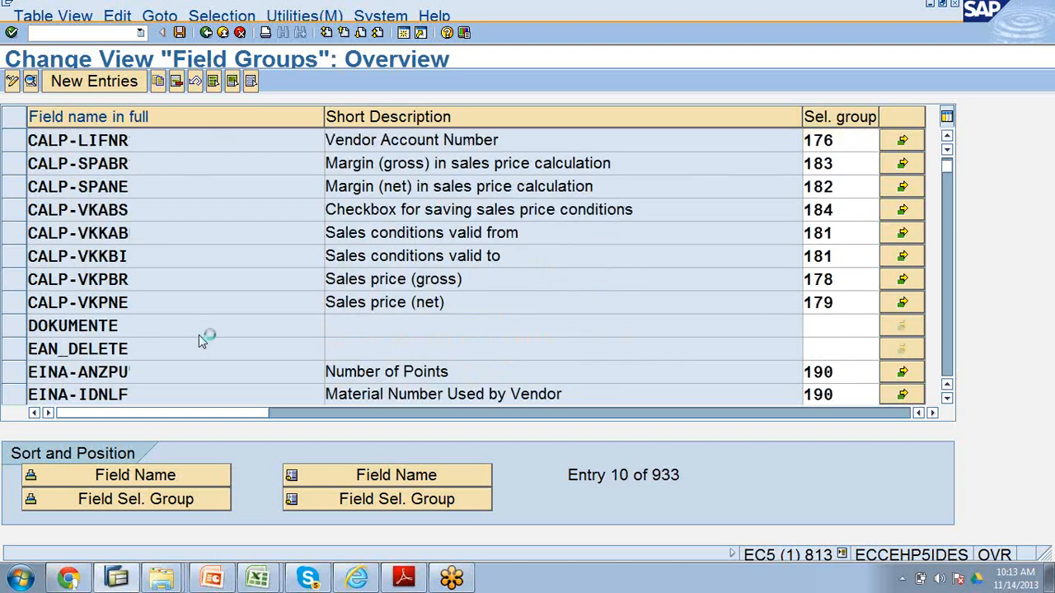
pyautogui.scroll(-1, 199, 334)
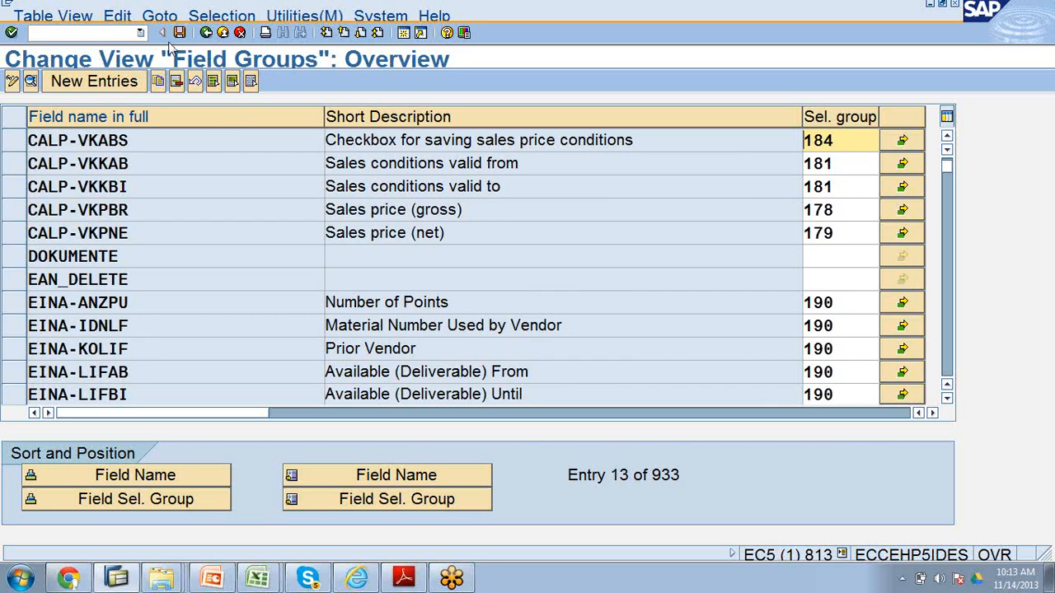
pyautogui.click(206, 33)
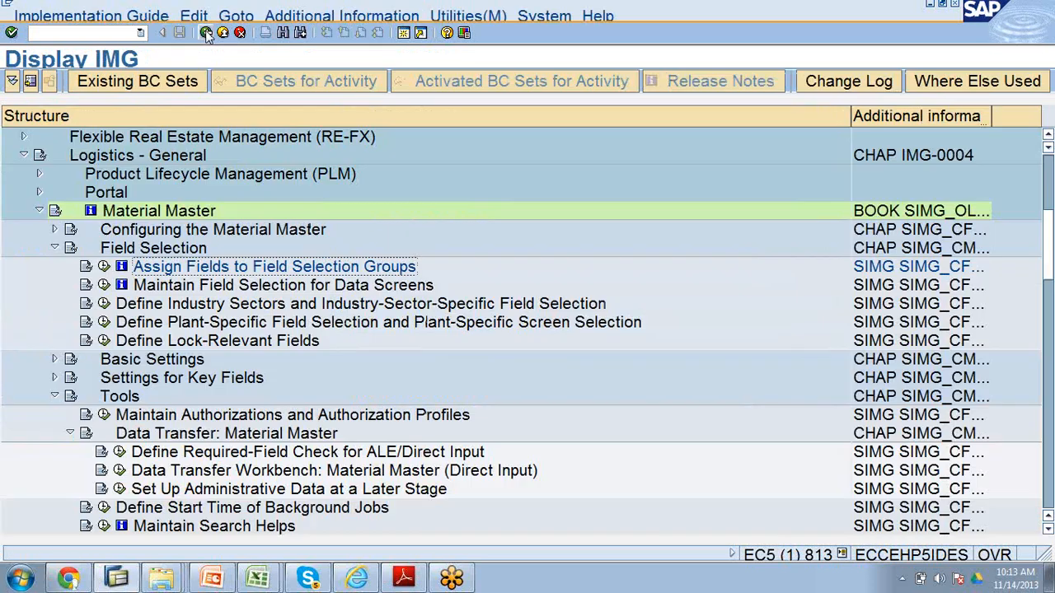
# Step: Check the entry settings in Maintain Field Selection for Data Screens, including the details of field reference 0001, and return to the implementation guide
pyautogui.click(170, 286)
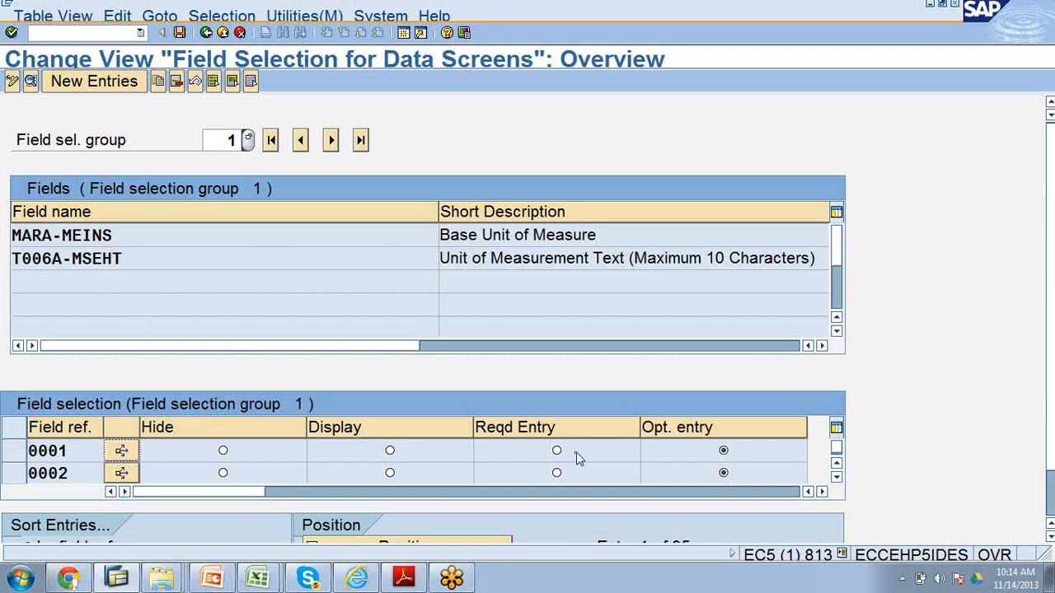
pyautogui.click(118, 236)
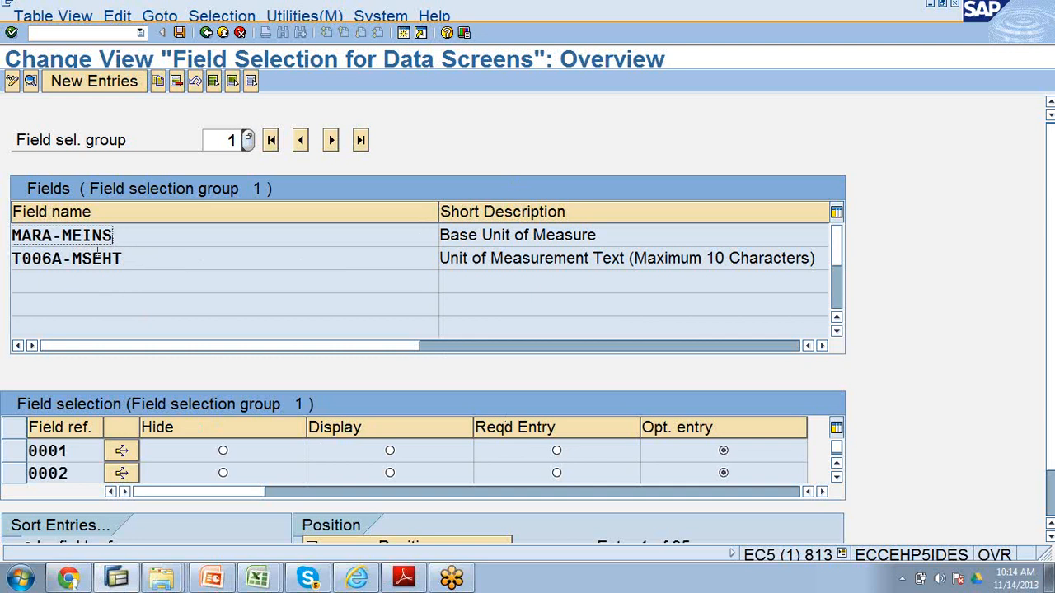
pyautogui.doubleClick(63, 238)
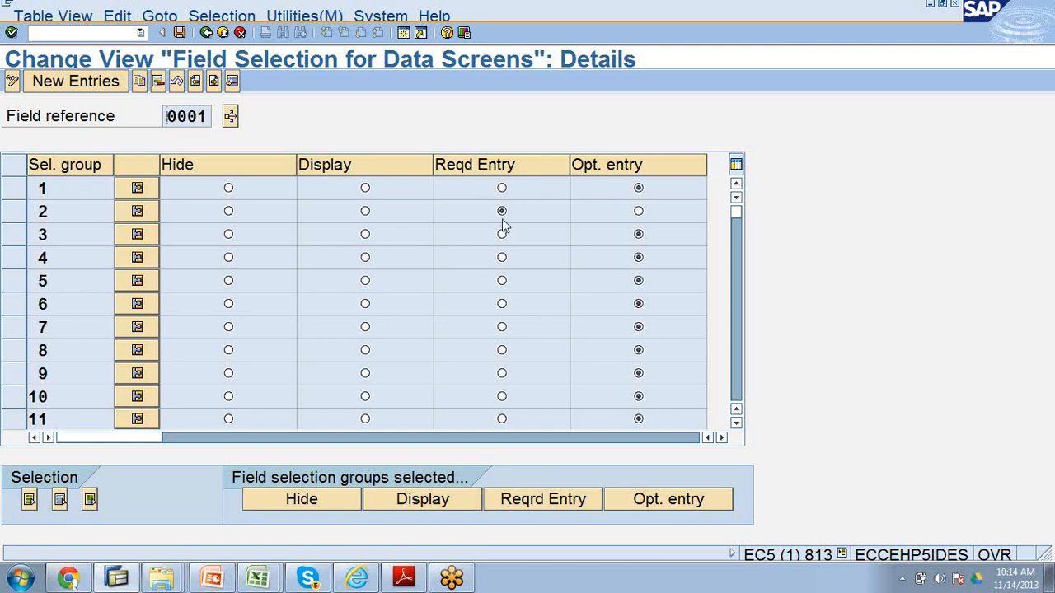
pyautogui.click(206, 33)
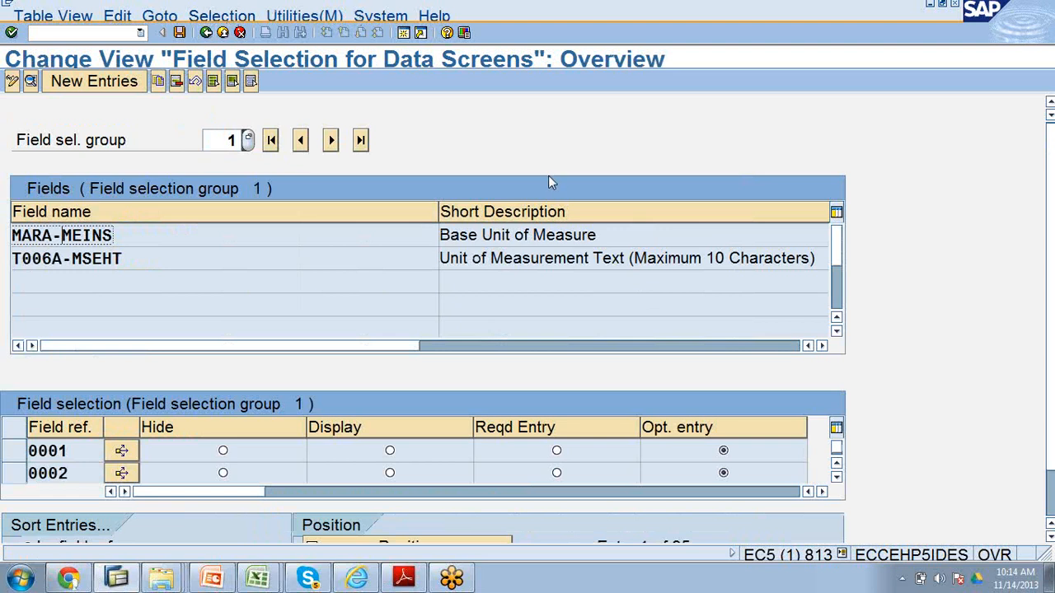
pyautogui.click(206, 33)
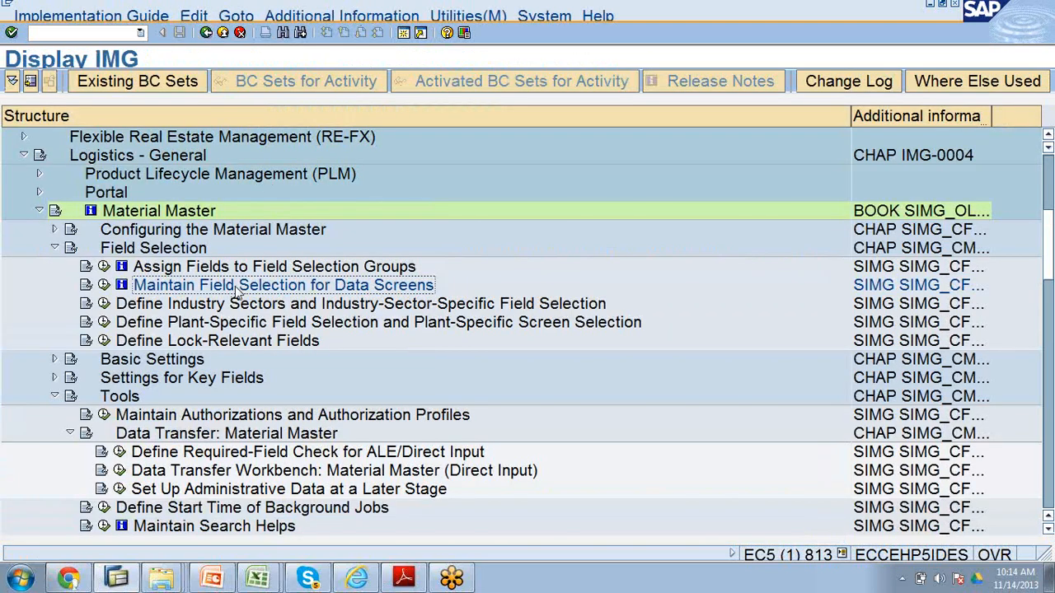
# Step: Open Define Industry Sectors and Industry-Sector-Specific Field Selection and look through the industry sectors and their field references
pyautogui.click(222, 307)
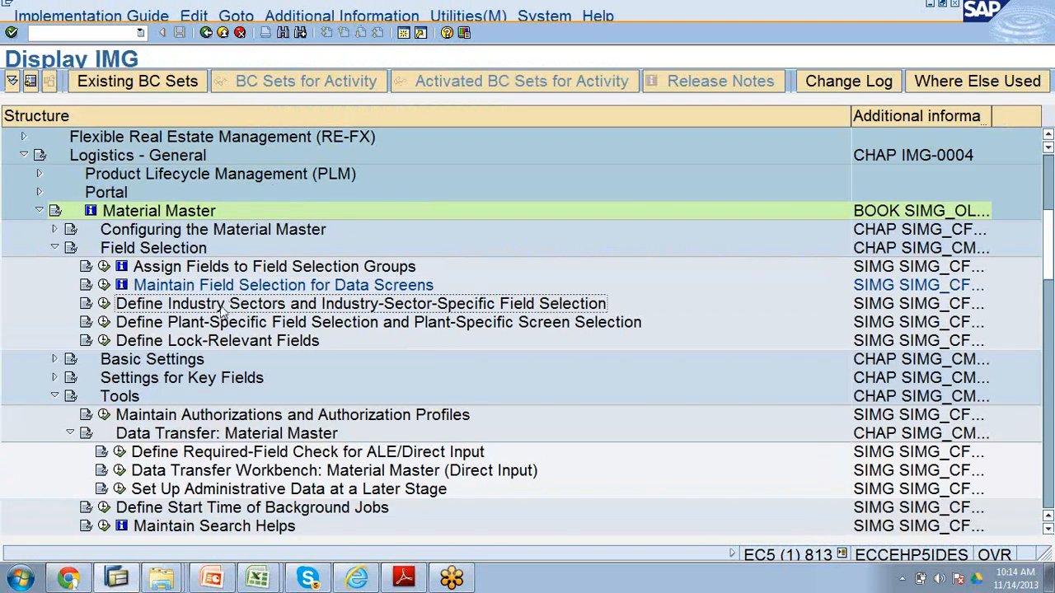
pyautogui.click(103, 304)
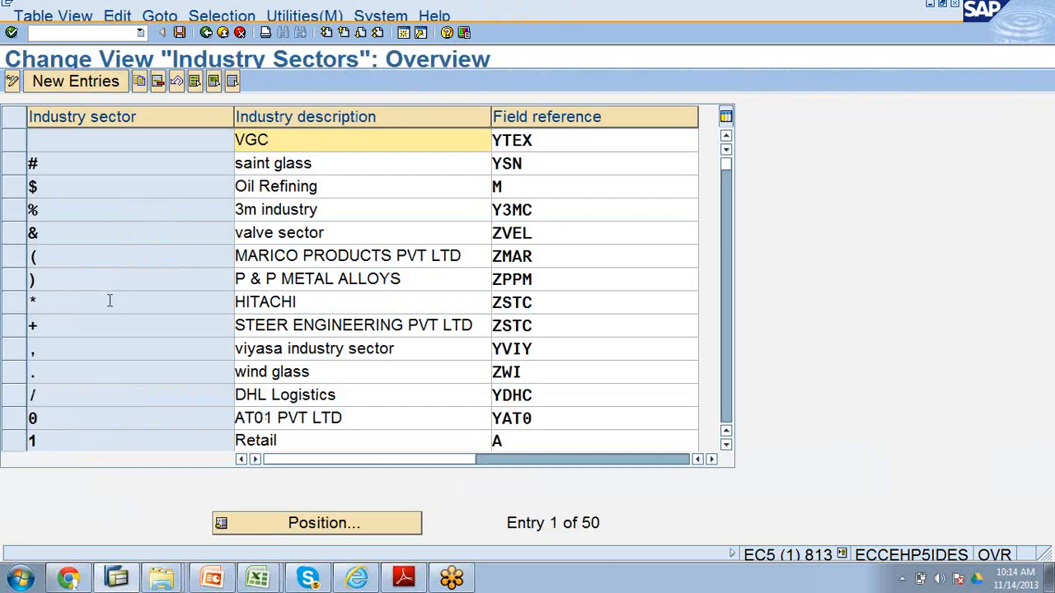
pyautogui.scroll(-1, 552, 260)
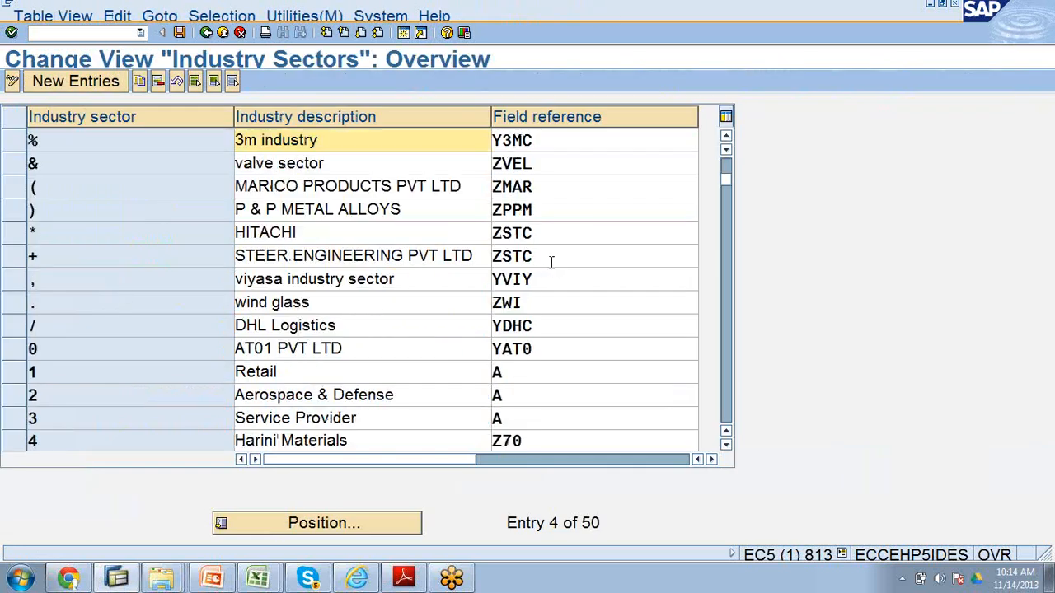
pyautogui.scroll(-1, 550, 262)
pyautogui.scroll(1, 203, 311)
pyautogui.scroll(1, 203, 311)
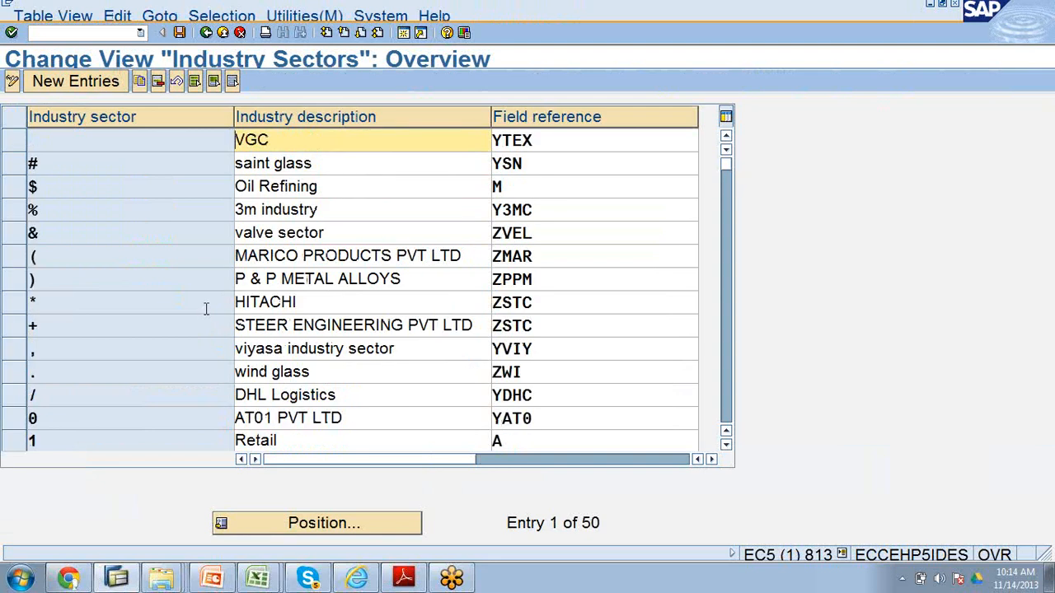
# Step: Delete the industry sectors VGC, saint glass, valve sector, MARICO PRODUCTS PVT LTD and P & P METAL ALLOYS
pyautogui.click(18, 168)
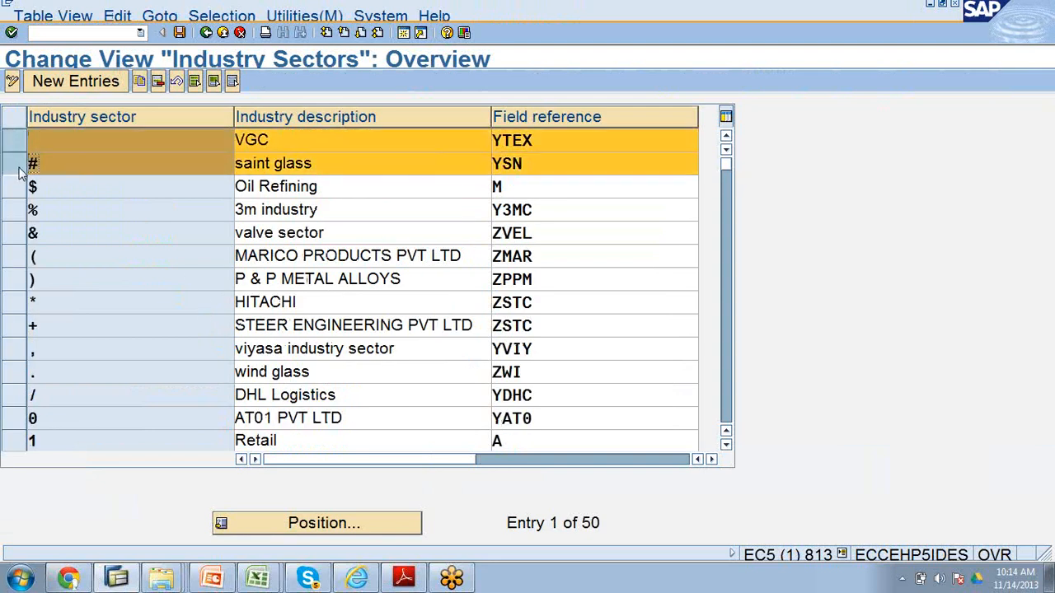
pyautogui.click(162, 83)
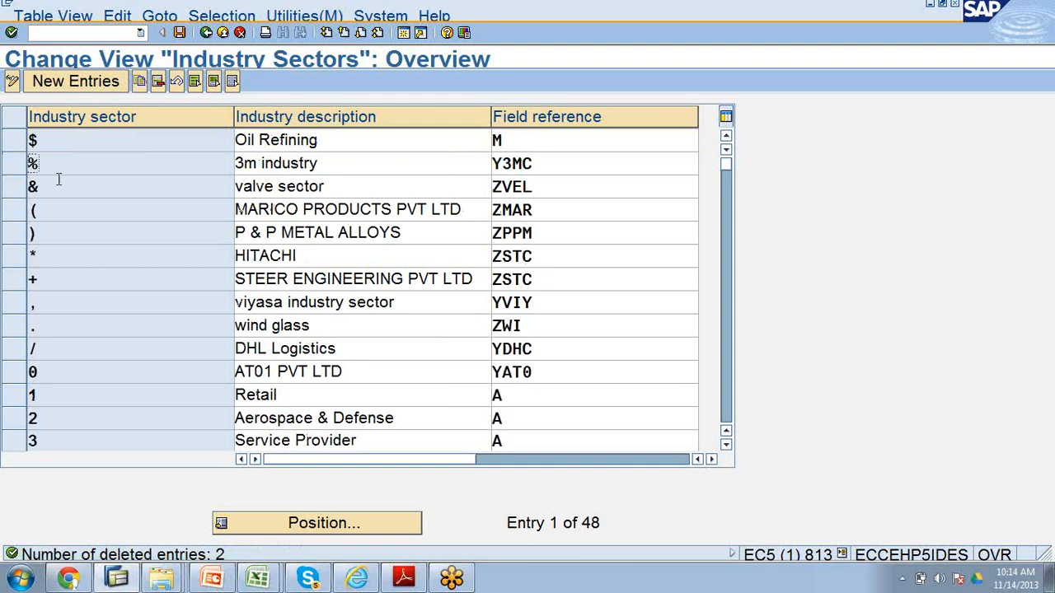
pyautogui.click(14, 187)
pyautogui.click(14, 210)
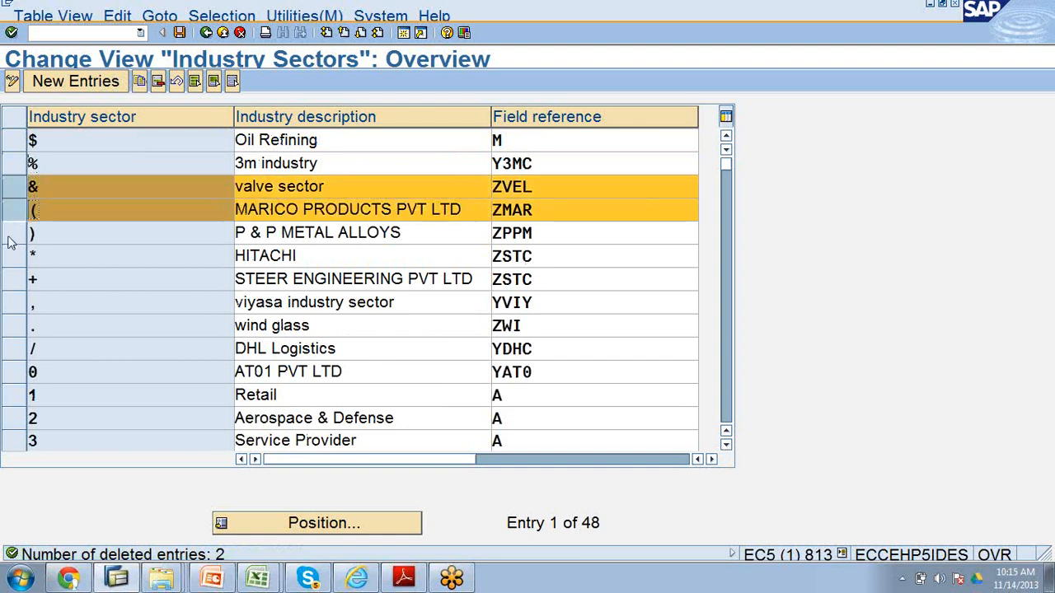
pyautogui.click(13, 233)
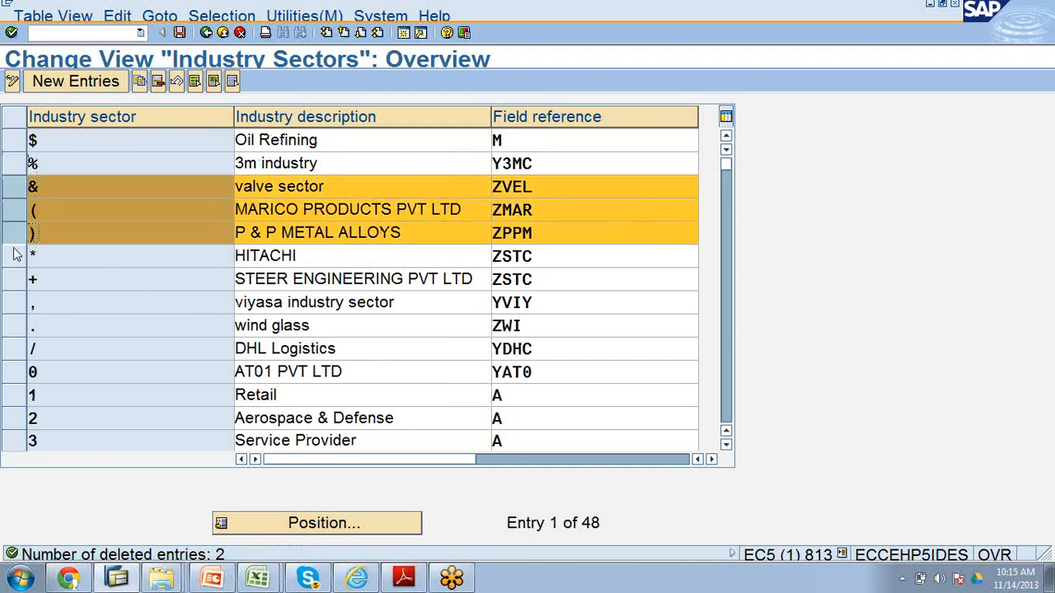
pyautogui.click(158, 83)
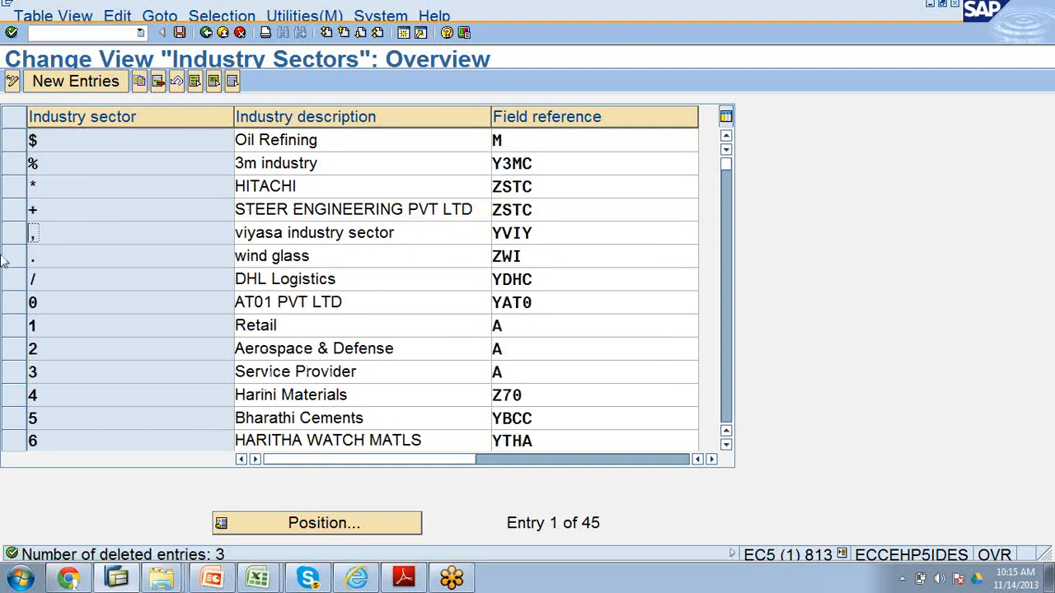
# Step: Delete the industry sectors STEER ENGINEERING PVT LTD, viyasa industry sector, wind glass, DHL Logistics and AT01 PVT LTD
pyautogui.click(14, 211)
pyautogui.click(14, 233)
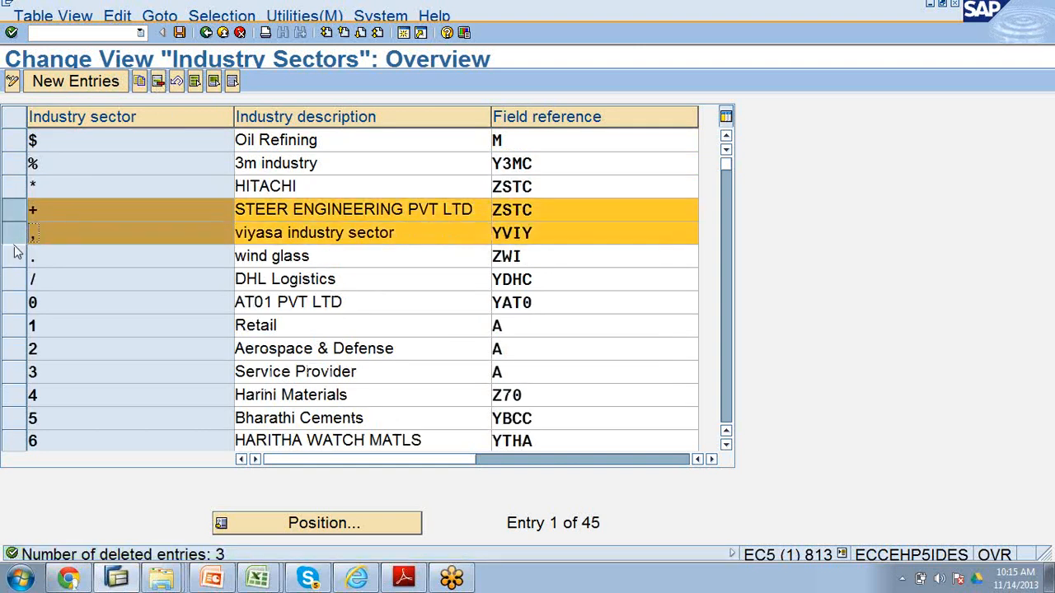
pyautogui.click(14, 254)
pyautogui.click(11, 264)
pyautogui.click(17, 266)
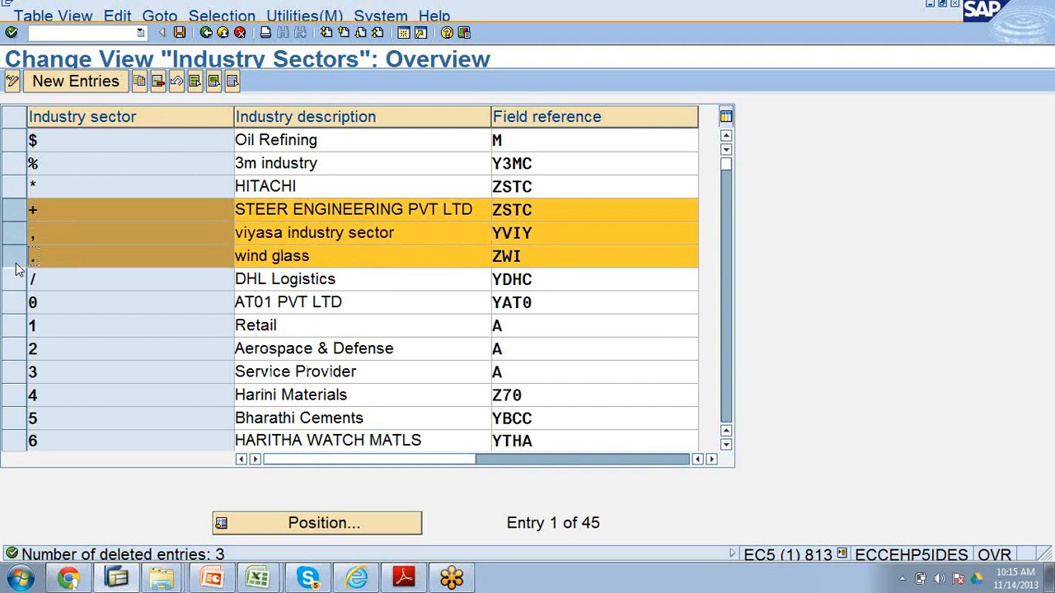
pyautogui.click(15, 280)
pyautogui.click(16, 303)
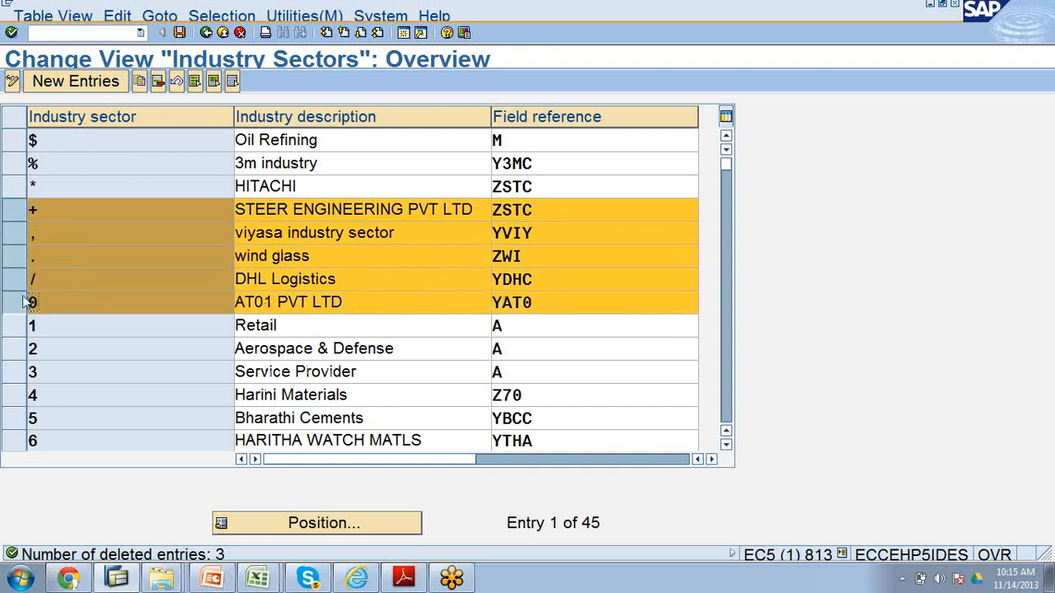
pyautogui.click(158, 82)
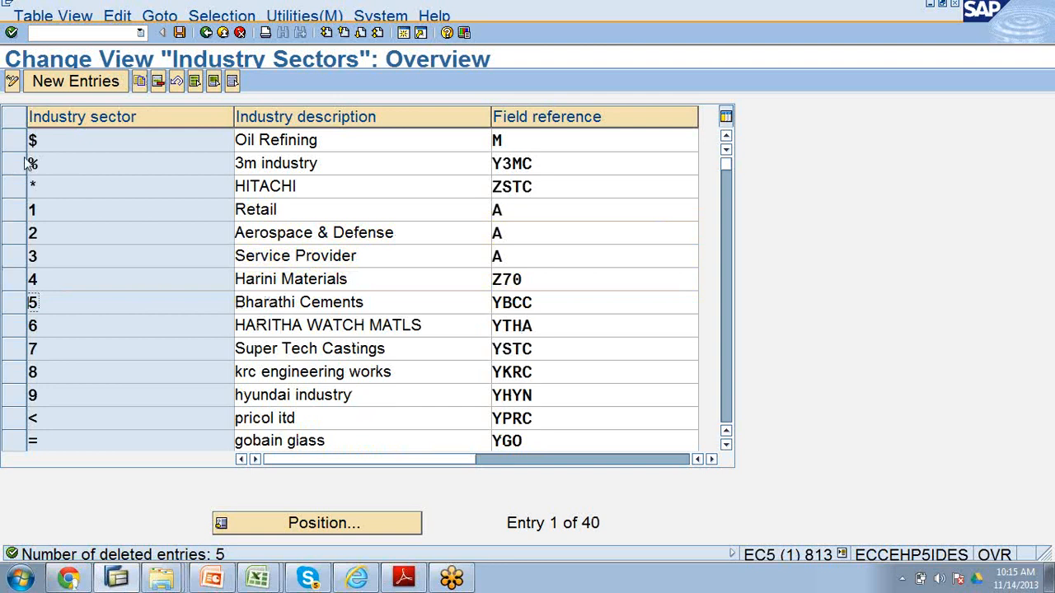
# Step: Delete the industry sectors Oil Refining, 3m industry and HITACHI
pyautogui.click(18, 141)
pyautogui.click(27, 164)
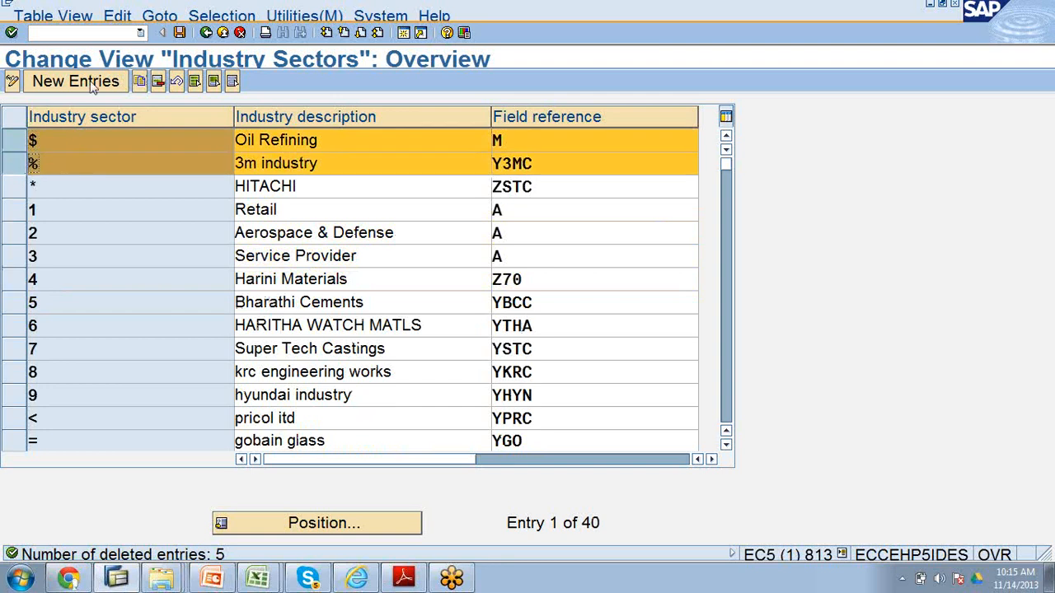
pyautogui.click(14, 188)
pyautogui.click(158, 80)
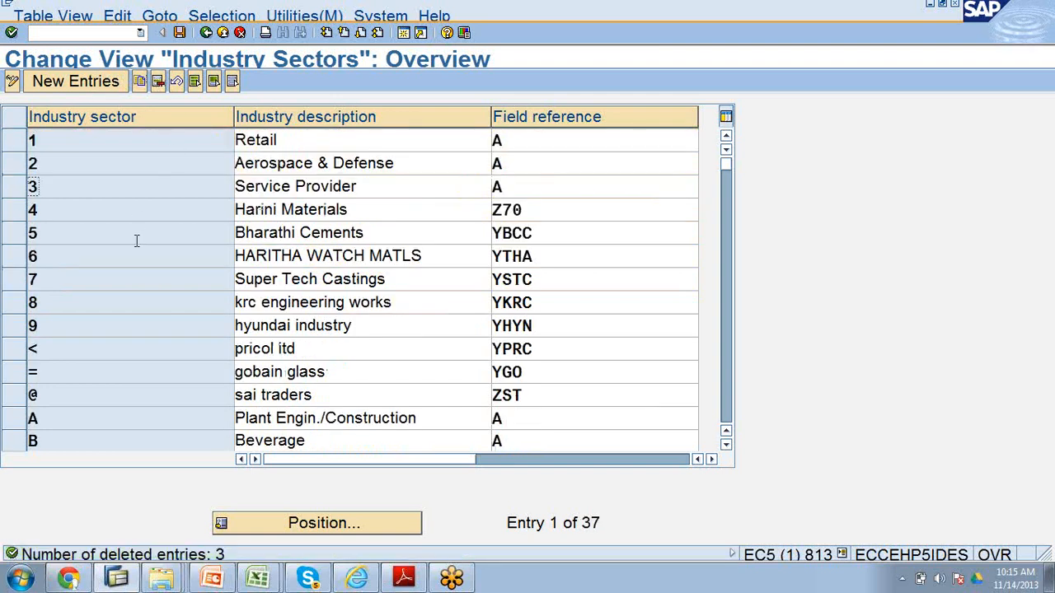
# Step: Delete the industry sectors Harini Materials, pricol itd, gobain glass and sai traders
pyautogui.click(26, 217)
pyautogui.click(16, 233)
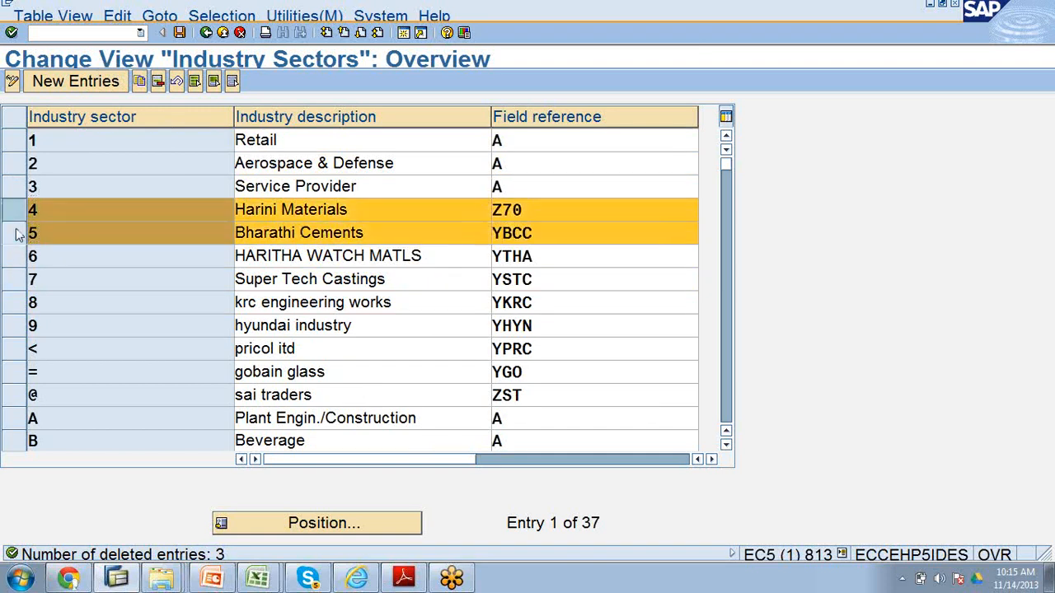
pyautogui.click(16, 233)
pyautogui.click(367, 209)
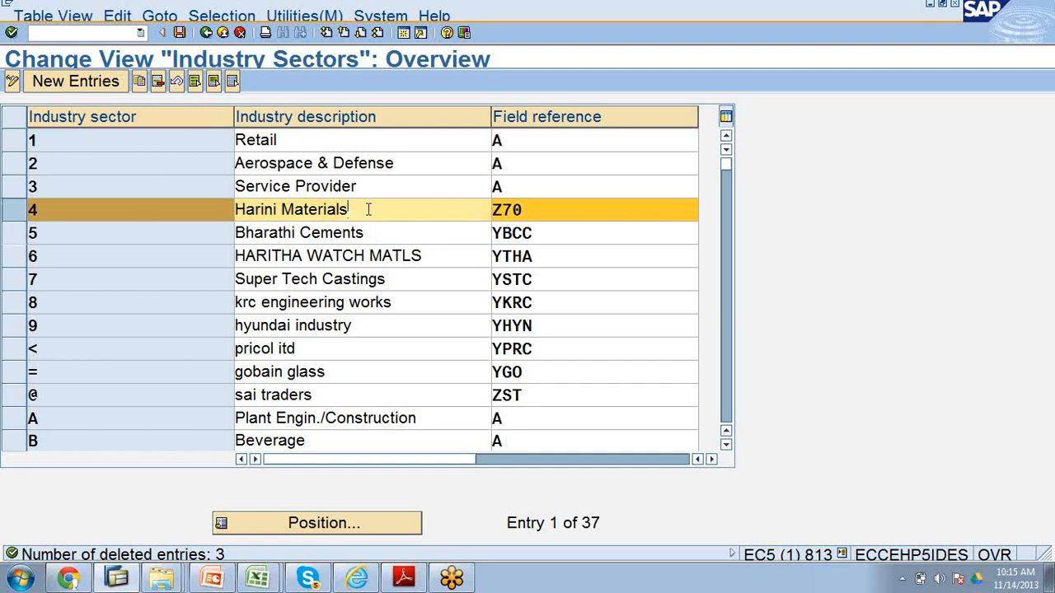
pyautogui.scroll(-1, 368, 228)
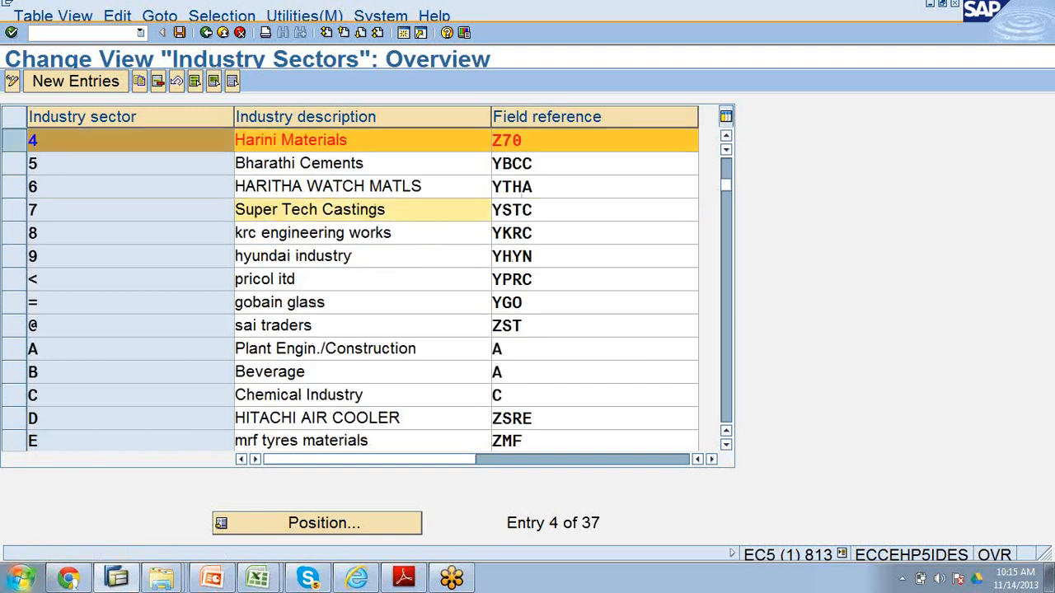
pyautogui.click(9, 286)
pyautogui.click(10, 304)
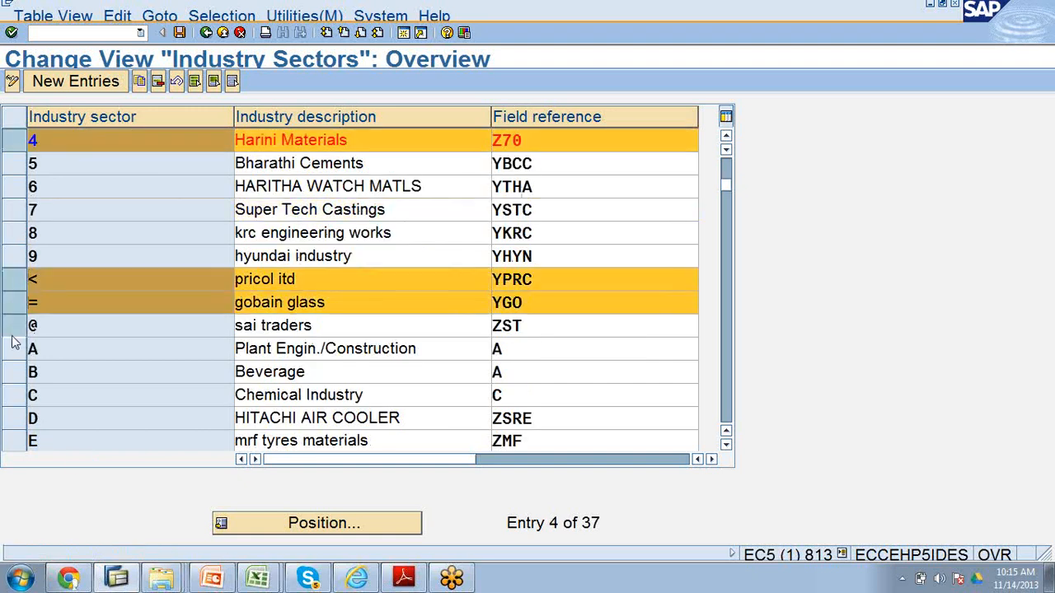
pyautogui.click(12, 326)
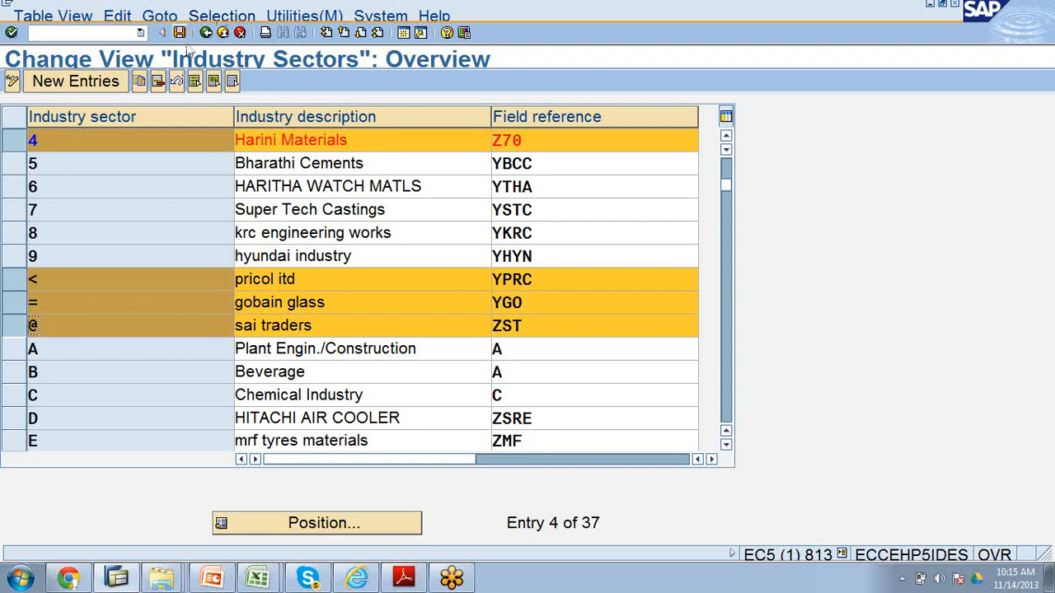
pyautogui.click(157, 82)
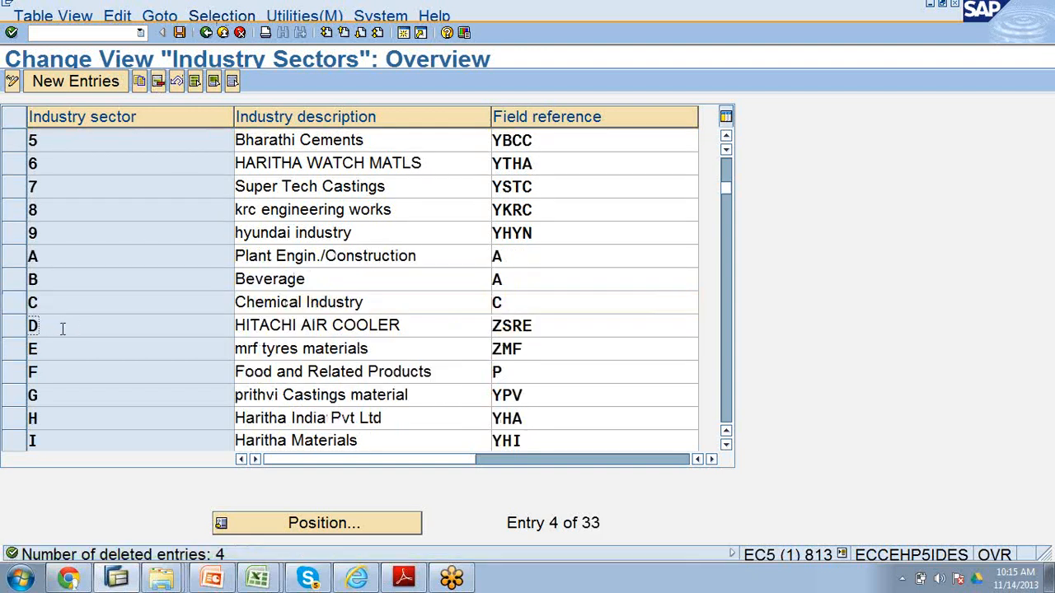
# Step: Look through the remaining industry sectors down to the end of the table and save the deletions under customizing request EC5K901668
pyautogui.click(26, 327)
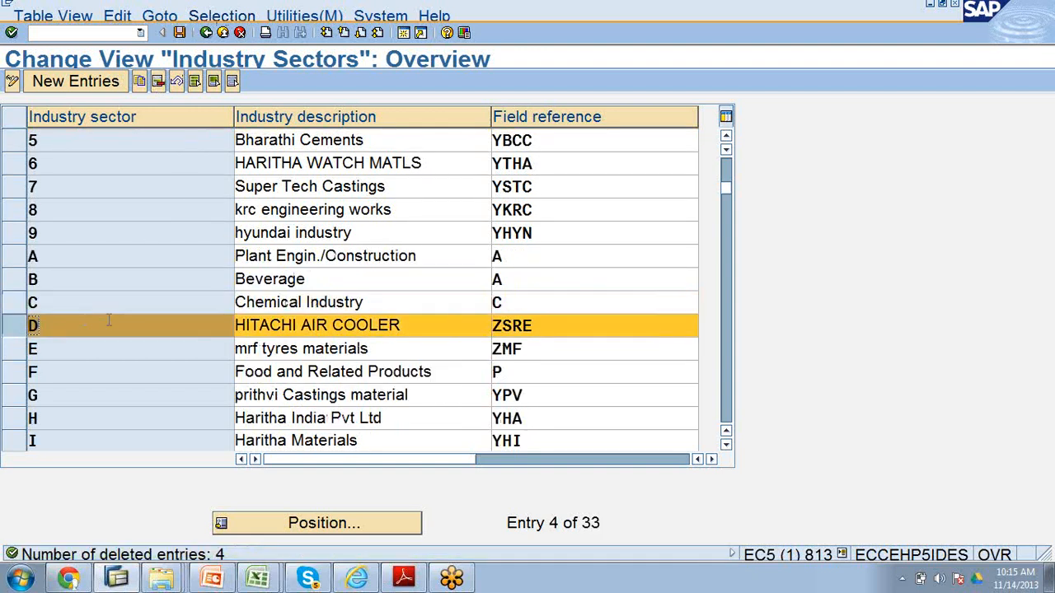
pyautogui.scroll(-1, 119, 352)
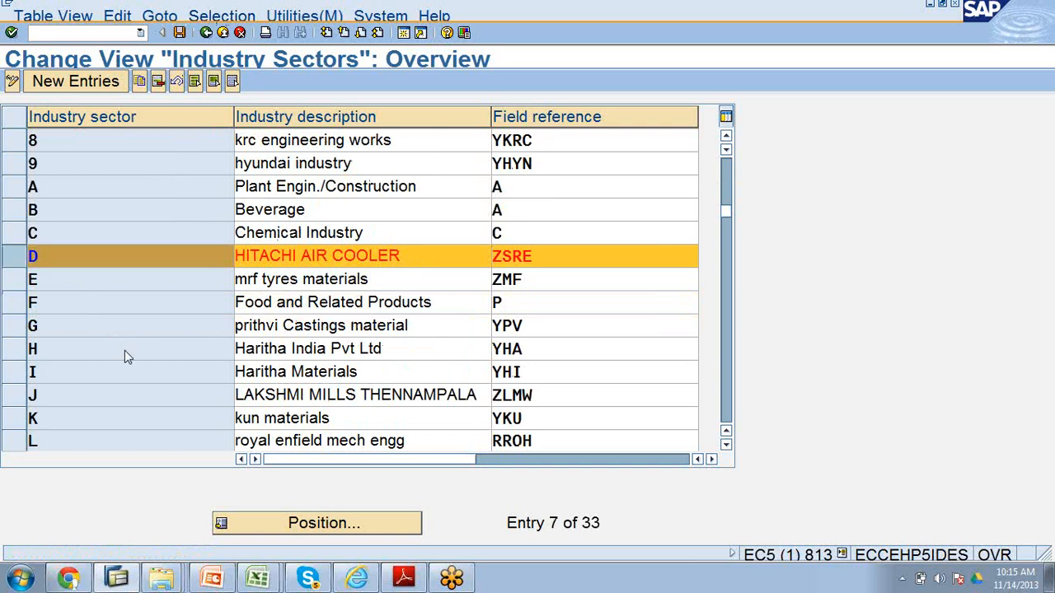
pyautogui.scroll(-1, 124, 356)
pyautogui.scroll(-2, 43, 389)
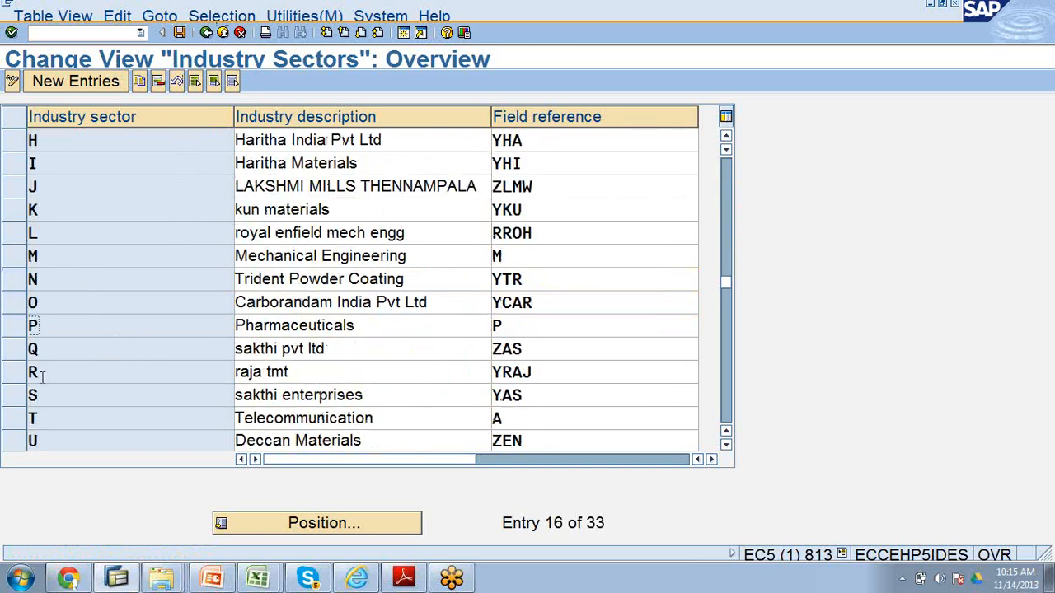
pyautogui.scroll(-1, 45, 382)
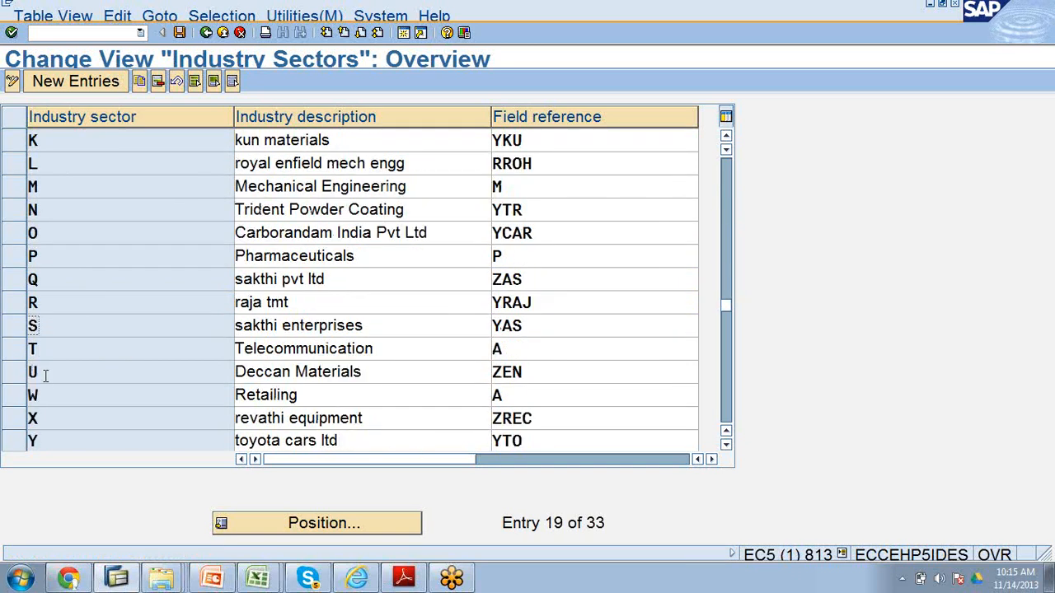
pyautogui.scroll(-1, 49, 371)
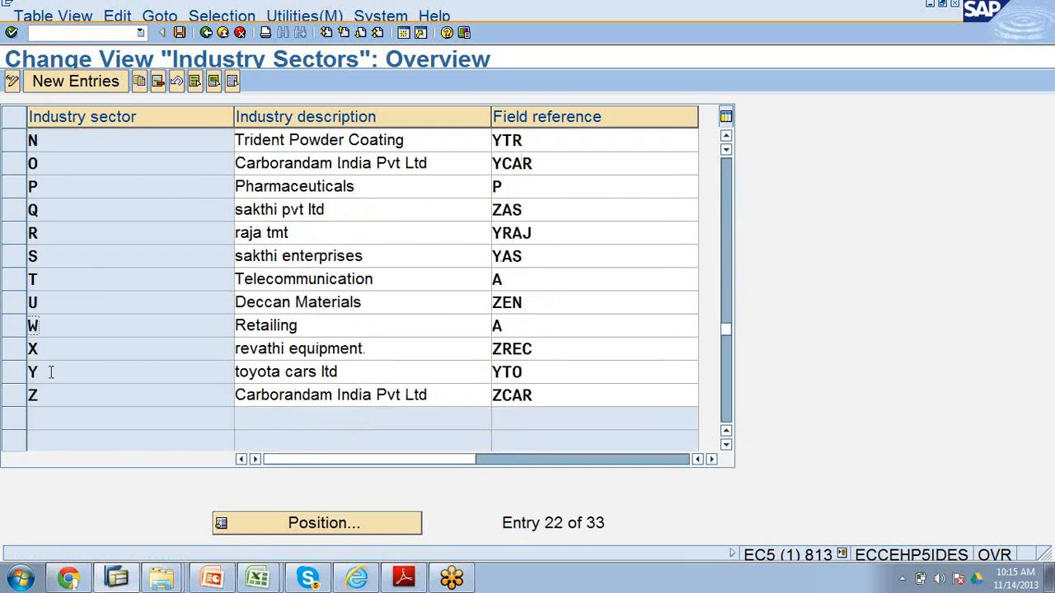
pyautogui.click(180, 32)
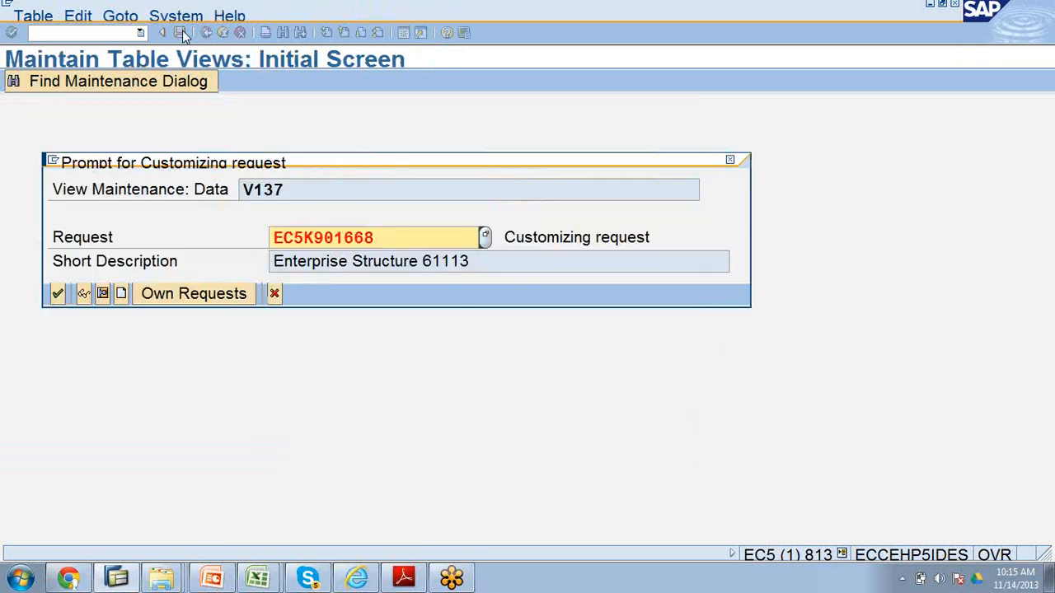
pyautogui.click(57, 293)
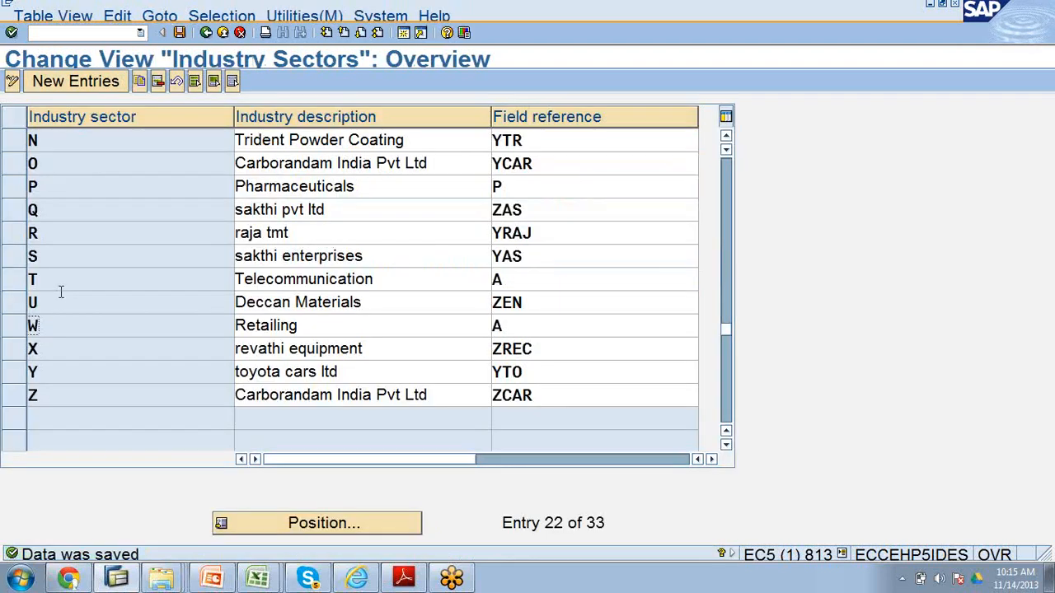
# Step: Return to the implementation guide and collapse the Material Master and Logistics - General nodes
pyautogui.click(207, 32)
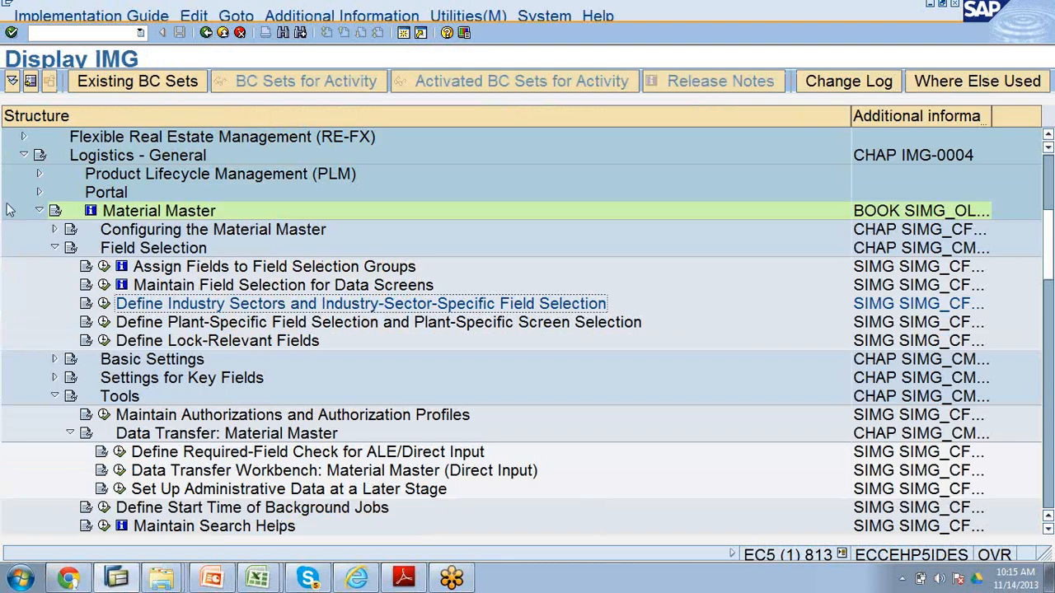
pyautogui.click(39, 211)
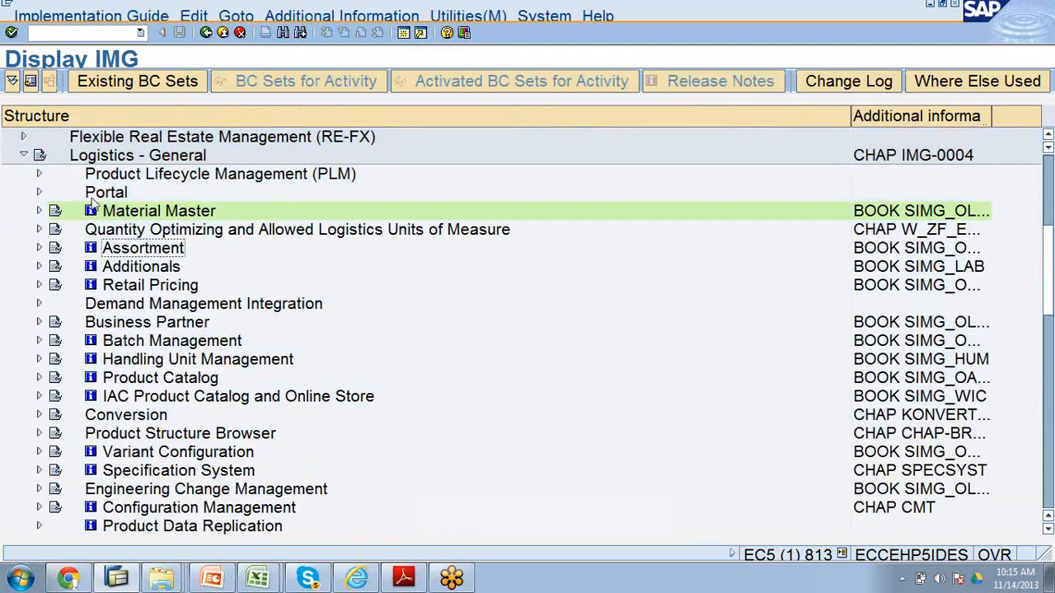
pyautogui.click(24, 156)
pyautogui.scroll(4, 145, 173)
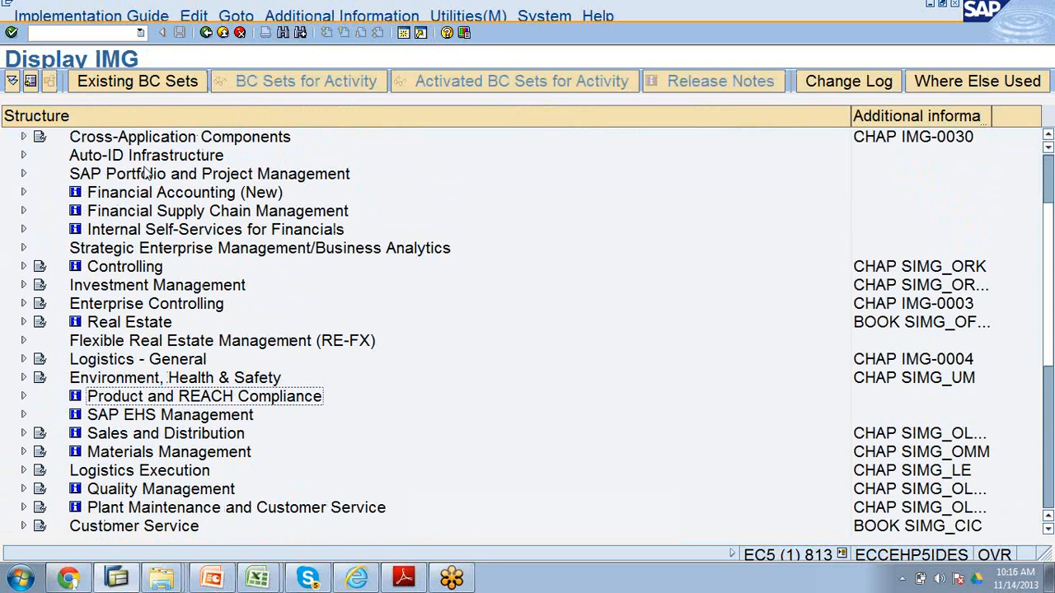
# Step: Minimize SAP to the desktop and search the computer's programs and files for "tasd"
pyautogui.click(932, 6)
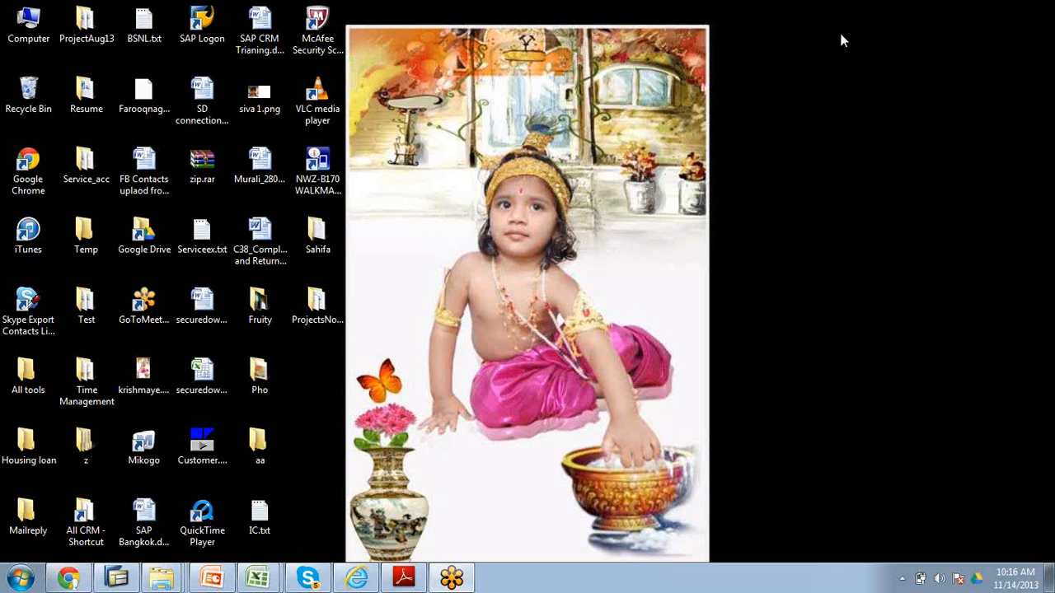
pyautogui.click(22, 580)
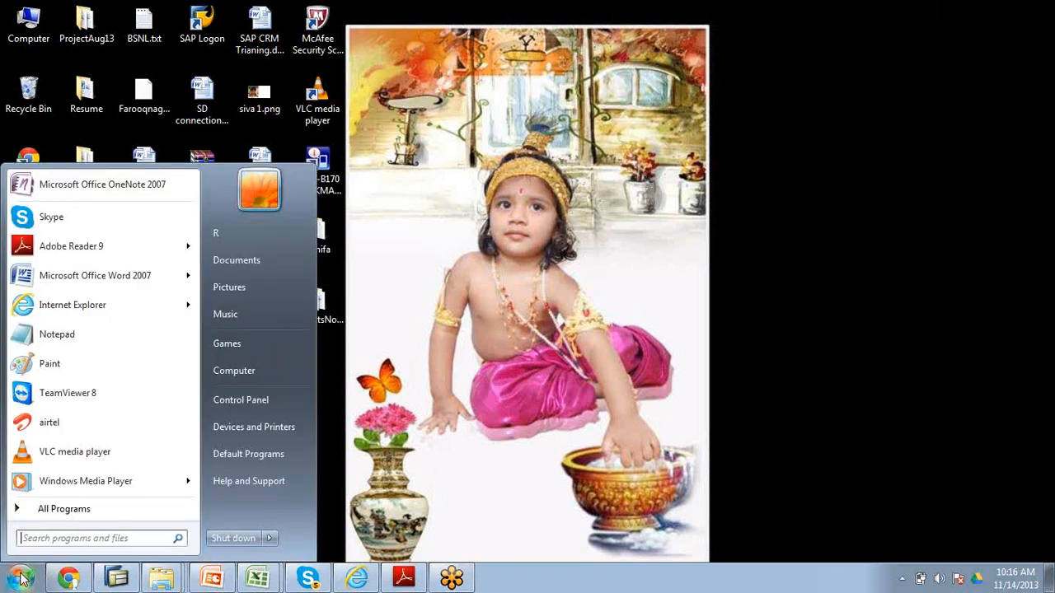
pyautogui.write('tasd')
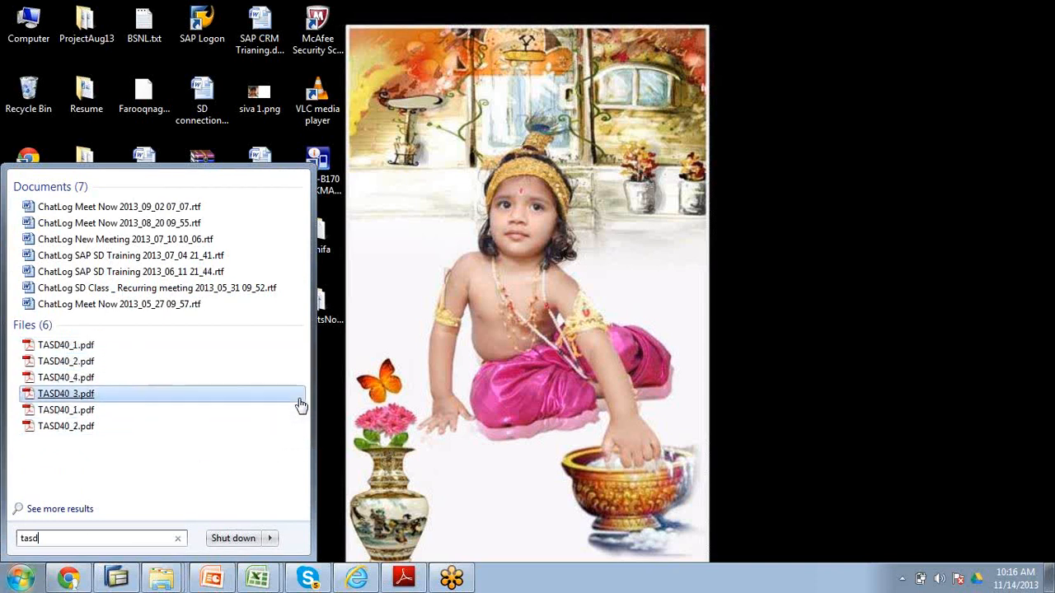
pyautogui.click(348, 404)
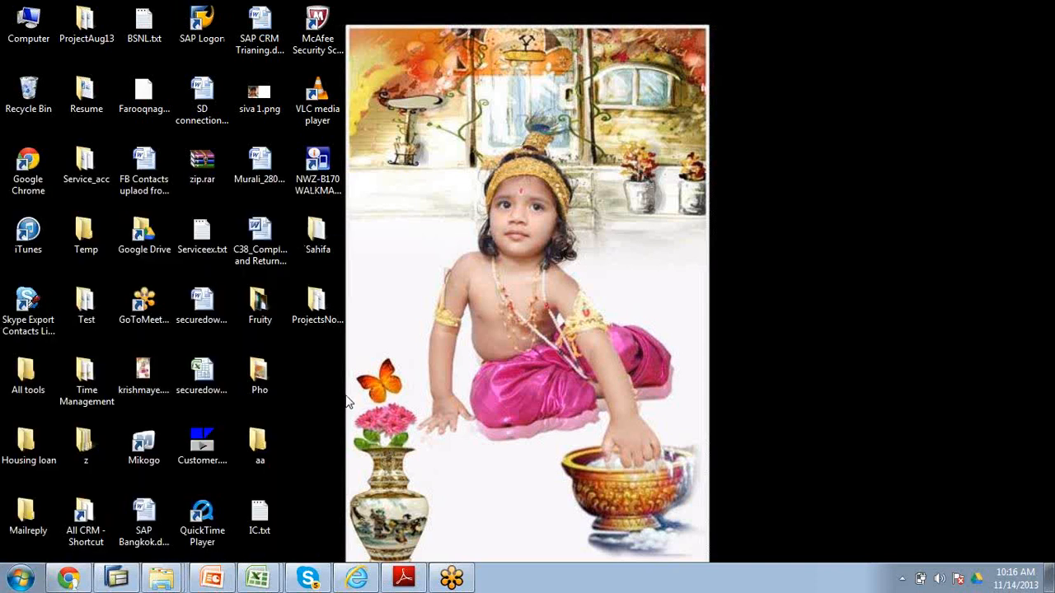